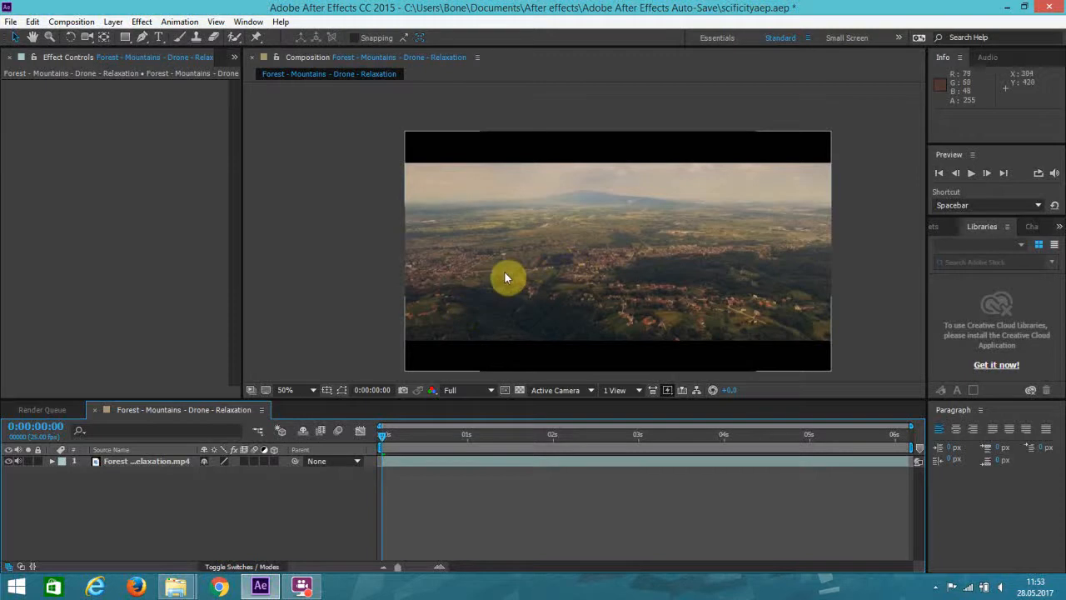
- Enlarge the composition viewer and play through the drone footage
{"action": "scroll", "coordinate": [495, 279], "scroll_direction": "up", "scroll_amount": 2}
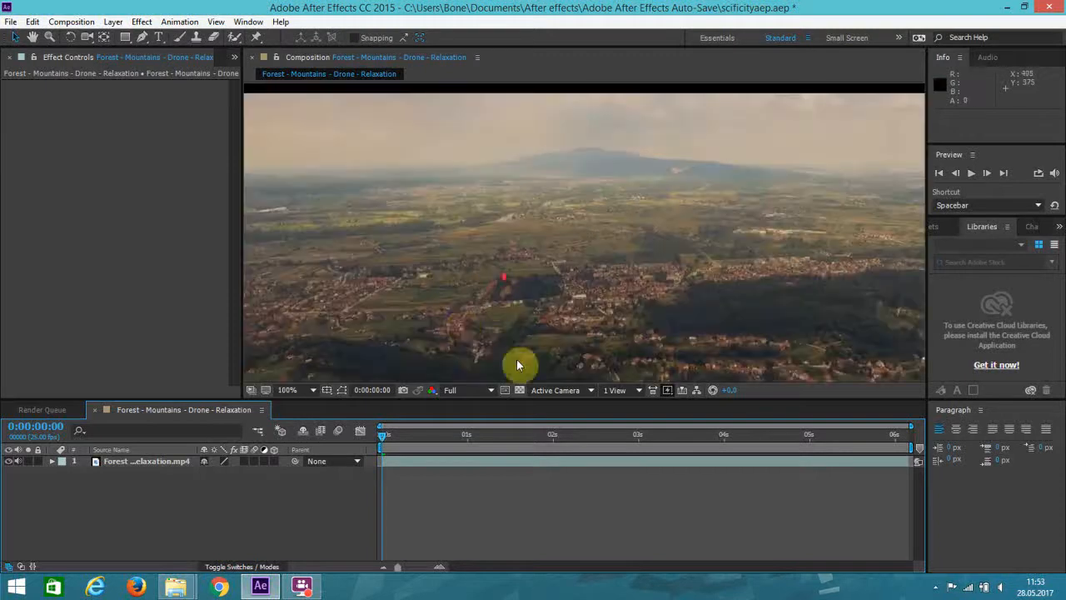
{"action": "scroll", "coordinate": [242, 300], "scroll_direction": "down", "scroll_amount": 1}
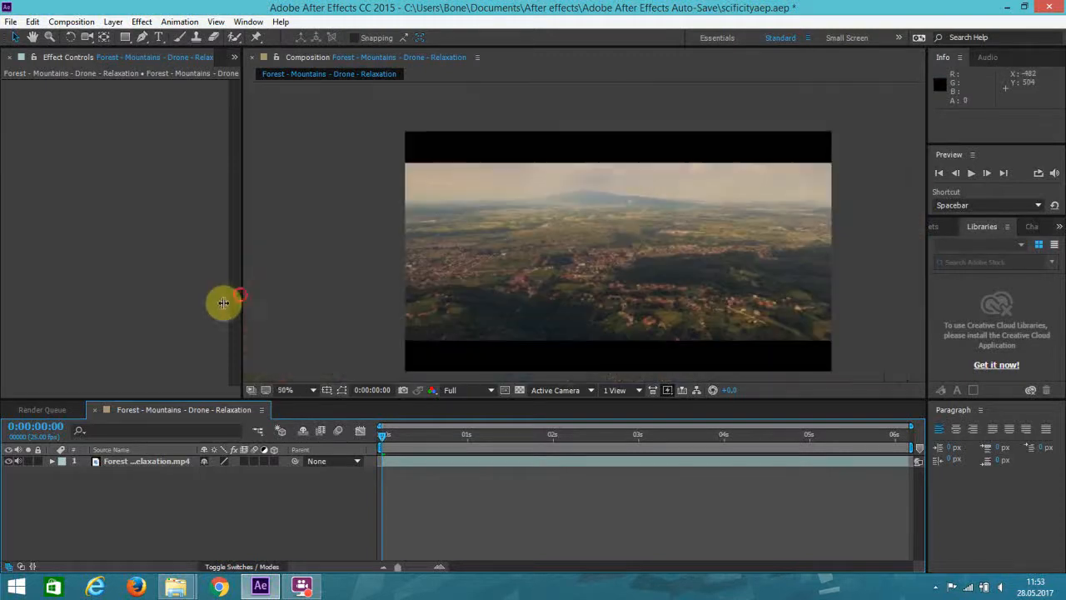
{"action": "left_click_drag", "start_coordinate": [242, 295], "coordinate": [85, 300]}
{"action": "left_click_drag", "start_coordinate": [637, 399], "coordinate": [638, 519]}
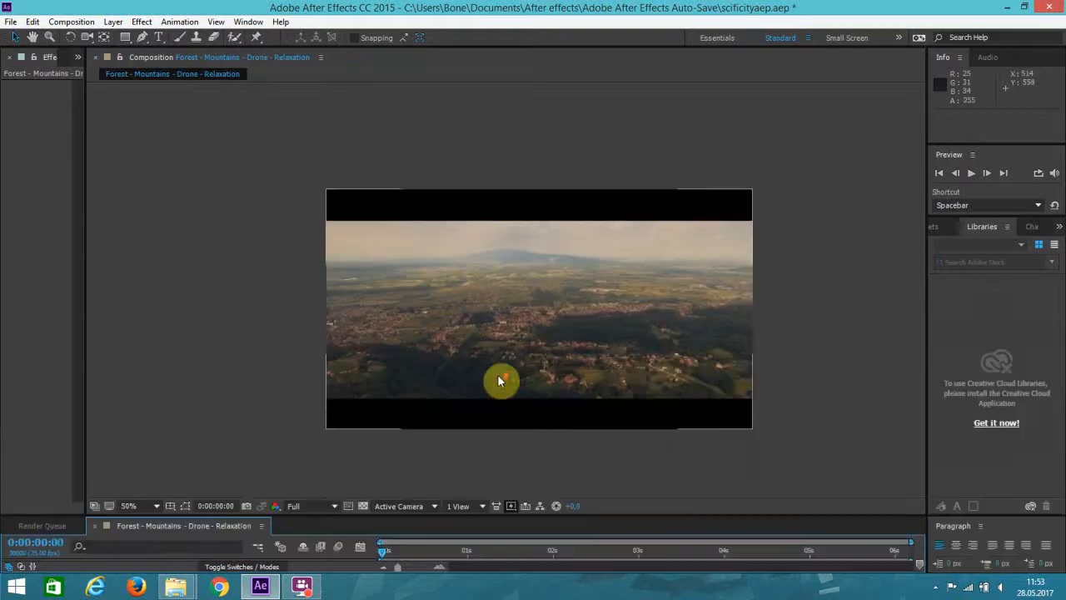
{"action": "scroll", "coordinate": [388, 330], "scroll_direction": "up", "scroll_amount": 2}
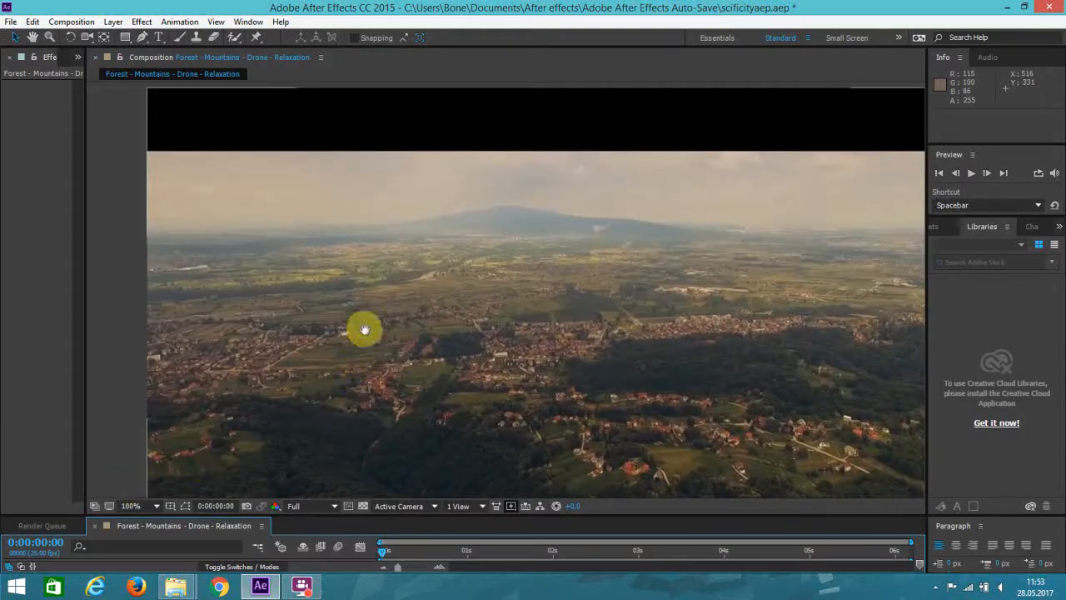
{"action": "left_click_drag", "start_coordinate": [702, 215], "coordinate": [1018, 171]}
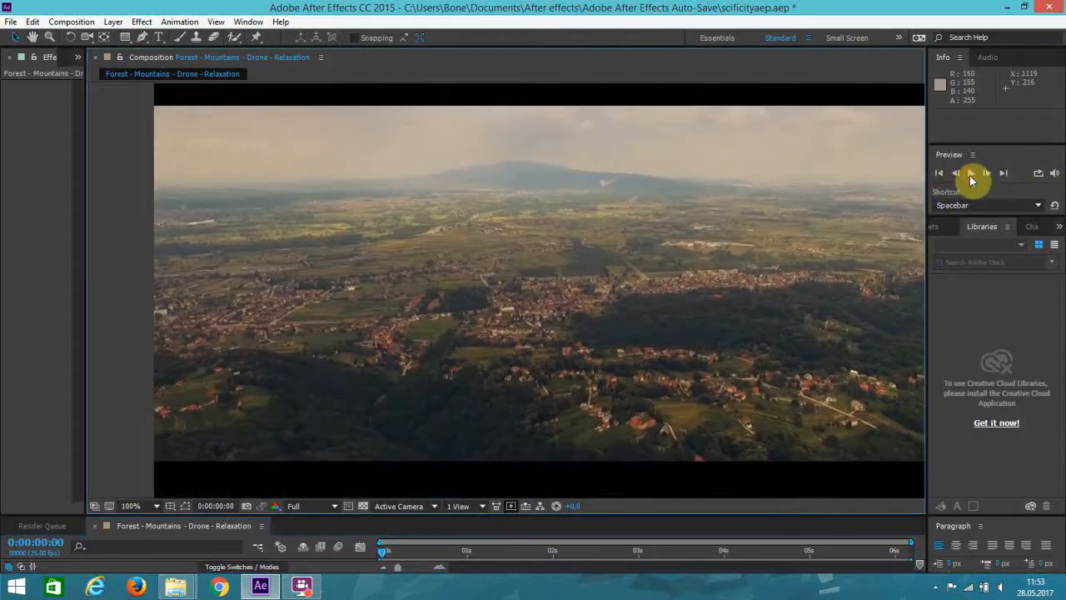
{"action": "left_click", "coordinate": [970, 175]}
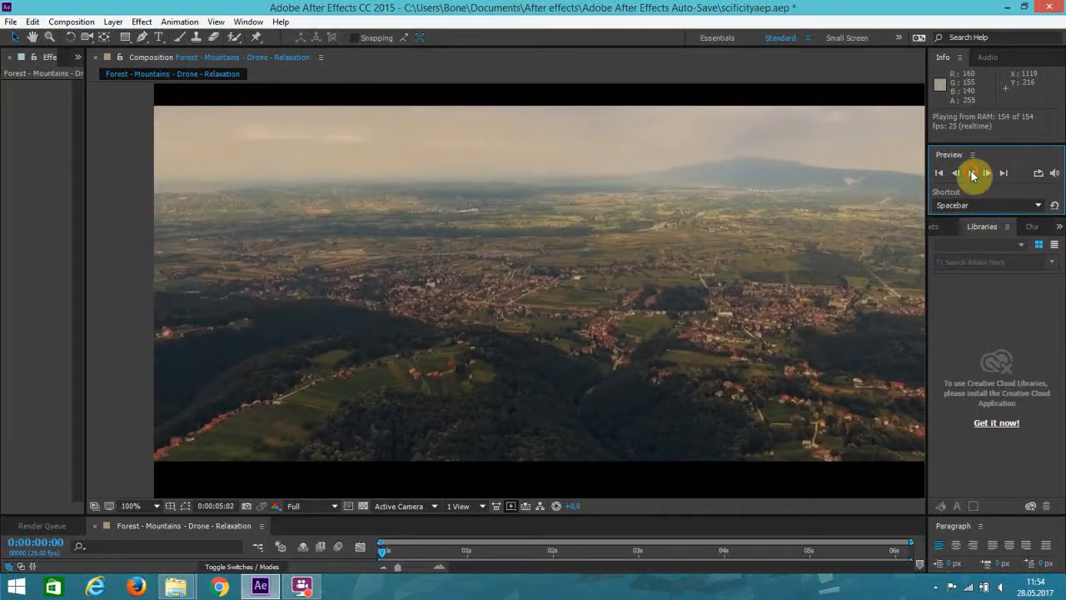
{"action": "left_click", "coordinate": [972, 172]}
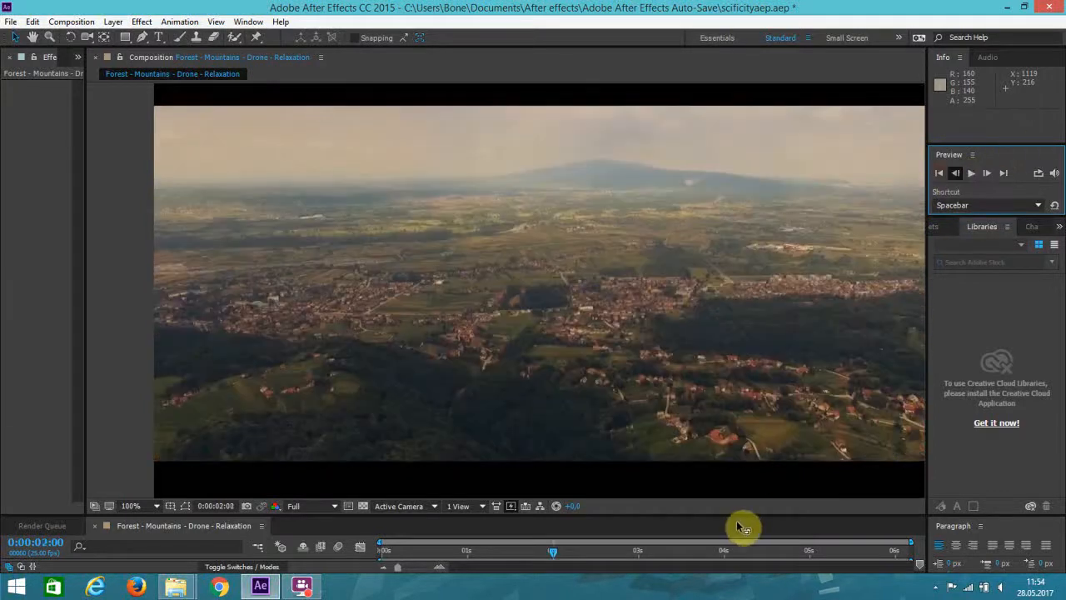
- Return to the first frame, enlarge the timeline to show its layer, and set the viewer magnification to Fit up to 100%
{"action": "key", "text": "Home"}
{"action": "left_click_drag", "start_coordinate": [747, 514], "coordinate": [772, 434]}
{"action": "scroll", "coordinate": [540, 269], "scroll_direction": "down", "scroll_amount": 4}
{"action": "scroll", "coordinate": [540, 280], "scroll_direction": "up", "scroll_amount": 3}
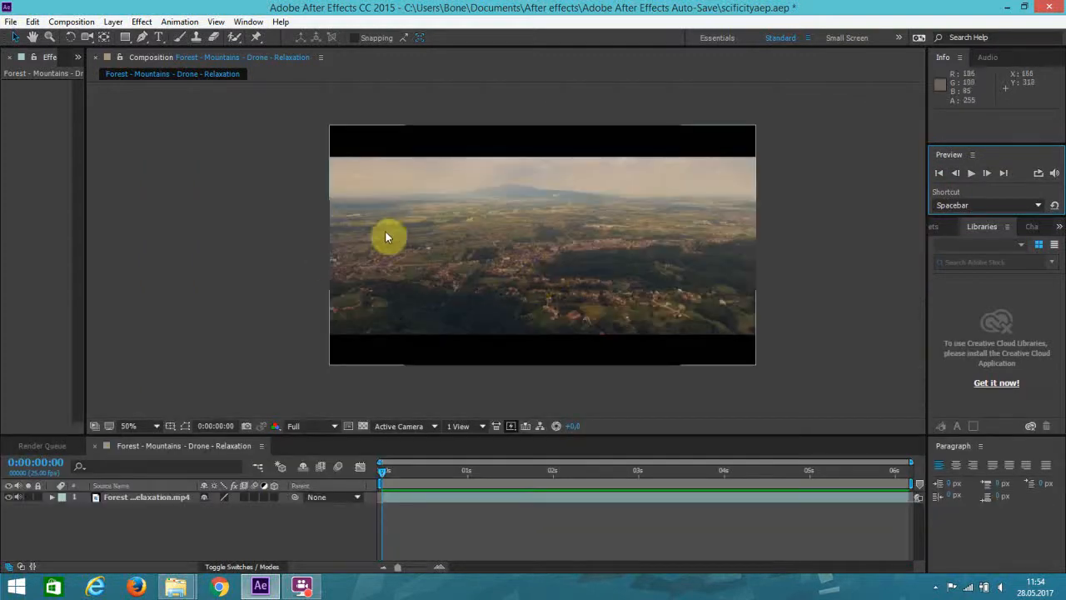
{"action": "scroll", "coordinate": [330, 280], "scroll_direction": "up", "scroll_amount": 2}
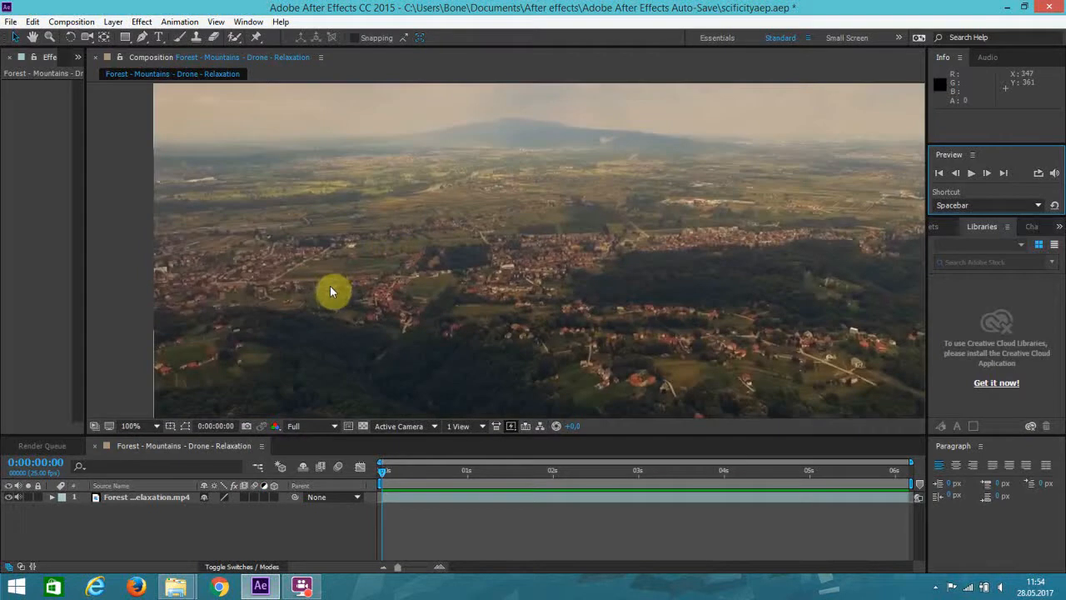
{"action": "scroll", "coordinate": [330, 292], "scroll_direction": "down", "scroll_amount": 2}
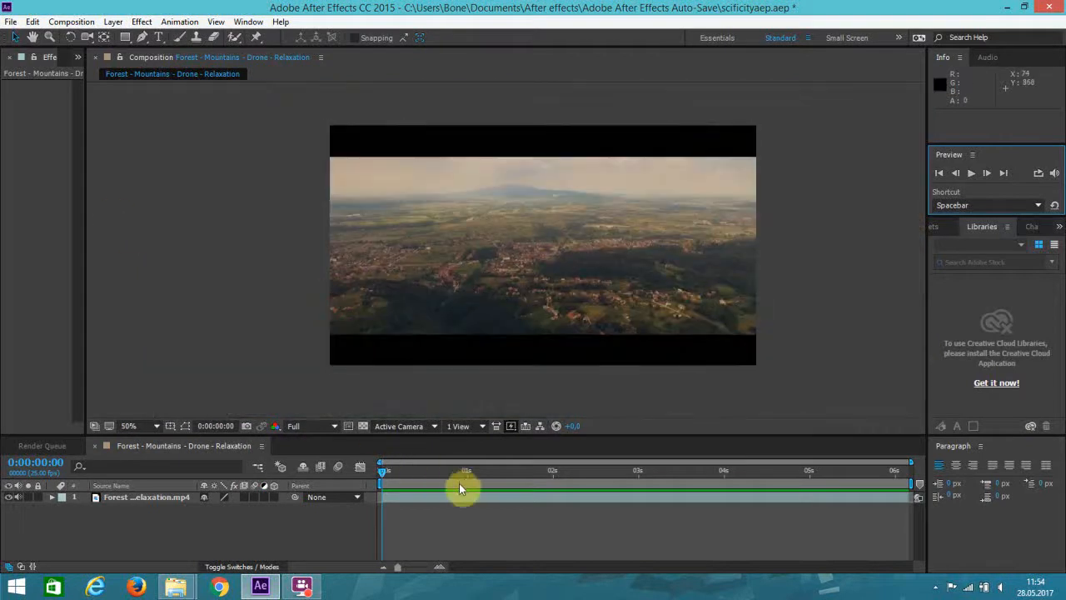
{"action": "scroll", "coordinate": [439, 210], "scroll_direction": "up", "scroll_amount": 2}
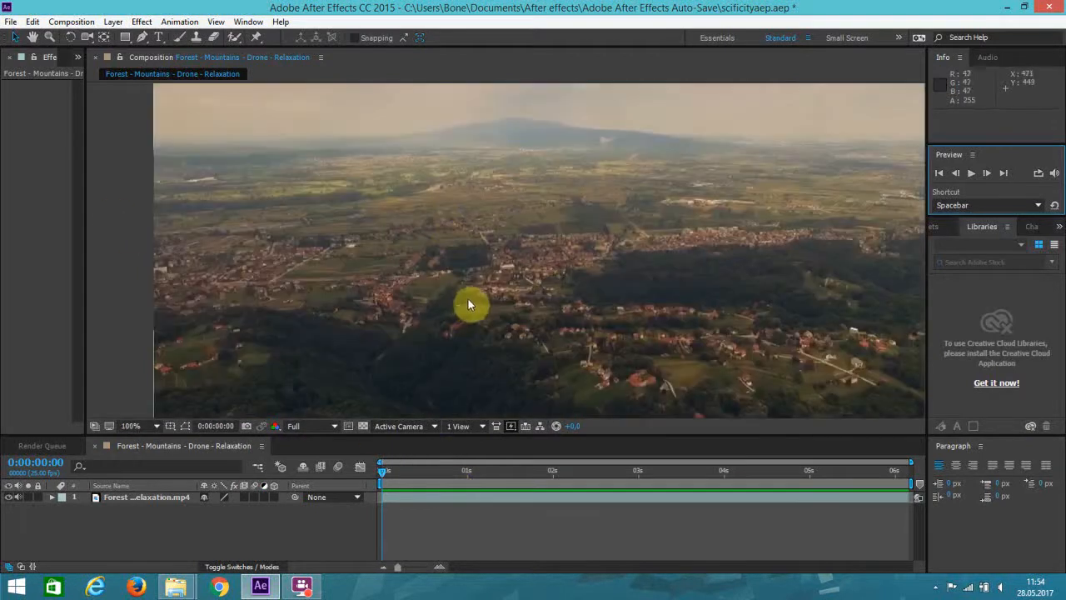
{"action": "left_click", "coordinate": [147, 424]}
{"action": "left_click", "coordinate": [167, 200]}
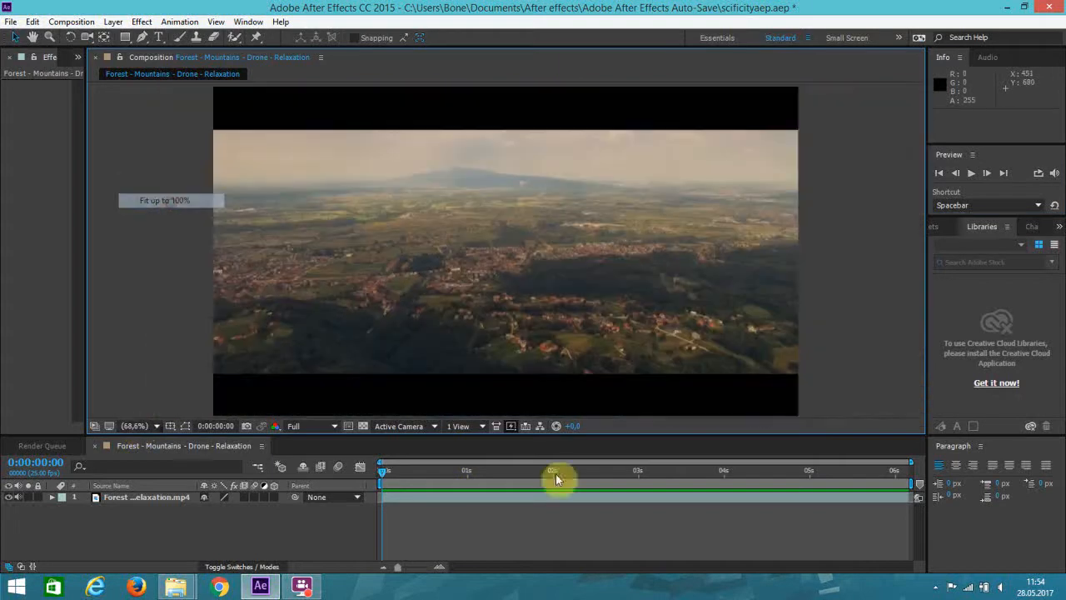
- Run Track Camera on the drone footage layer with Detailed Analysis enabled
{"action": "left_click", "coordinate": [415, 500]}
{"action": "right_click", "coordinate": [415, 500]}
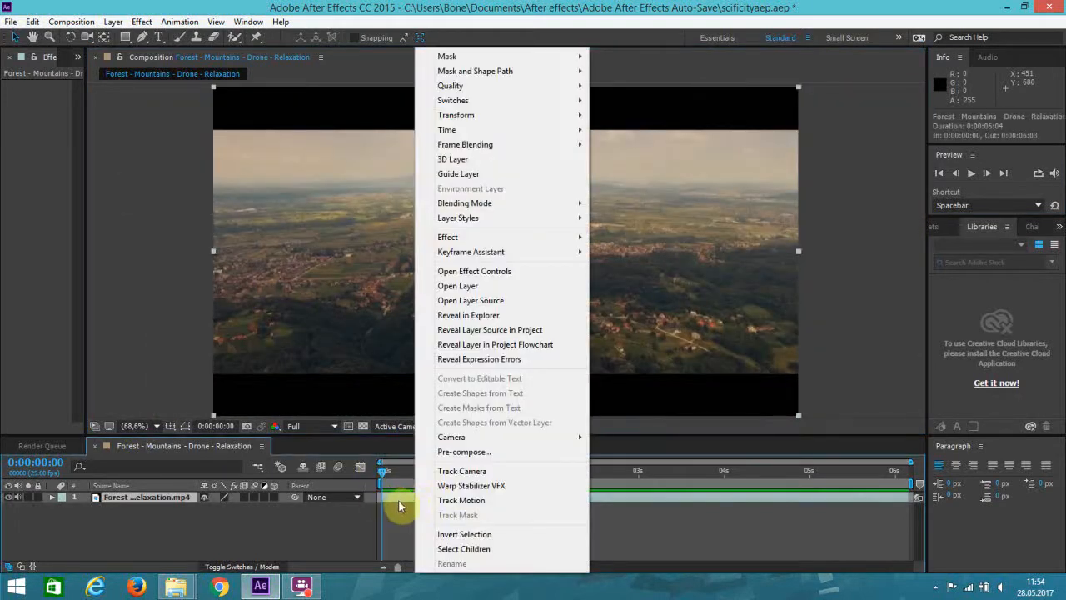
{"action": "left_click", "coordinate": [451, 471]}
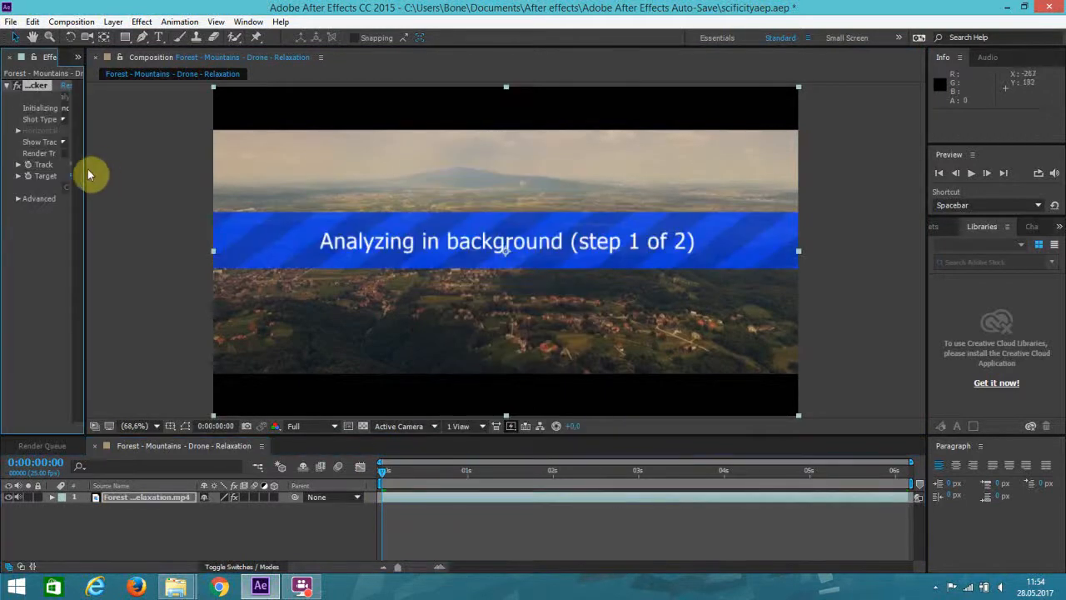
{"action": "left_click_drag", "start_coordinate": [86, 169], "coordinate": [160, 191]}
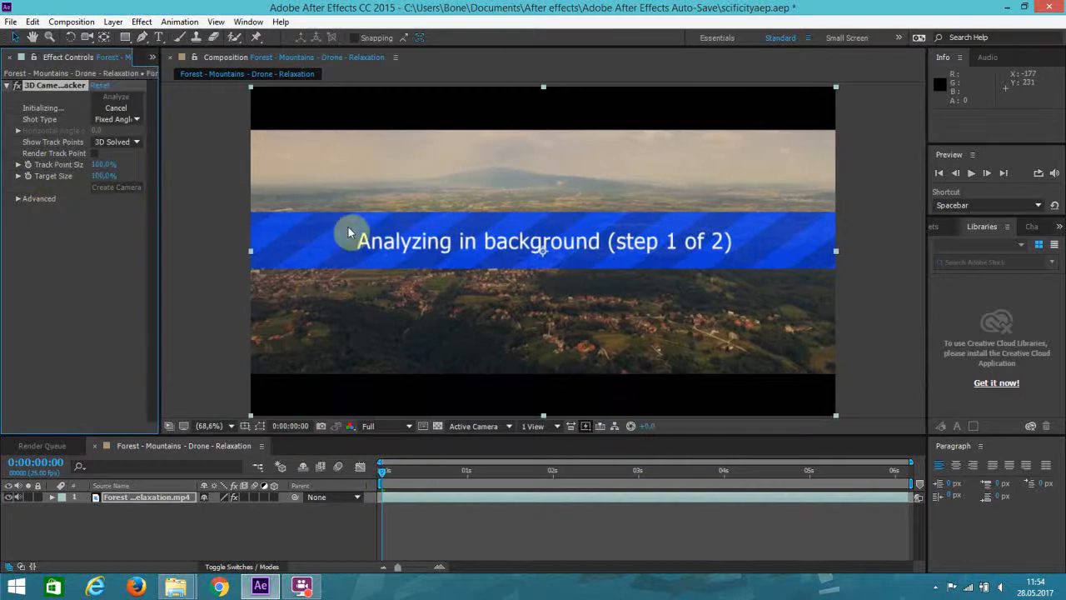
{"action": "left_click", "coordinate": [18, 198]}
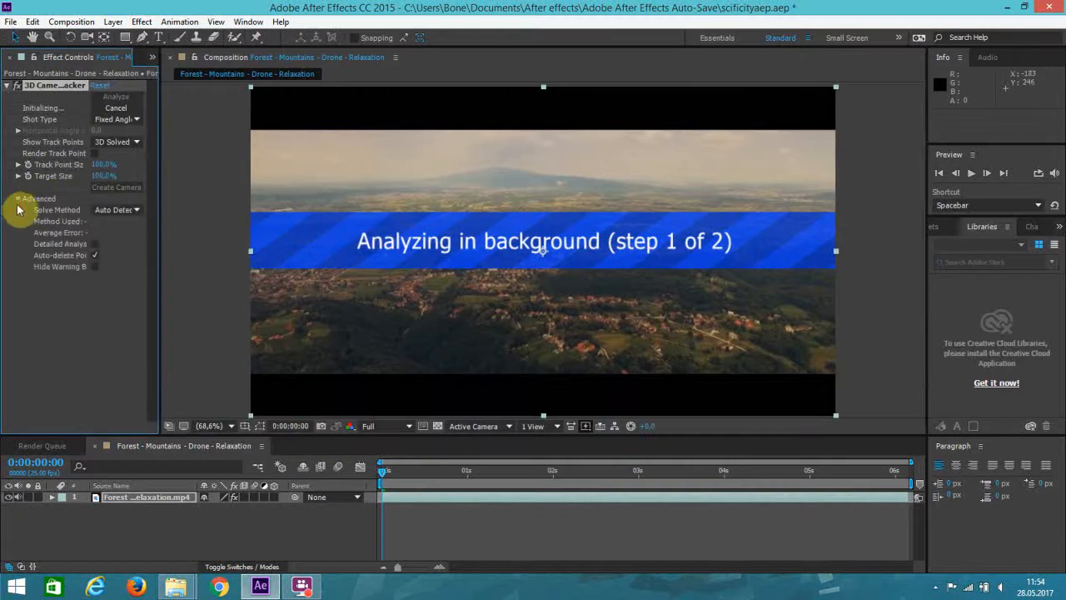
{"action": "left_click", "coordinate": [95, 244]}
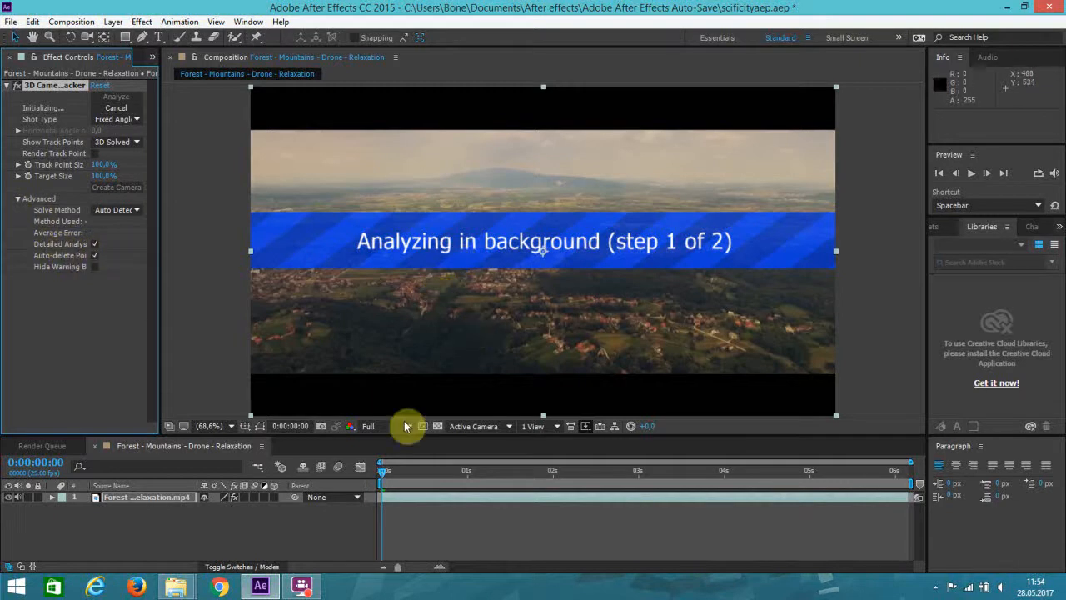
- Set the preview resolution to Quarter and resize the effect controls area beside the viewer
{"action": "left_click", "coordinate": [383, 427]}
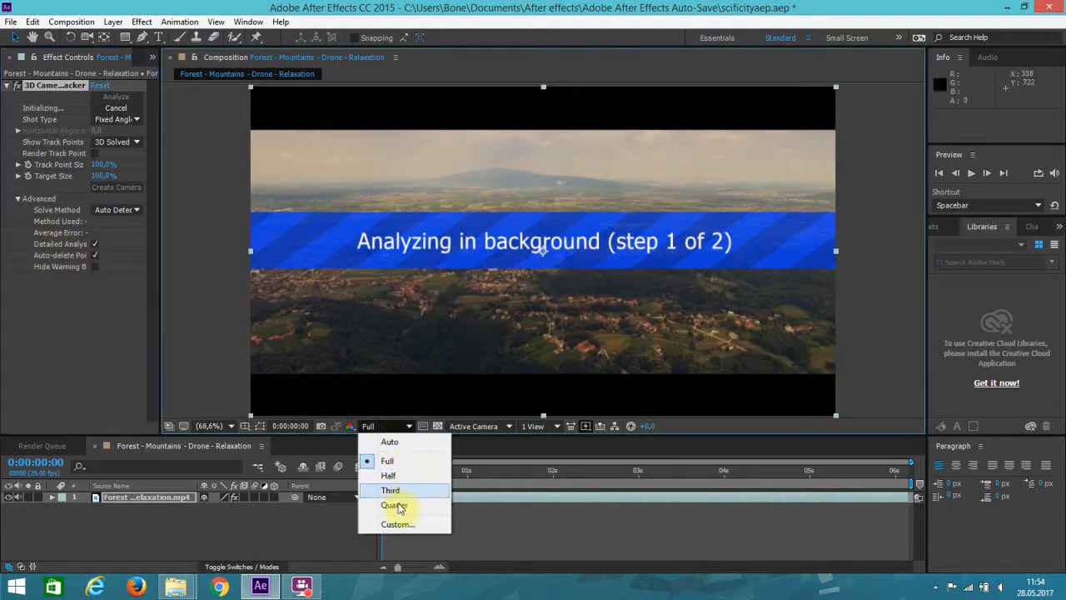
{"action": "left_click", "coordinate": [395, 506]}
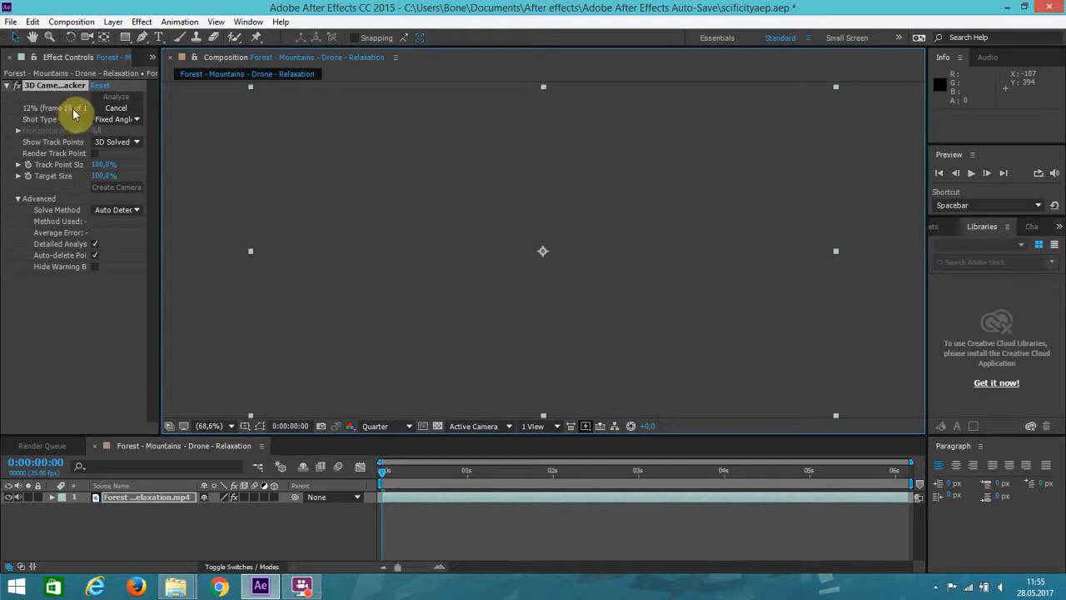
{"action": "left_click_drag", "start_coordinate": [161, 110], "coordinate": [309, 125]}
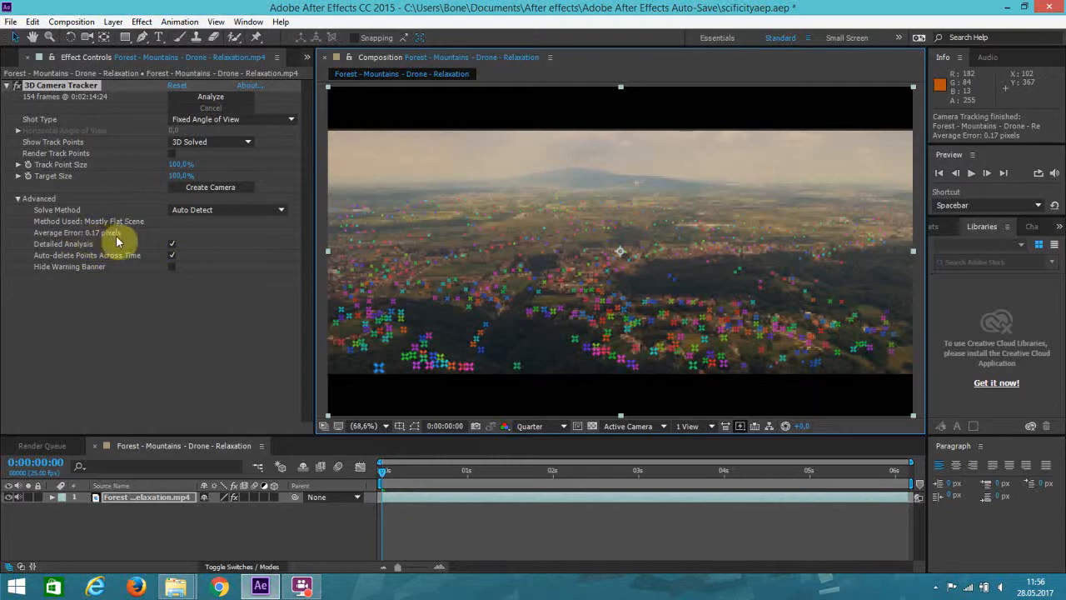
{"action": "left_click_drag", "start_coordinate": [313, 229], "coordinate": [99, 244]}
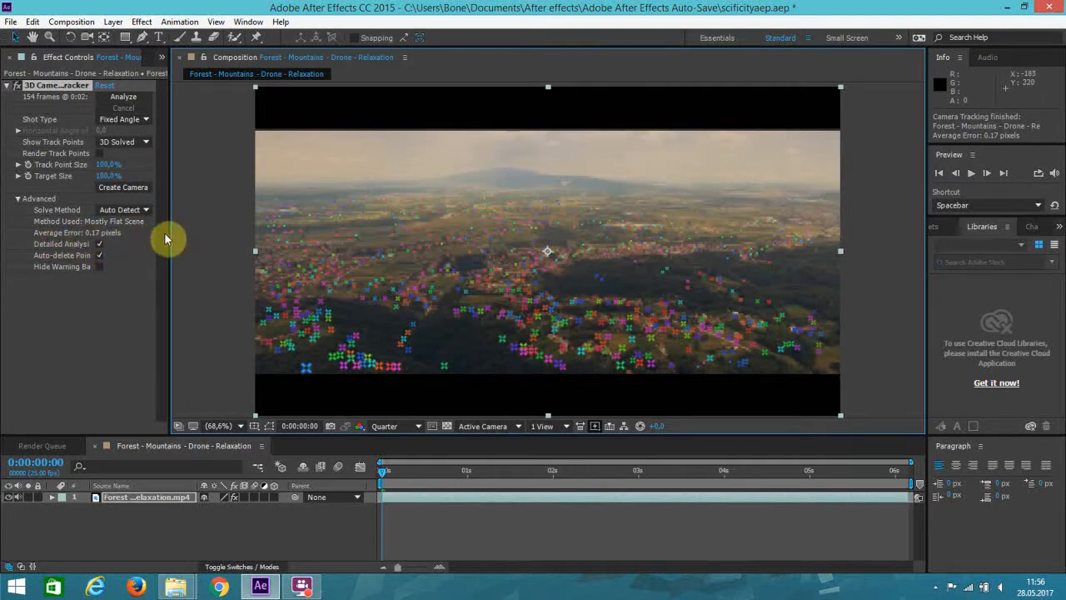
{"action": "left_click_drag", "start_coordinate": [169, 233], "coordinate": [96, 241]}
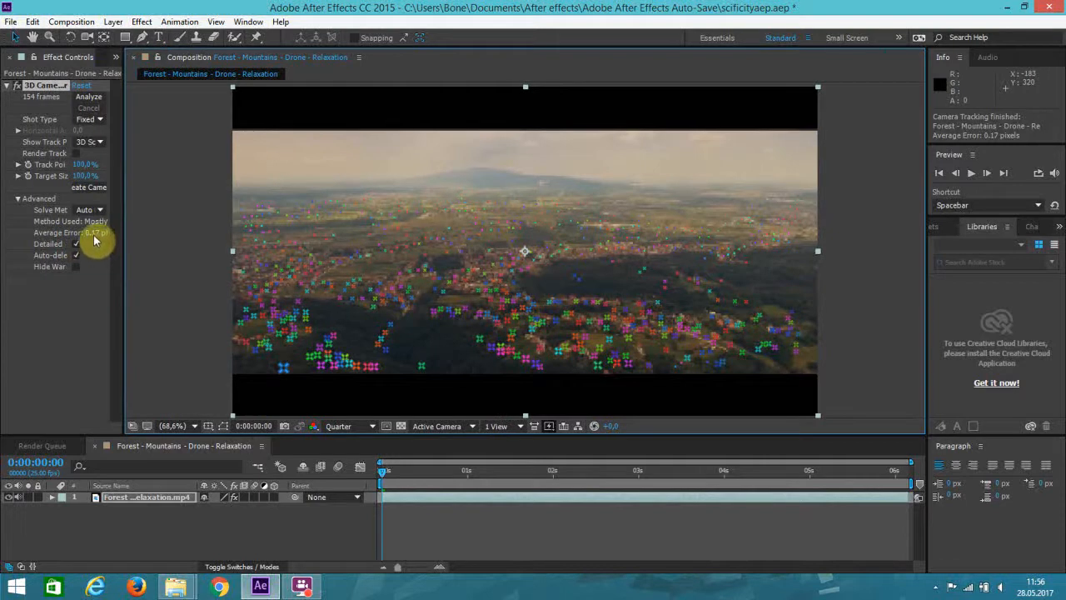
- Examine the camera track points over the town, forest and foreground houses for a suitable ground location
{"action": "key", "text": "period"}
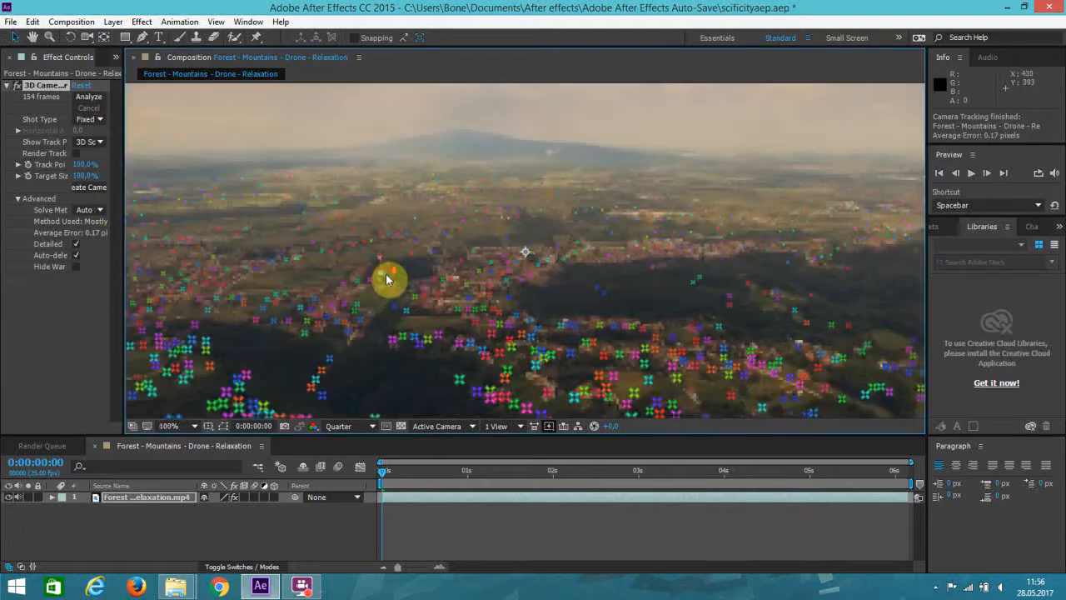
{"action": "key", "text": "comma"}
{"action": "key", "text": "comma"}
{"action": "key", "text": "period"}
{"action": "key", "text": "period"}
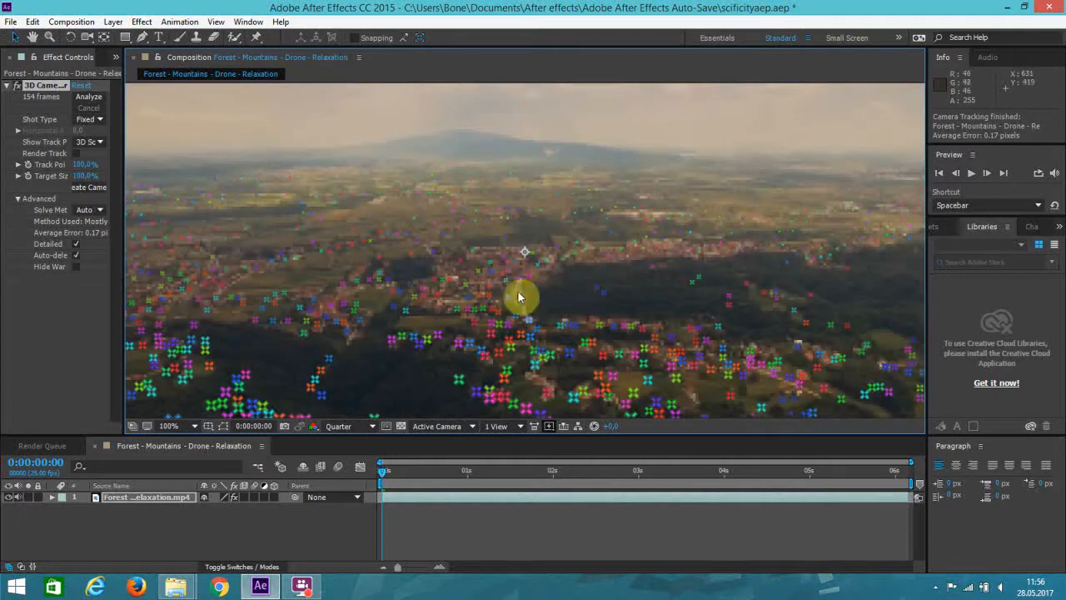
{"action": "key", "text": "comma"}
{"action": "key", "text": "comma"}
{"action": "key", "text": "period"}
{"action": "key", "text": "period"}
{"action": "key", "text": "comma"}
{"action": "key", "text": "comma"}
{"action": "key", "text": "period"}
{"action": "key", "text": "period"}
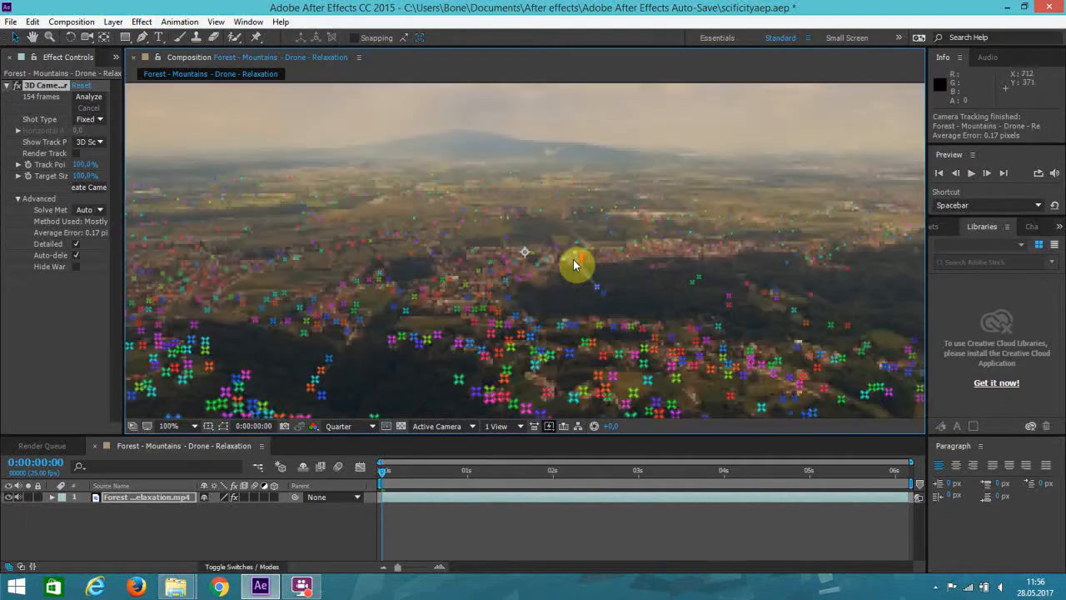
{"action": "key", "text": "comma"}
{"action": "key", "text": "comma"}
{"action": "key", "text": "period"}
{"action": "key", "text": "period"}
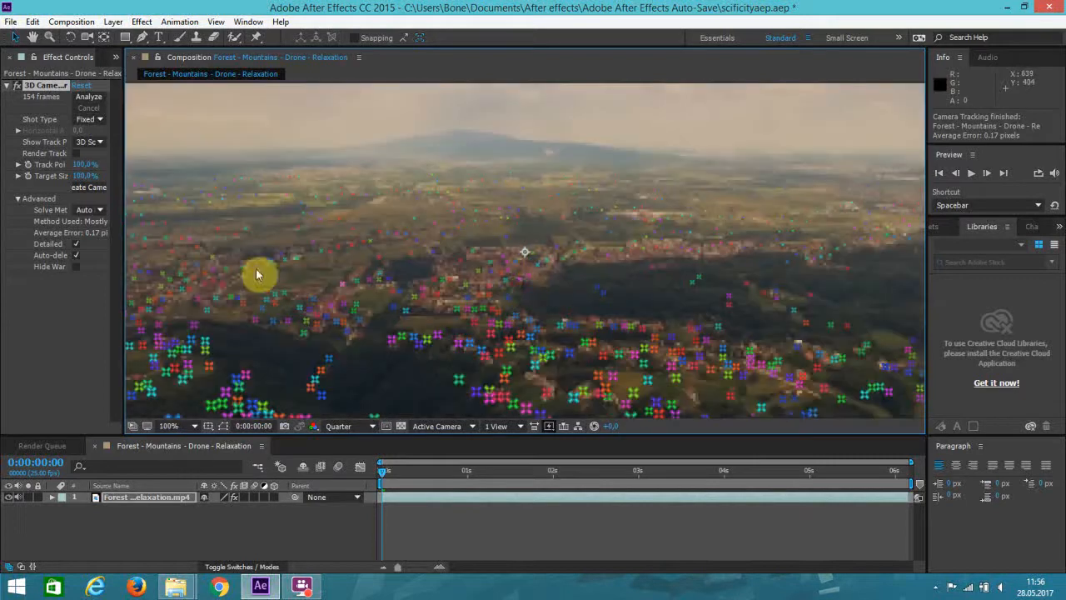
{"action": "key", "text": "comma"}
{"action": "key", "text": "comma"}
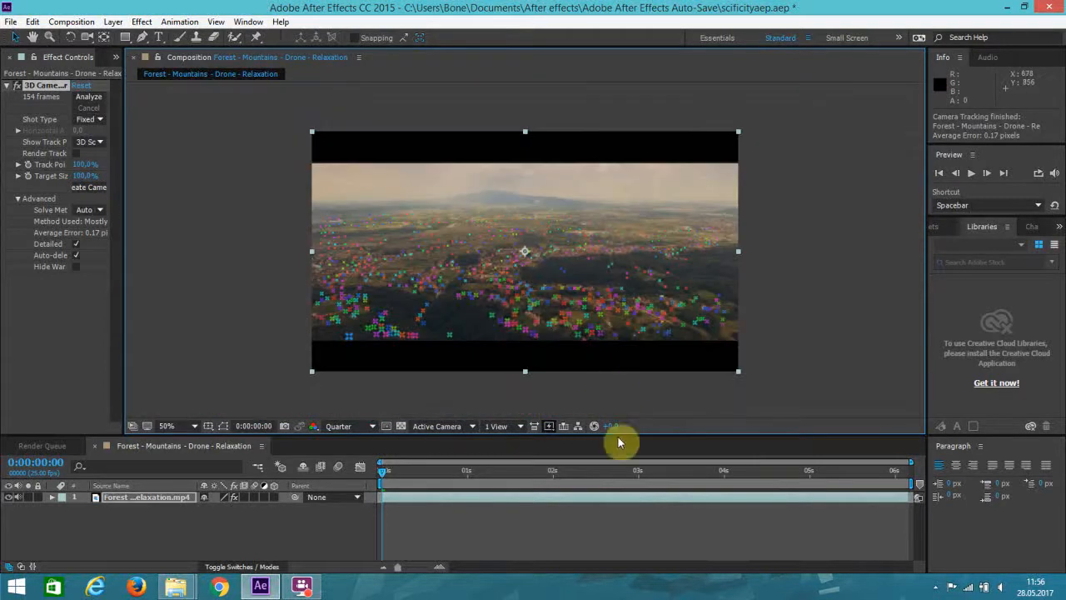
{"action": "key", "text": "period"}
{"action": "key", "text": "period"}
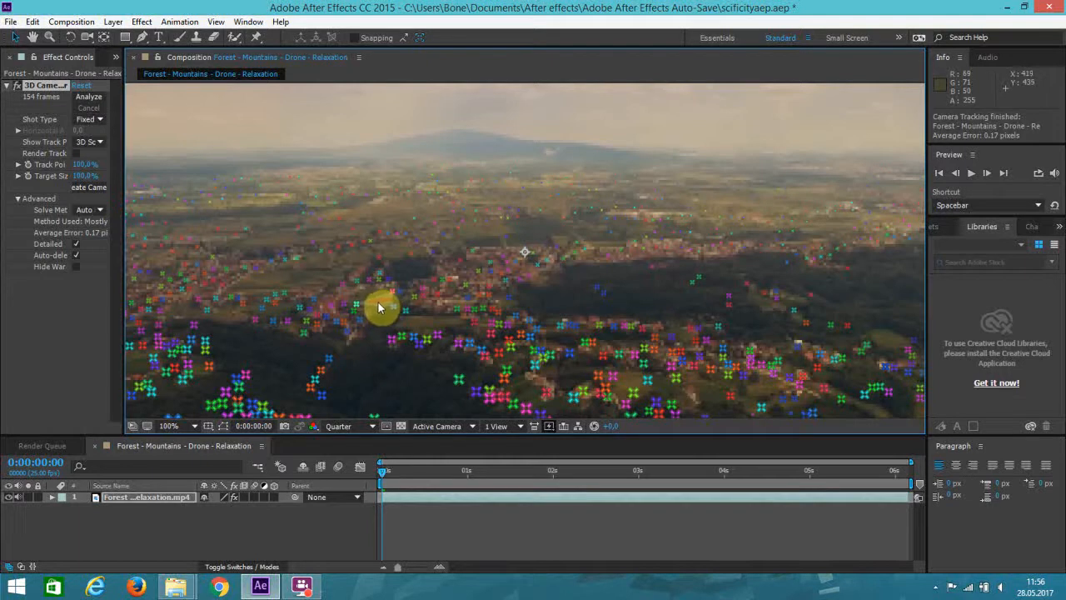
- Set the ground plane and origin at track points in the town, and create a solid and camera there
{"action": "right_click", "coordinate": [378, 306]}
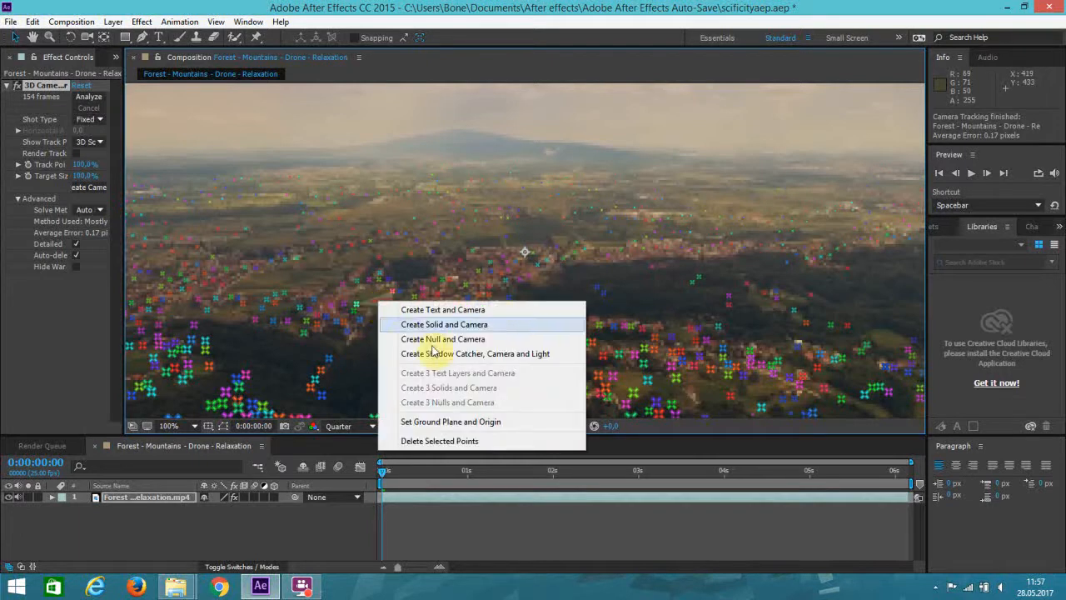
{"action": "left_click", "coordinate": [467, 421]}
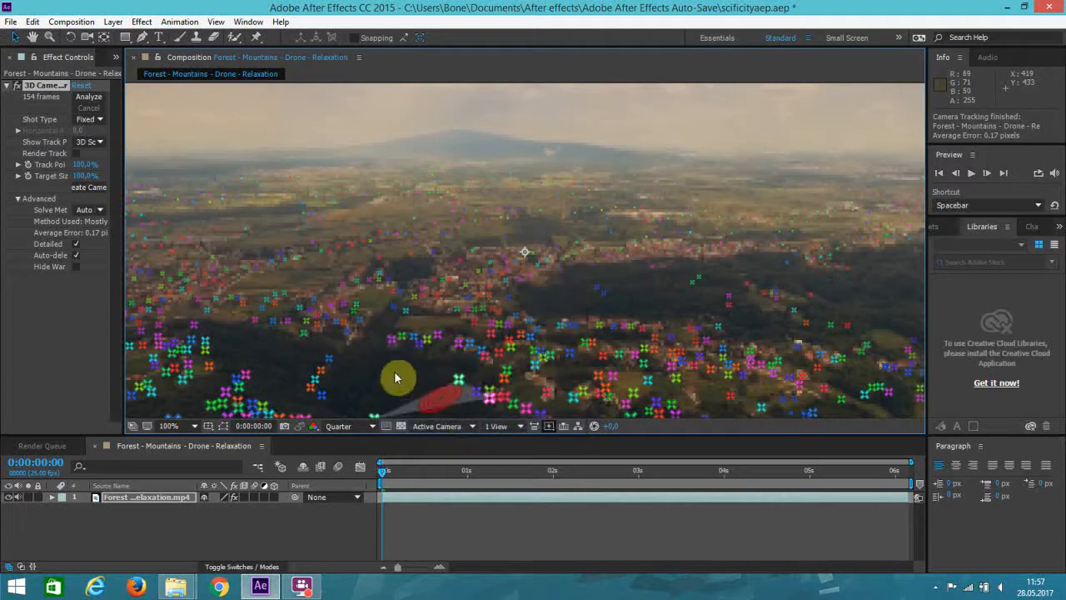
{"action": "right_click", "coordinate": [375, 299]}
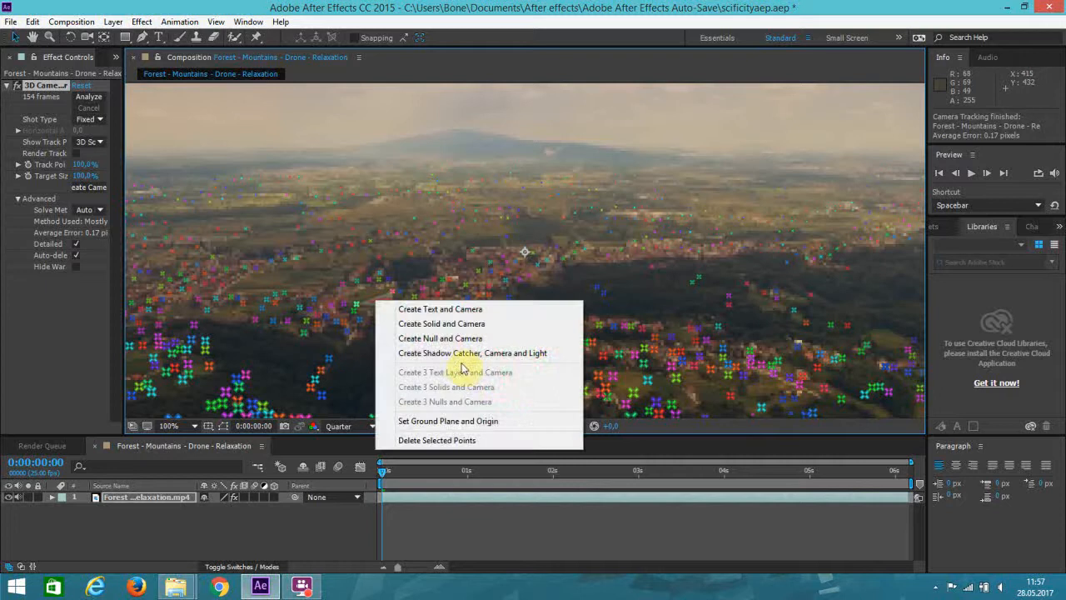
{"action": "left_click", "coordinate": [448, 325]}
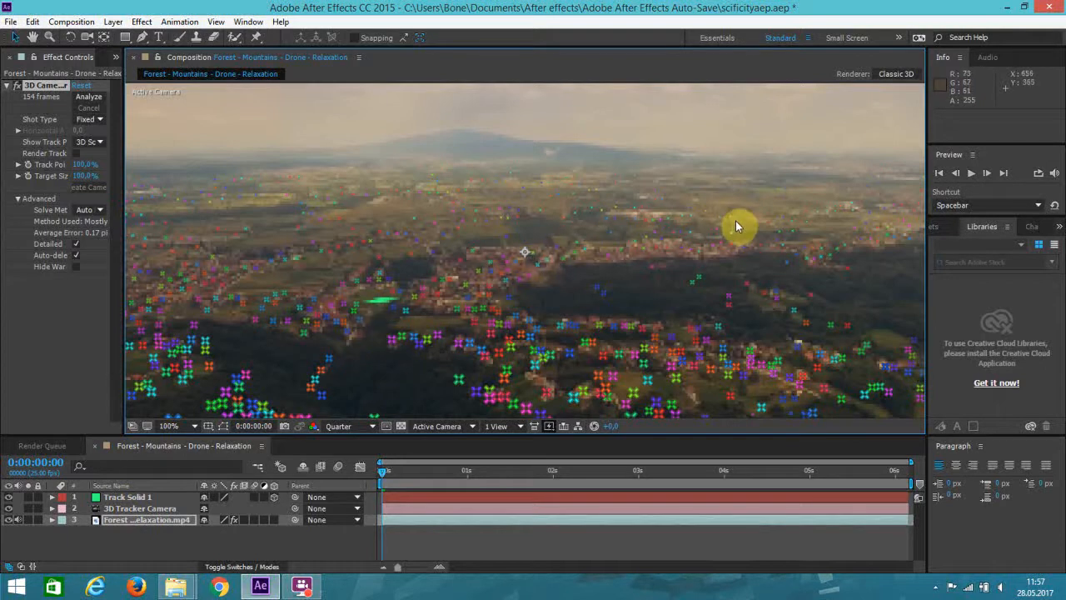
- Set the preview resolution to Full and view the green track solid up close in the town
{"action": "key", "text": "comma"}
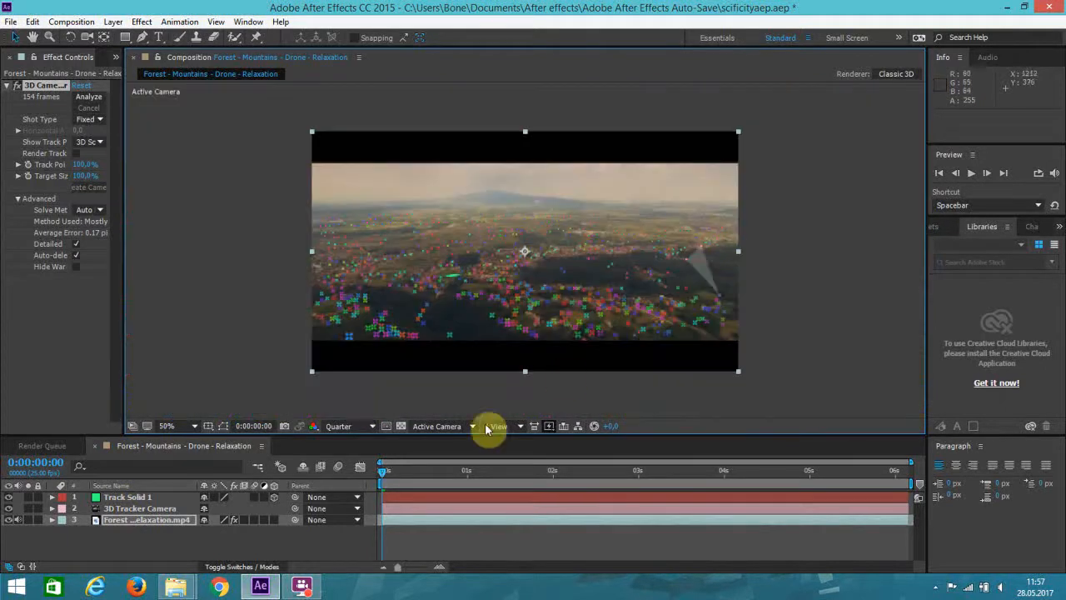
{"action": "left_click", "coordinate": [358, 427]}
{"action": "left_click", "coordinate": [351, 461]}
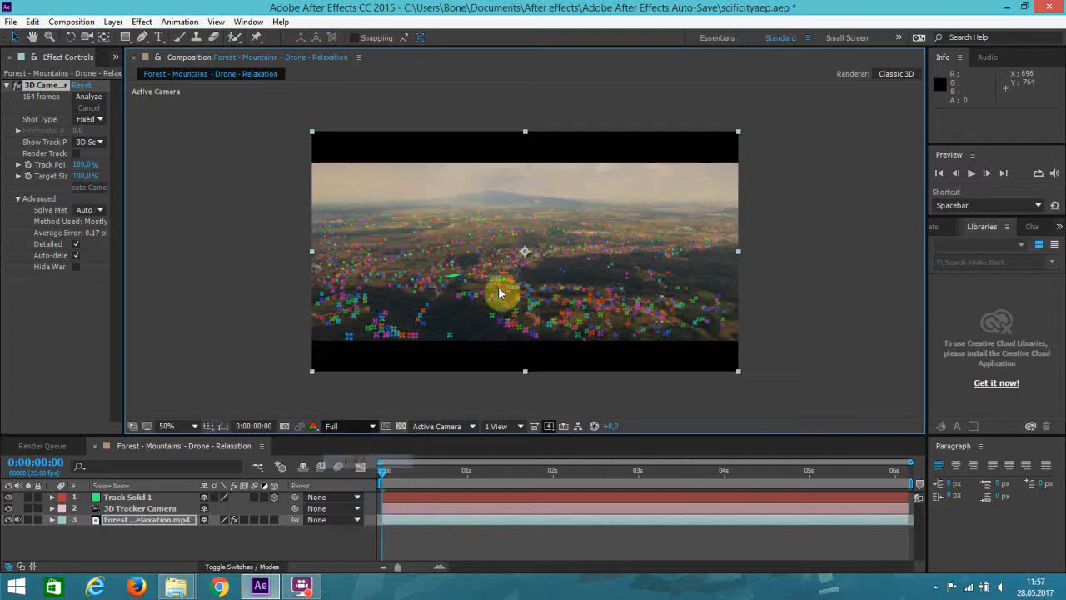
{"action": "key", "text": "slash"}
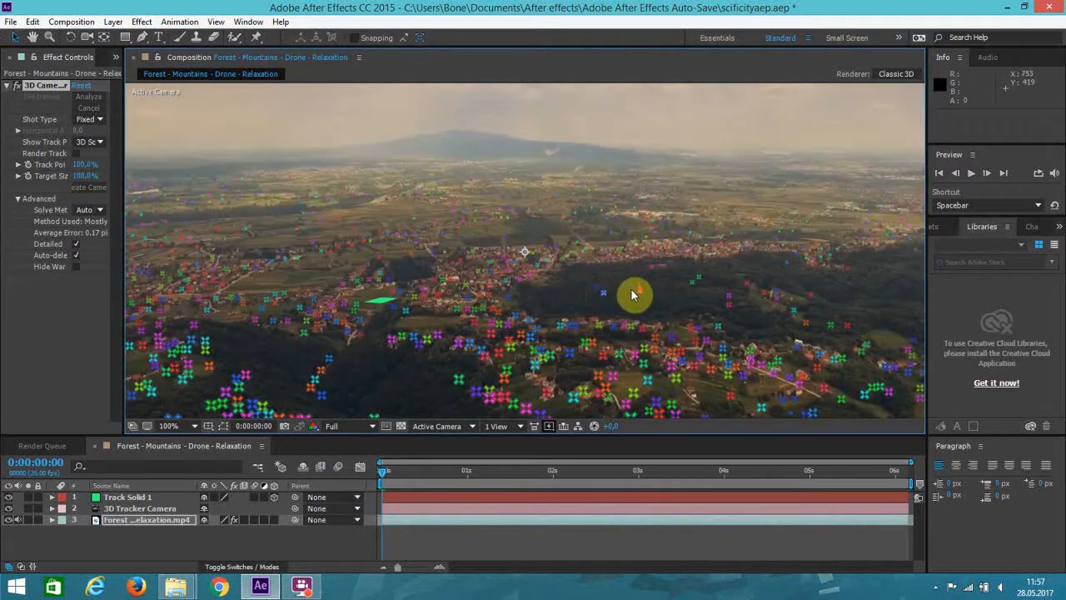
- Create two track solids along the town's far edge, beyond the large dark forest
{"action": "right_click", "coordinate": [602, 244]}
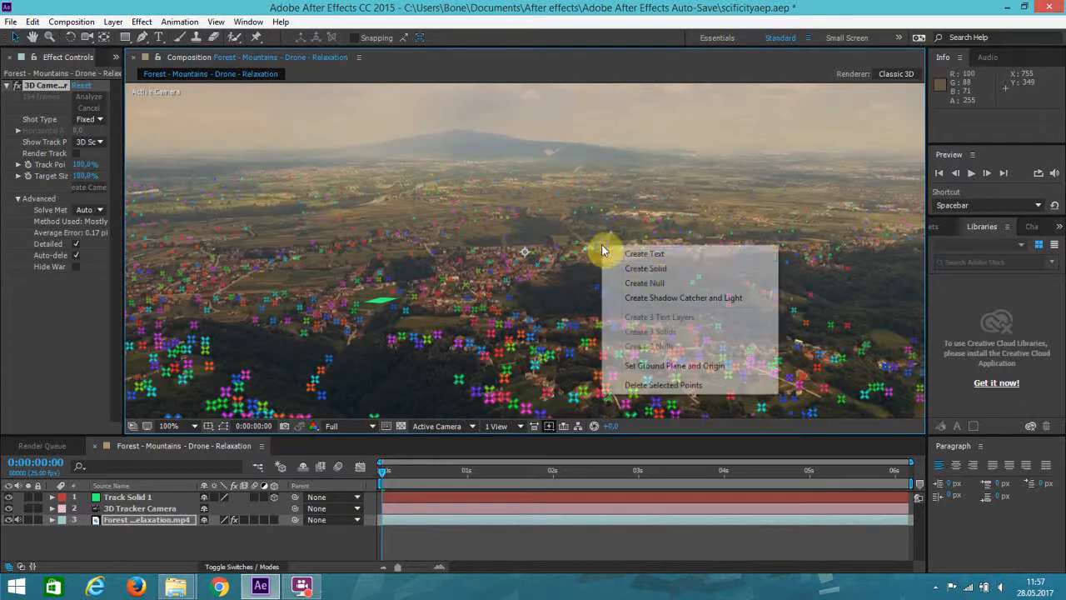
{"action": "left_click", "coordinate": [647, 270]}
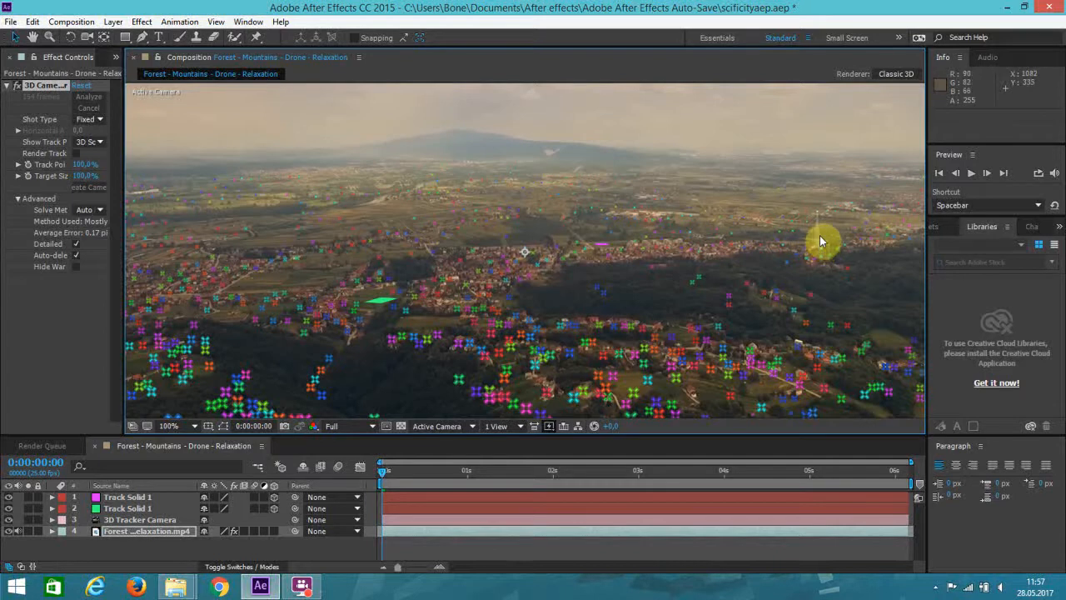
{"action": "key", "text": "period"}
{"action": "key", "text": "h"}
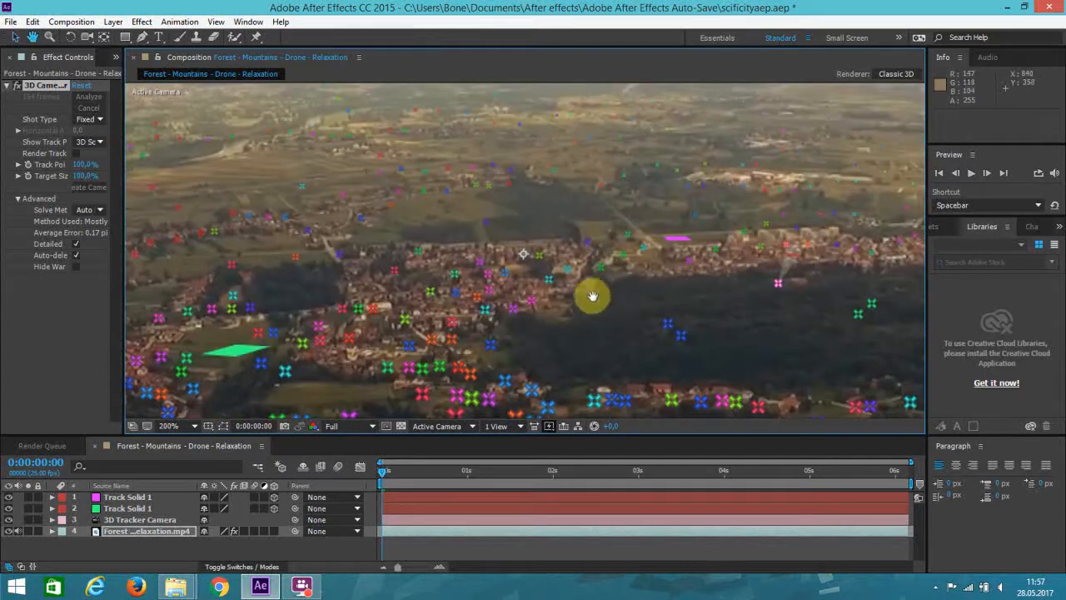
{"action": "left_click_drag", "start_coordinate": [604, 294], "coordinate": [572, 299]}
{"action": "right_click", "coordinate": [679, 285]}
{"action": "left_click", "coordinate": [708, 302]}
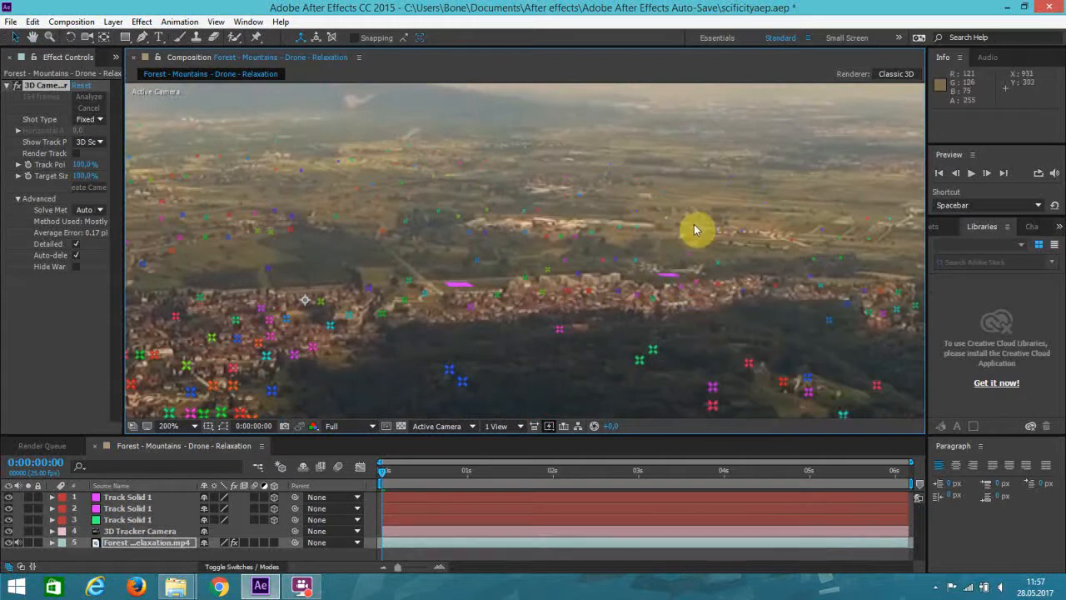
- Create one track solid in the distant fields behind the town and one in the field behind its western woods
{"action": "right_click", "coordinate": [695, 229]}
{"action": "left_click", "coordinate": [740, 247]}
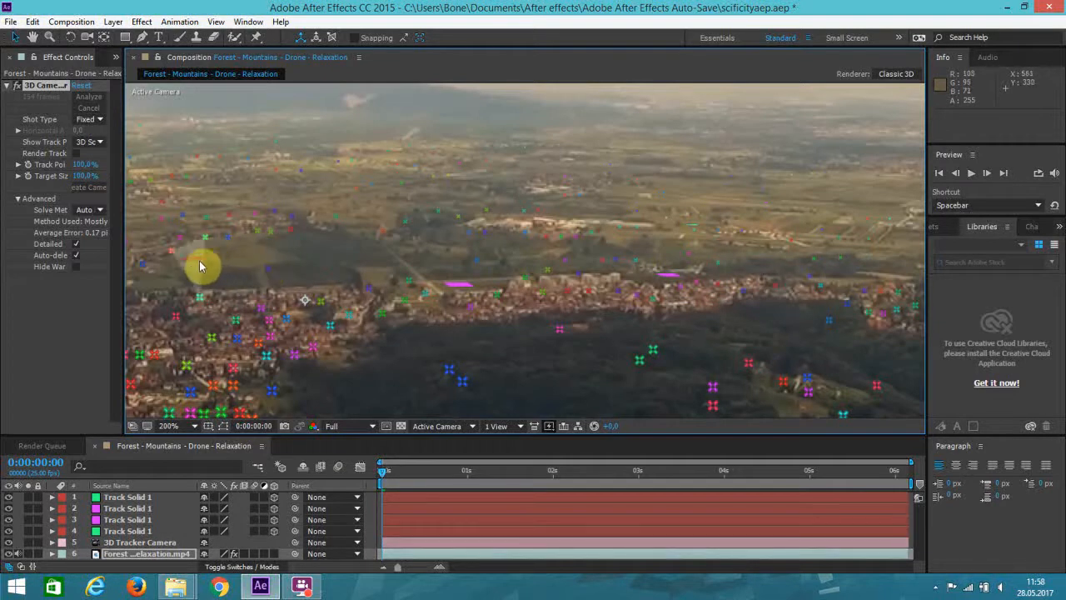
{"action": "right_click", "coordinate": [199, 267]}
{"action": "left_click", "coordinate": [254, 285]}
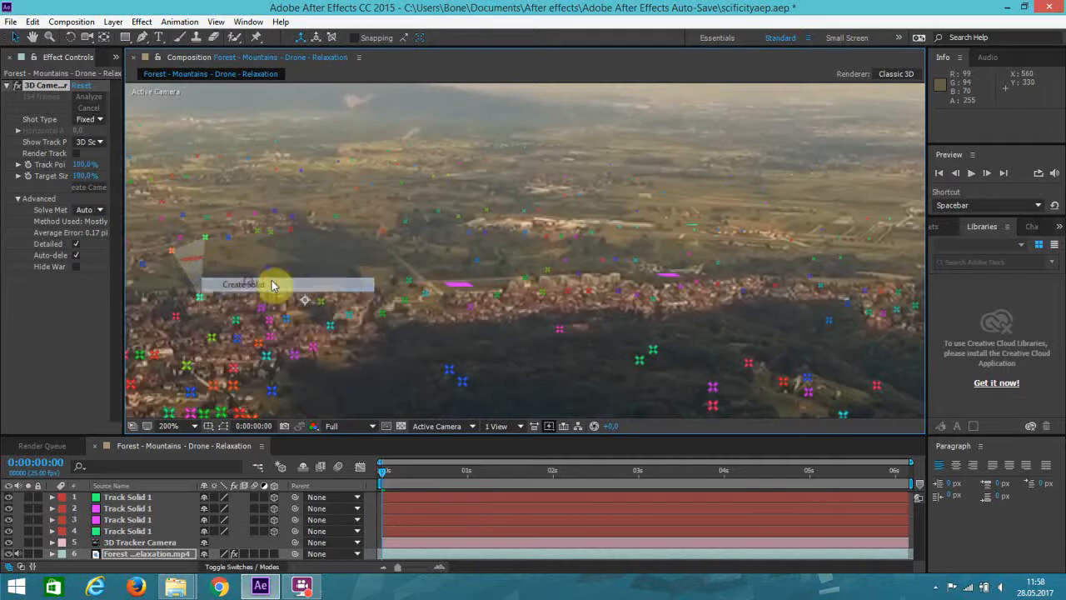
- Create a track solid in the open field west of the green ground solid, and another just behind it
{"action": "key", "text": "comma"}
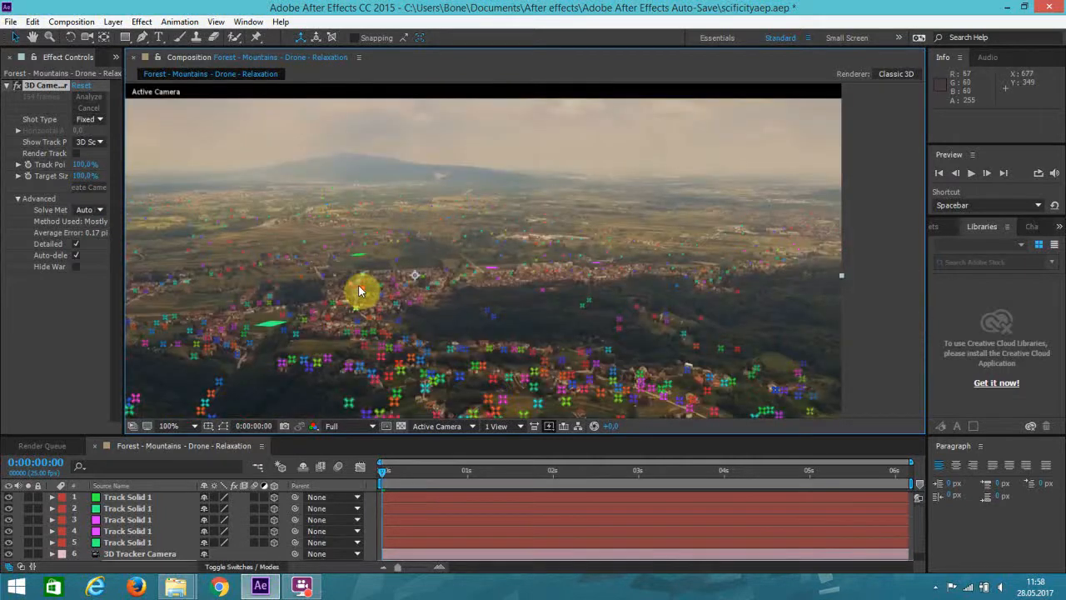
{"action": "right_click", "coordinate": [165, 306]}
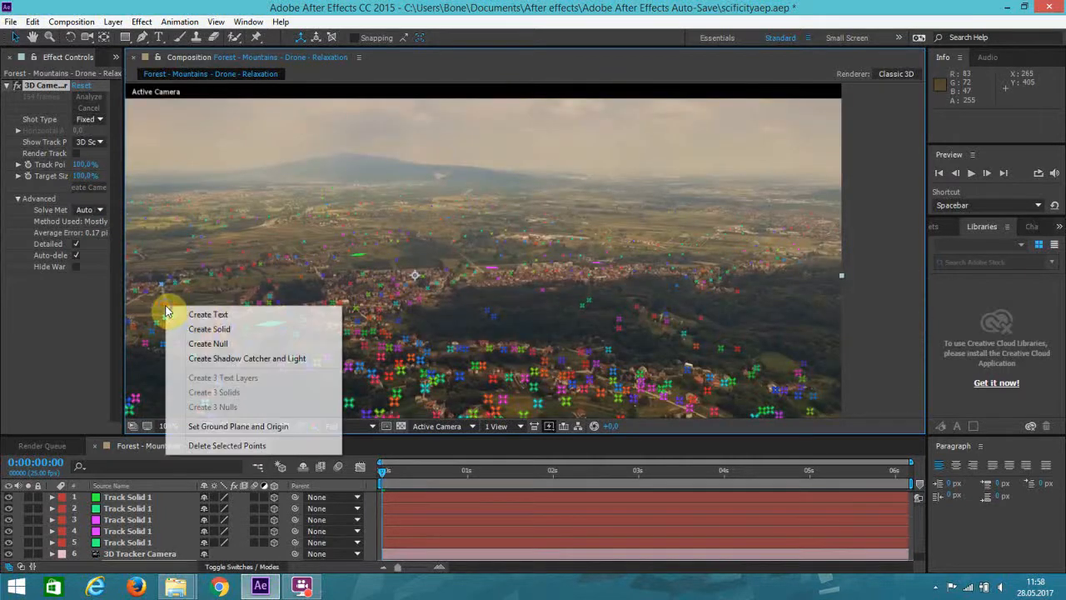
{"action": "left_click", "coordinate": [246, 285]}
{"action": "right_click", "coordinate": [248, 278]}
{"action": "left_click", "coordinate": [297, 305]}
{"action": "left_click_drag", "start_coordinate": [282, 270], "coordinate": [578, 242]}
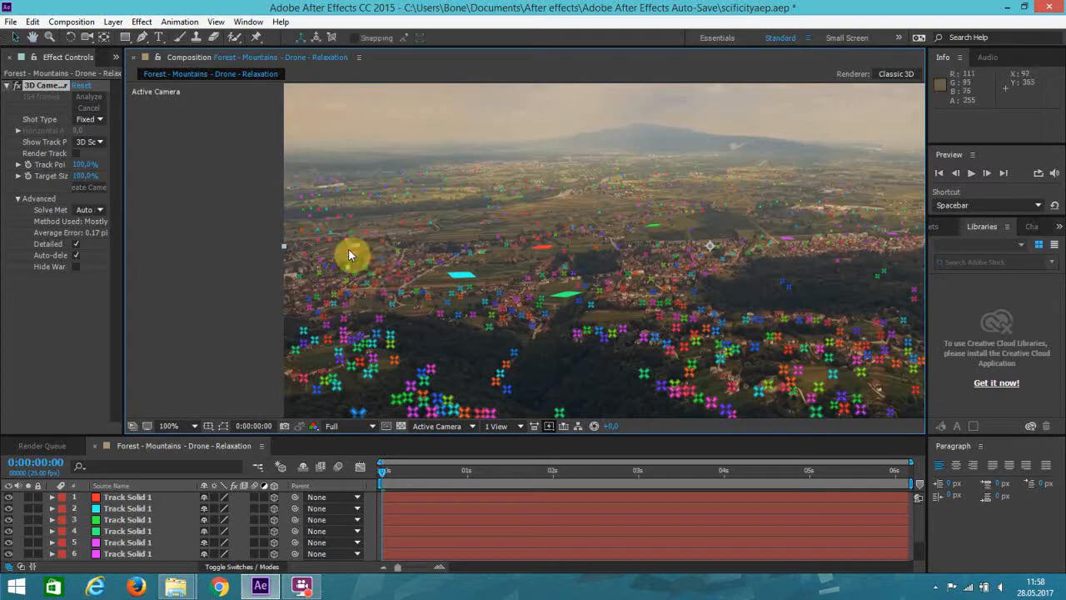
- Create a track solid among the houses at the footage's far left edge, and another in the fields behind the cyan solid
{"action": "right_click", "coordinate": [349, 249]}
{"action": "left_click", "coordinate": [406, 277]}
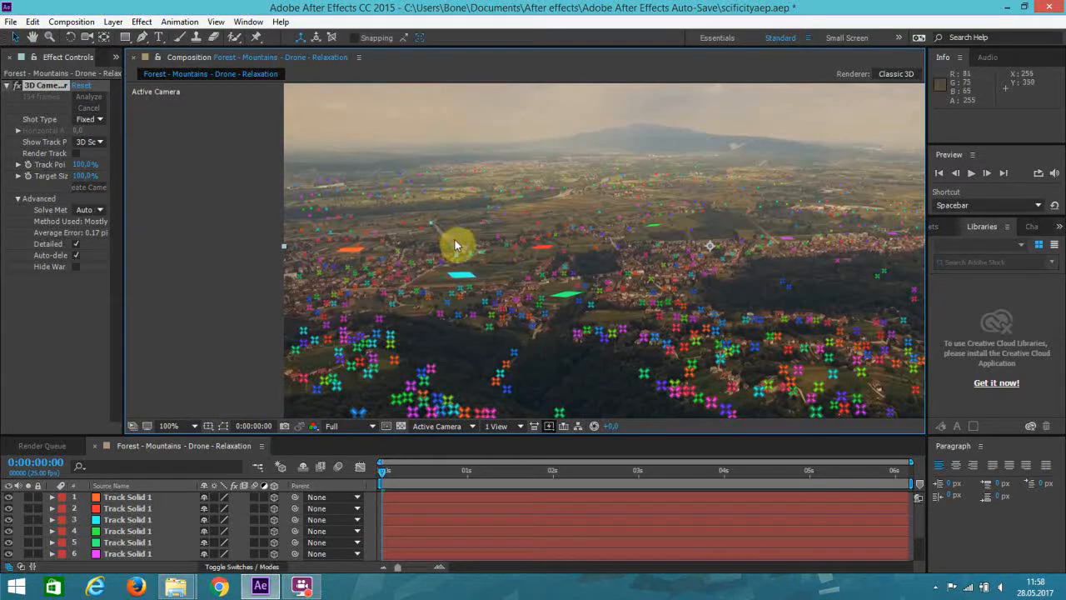
{"action": "right_click", "coordinate": [456, 245]}
{"action": "left_click", "coordinate": [510, 262]}
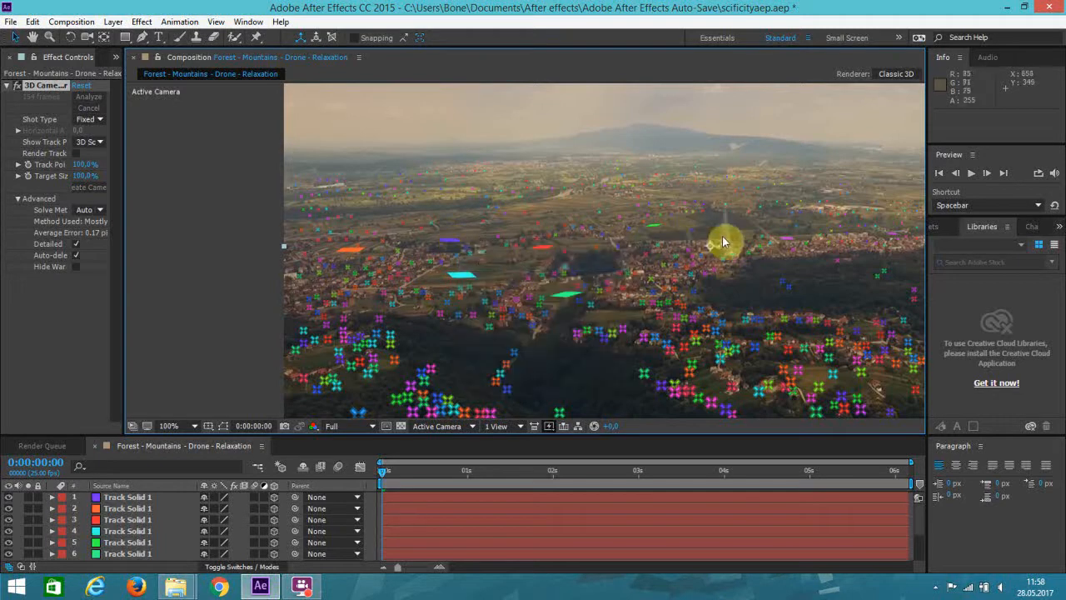
- Create a track solid beside the dark woods just behind the town centre
{"action": "right_click", "coordinate": [747, 242]}
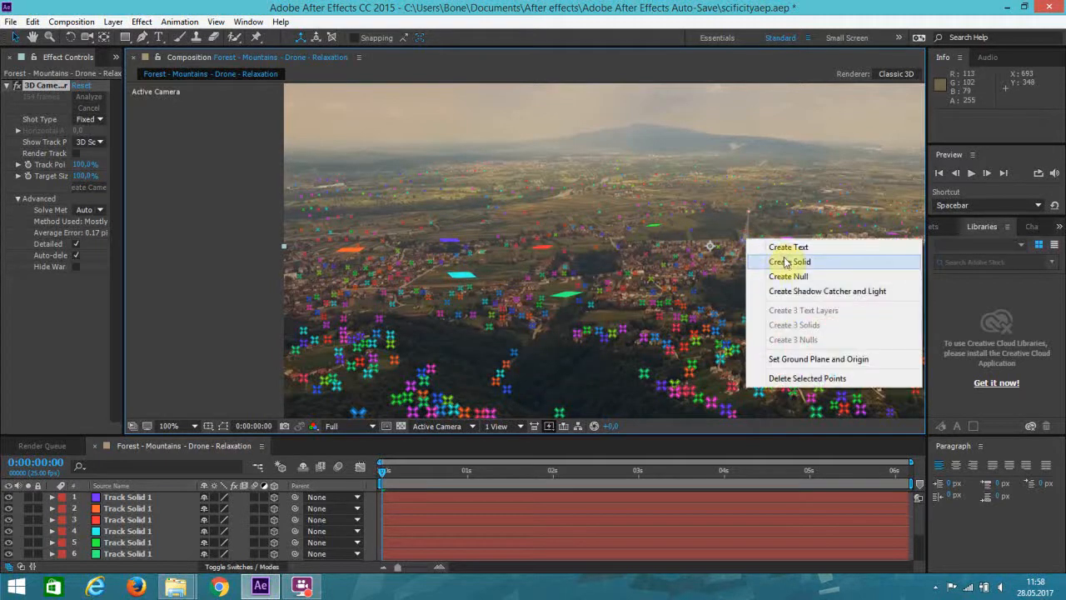
{"action": "left_click", "coordinate": [701, 74]}
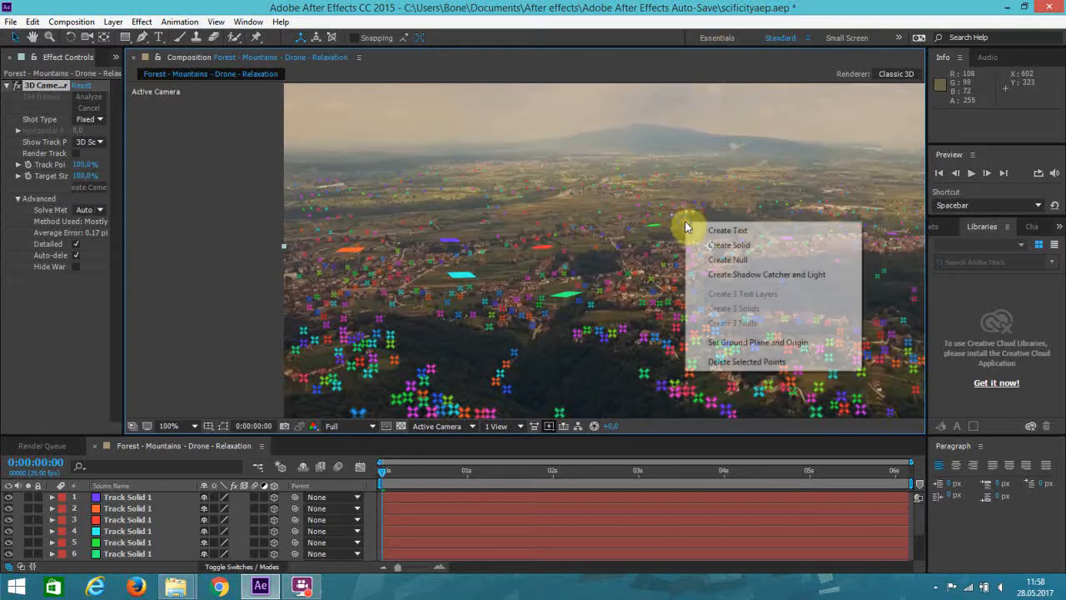
{"action": "right_click", "coordinate": [684, 220]}
{"action": "left_click", "coordinate": [682, 108]}
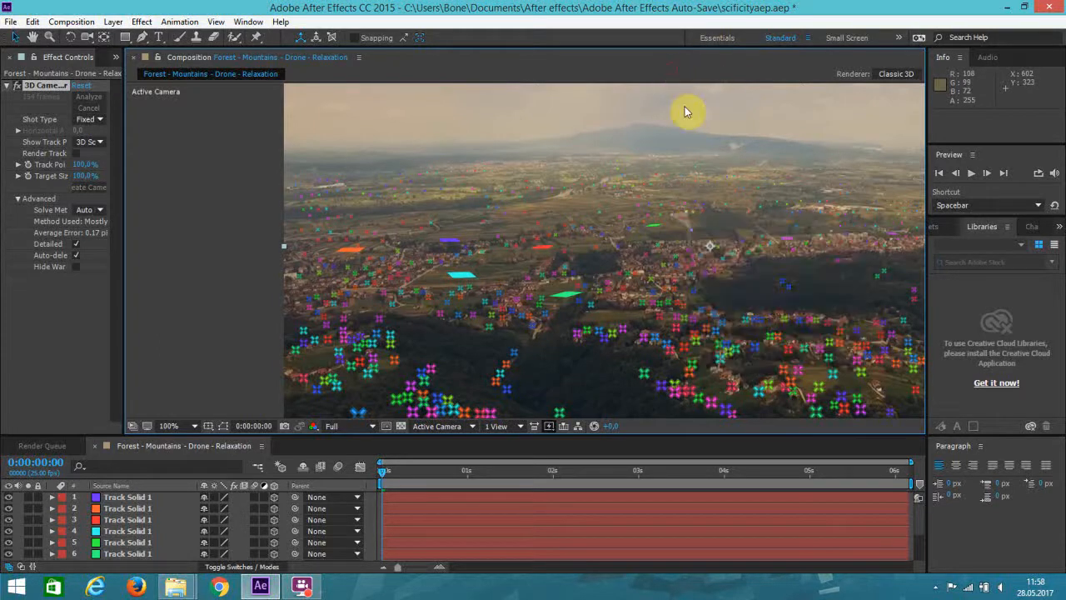
{"action": "right_click", "coordinate": [698, 230]}
{"action": "left_click", "coordinate": [708, 247]}
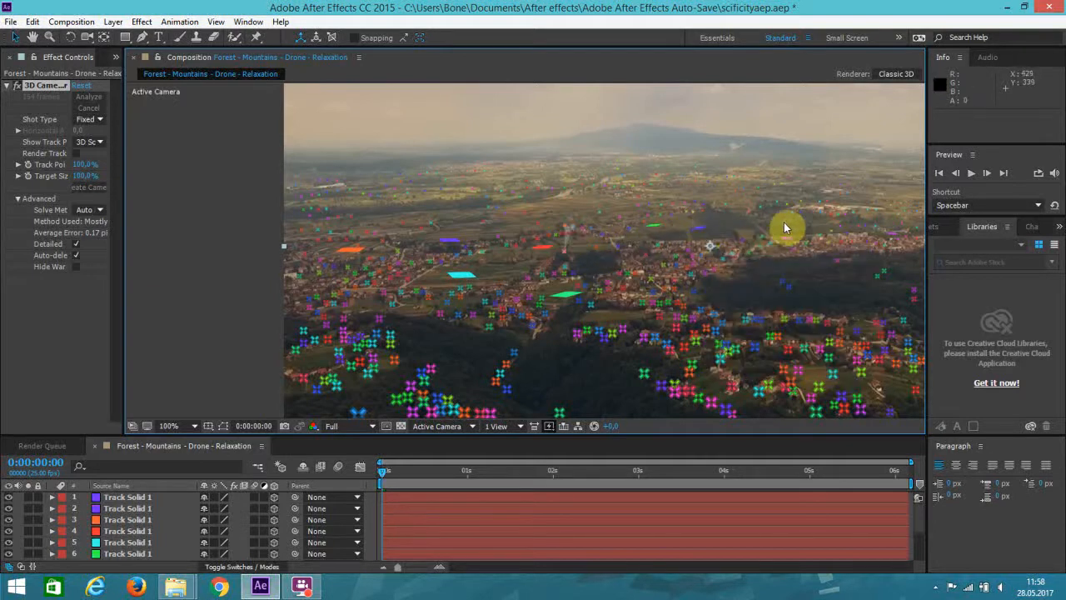
- Create a track solid in the distant fields at the footage's far right, and another between the red solid and the small wood
{"action": "key", "text": "comma"}
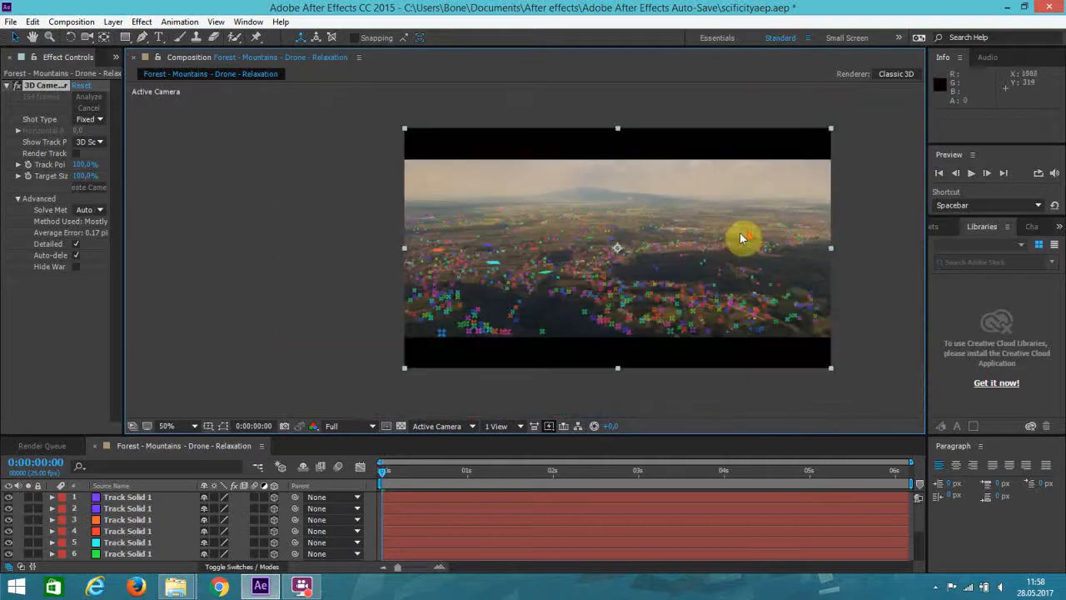
{"action": "left_click_drag", "start_coordinate": [721, 247], "coordinate": [616, 286]}
{"action": "key", "text": "period"}
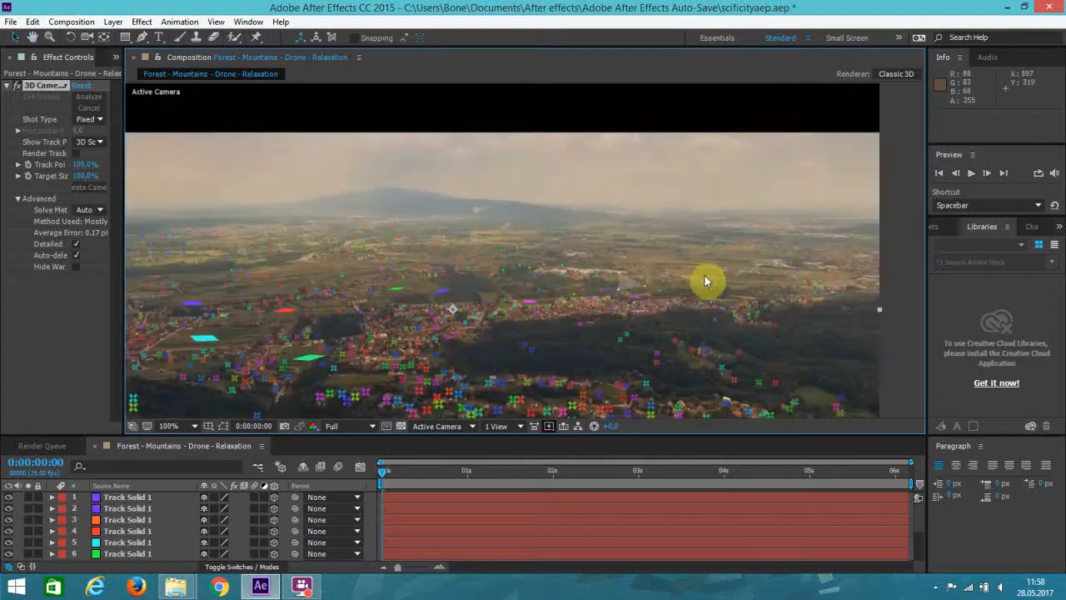
{"action": "right_click", "coordinate": [824, 277]}
{"action": "left_click", "coordinate": [853, 300]}
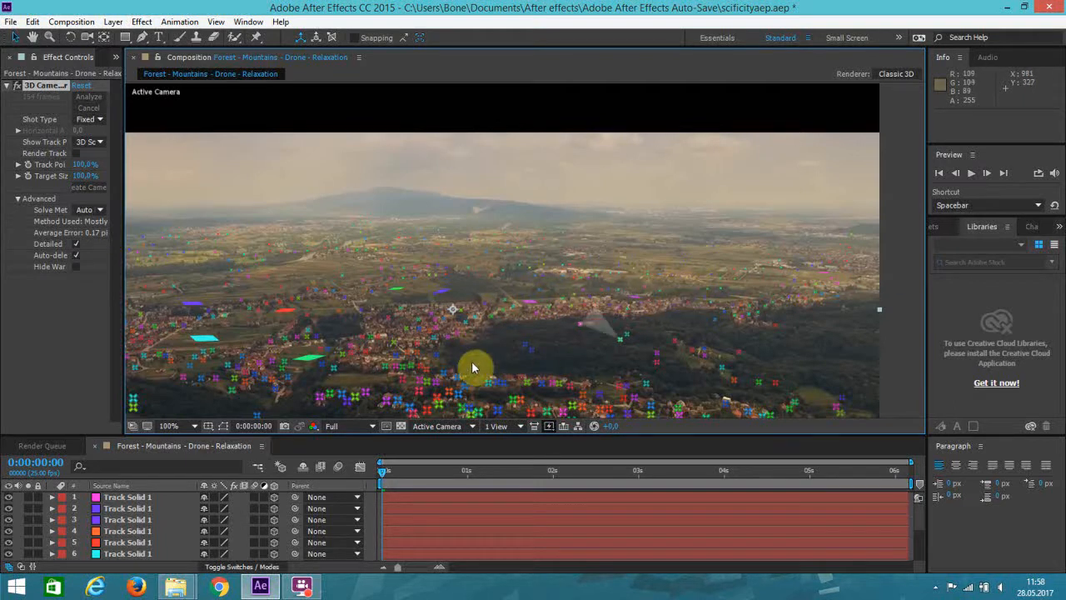
{"action": "right_click", "coordinate": [322, 306]}
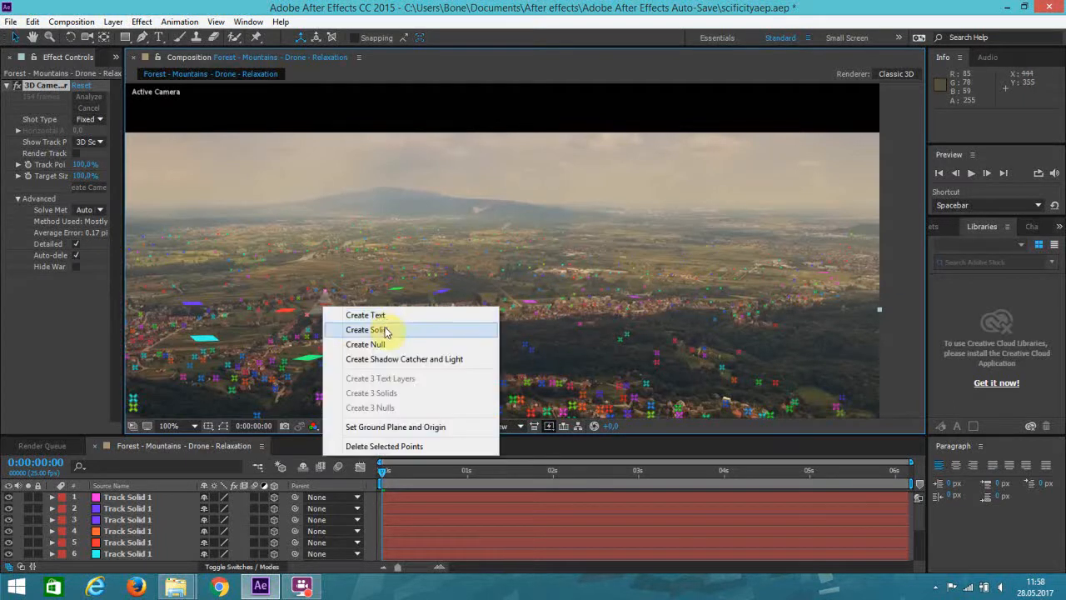
{"action": "left_click", "coordinate": [366, 329]}
- Preview the footage to check how the track solids stick to the ground
{"action": "key", "text": "comma"}
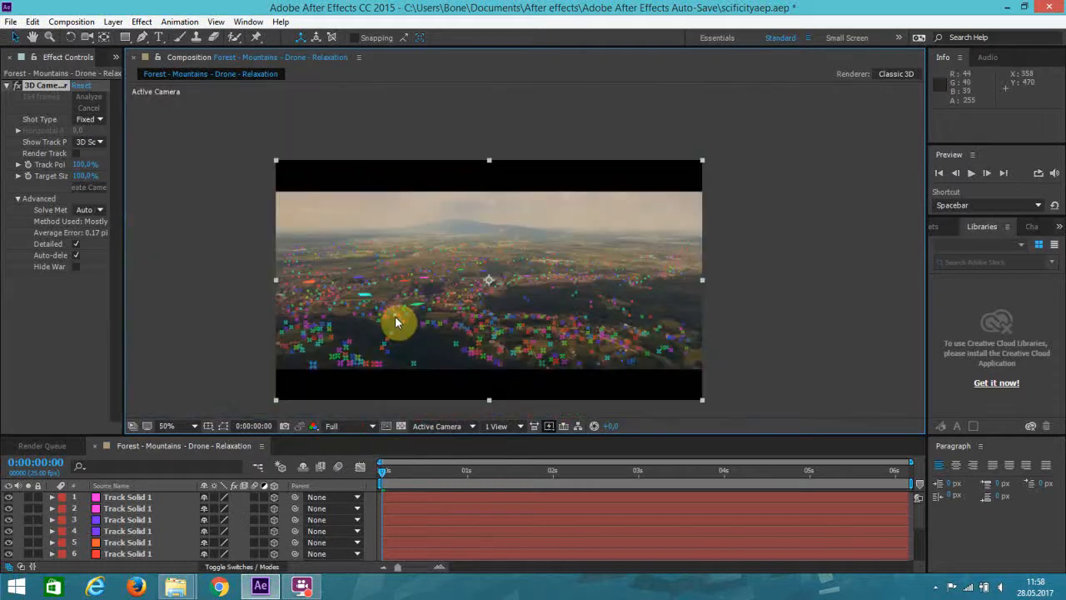
{"action": "key", "text": "period"}
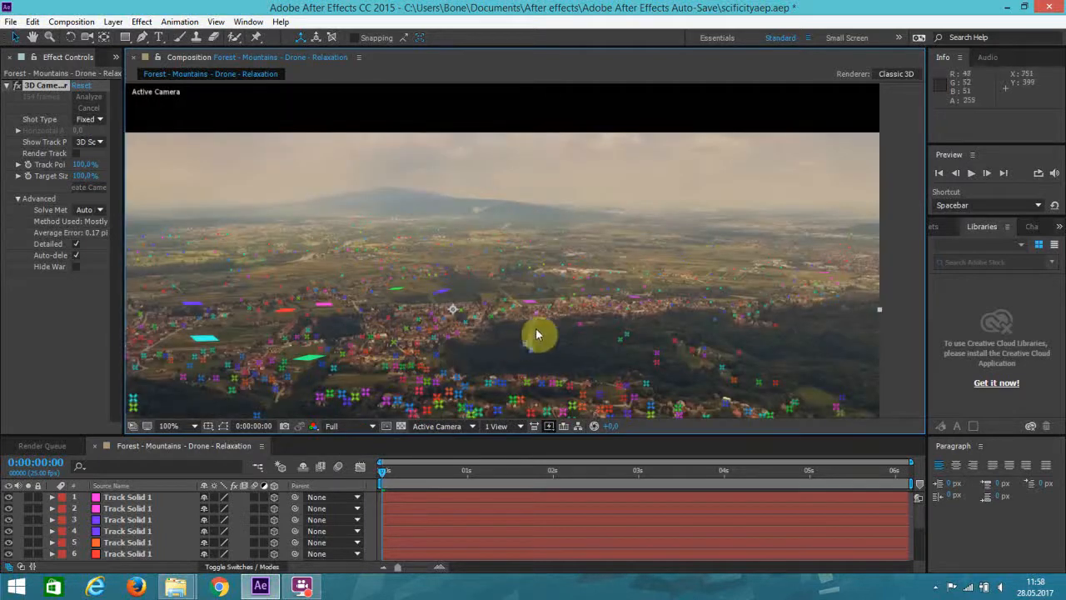
{"action": "key", "text": "comma"}
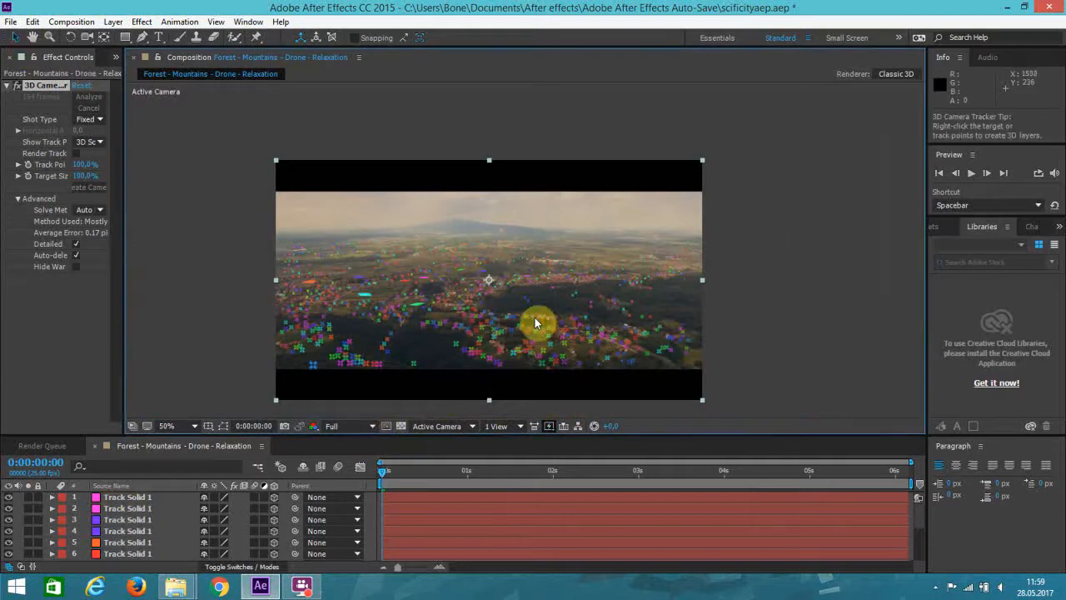
{"action": "key", "text": "period"}
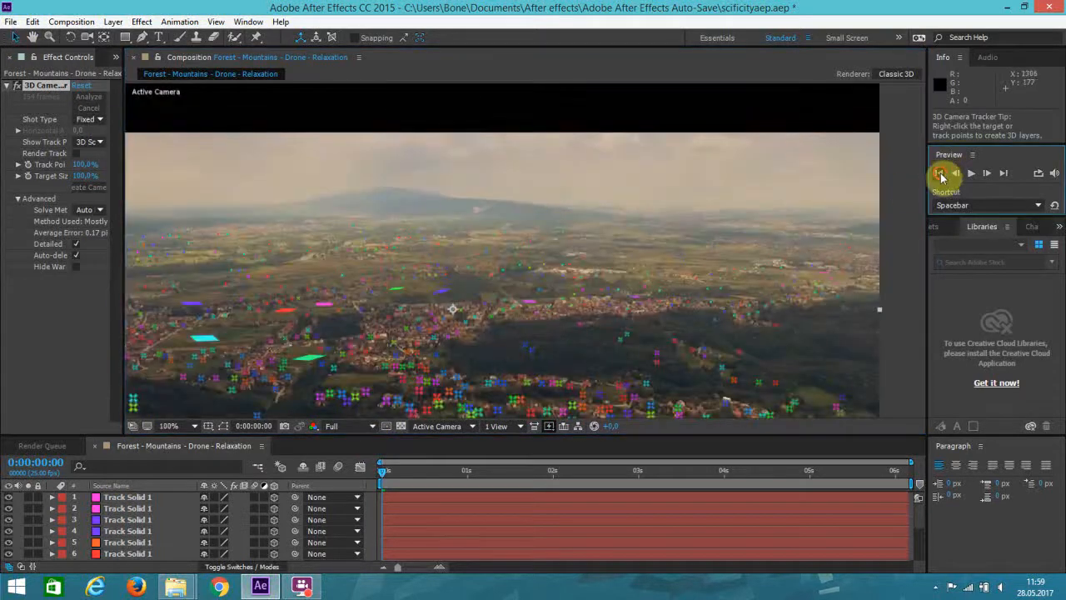
{"action": "left_click", "coordinate": [969, 175]}
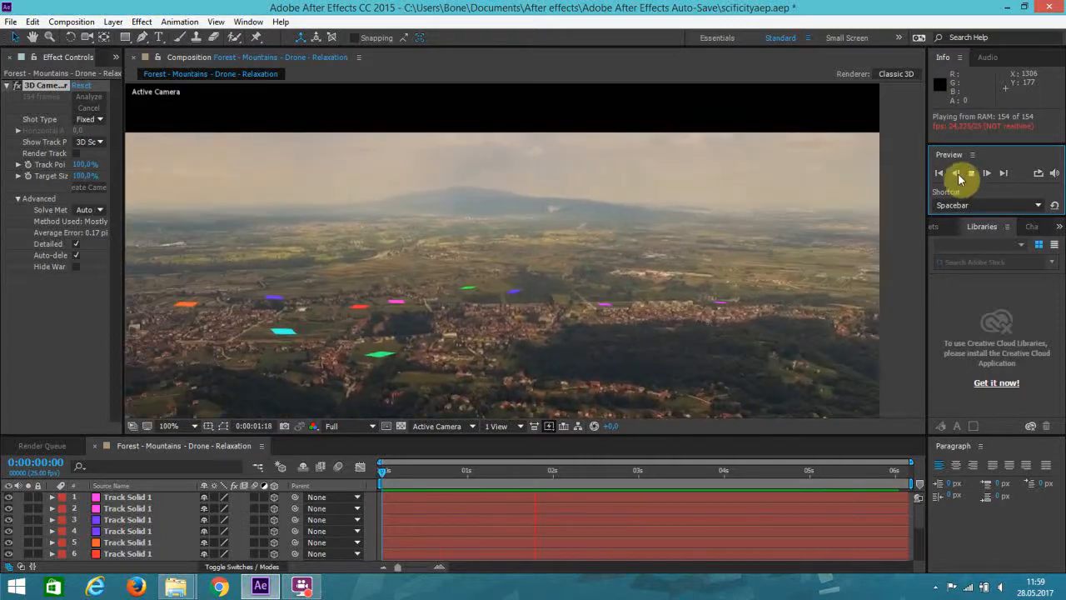
- Enlarge the timeline area and create a new black solid layer with the default settings
{"action": "left_click", "coordinate": [427, 437]}
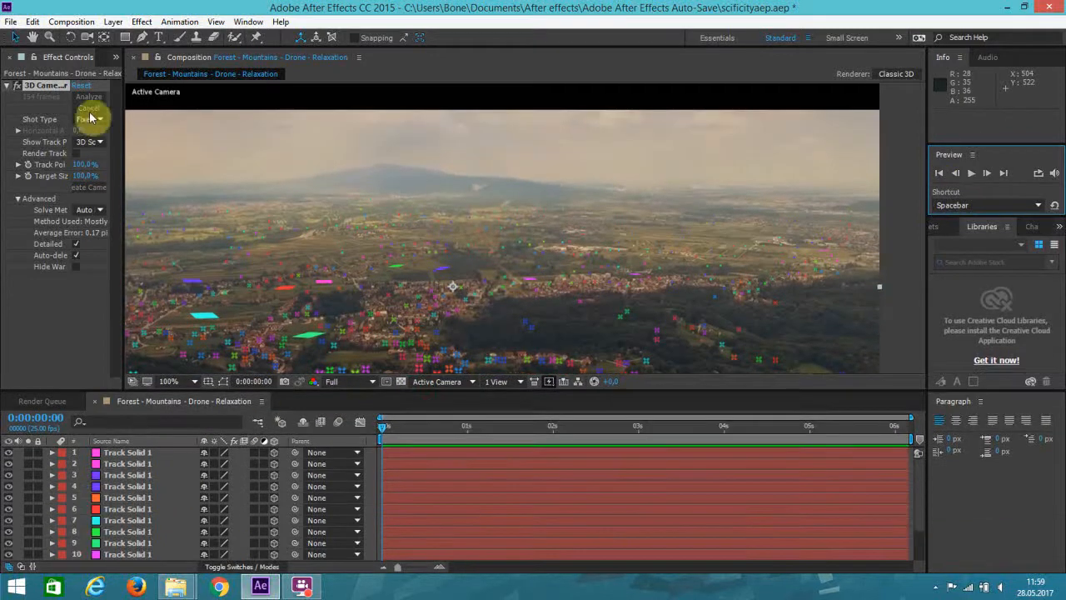
{"action": "left_click", "coordinate": [105, 22]}
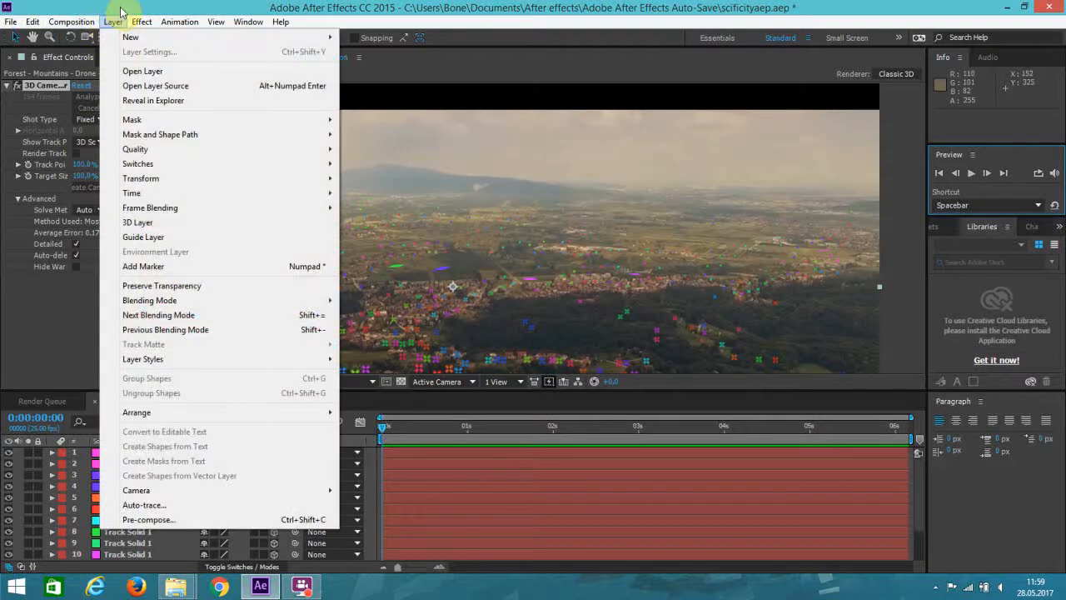
{"action": "mouse_move", "coordinate": [129, 37]}
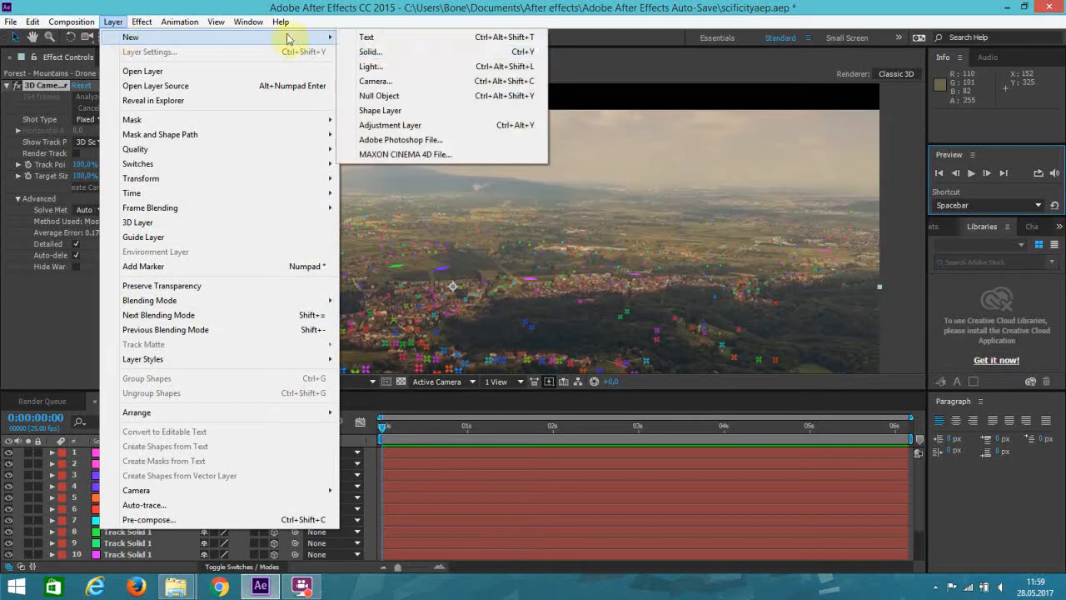
{"action": "left_click", "coordinate": [406, 55]}
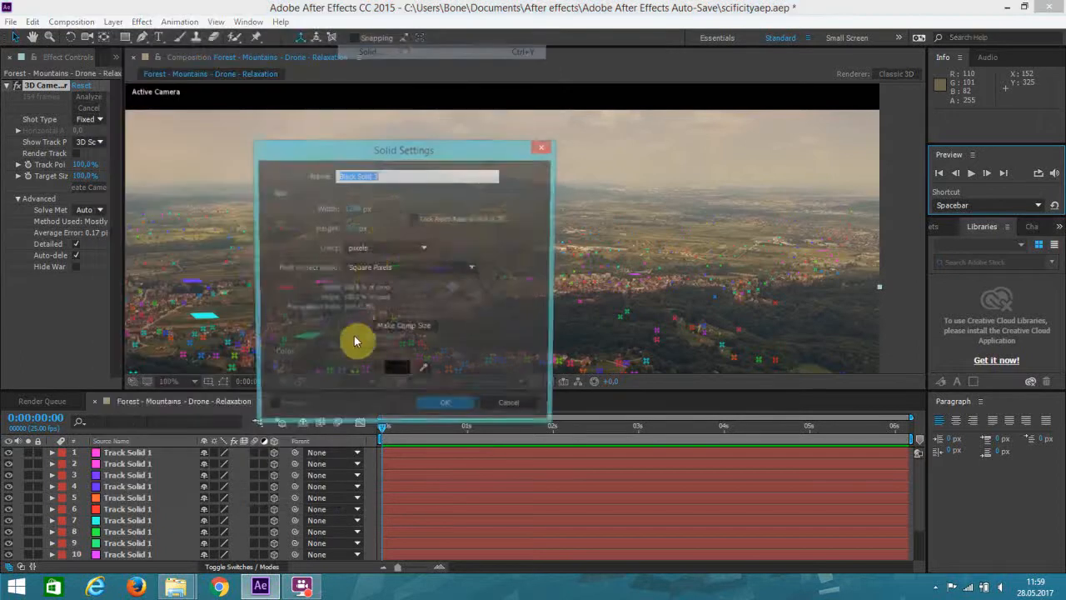
{"action": "left_click", "coordinate": [450, 410]}
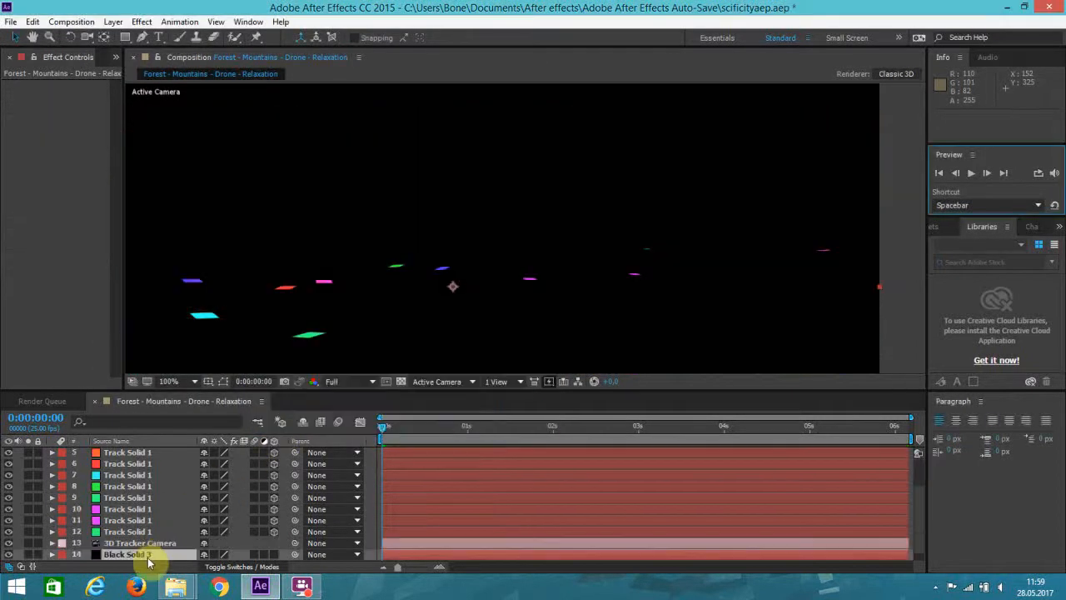
- Move the black solid to the top of the layer stack and rename it E3D
{"action": "left_click_drag", "start_coordinate": [137, 554], "coordinate": [142, 452]}
{"action": "right_click", "coordinate": [144, 452]}
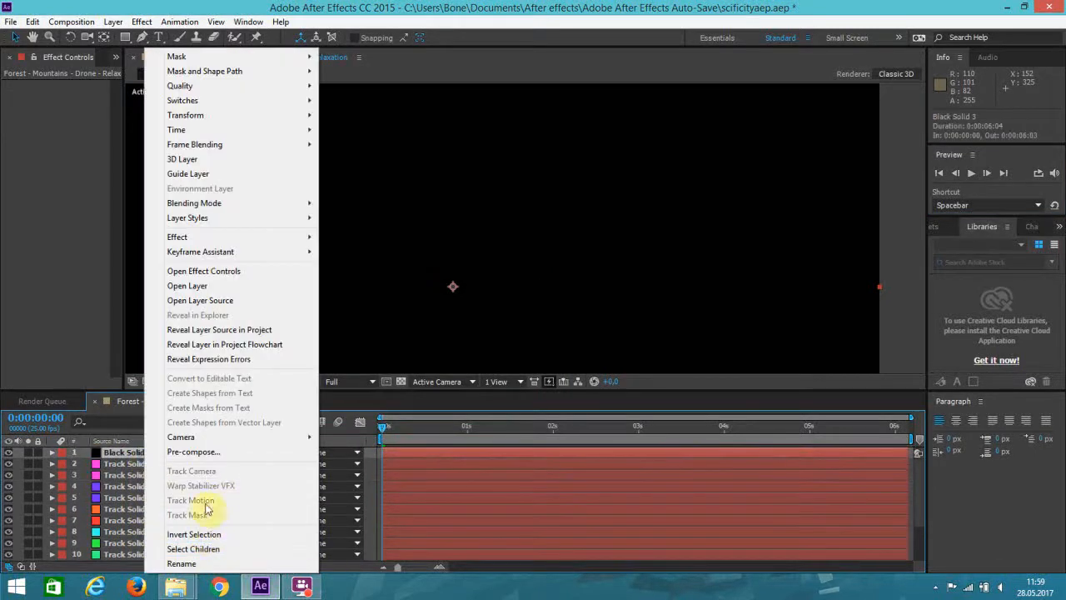
{"action": "left_click", "coordinate": [197, 563]}
{"action": "key", "text": "BackSpace"}
{"action": "type", "text": "E"}
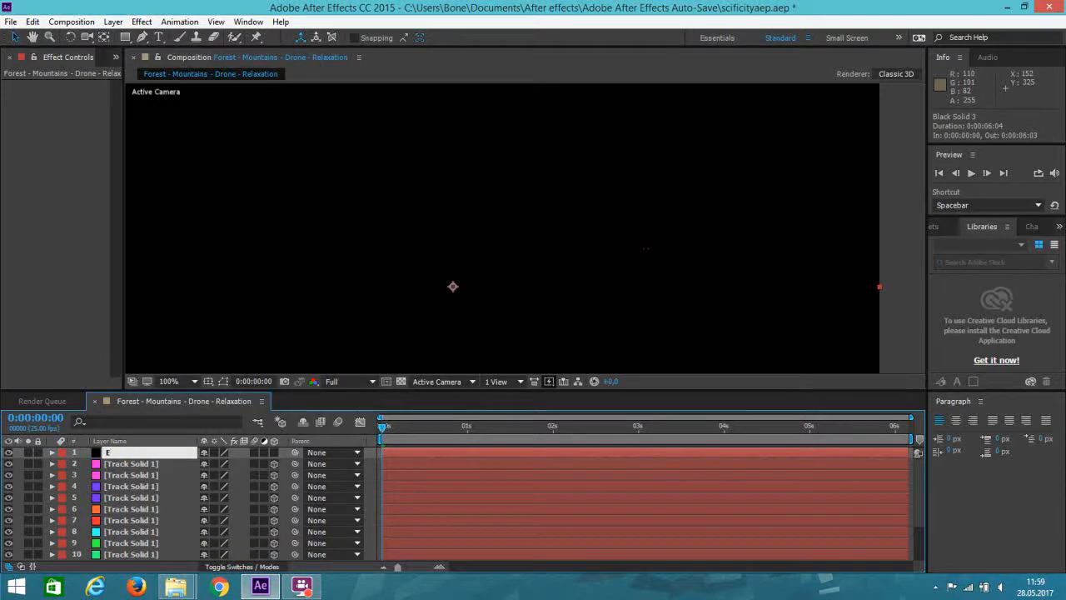
{"action": "type", "text": "3D"}
{"action": "key", "text": "Return"}
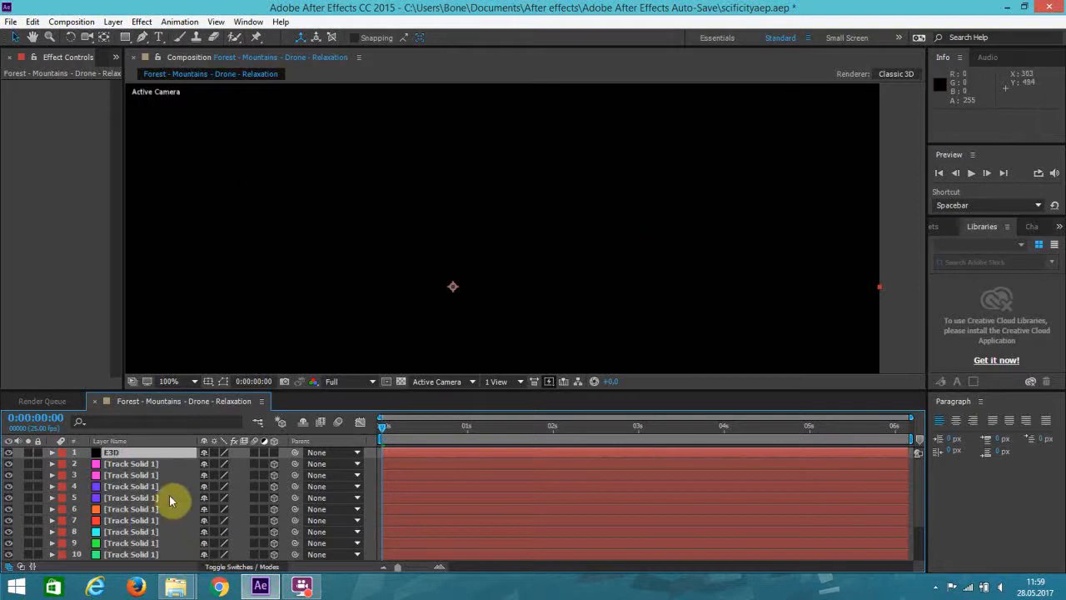
- Turn off Accepts Shadows and Accepts Lights in the material options of all the track solids together
{"action": "left_click", "coordinate": [143, 464]}
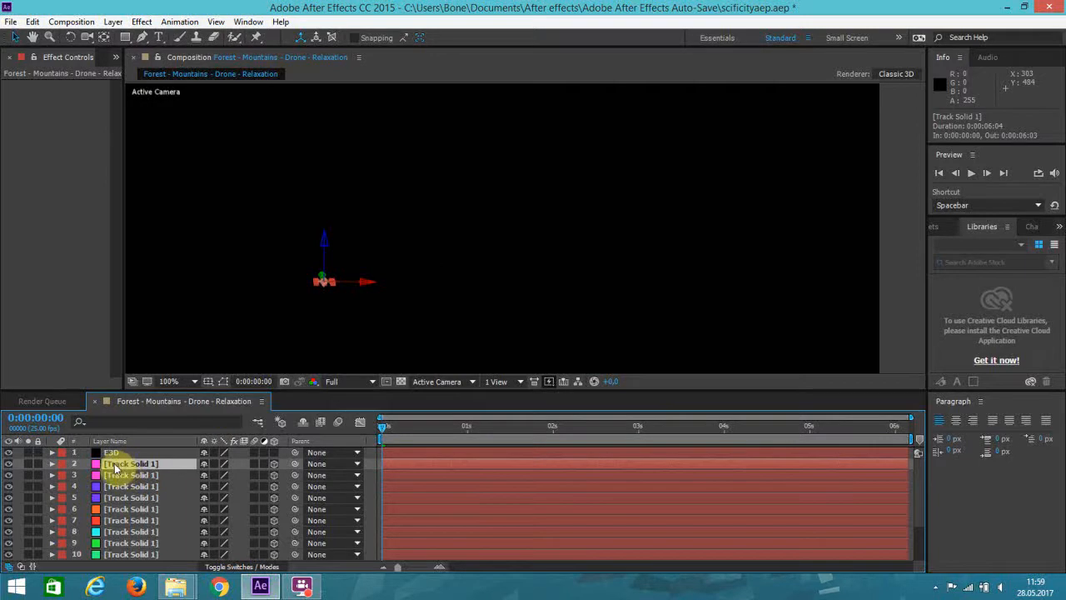
{"action": "scroll", "coordinate": [169, 477], "scroll_direction": "down", "scroll_amount": 2}
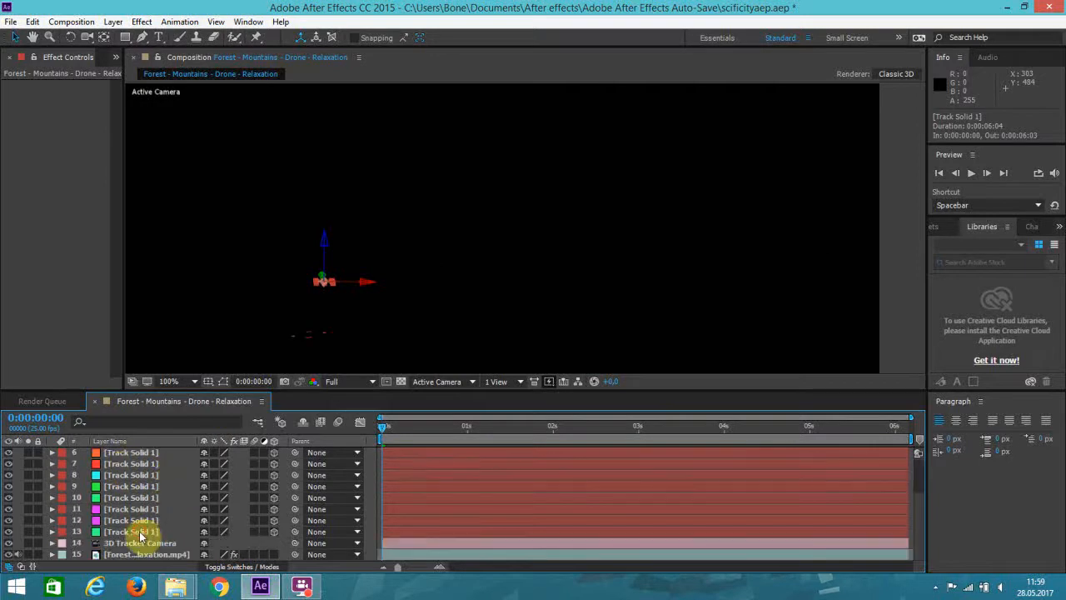
{"action": "left_click", "coordinate": [142, 531], "text": "shift"}
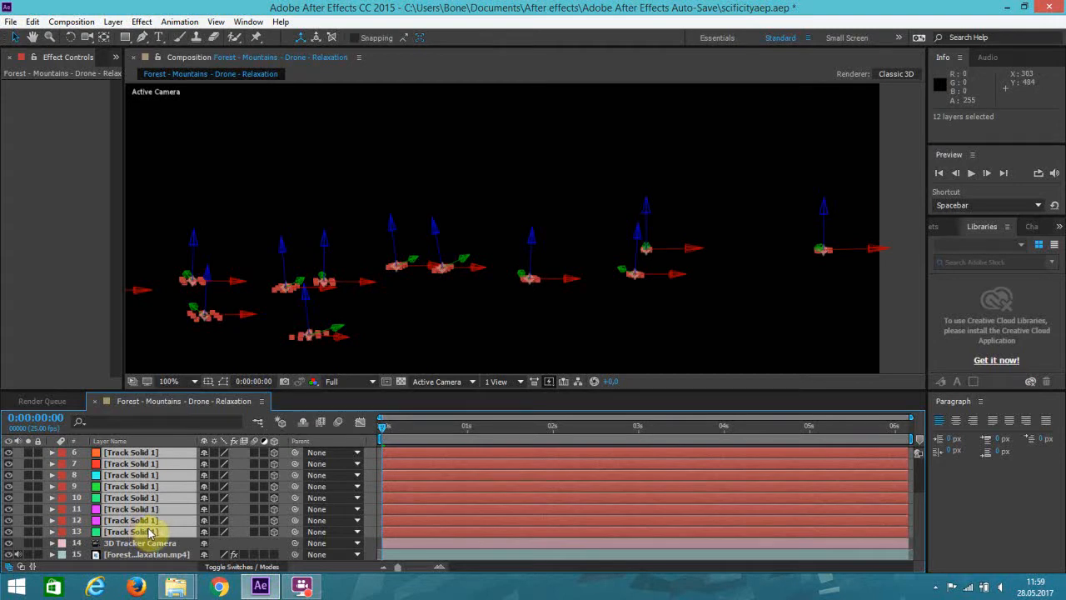
{"action": "scroll", "coordinate": [150, 531], "scroll_direction": "up", "scroll_amount": 2}
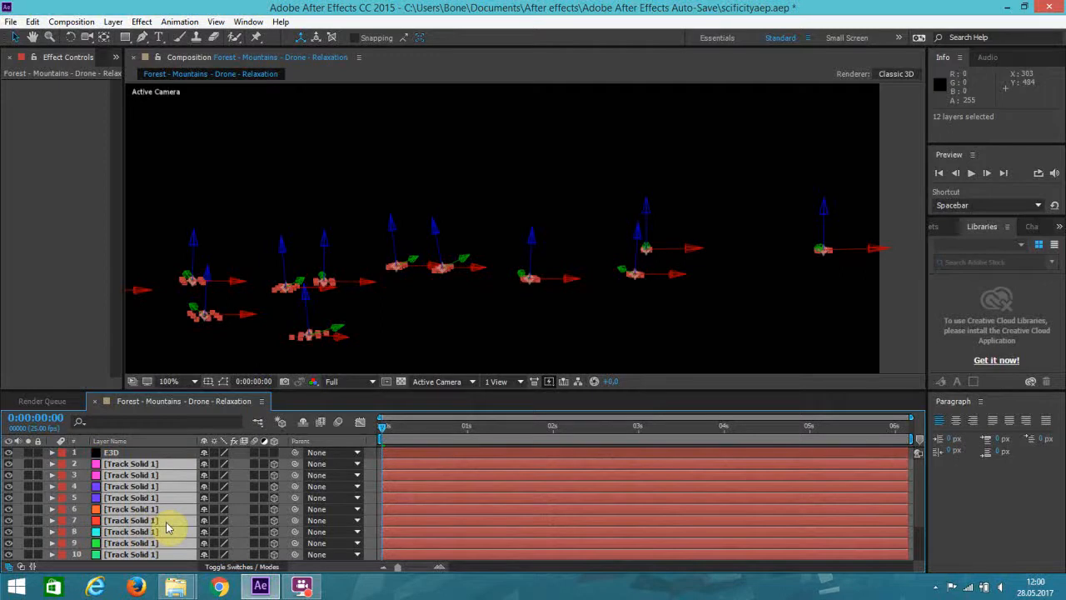
{"action": "key", "text": "a"}
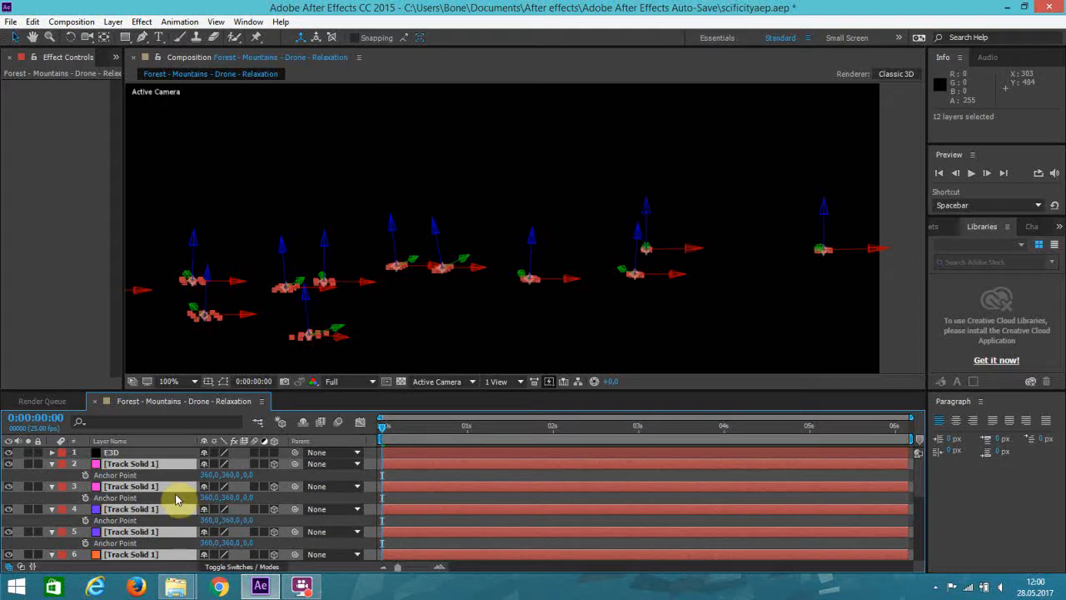
{"action": "key", "text": "a"}
{"action": "key", "text": "a"}
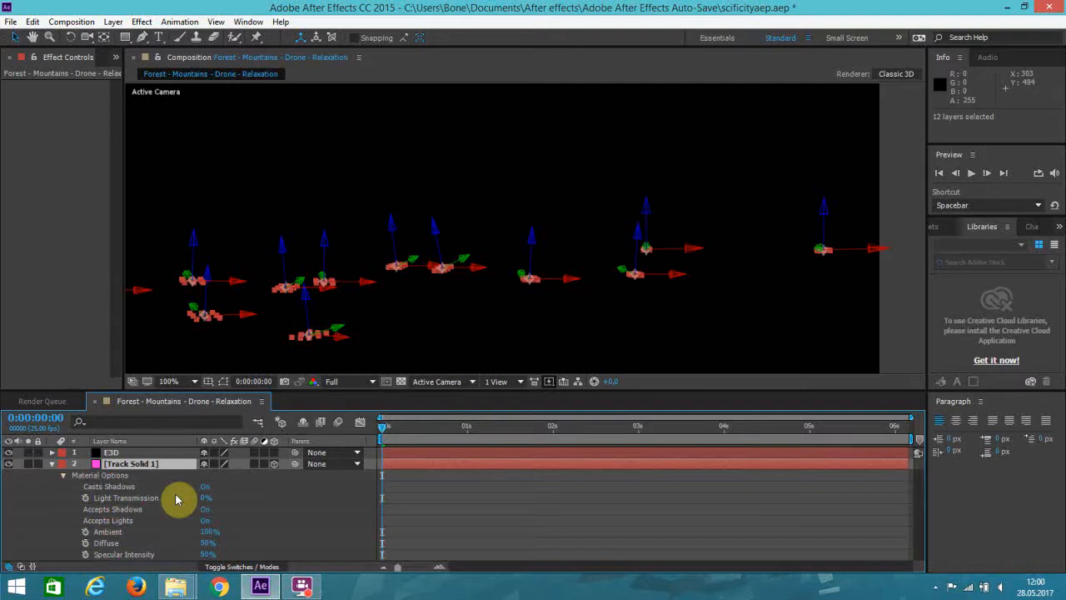
{"action": "scroll", "coordinate": [177, 498], "scroll_direction": "down", "scroll_amount": 3}
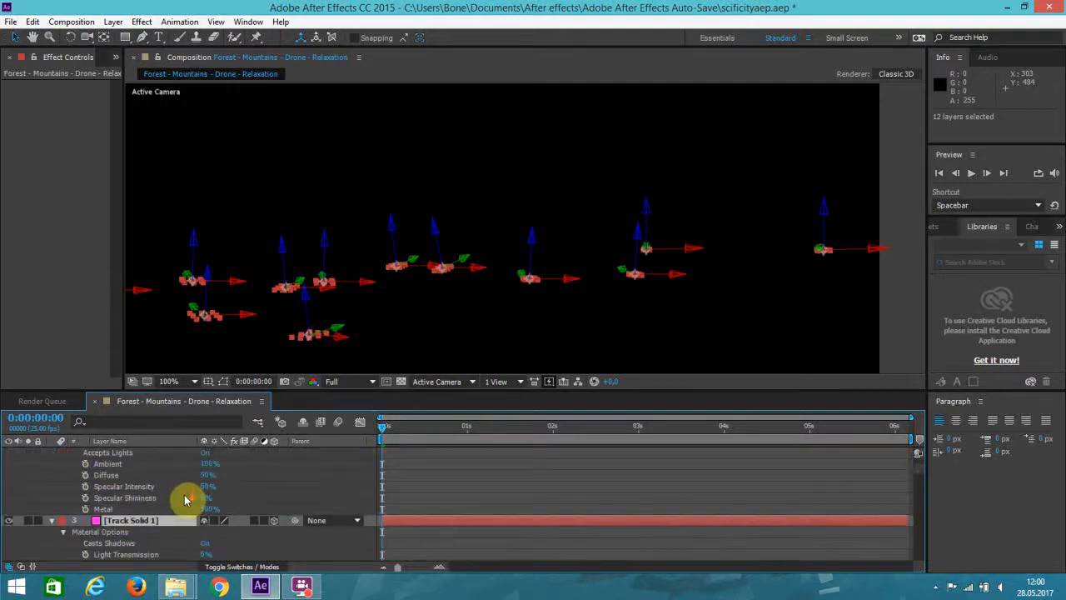
{"action": "scroll", "coordinate": [191, 498], "scroll_direction": "up", "scroll_amount": 2}
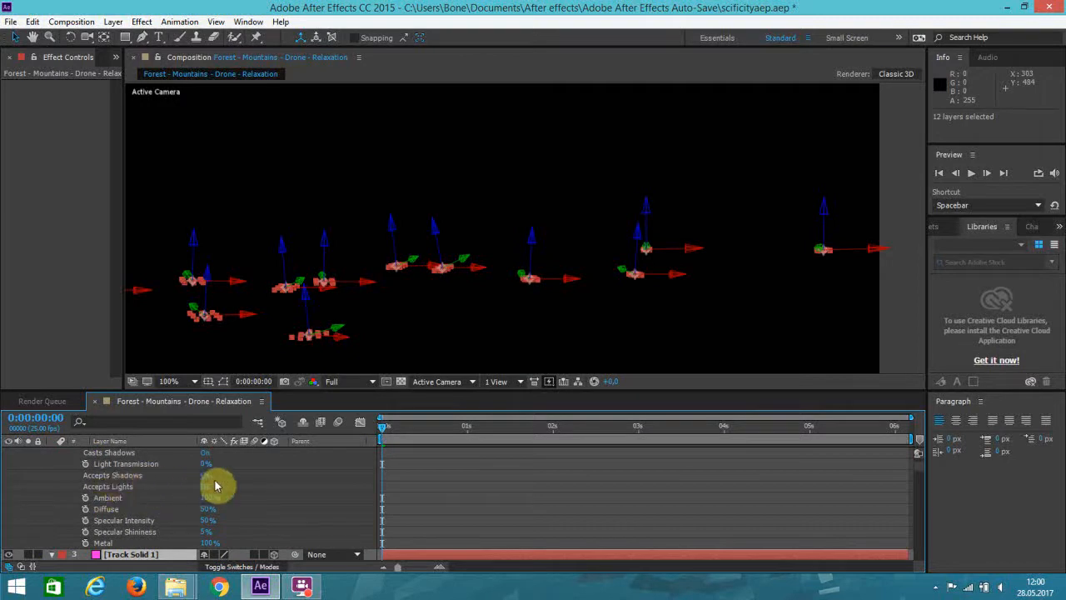
{"action": "left_click_drag", "start_coordinate": [206, 476], "coordinate": [155, 476]}
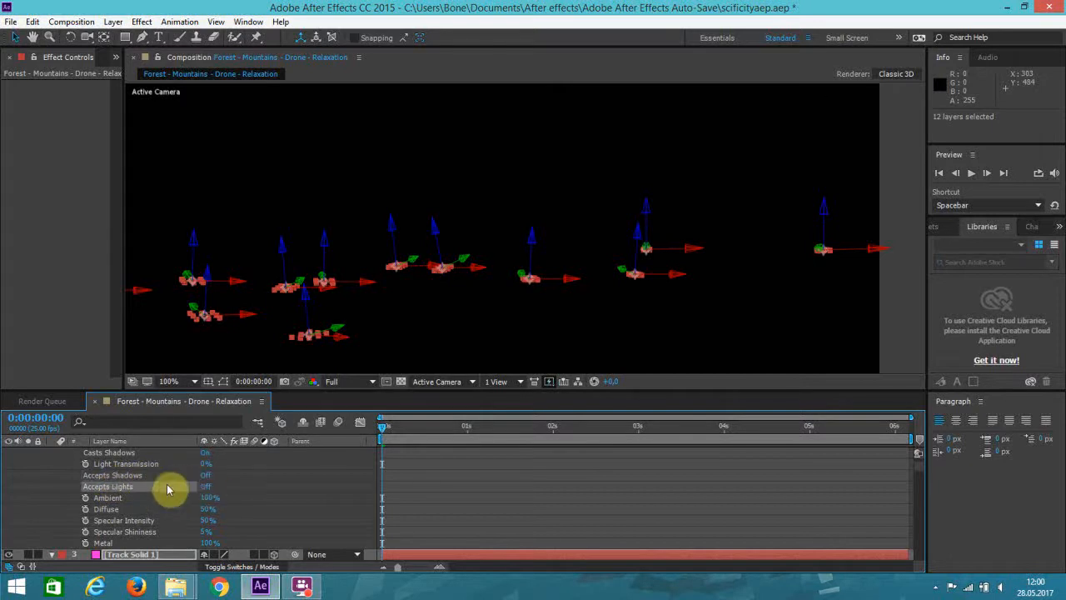
- Check the material options on the other track solids and collapse the properties of all selected track solids
{"action": "scroll", "coordinate": [162, 489], "scroll_direction": "down", "scroll_amount": 6}
{"action": "scroll", "coordinate": [213, 525], "scroll_direction": "down", "scroll_amount": 8}
{"action": "scroll", "coordinate": [190, 514], "scroll_direction": "down", "scroll_amount": 7}
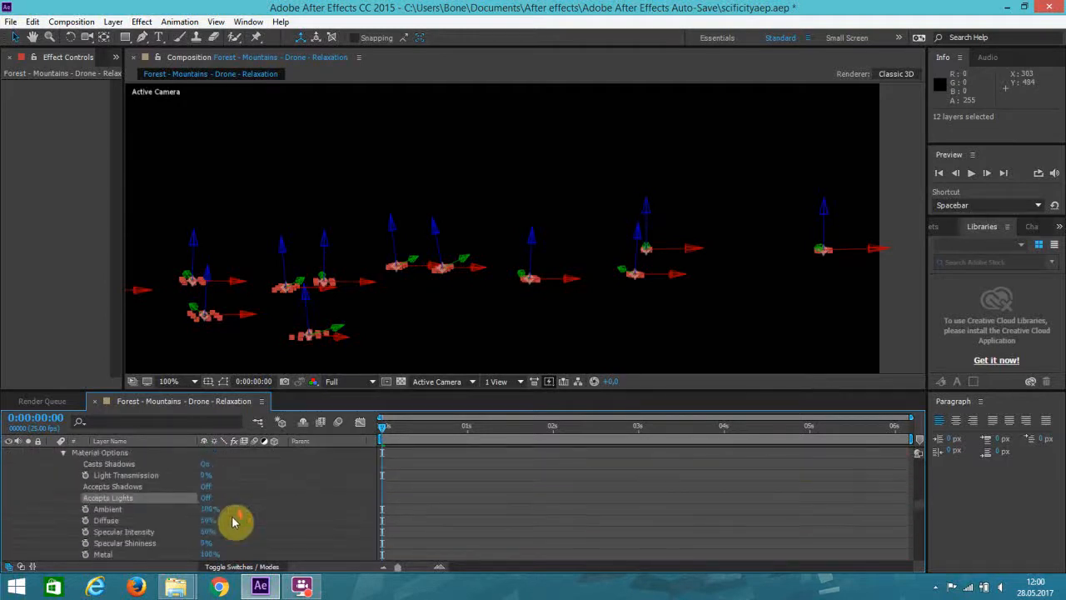
{"action": "scroll", "coordinate": [209, 519], "scroll_direction": "down", "scroll_amount": 3}
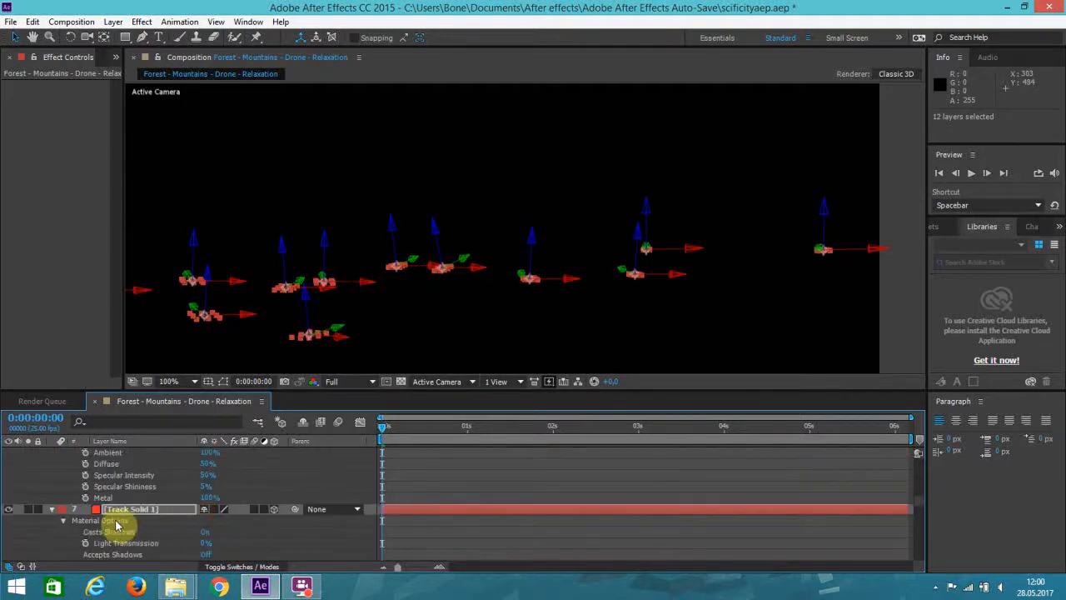
{"action": "left_click", "coordinate": [50, 510]}
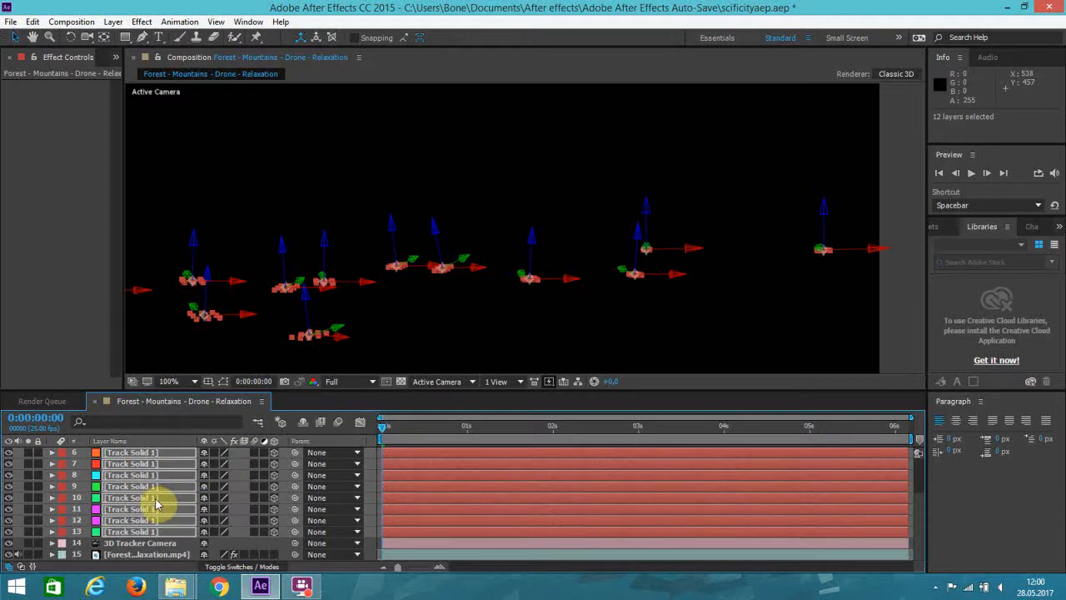
{"action": "scroll", "coordinate": [163, 504], "scroll_direction": "up", "scroll_amount": 3}
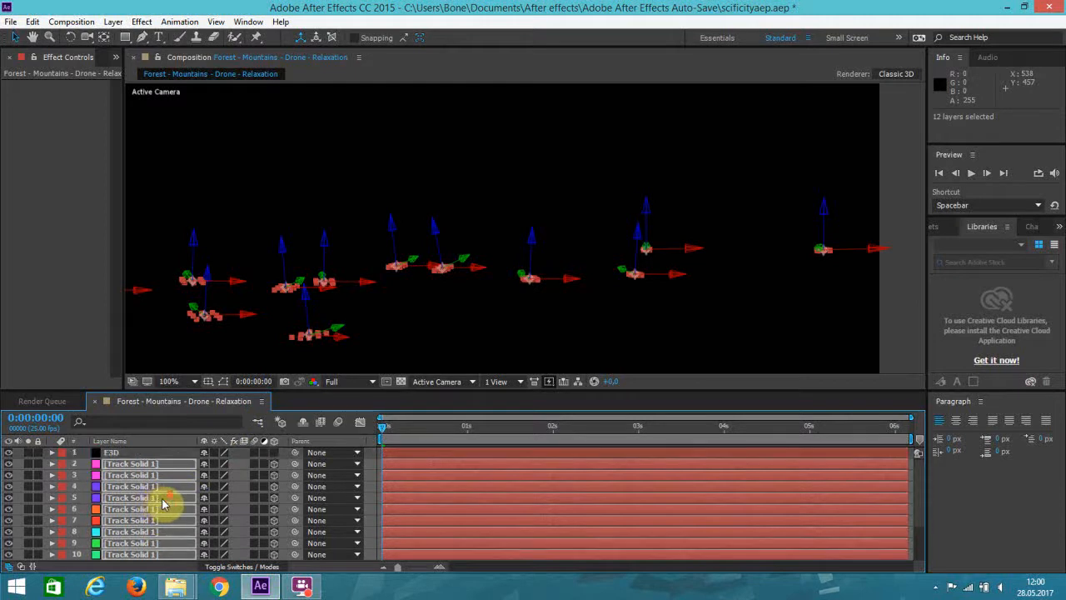
{"action": "scroll", "coordinate": [163, 504], "scroll_direction": "down", "scroll_amount": 3}
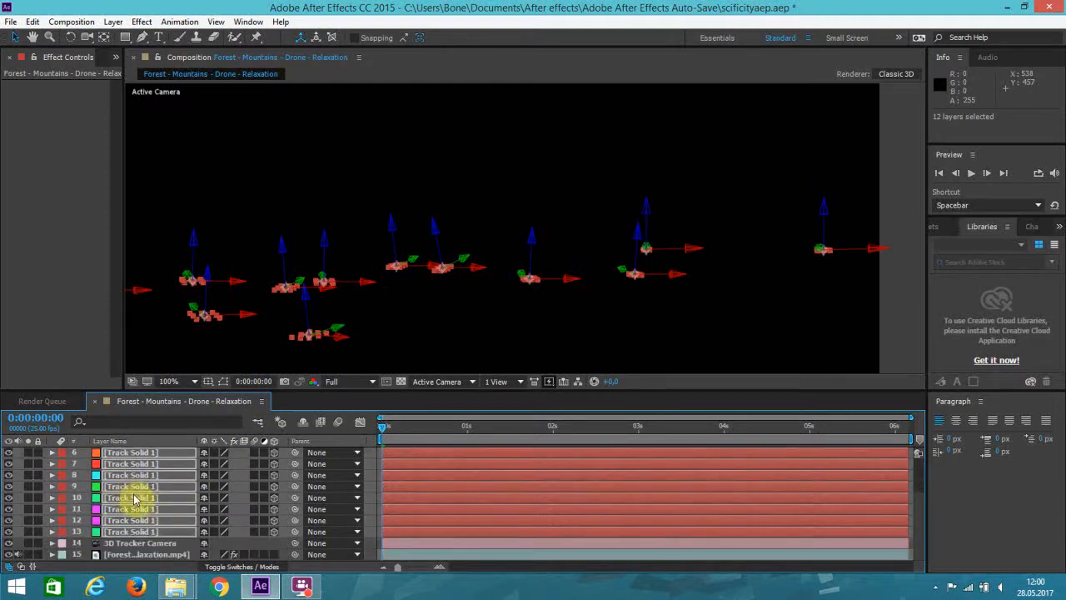
{"action": "scroll", "coordinate": [126, 508], "scroll_direction": "up", "scroll_amount": 2}
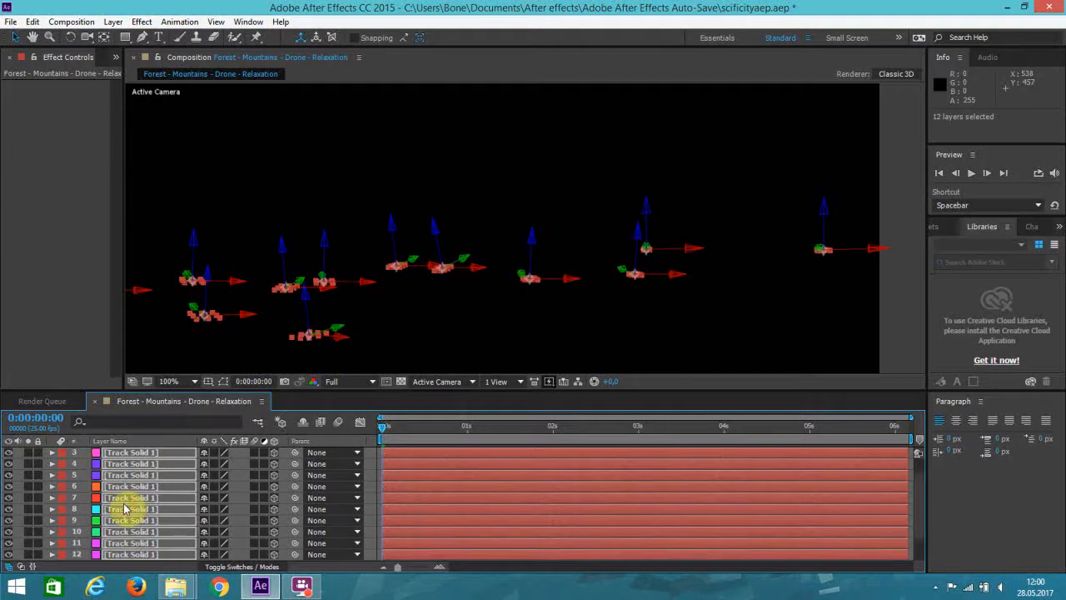
{"action": "scroll", "coordinate": [100, 479], "scroll_direction": "up", "scroll_amount": 1}
- Apply the Video Copilot Element effect to the E3D layer
{"action": "left_click", "coordinate": [138, 455]}
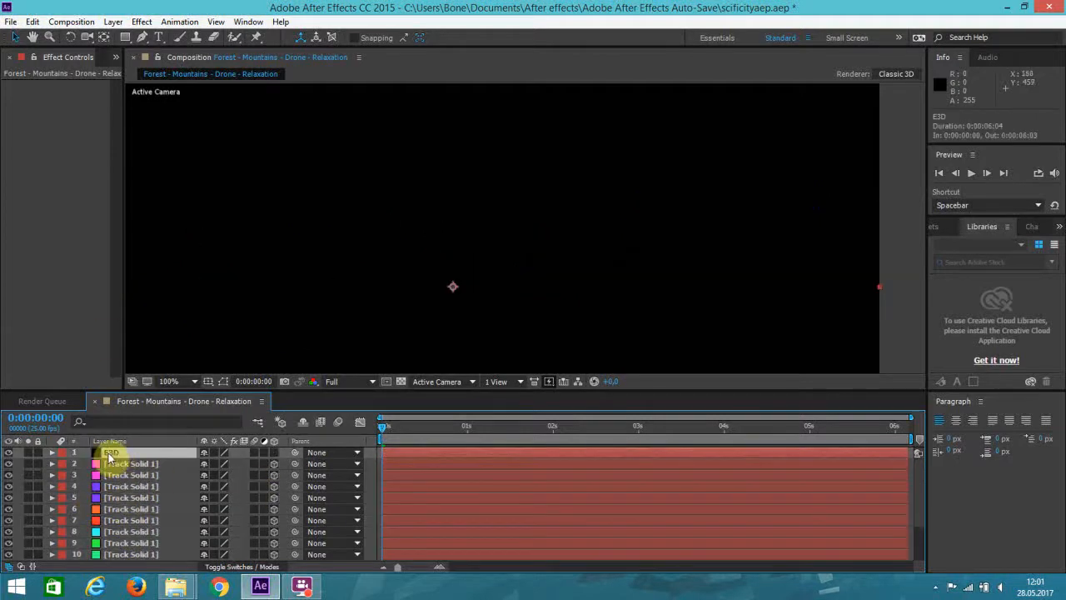
{"action": "left_click", "coordinate": [142, 22]}
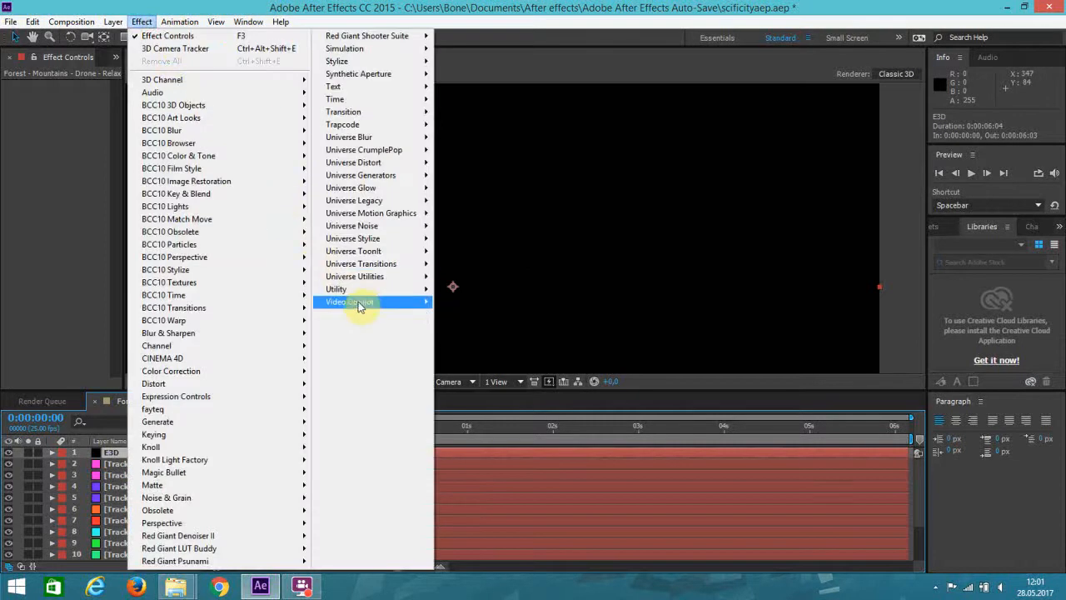
{"action": "mouse_move", "coordinate": [360, 305]}
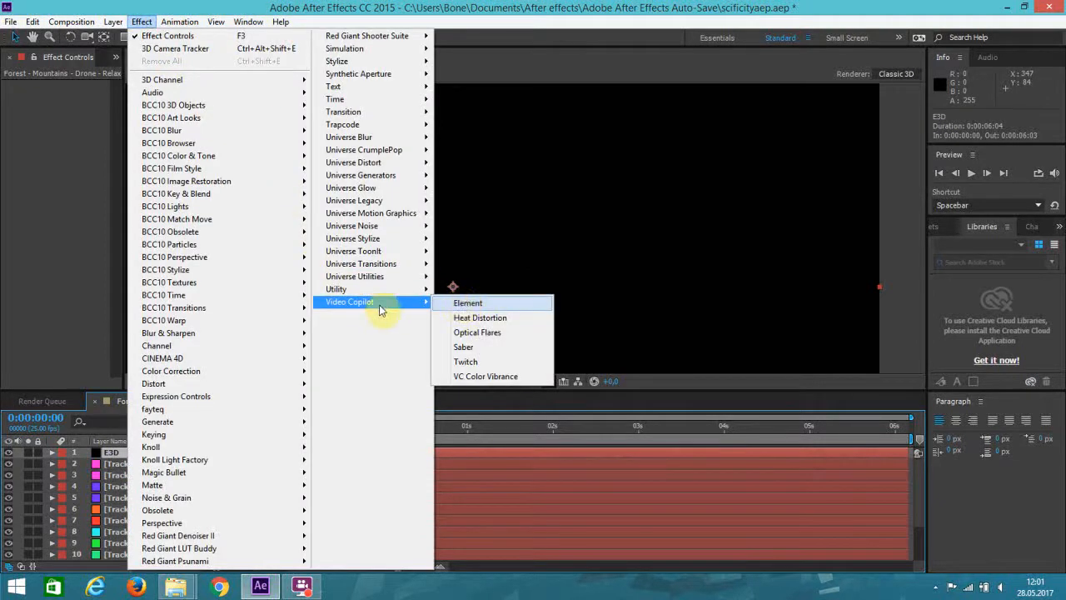
{"action": "left_click", "coordinate": [447, 304]}
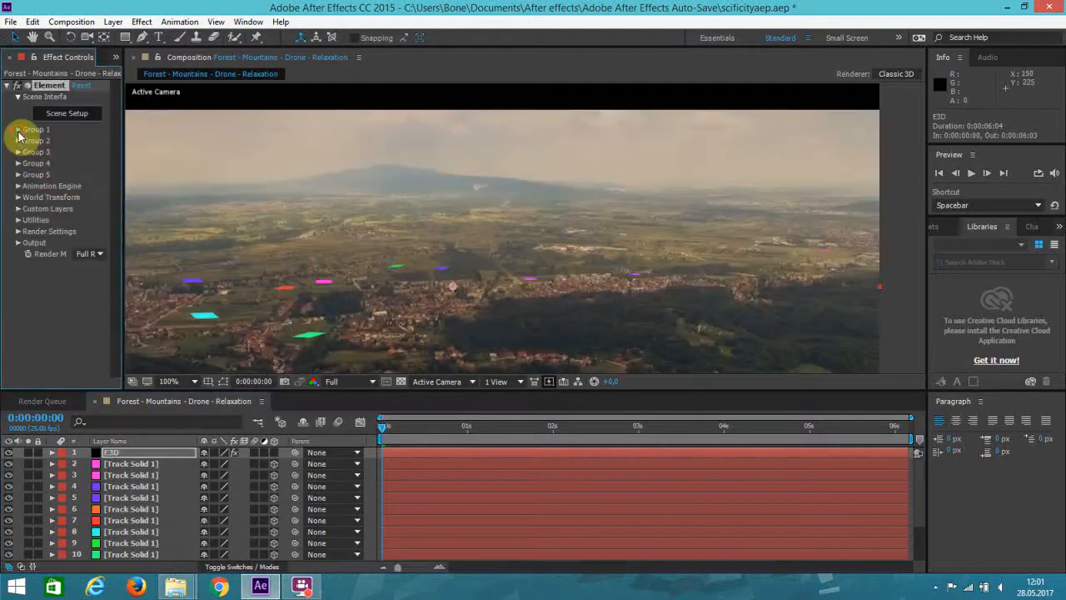
- Widen the effect controls area and set Group 1's particle replicator shape to Plane
{"action": "left_click", "coordinate": [18, 130]}
{"action": "left_click_drag", "start_coordinate": [123, 153], "coordinate": [229, 162]}
{"action": "left_click", "coordinate": [29, 154]}
{"action": "left_click", "coordinate": [148, 175]}
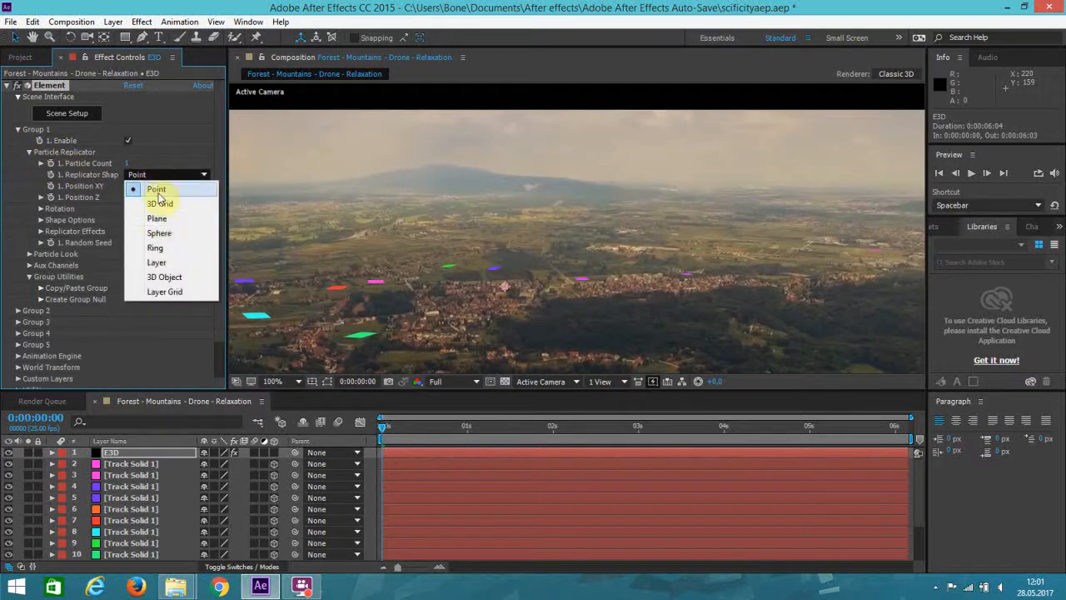
{"action": "left_click", "coordinate": [163, 219]}
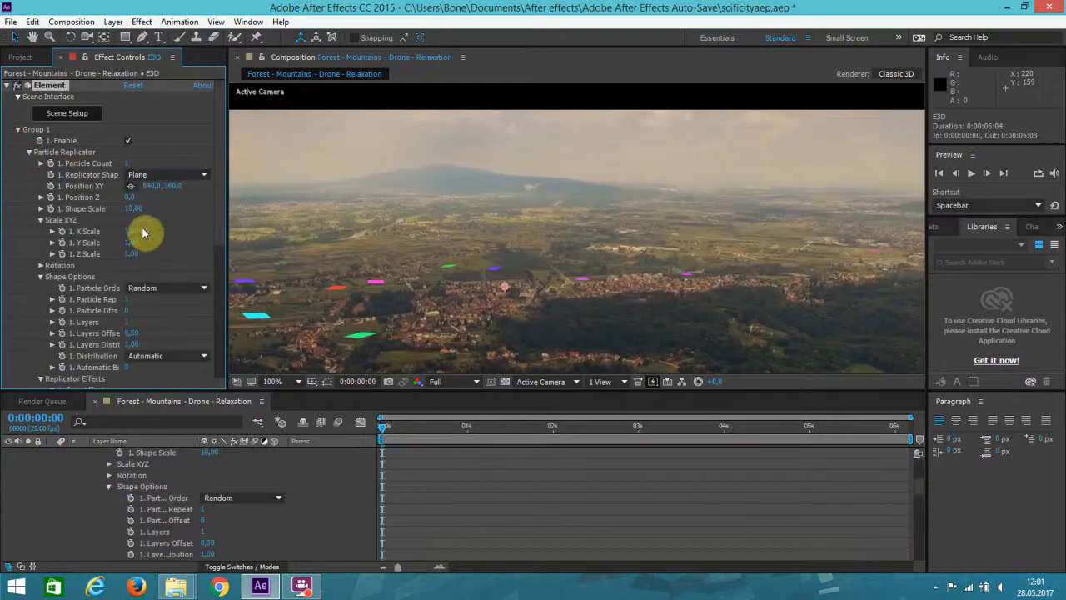
- Open Element's Scene Setup and add the Future_Apartment model from the Futuristic_Buildings folder
{"action": "left_click", "coordinate": [83, 117]}
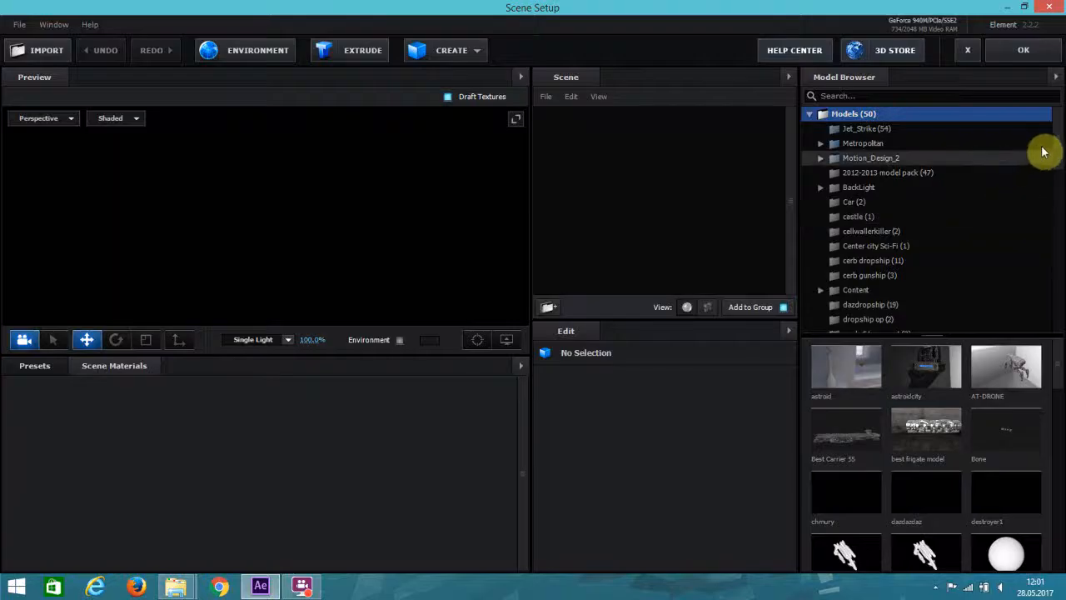
{"action": "left_click_drag", "start_coordinate": [1060, 143], "coordinate": [1052, 275]}
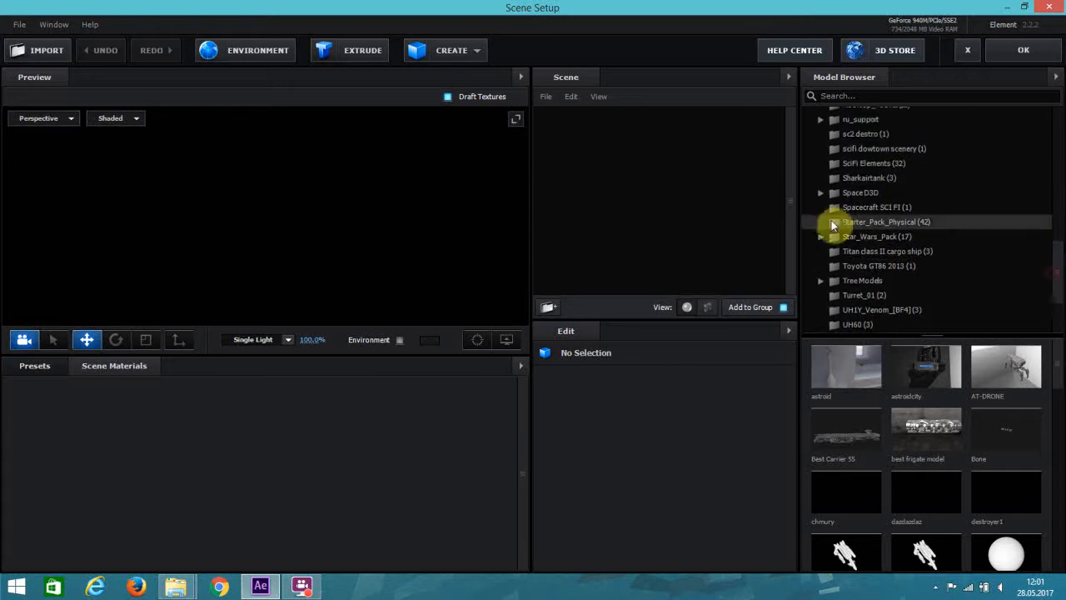
{"action": "scroll", "coordinate": [905, 229], "scroll_direction": "up", "scroll_amount": 1}
{"action": "scroll", "coordinate": [908, 239], "scroll_direction": "up", "scroll_amount": 5}
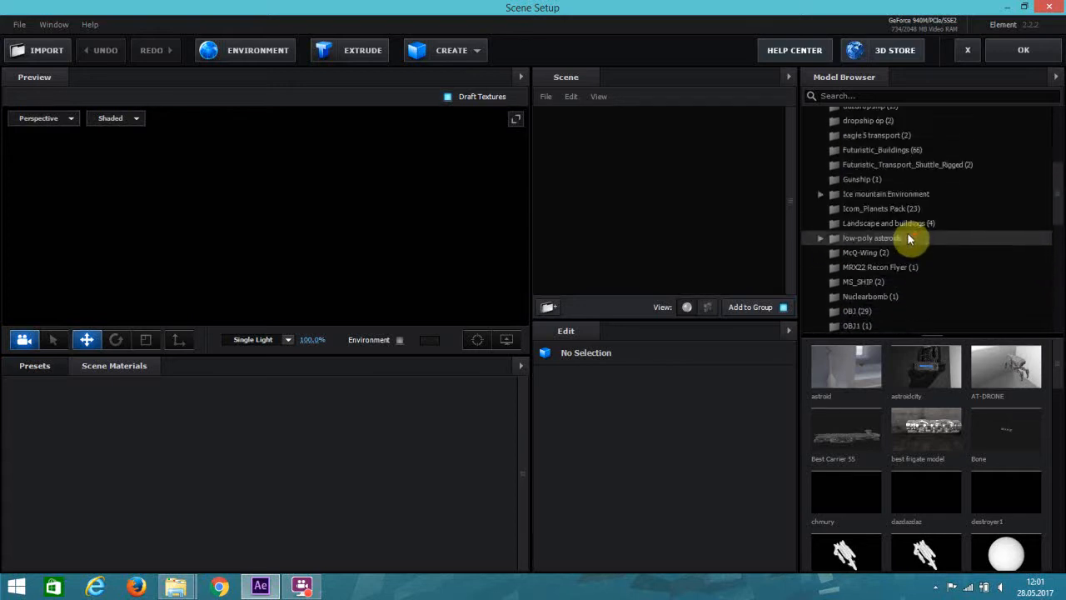
{"action": "left_click", "coordinate": [875, 150]}
{"action": "scroll", "coordinate": [970, 487], "scroll_direction": "down", "scroll_amount": 3}
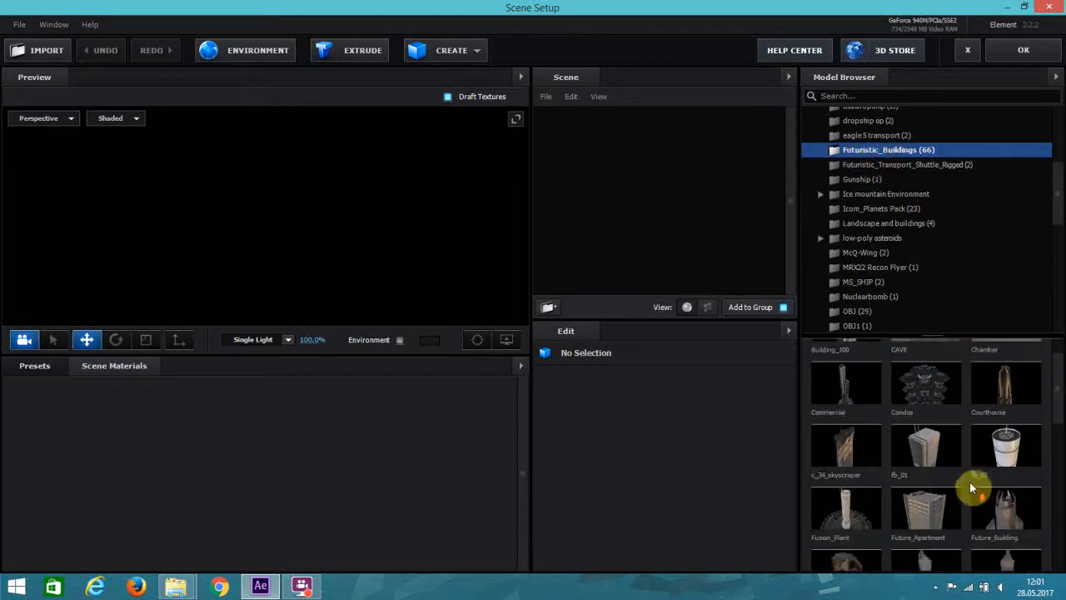
{"action": "left_click", "coordinate": [935, 465]}
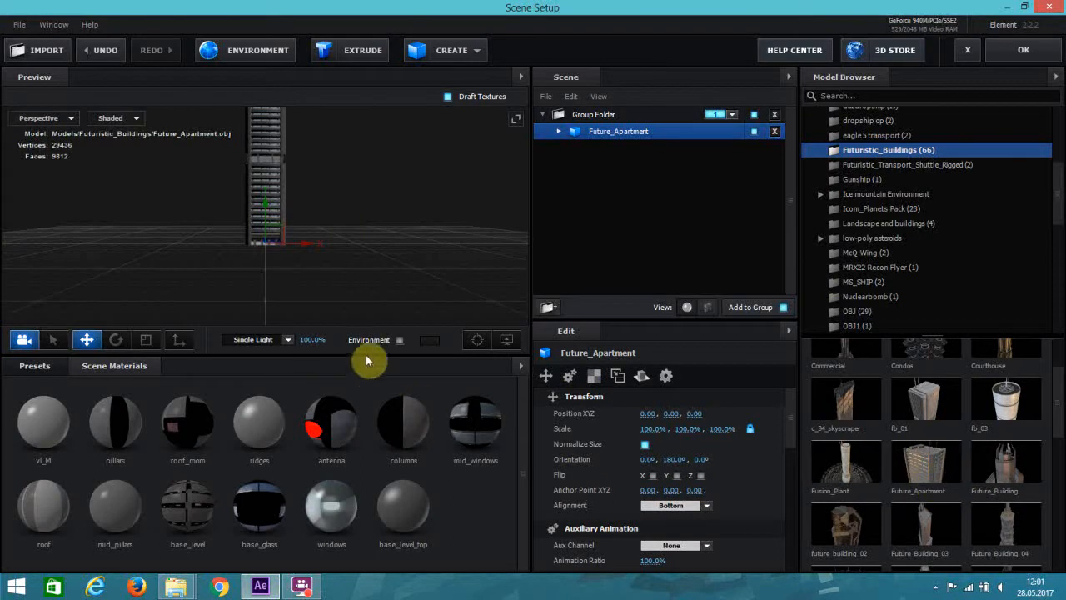
- Show the environment in the scene preview, apply the BackLight_2K_11 environment map and accept the scene
{"action": "left_click", "coordinate": [400, 341]}
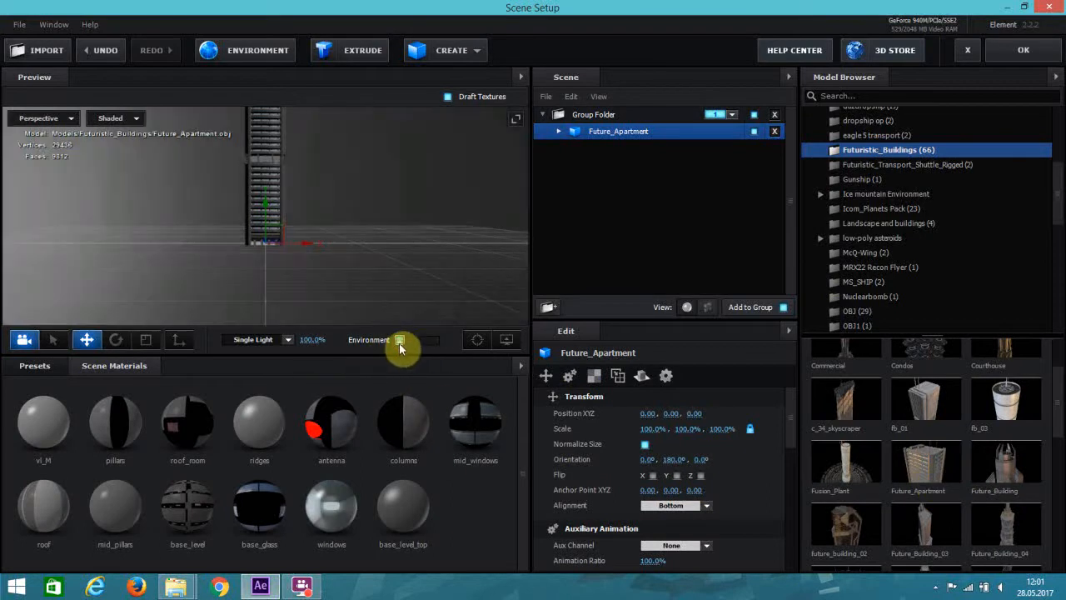
{"action": "left_click", "coordinate": [46, 374]}
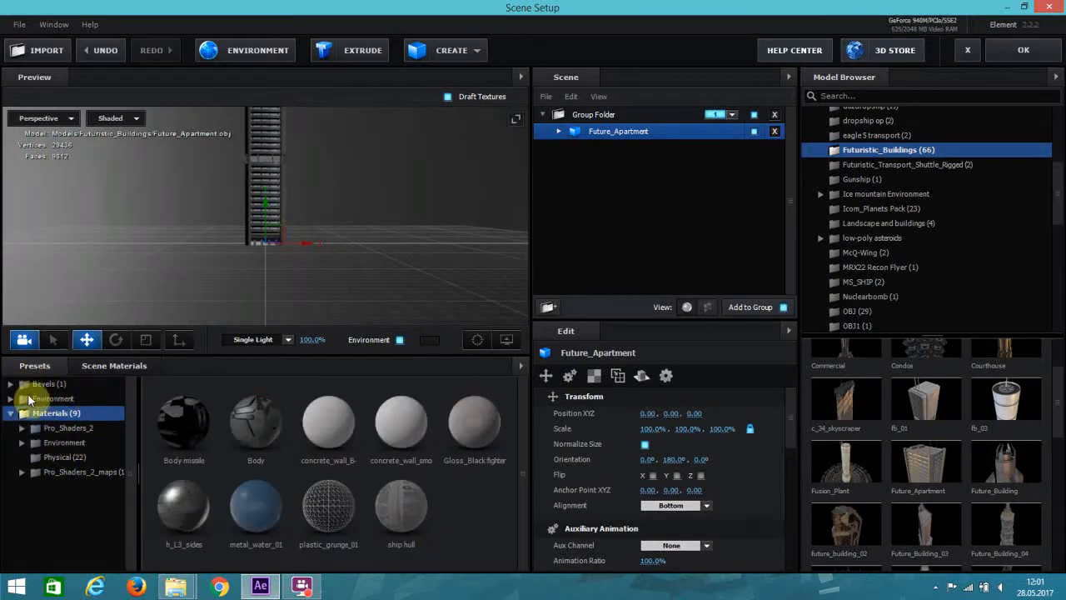
{"action": "left_click", "coordinate": [77, 442]}
{"action": "left_click", "coordinate": [95, 457]}
{"action": "left_click", "coordinate": [99, 472]}
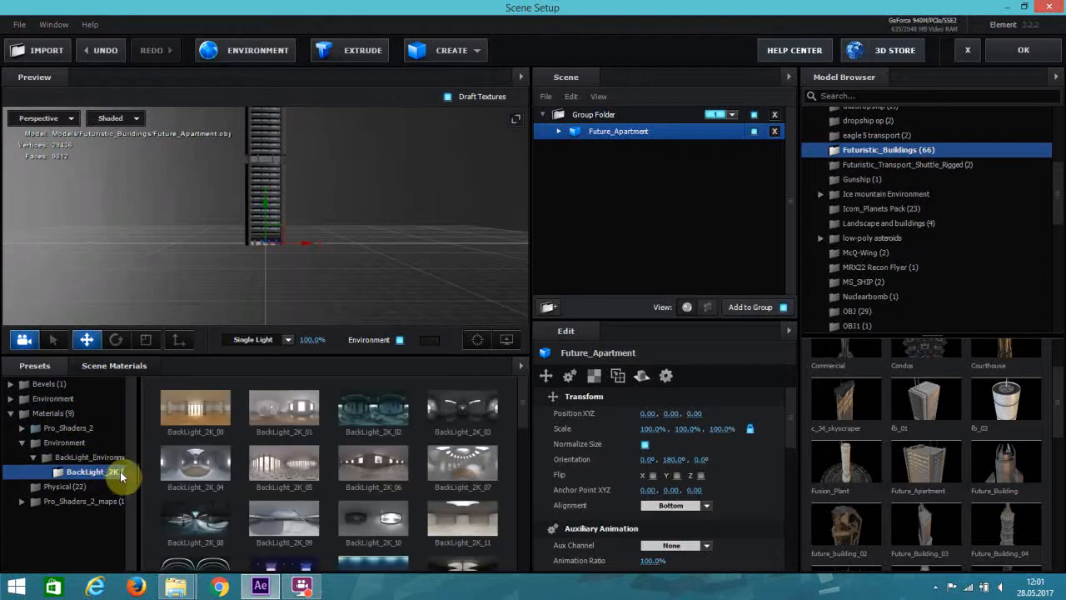
{"action": "scroll", "coordinate": [357, 489], "scroll_direction": "down", "scroll_amount": 3}
{"action": "double_click", "coordinate": [463, 471]}
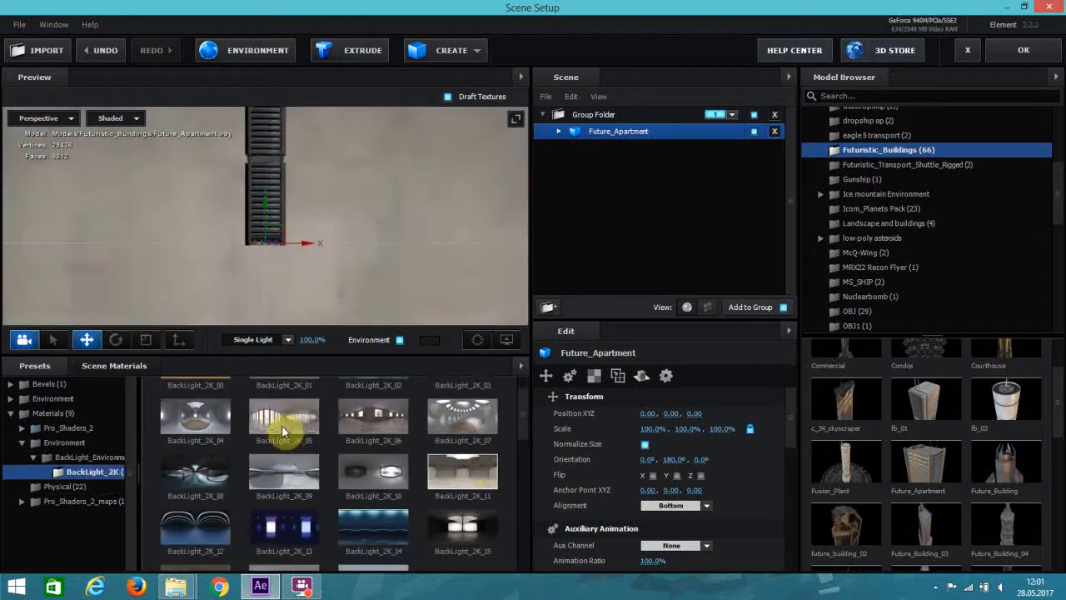
{"action": "scroll", "coordinate": [369, 488], "scroll_direction": "down", "scroll_amount": 2}
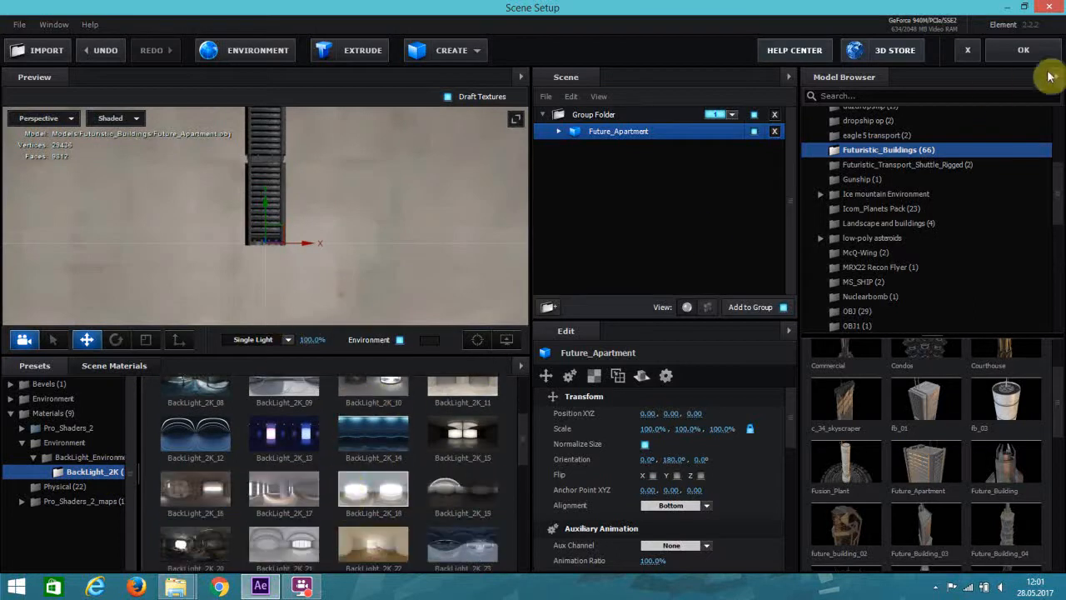
{"action": "left_click", "coordinate": [1025, 55]}
- Collapse the E3D layer's properties and create a group null for Element's Group 1
{"action": "scroll", "coordinate": [317, 454], "scroll_direction": "up", "scroll_amount": 5}
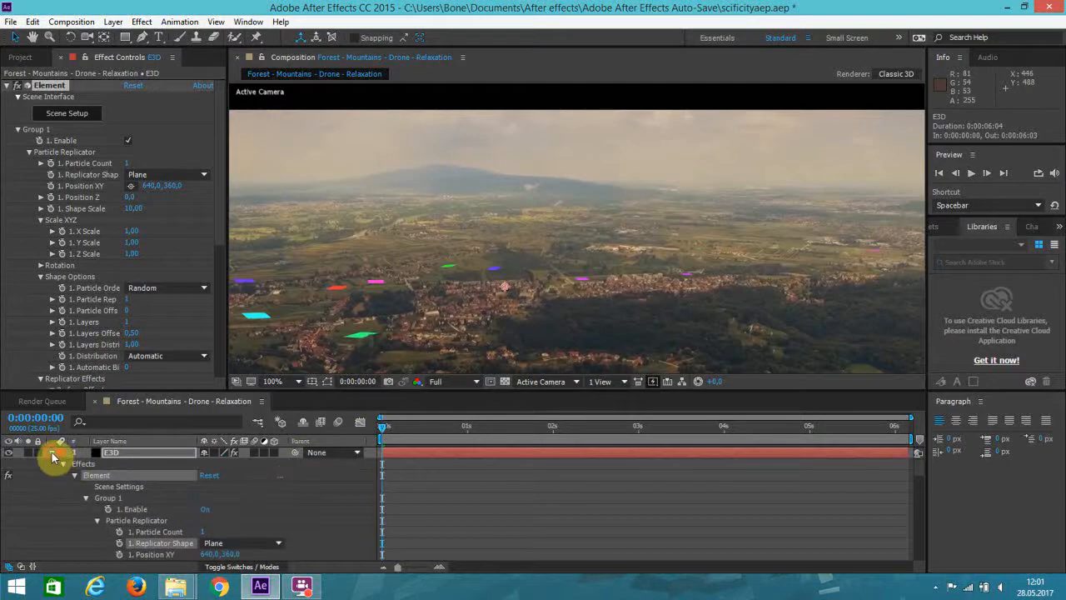
{"action": "left_click", "coordinate": [52, 453]}
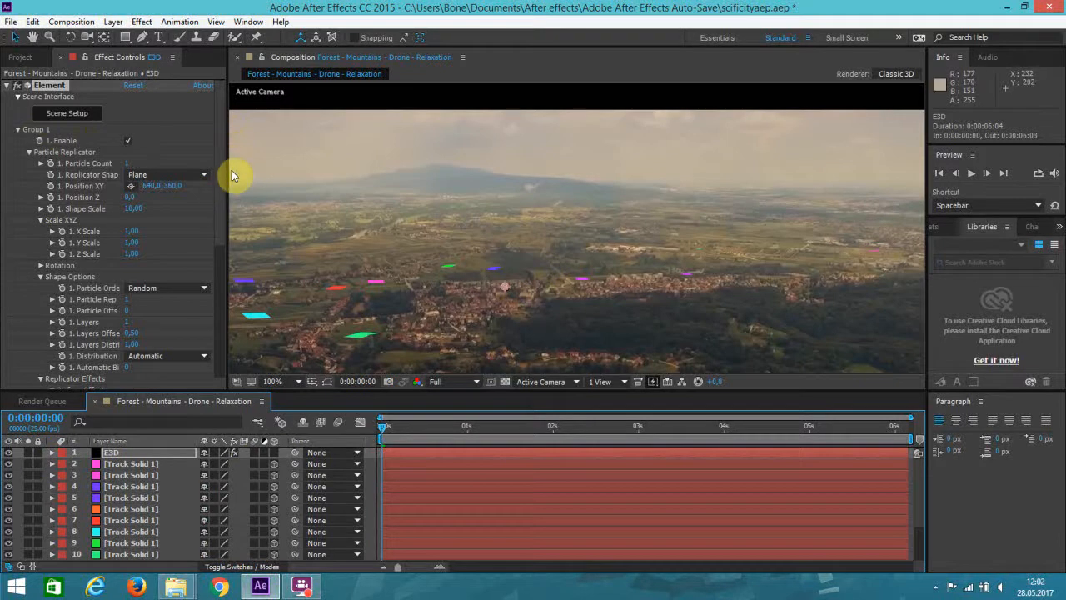
{"action": "left_click_drag", "start_coordinate": [218, 157], "coordinate": [222, 285]}
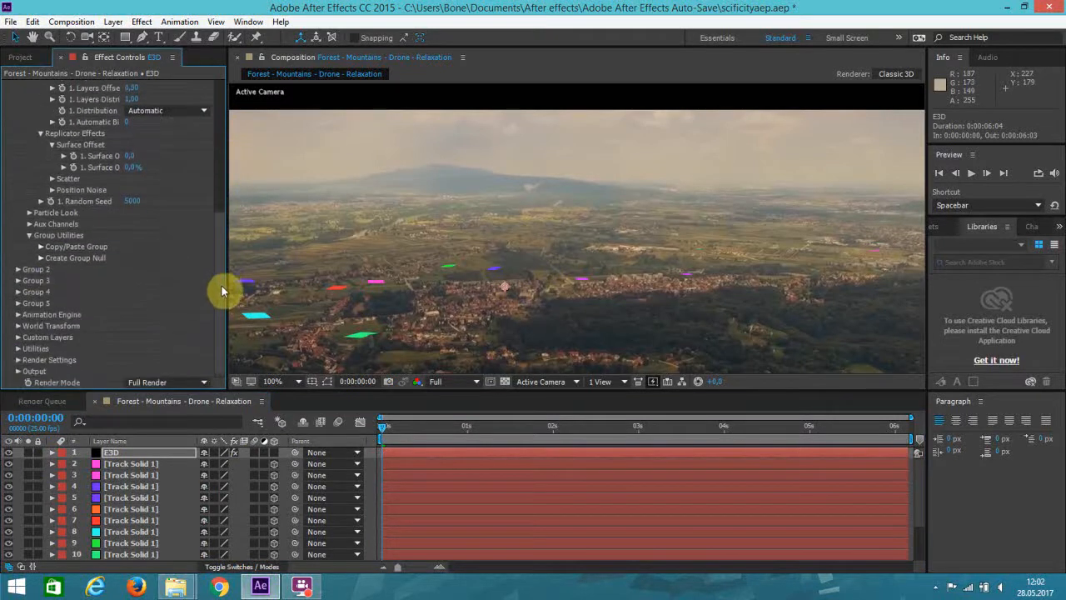
{"action": "left_click", "coordinate": [40, 259]}
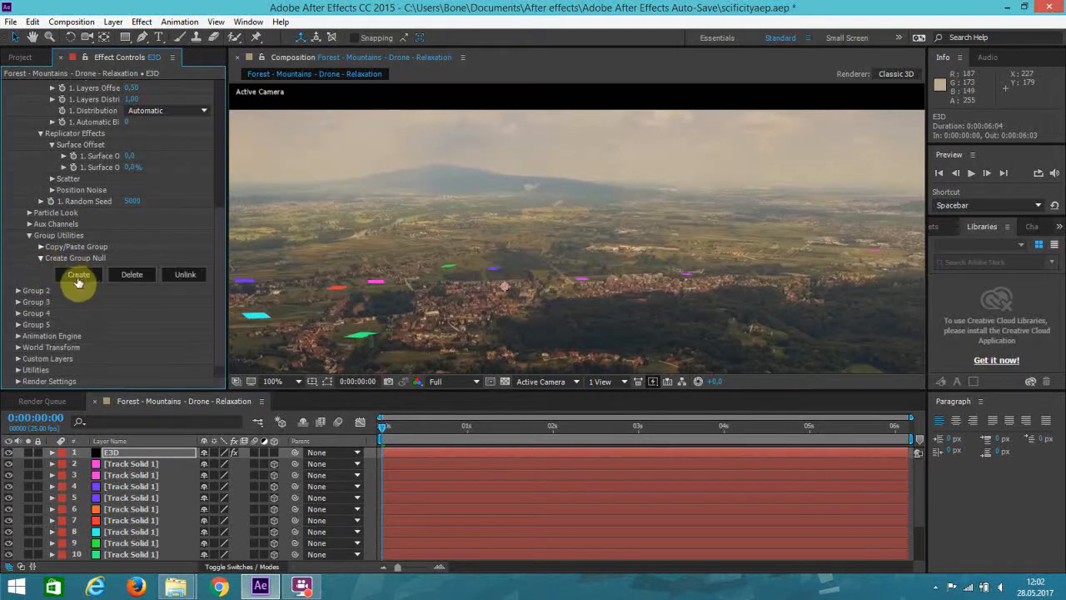
{"action": "left_click", "coordinate": [77, 276]}
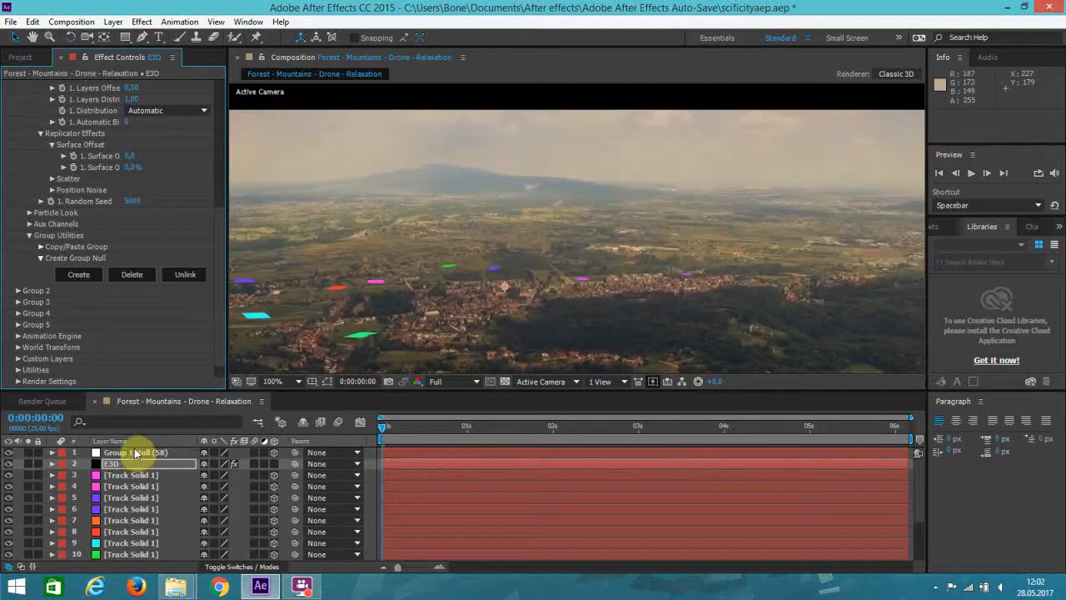
- Find the magenta track solid at the far right edge of the town and place its layer directly below Group 1 Null
{"action": "left_click", "coordinate": [131, 455]}
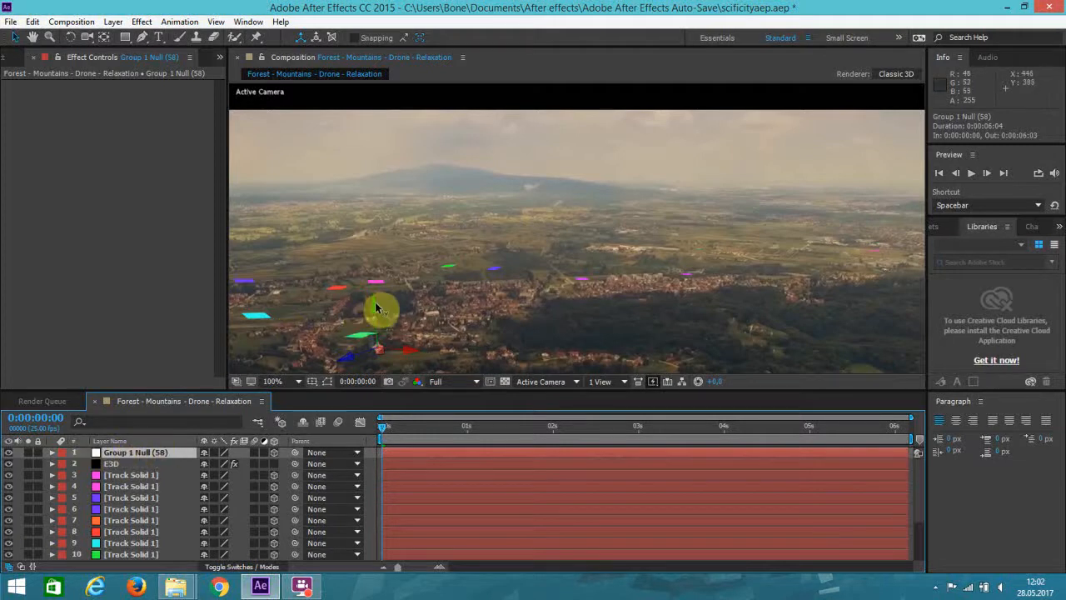
{"action": "left_click", "coordinate": [131, 475]}
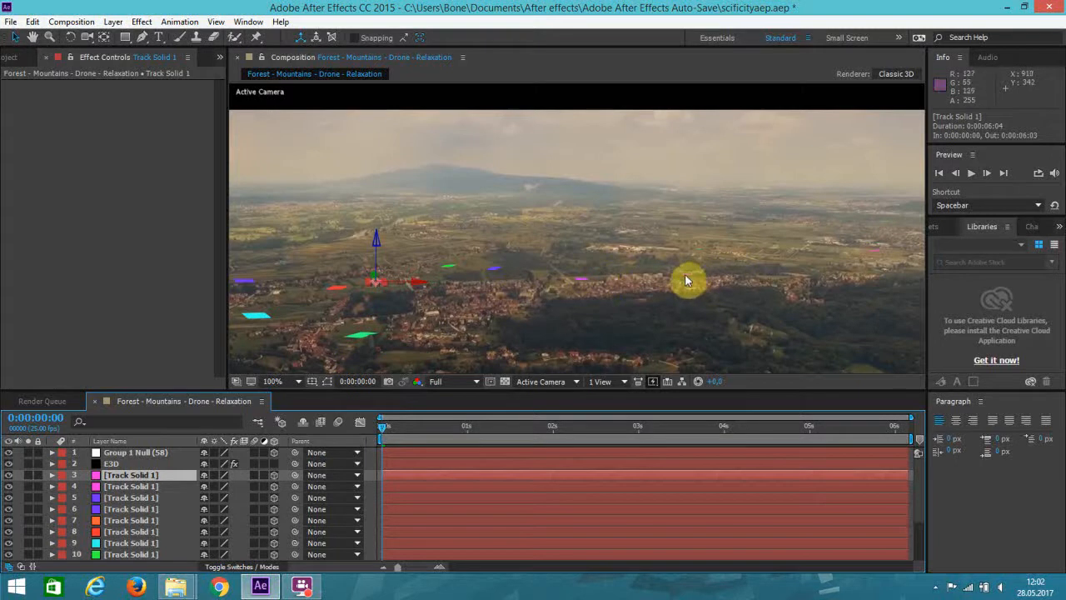
{"action": "left_click", "coordinate": [117, 486]}
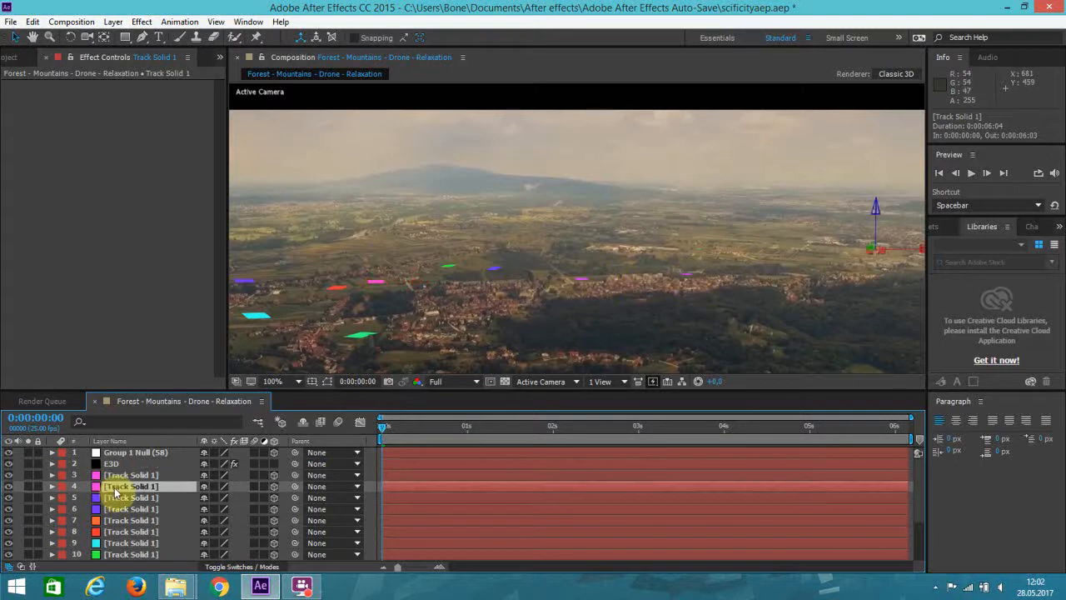
{"action": "scroll", "coordinate": [123, 497], "scroll_direction": "down", "scroll_amount": 3}
{"action": "left_click", "coordinate": [123, 509]}
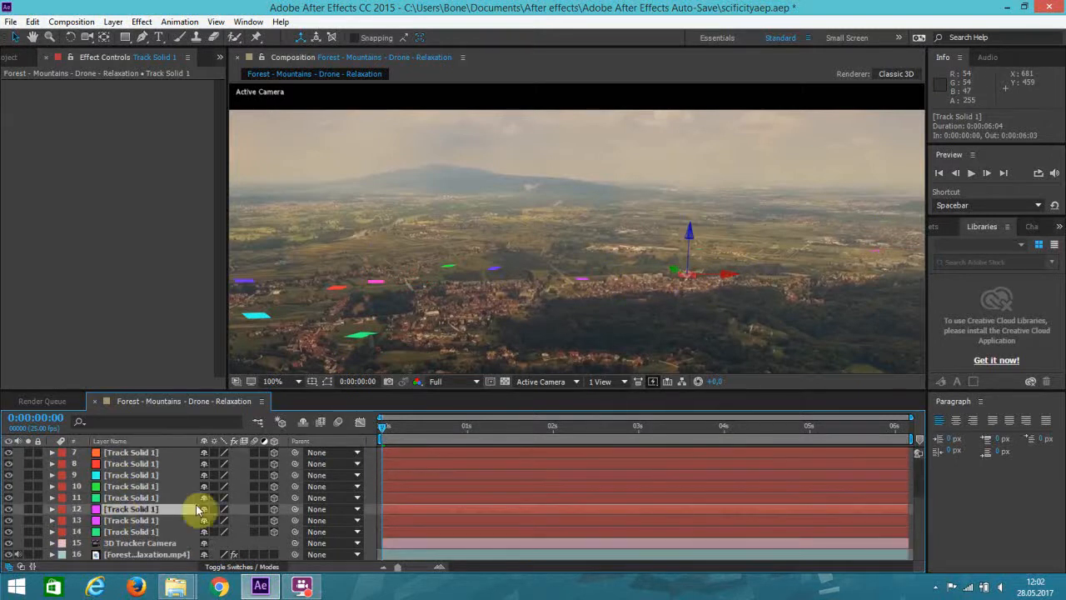
{"action": "left_click_drag", "start_coordinate": [133, 510], "coordinate": [122, 456]}
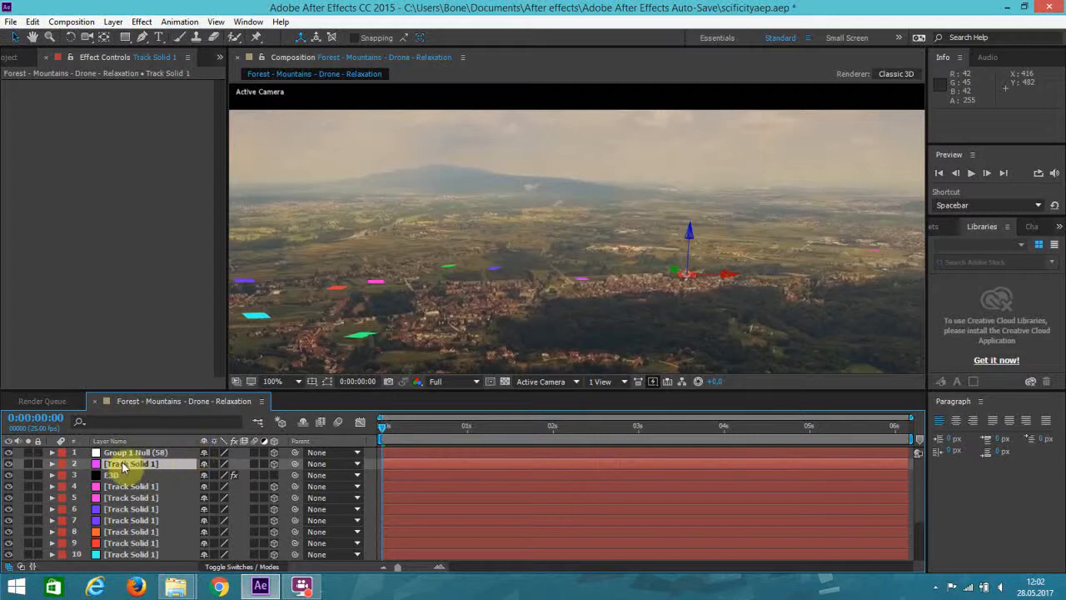
- Copy the magenta track solid's Position and paste it onto the Position of Group 1 Null
{"action": "key", "text": "p"}
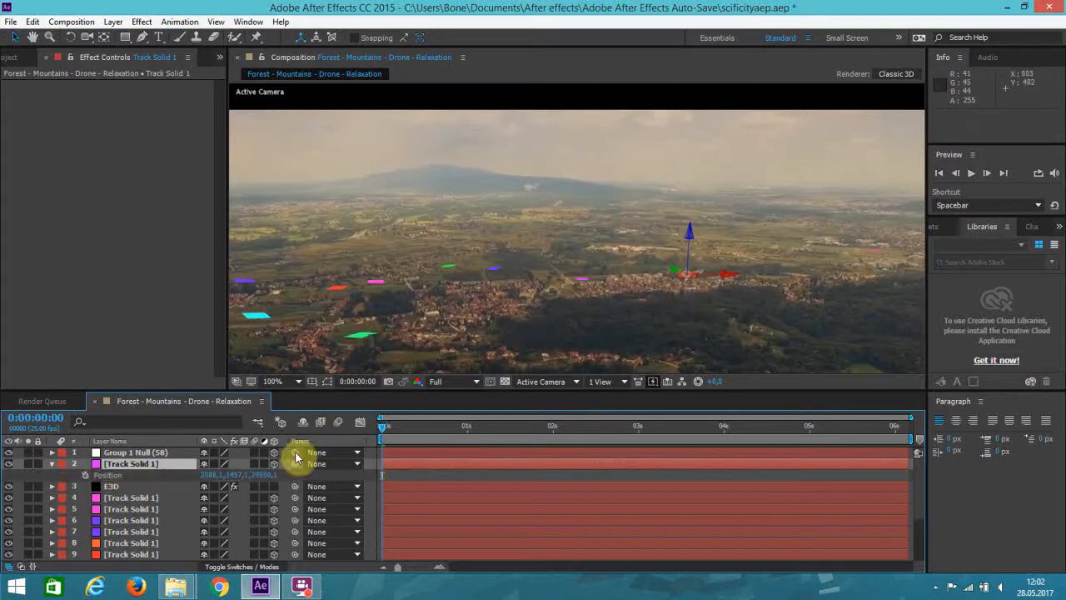
{"action": "left_click", "coordinate": [113, 481]}
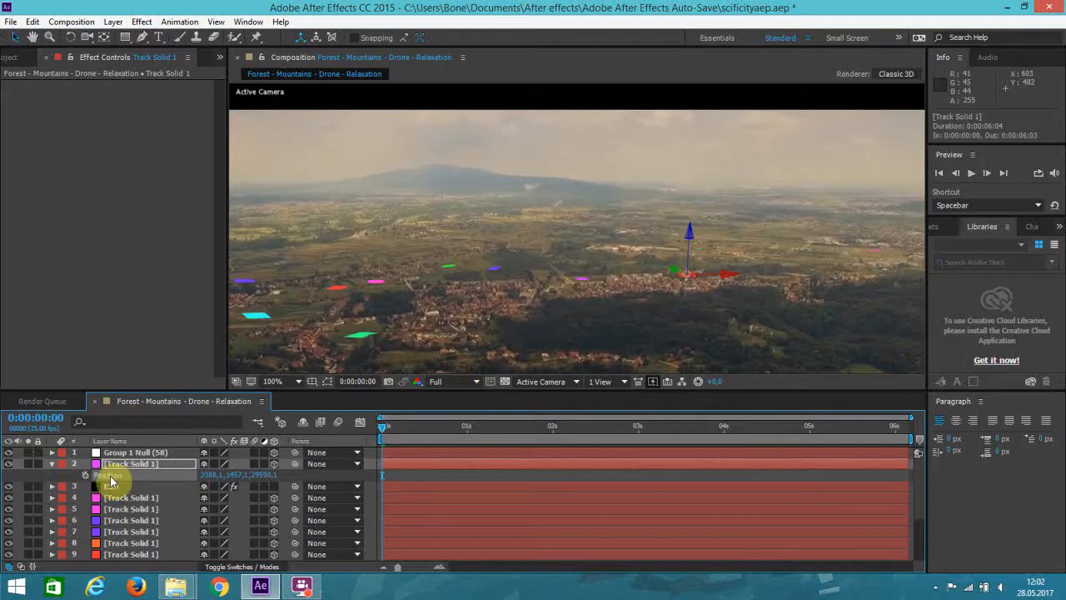
{"action": "left_click", "coordinate": [31, 22]}
{"action": "left_click", "coordinate": [59, 98]}
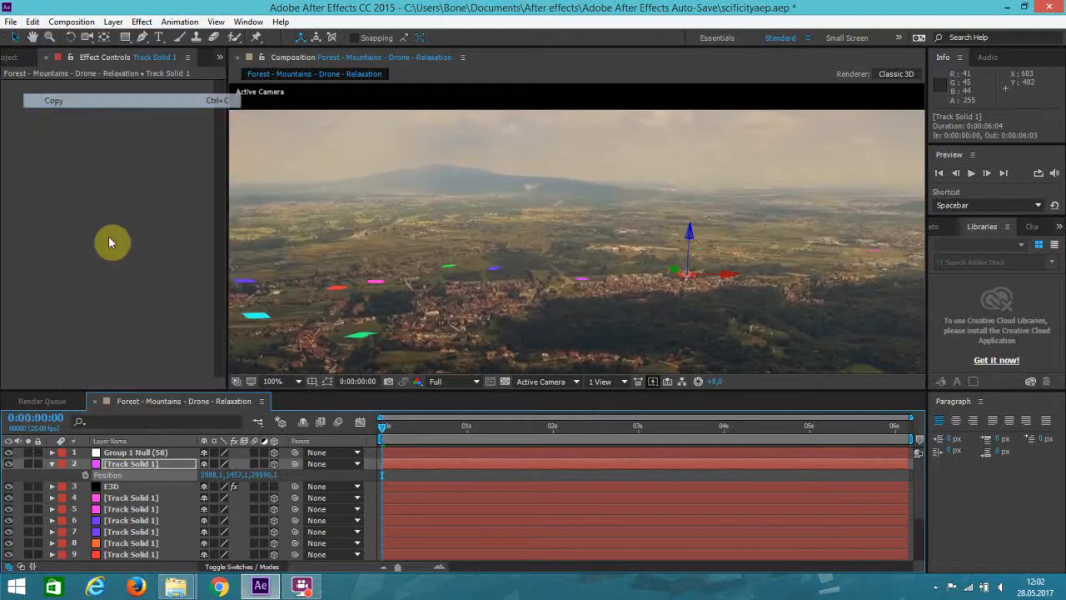
{"action": "left_click", "coordinate": [142, 453]}
{"action": "key", "text": "p"}
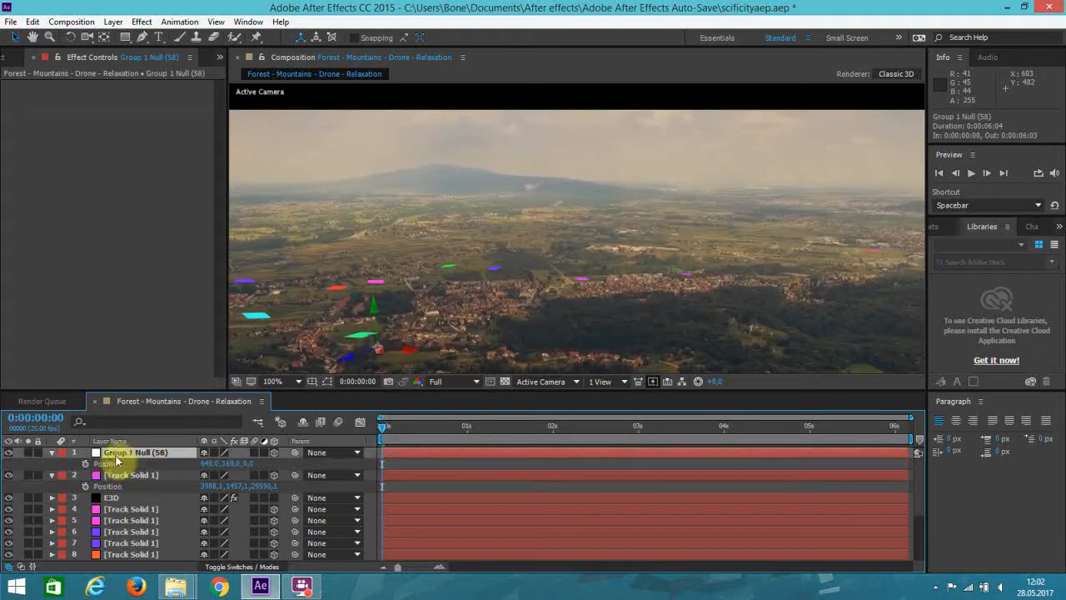
{"action": "left_click", "coordinate": [106, 464]}
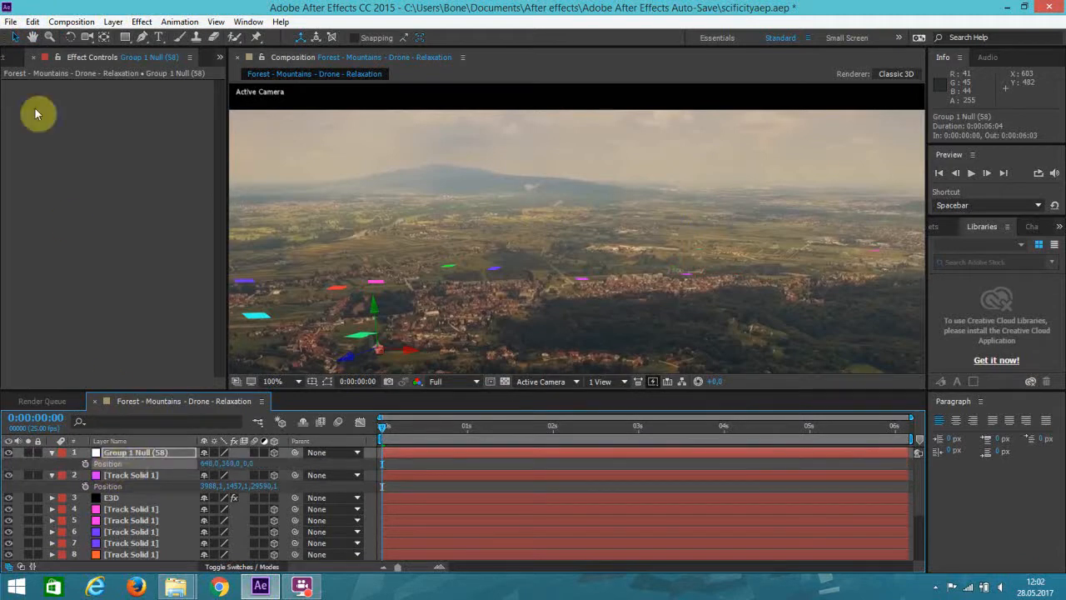
{"action": "left_click", "coordinate": [34, 22]}
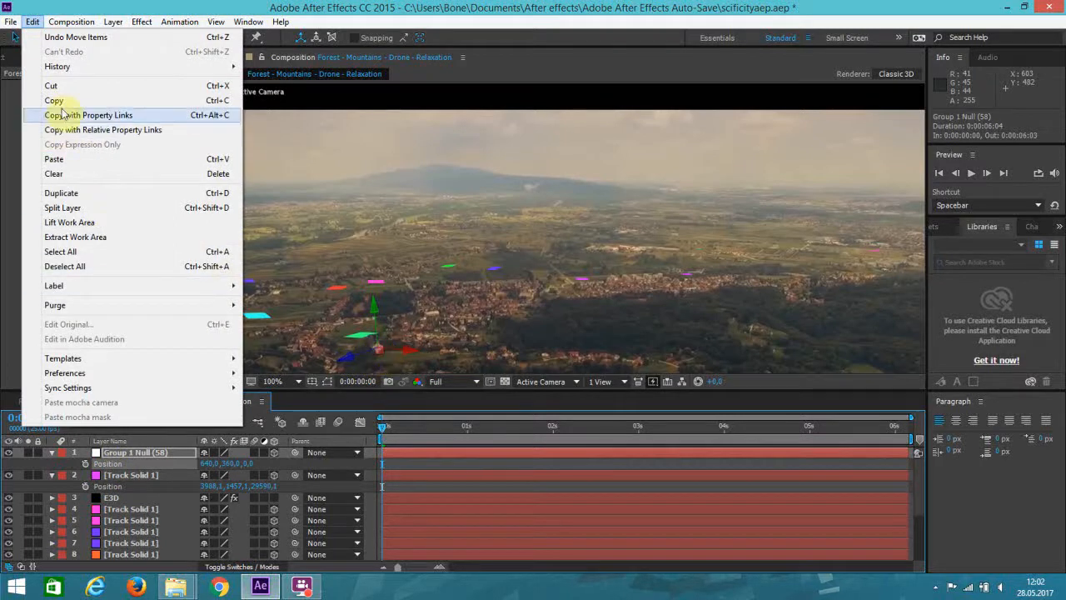
{"action": "left_click", "coordinate": [72, 161]}
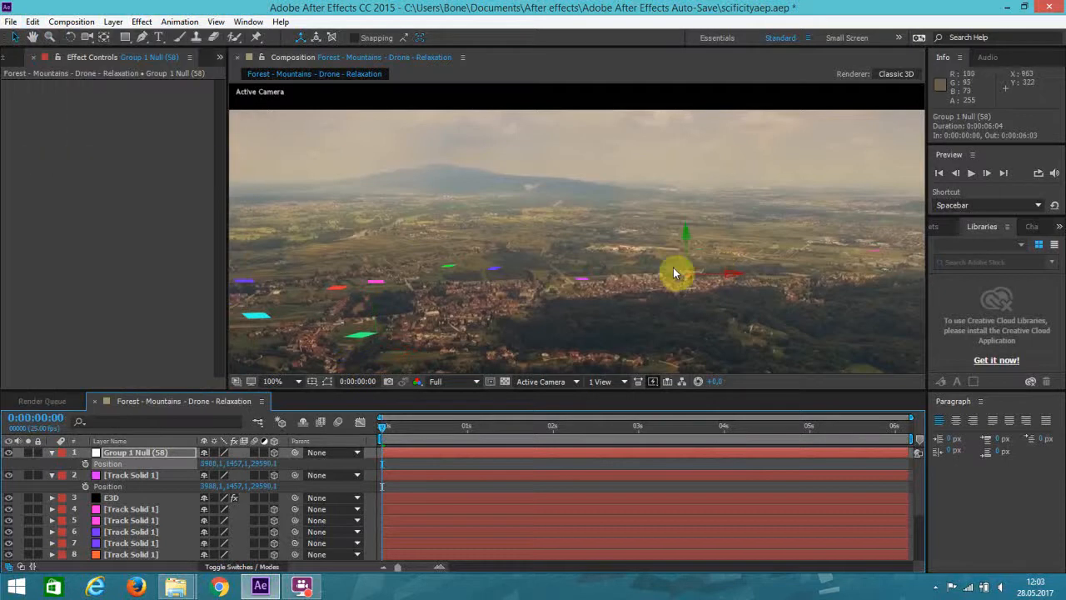
- Scale Group 1 Null up to about 2096% so the apartment tower rises over the town
{"action": "key", "text": "period"}
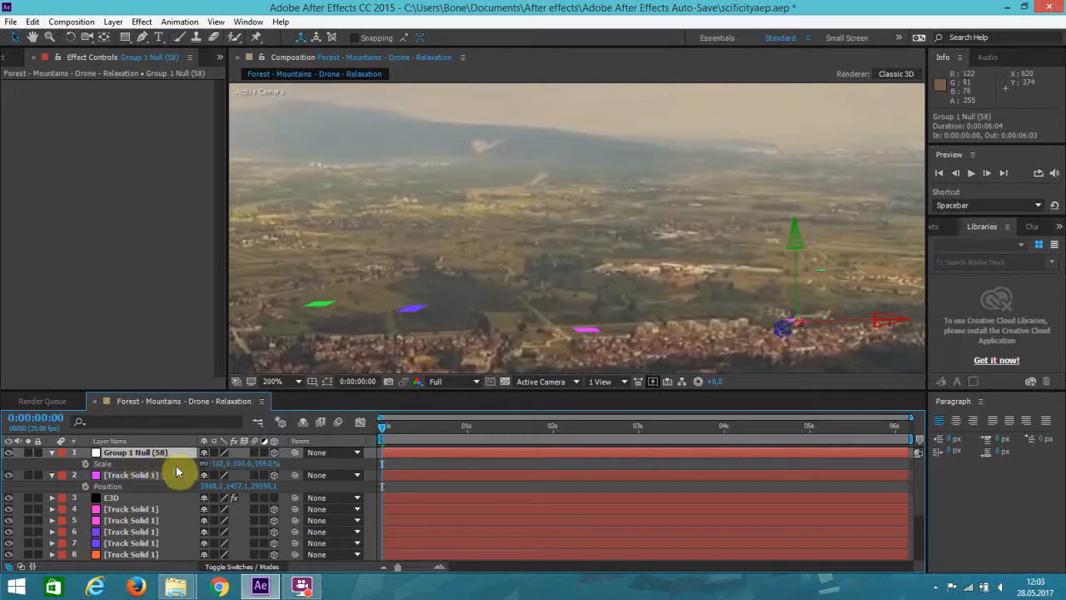
{"action": "left_click_drag", "start_coordinate": [219, 463], "coordinate": [581, 298]}
{"action": "left_click_drag", "start_coordinate": [431, 319], "coordinate": [388, 405]}
{"action": "key", "text": "comma"}
{"action": "left_click_drag", "start_coordinate": [223, 470], "coordinate": [469, 238]}
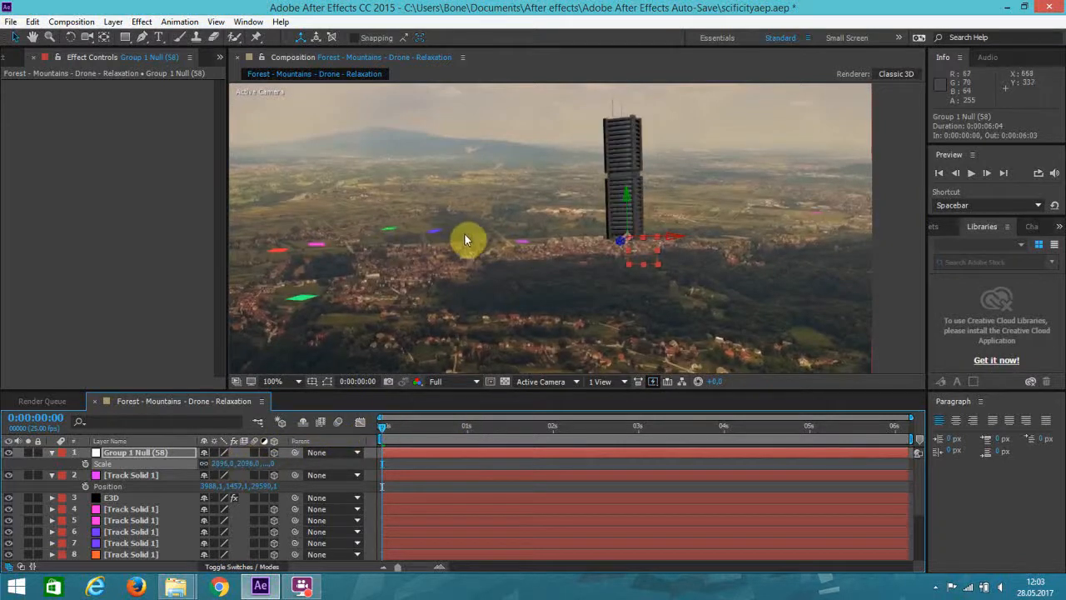
- Enlarge the composition view and play the shot to check how the tower follows the camera track
{"action": "left_click", "coordinate": [916, 286]}
{"action": "left_click_drag", "start_coordinate": [225, 224], "coordinate": [52, 238]}
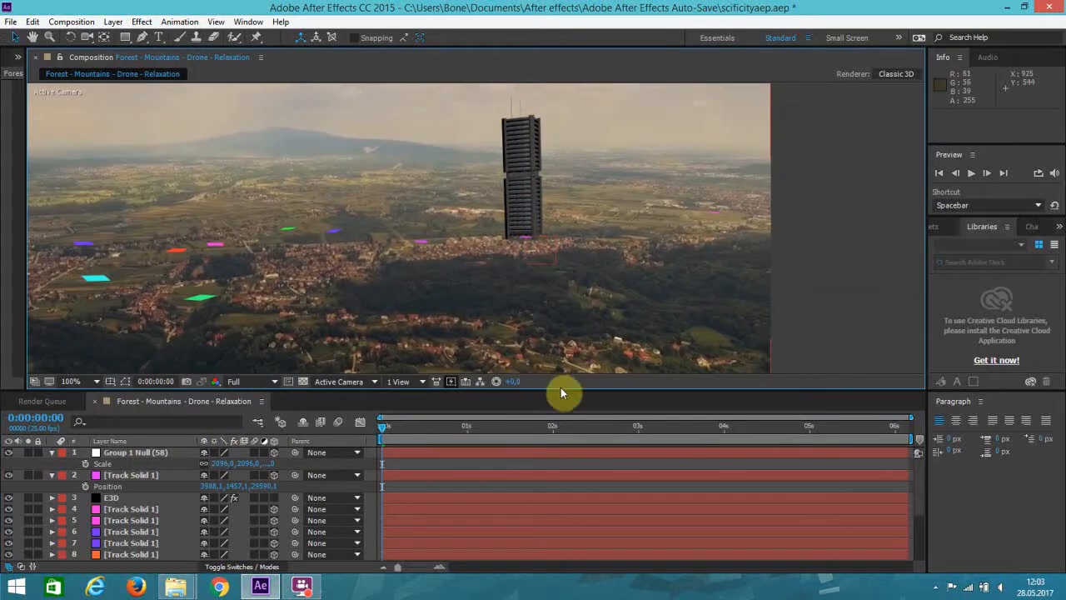
{"action": "left_click_drag", "start_coordinate": [560, 390], "coordinate": [561, 393]}
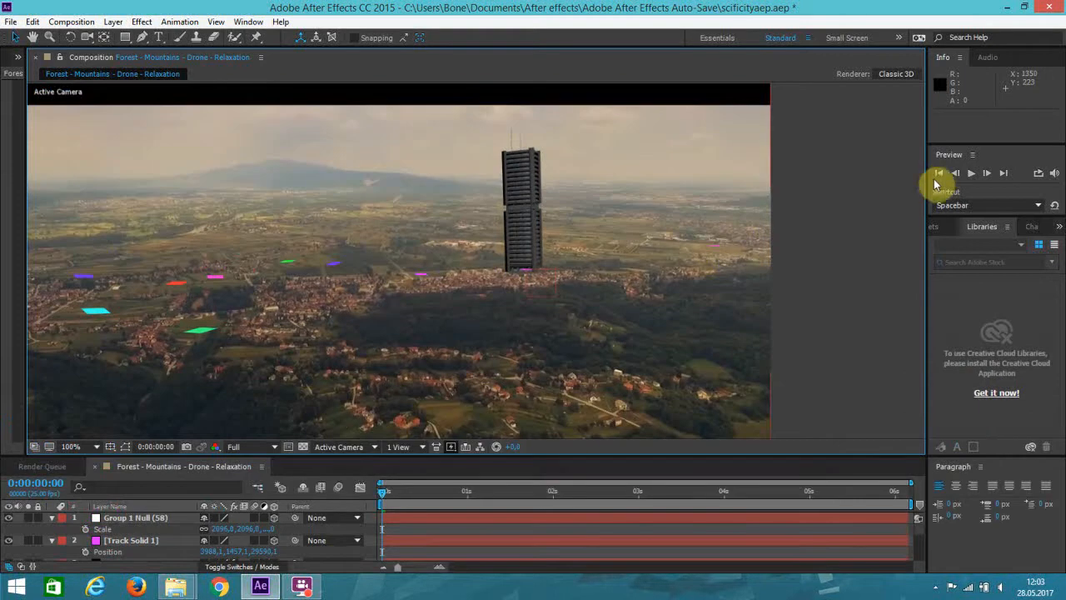
{"action": "left_click", "coordinate": [959, 175]}
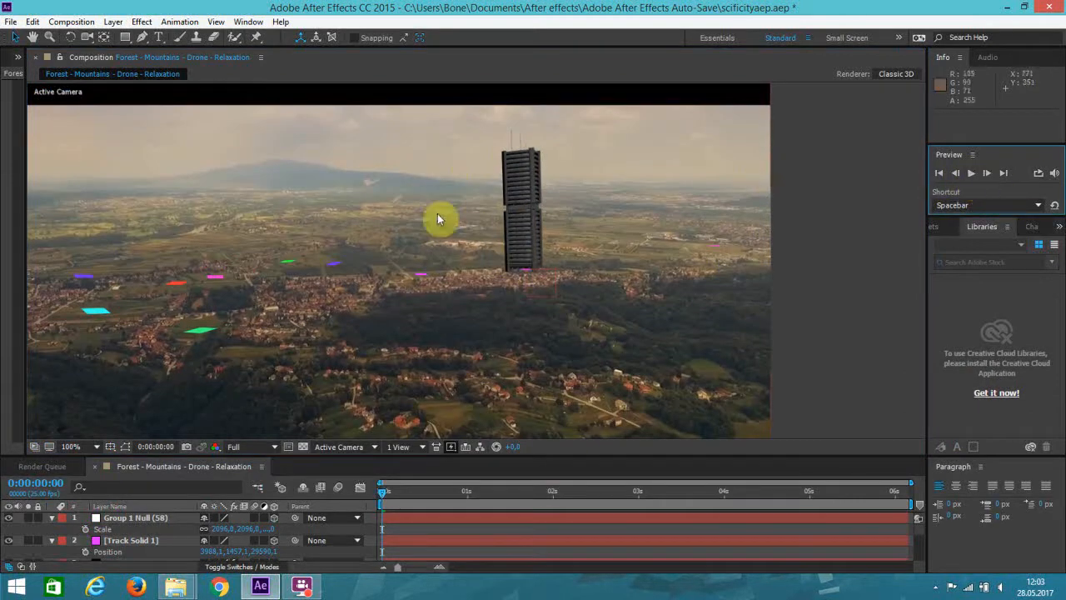
{"action": "left_click", "coordinate": [972, 175]}
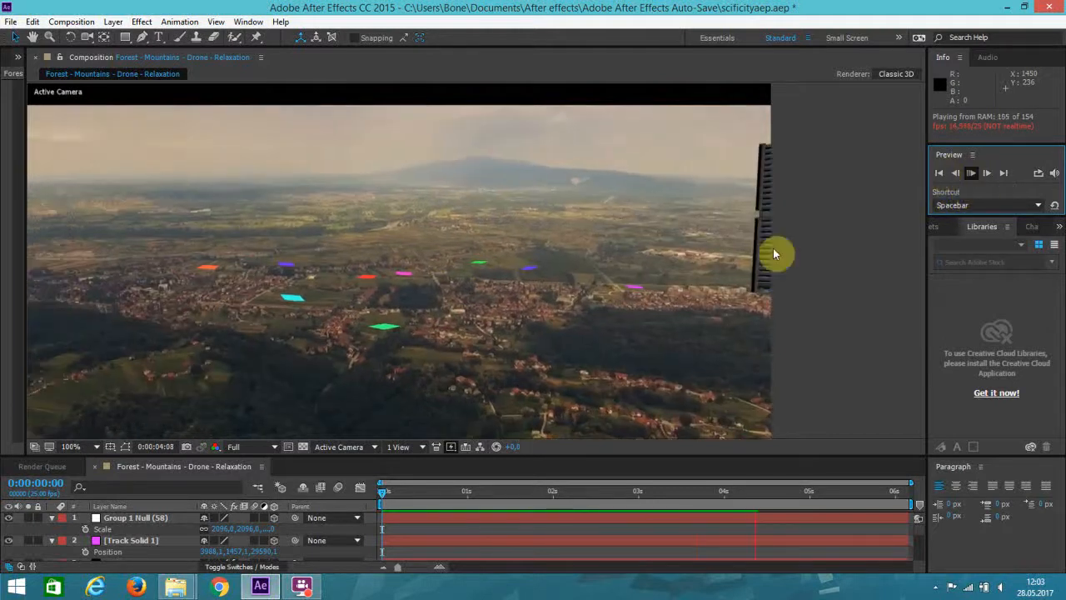
{"action": "left_click", "coordinate": [939, 173]}
- Set Group 1 Null's scale to 1000% and preview the shot
{"action": "left_click", "coordinate": [222, 528]}
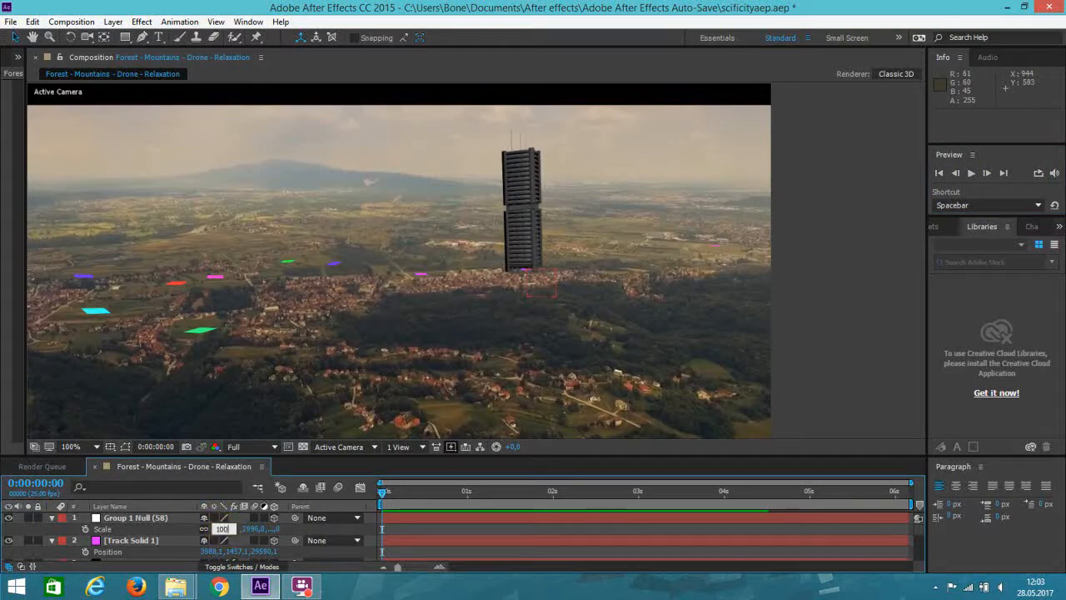
{"action": "key", "text": "Return"}
{"action": "left_click", "coordinate": [954, 175]}
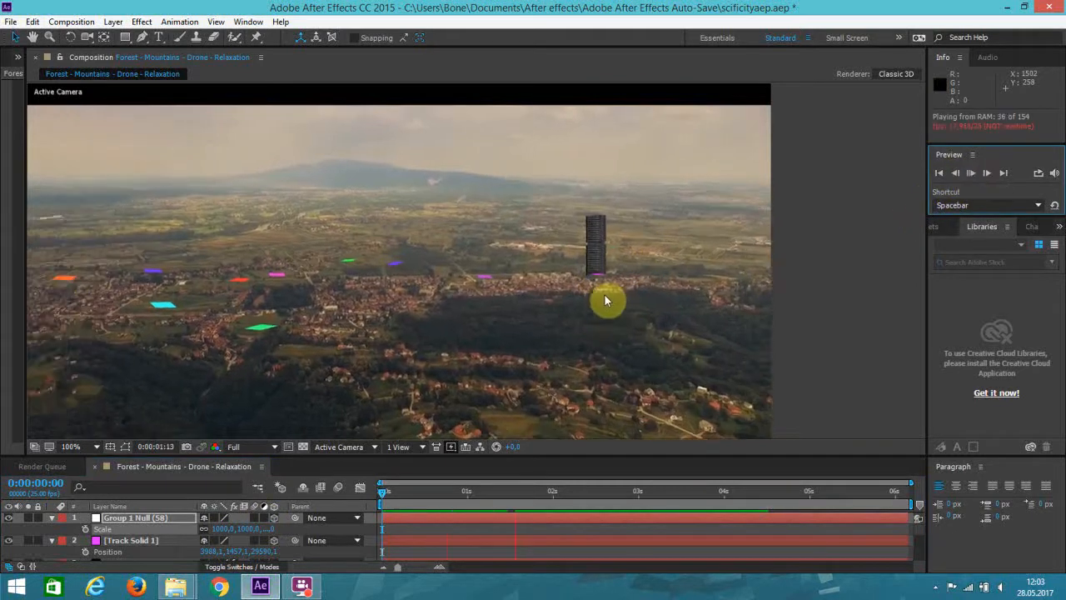
{"action": "left_click", "coordinate": [980, 174]}
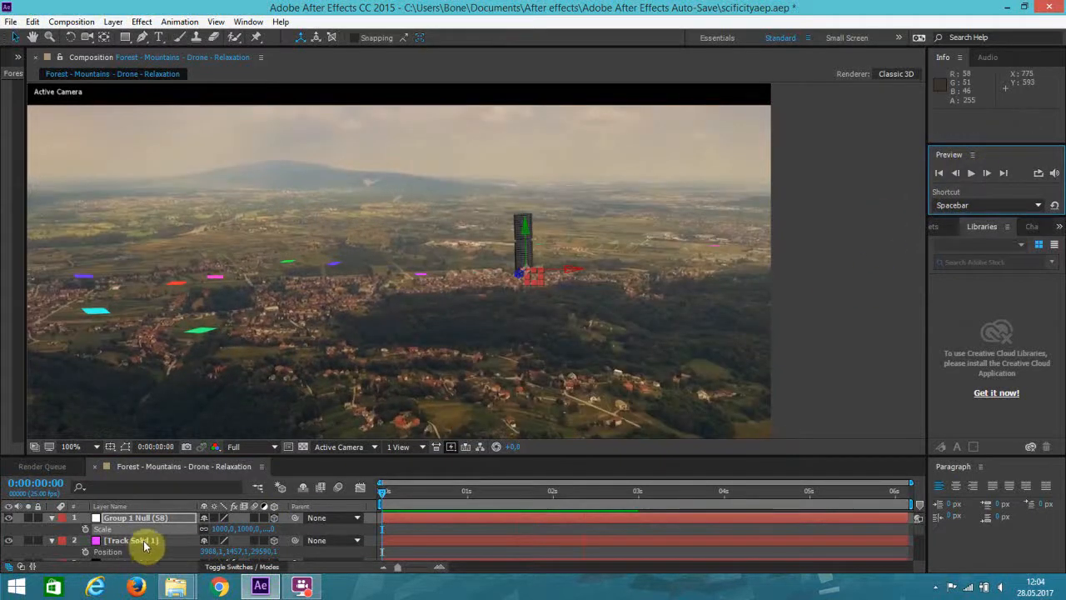
- Select the E3D layer and widen the effect controls area to show its Element settings
{"action": "scroll", "coordinate": [146, 545], "scroll_direction": "down", "scroll_amount": 3}
{"action": "scroll", "coordinate": [145, 546], "scroll_direction": "up", "scroll_amount": 2}
{"action": "left_click", "coordinate": [125, 530]}
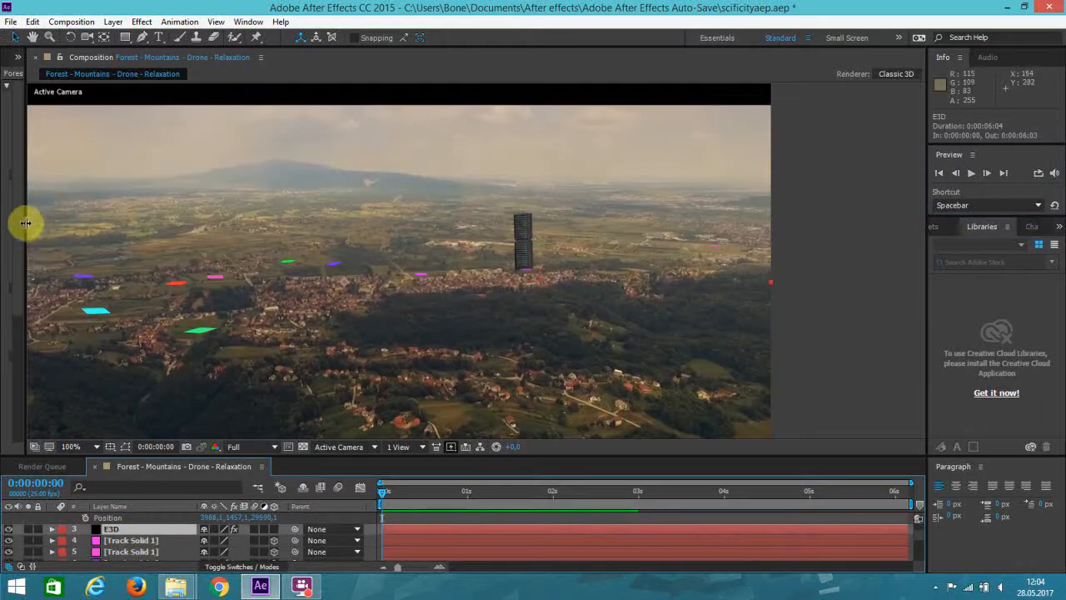
{"action": "left_click_drag", "start_coordinate": [25, 221], "coordinate": [30, 222]}
{"action": "key", "text": "F3"}
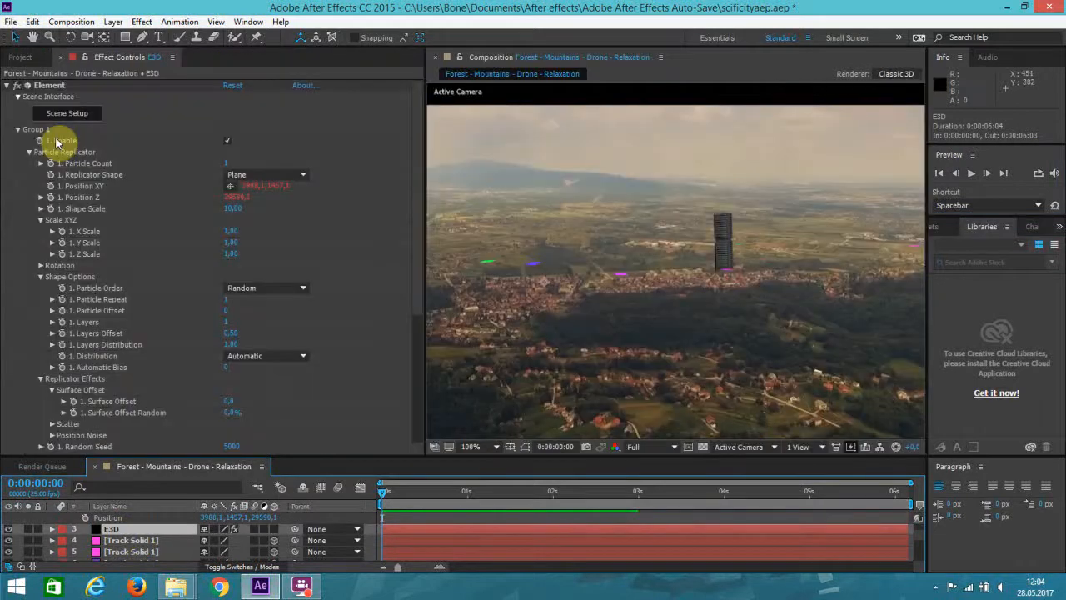
- Open Element's Scene Setup, scale up the entire Group Folder uniformly and accept the scene
{"action": "left_click", "coordinate": [69, 114]}
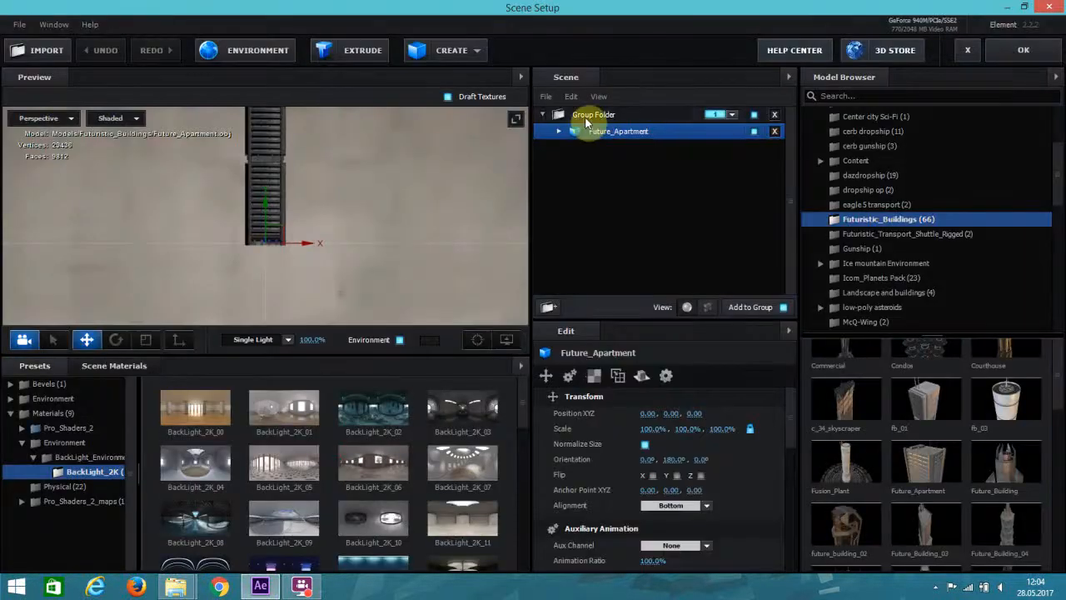
{"action": "left_click", "coordinate": [575, 117]}
{"action": "scroll", "coordinate": [425, 271], "scroll_direction": "down", "scroll_amount": 1}
{"action": "left_click_drag", "start_coordinate": [418, 267], "coordinate": [443, 340]}
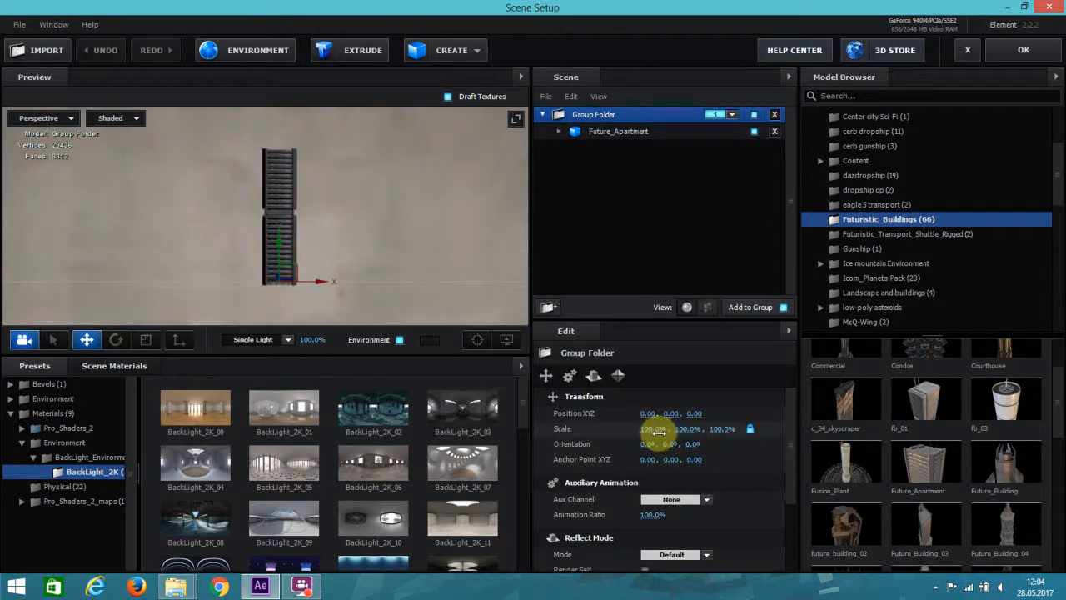
{"action": "left_click_drag", "start_coordinate": [655, 428], "coordinate": [714, 433]}
{"action": "left_click", "coordinate": [1014, 52]}
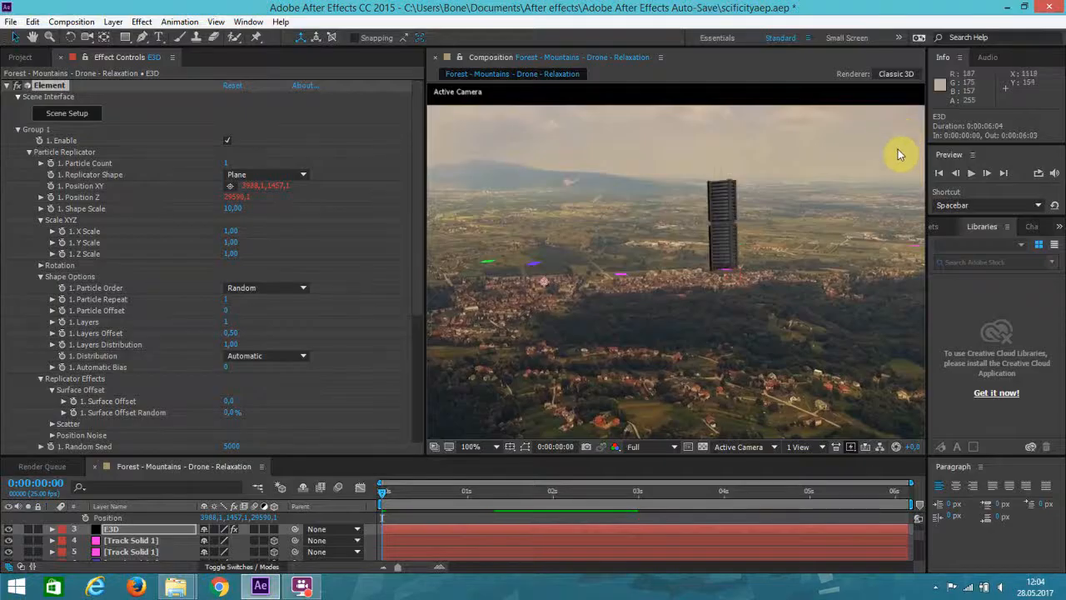
- Narrow the effect controls area and play the shot, inspecting the tower's base at 200% magnification
{"action": "left_click_drag", "start_coordinate": [426, 217], "coordinate": [167, 250]}
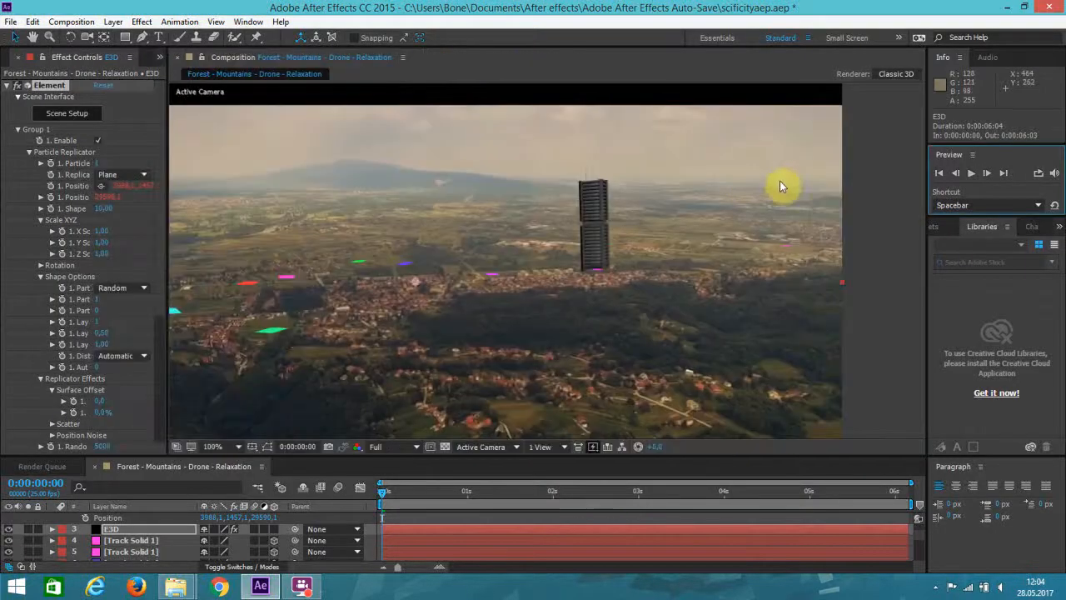
{"action": "left_click", "coordinate": [968, 173]}
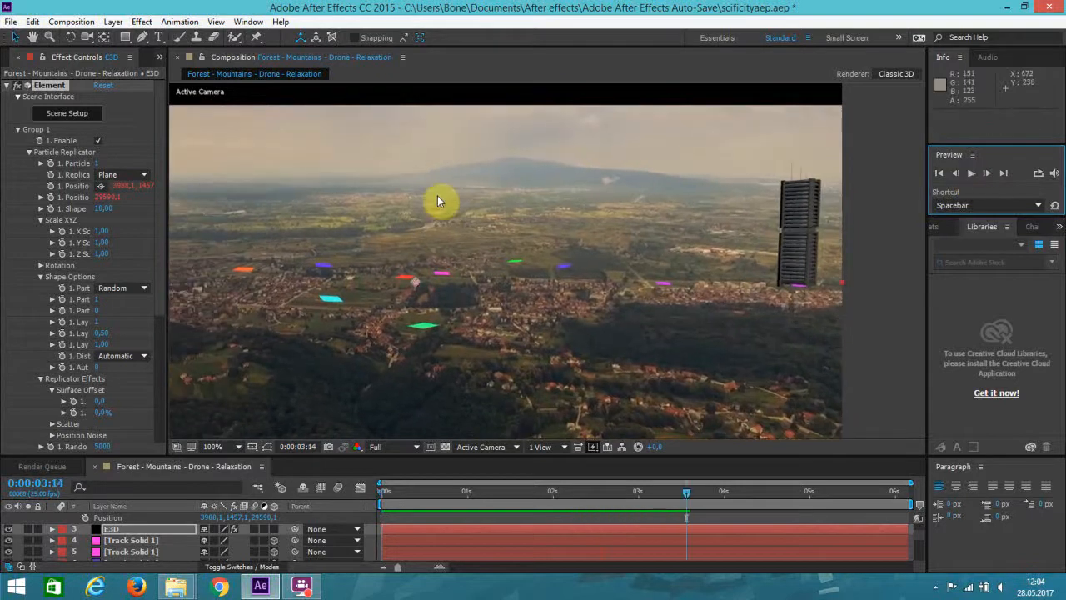
{"action": "key", "text": "space"}
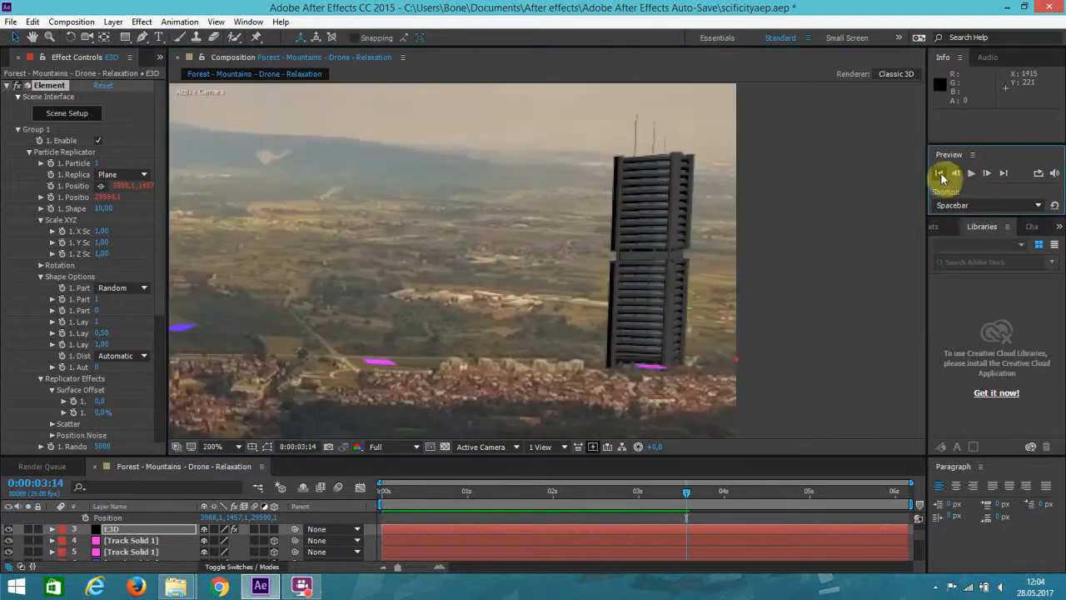
{"action": "left_click", "coordinate": [969, 175]}
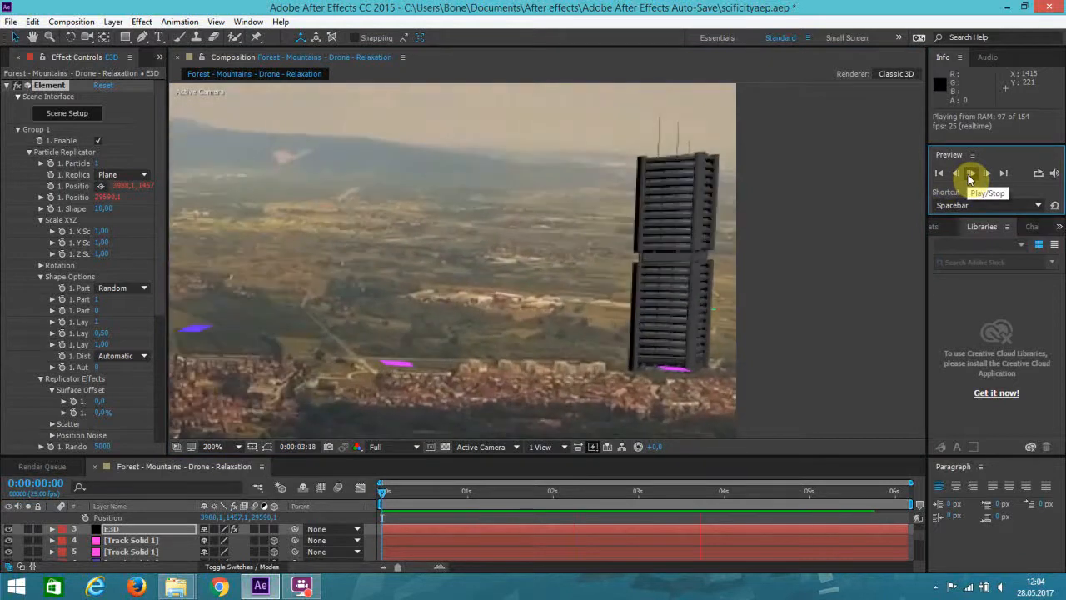
- Stop the preview, enlarge the timeline area to show more layers, and reframe the composition around the tower
{"action": "left_click", "coordinate": [970, 173]}
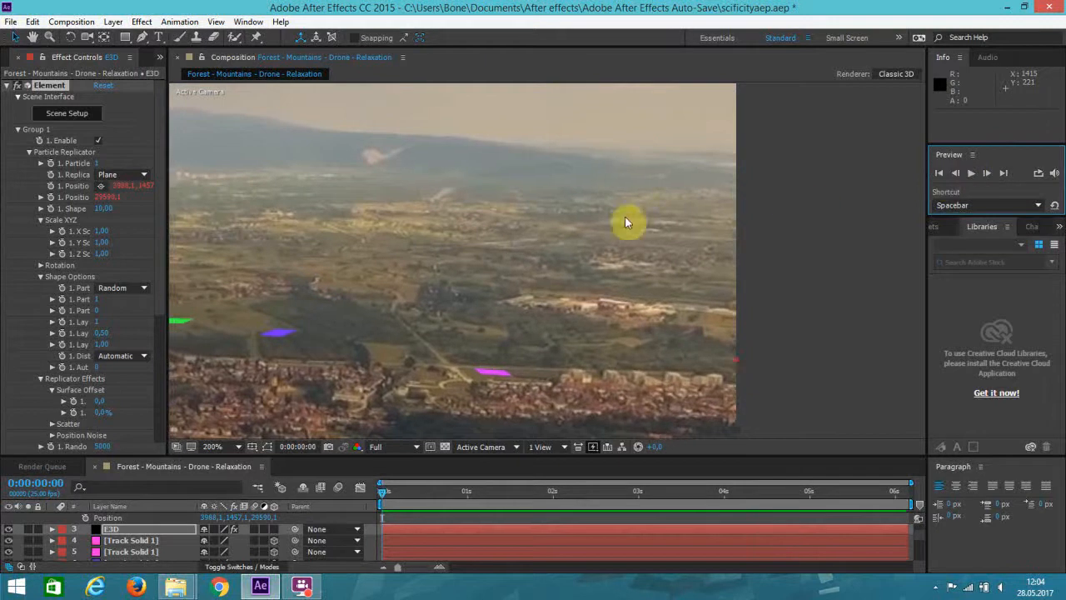
{"action": "scroll", "coordinate": [625, 222], "scroll_direction": "down", "scroll_amount": 3}
{"action": "scroll", "coordinate": [616, 225], "scroll_direction": "up", "scroll_amount": 2}
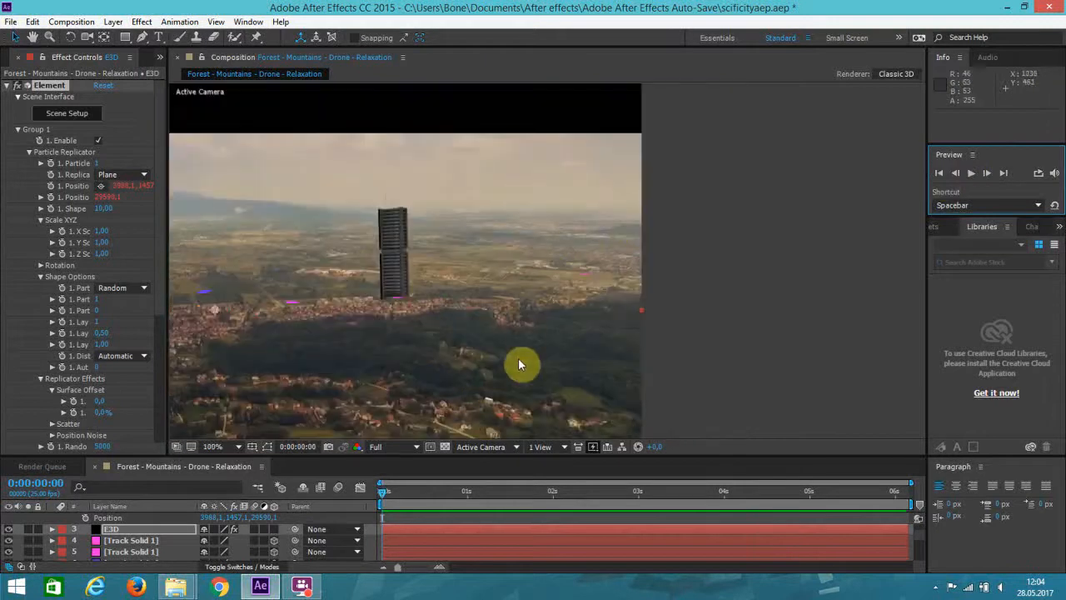
{"action": "left_click_drag", "start_coordinate": [508, 454], "coordinate": [470, 359]}
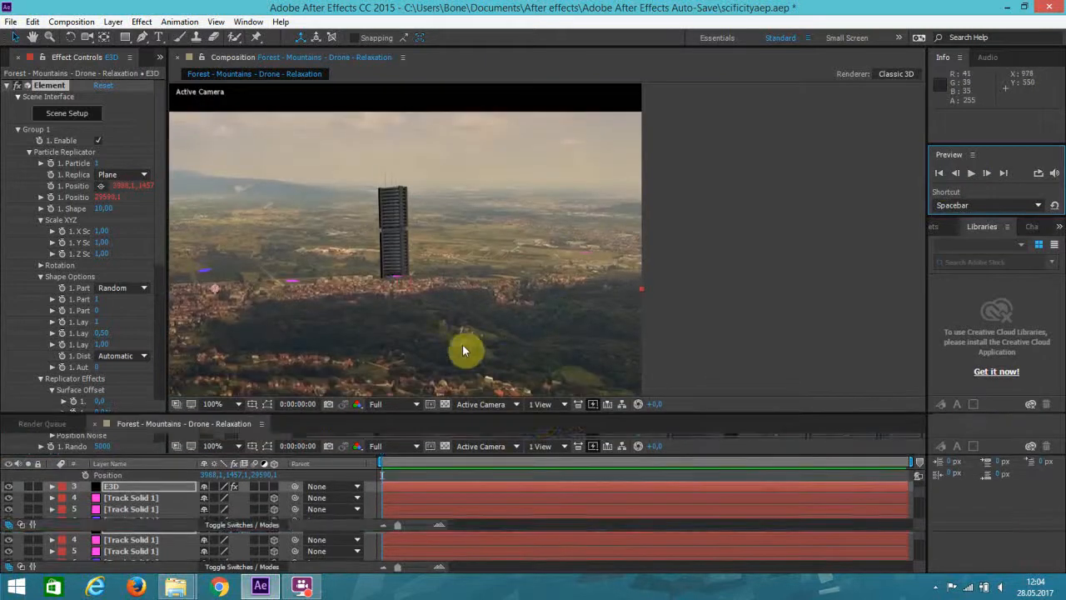
{"action": "left_click_drag", "start_coordinate": [526, 320], "coordinate": [614, 318]}
{"action": "scroll", "coordinate": [615, 318], "scroll_direction": "down", "scroll_amount": 1}
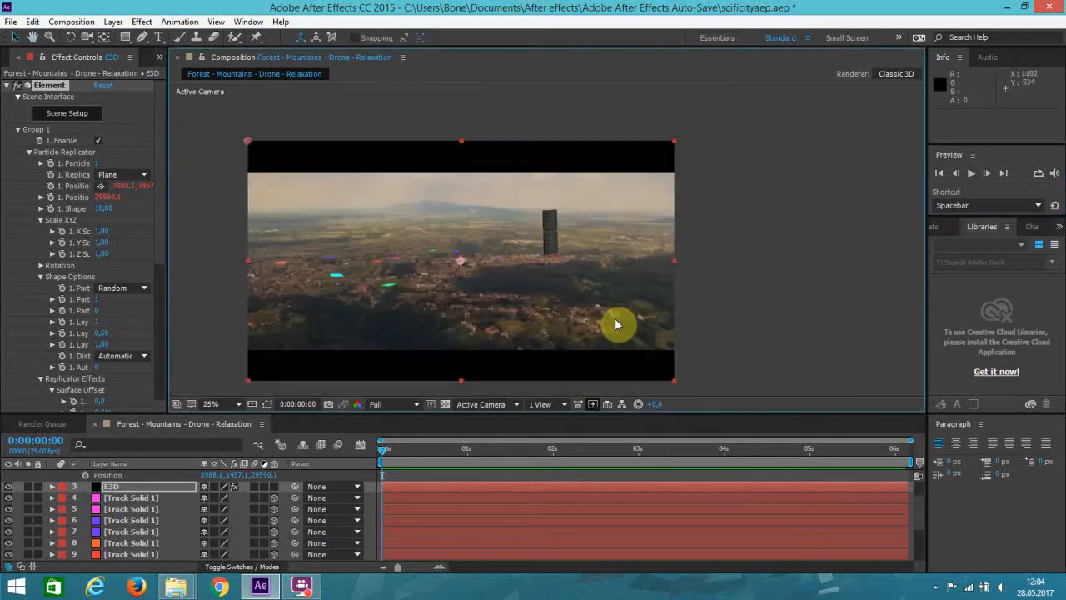
{"action": "scroll", "coordinate": [593, 326], "scroll_direction": "up", "scroll_amount": 2}
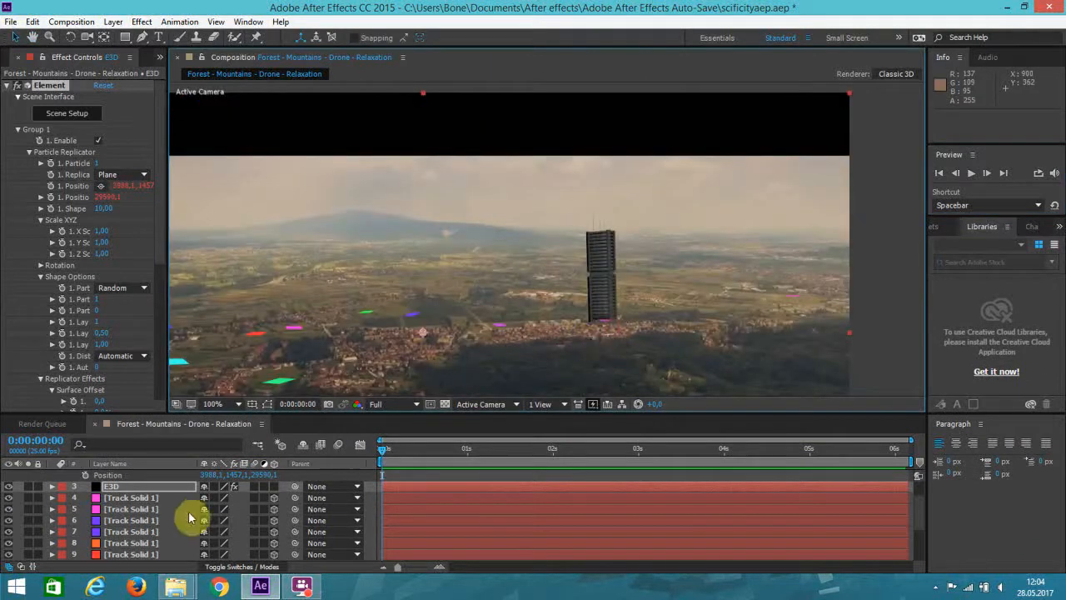
{"action": "scroll", "coordinate": [159, 494], "scroll_direction": "up", "scroll_amount": 2}
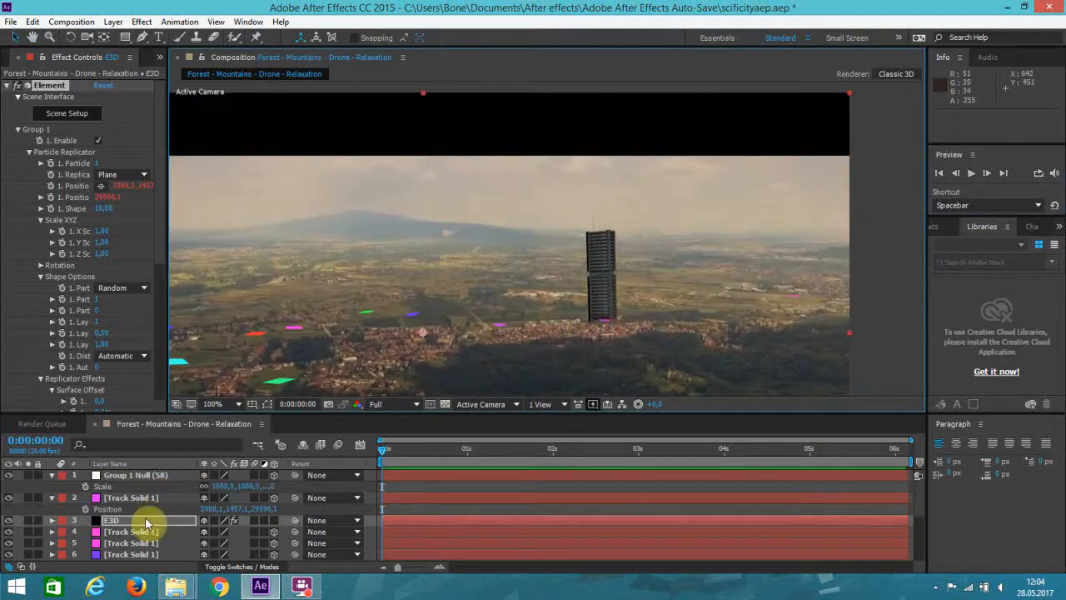
- Show Group 1 Null's rotation properties and try a Z orientation of 0.5°
{"action": "left_click", "coordinate": [151, 478]}
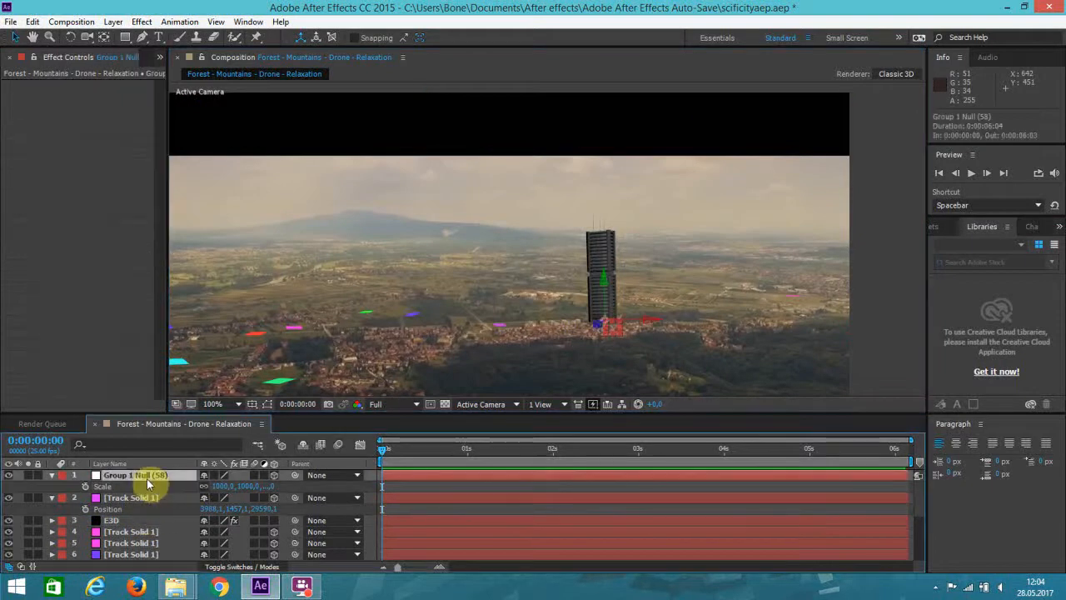
{"action": "key", "text": "p"}
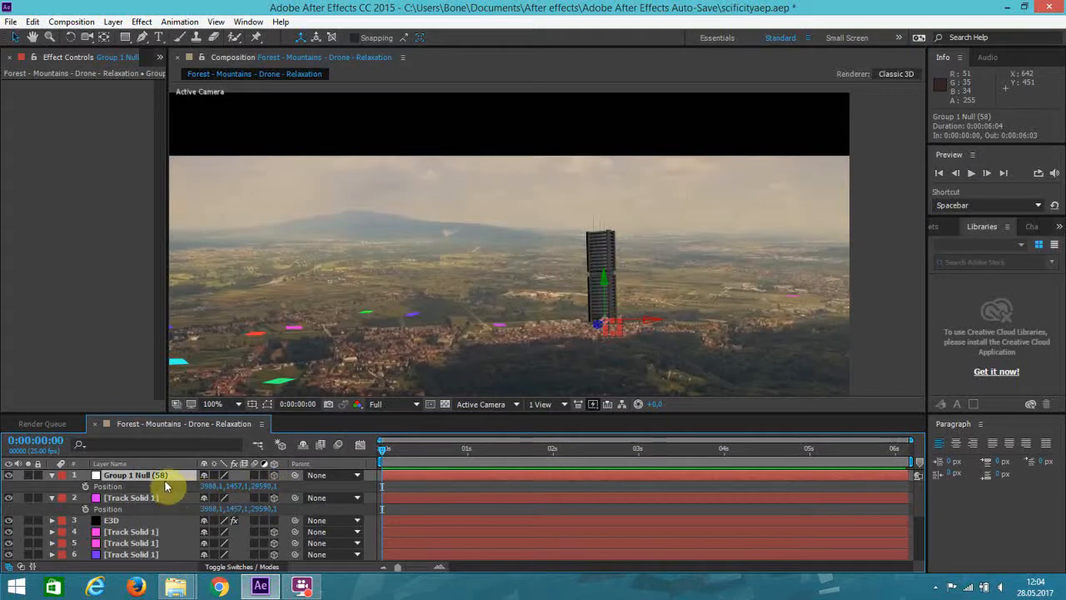
{"action": "key", "text": "r"}
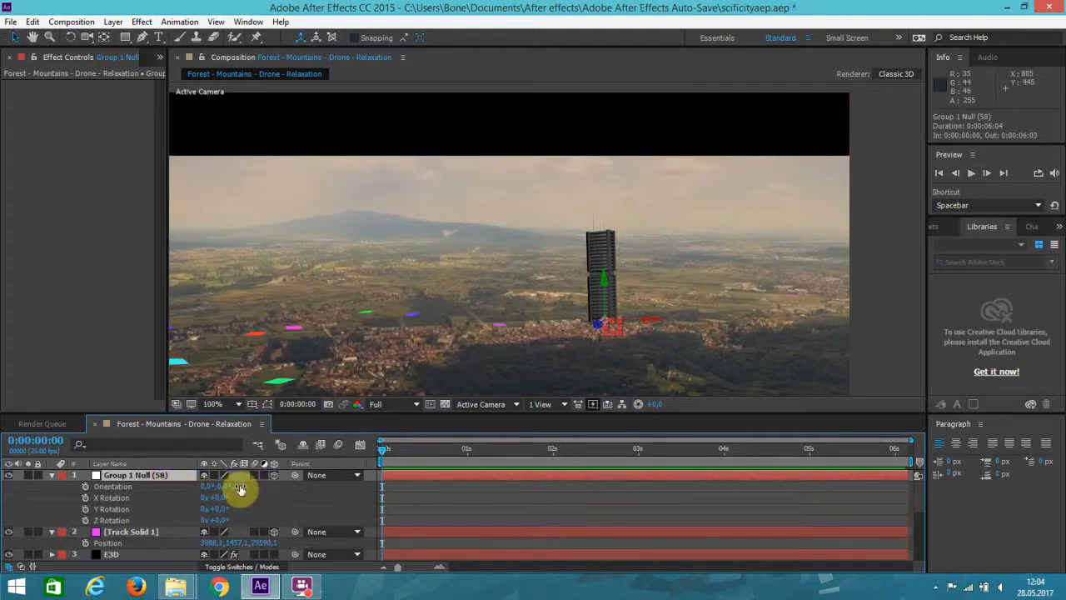
{"action": "left_click_drag", "start_coordinate": [240, 485], "coordinate": [275, 498]}
{"action": "key", "text": "ctrl+z"}
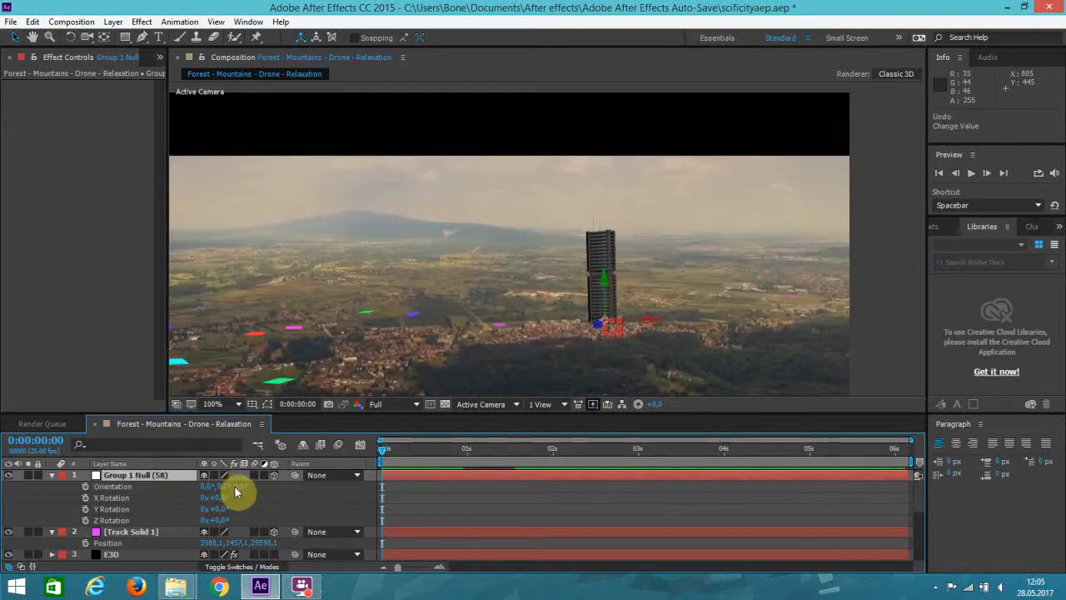
{"action": "type", "text": "0.5"}
{"action": "key", "text": "Return"}
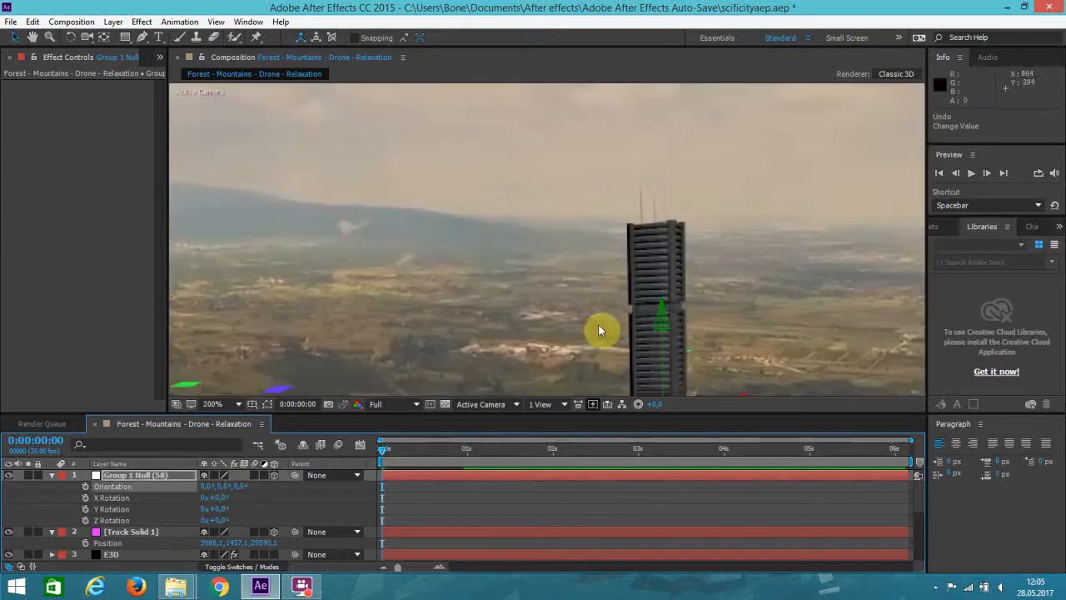
- Inspect the tower's tilt near the end of the shot and at 0:00:03:19
{"action": "left_click", "coordinate": [898, 448]}
{"action": "scroll", "coordinate": [656, 279], "scroll_direction": "down", "scroll_amount": 2}
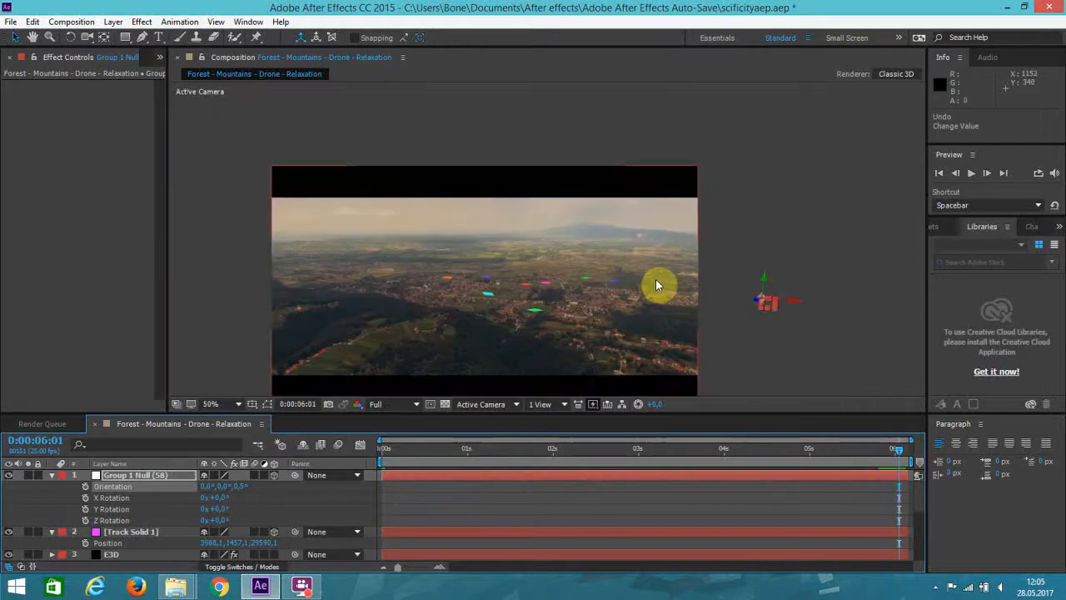
{"action": "left_click", "coordinate": [851, 449]}
{"action": "left_click_drag", "start_coordinate": [850, 451], "coordinate": [705, 447]}
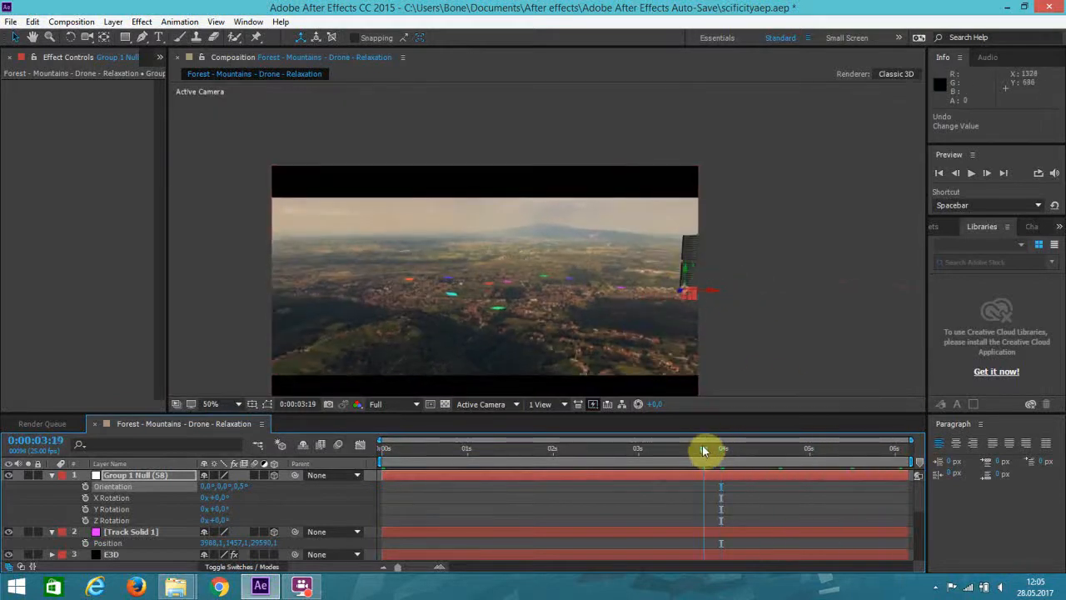
{"action": "scroll", "coordinate": [629, 337], "scroll_direction": "up", "scroll_amount": 2}
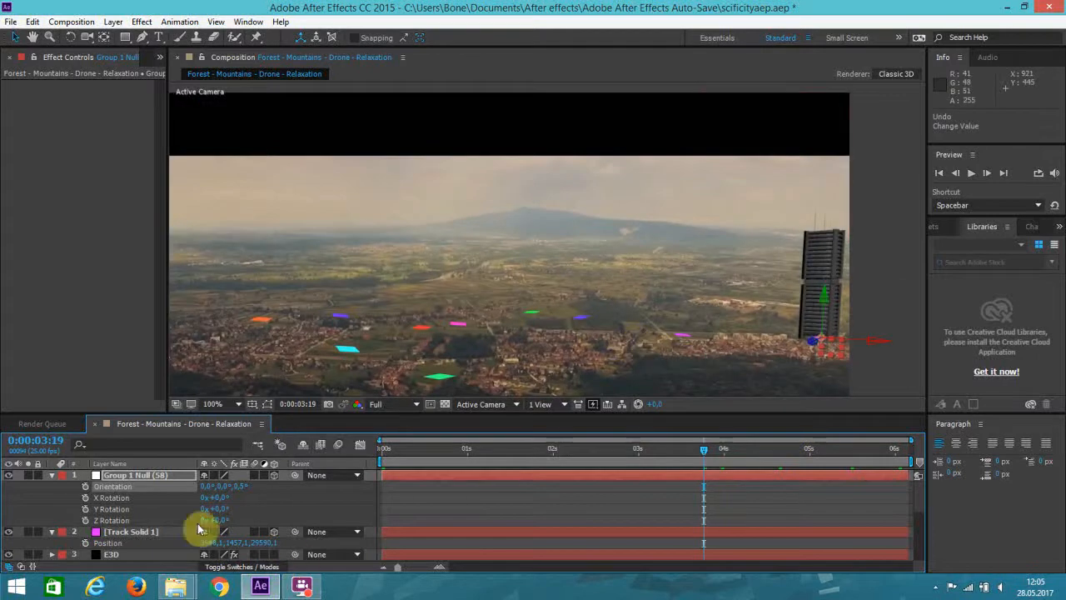
- Try a slight negative Z orientation on Group 1 Null to straighten the tower
{"action": "left_click", "coordinate": [229, 498]}
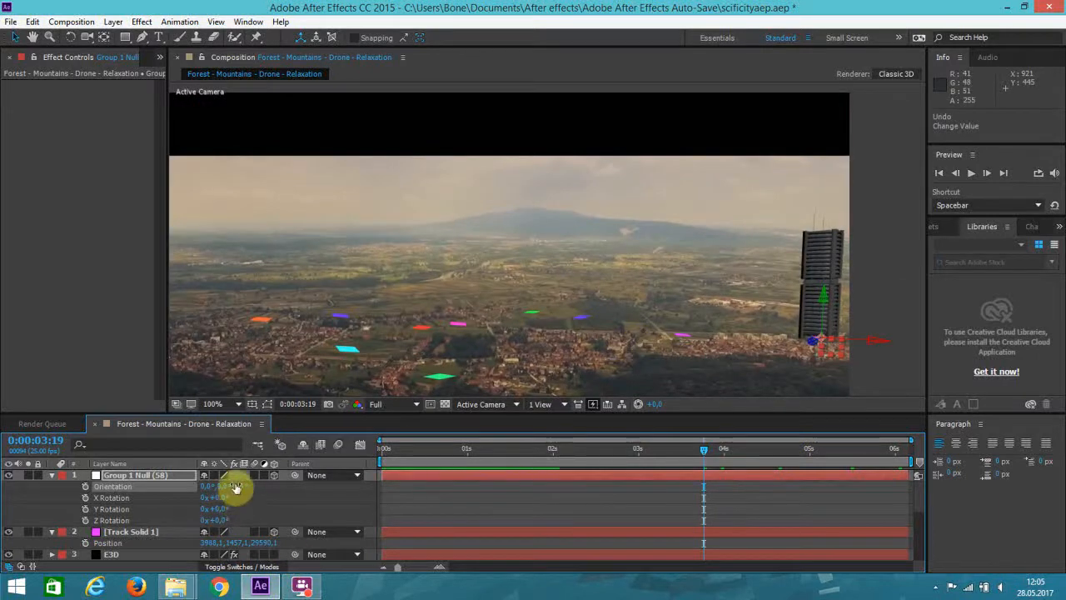
{"action": "left_click", "coordinate": [252, 486]}
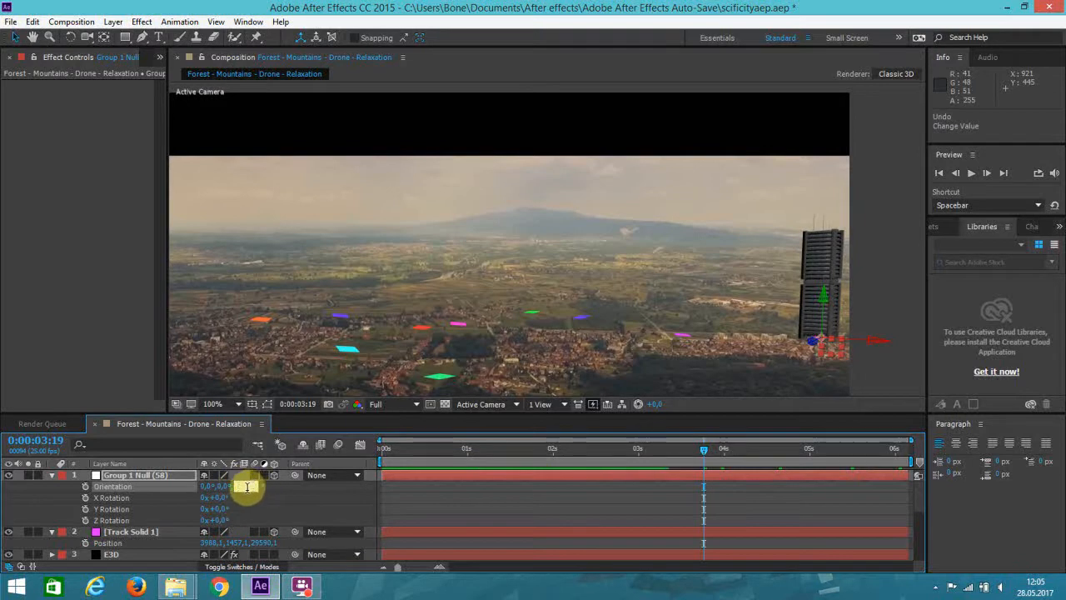
{"action": "type", "text": ".0"}
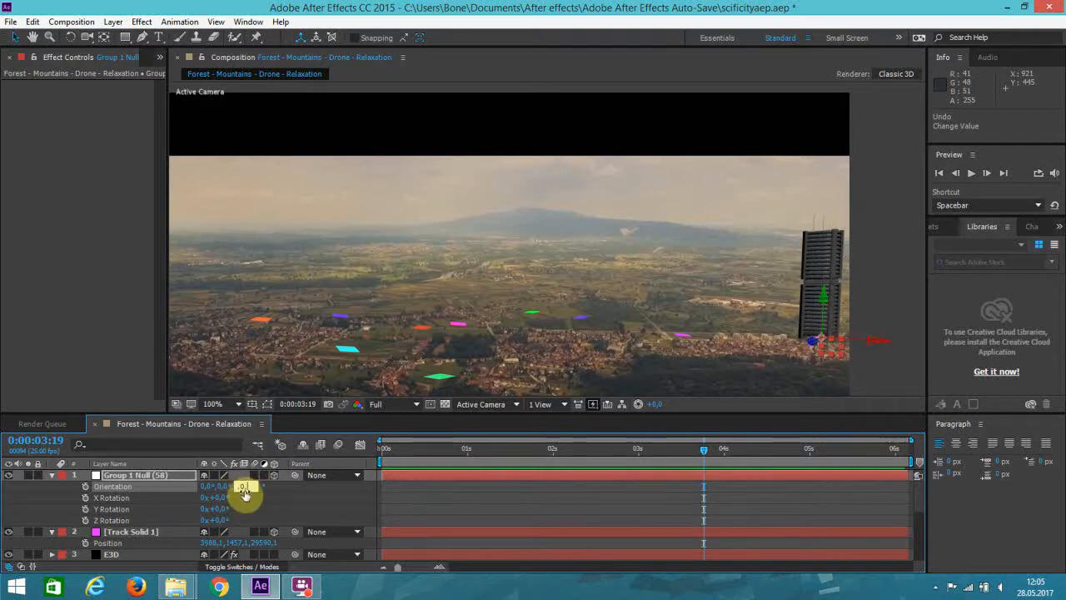
{"action": "type", "text": ",5"}
{"action": "left_click", "coordinate": [245, 497]}
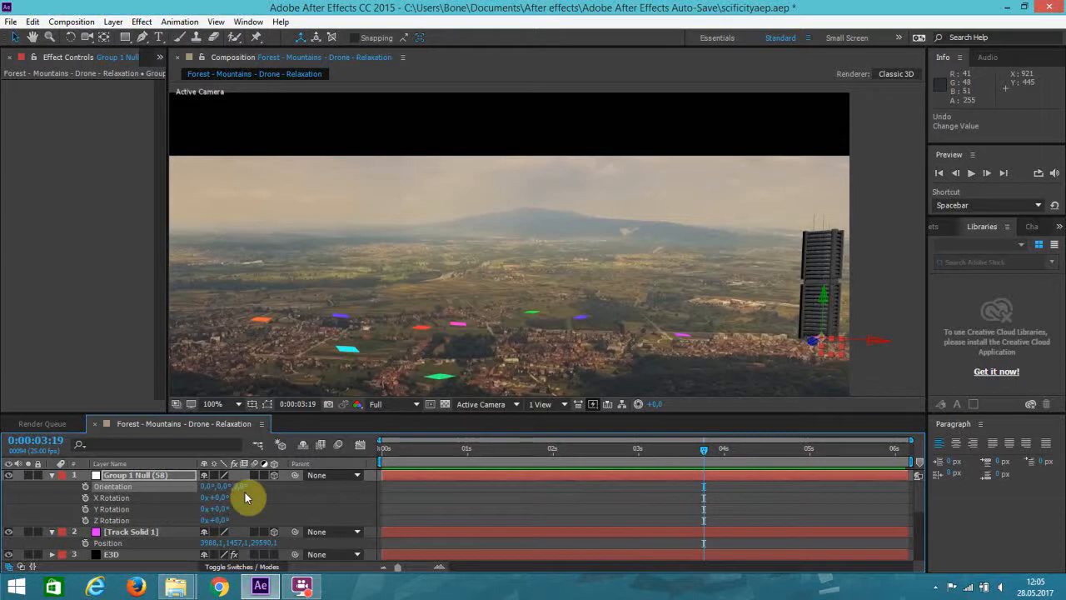
{"action": "left_click", "coordinate": [241, 486]}
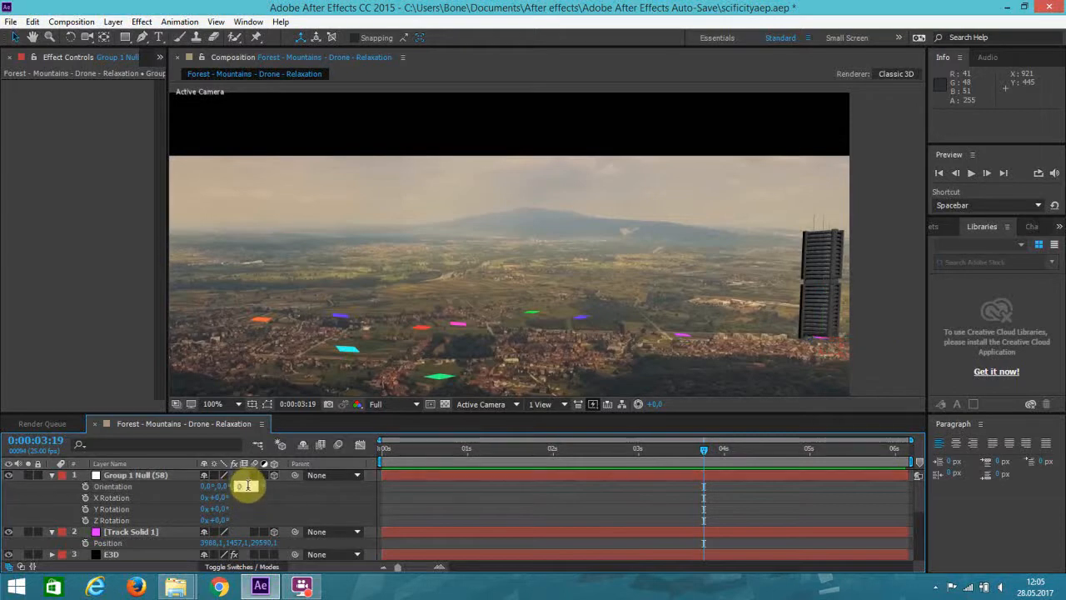
{"action": "type", "text": "-"}
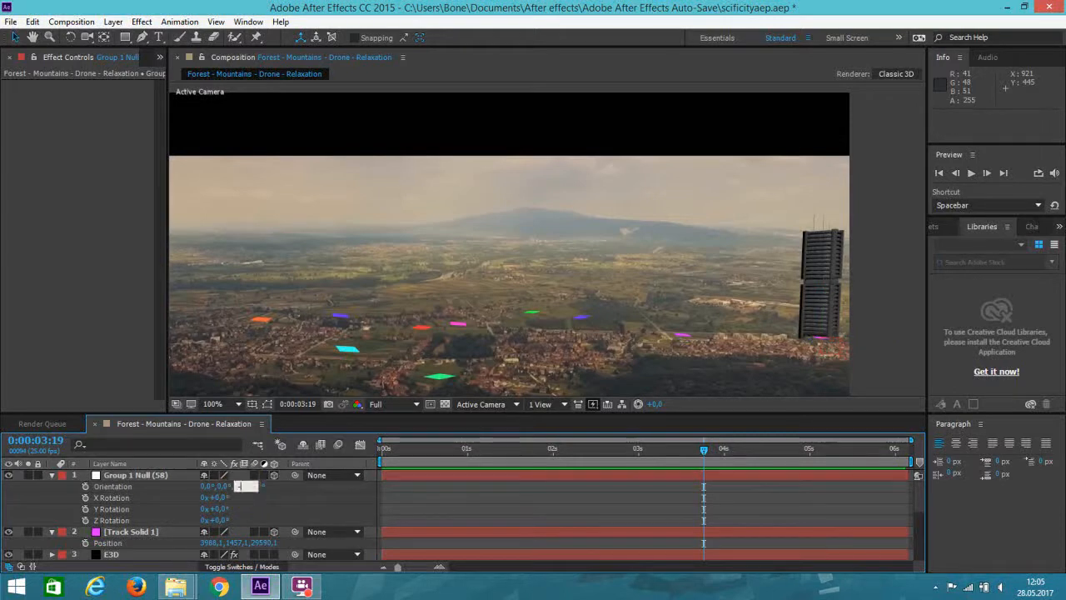
{"action": "left_click", "coordinate": [243, 487]}
- Return to the first frame and reset Group 1 Null's Z orientation to 0°
{"action": "left_click", "coordinate": [941, 175]}
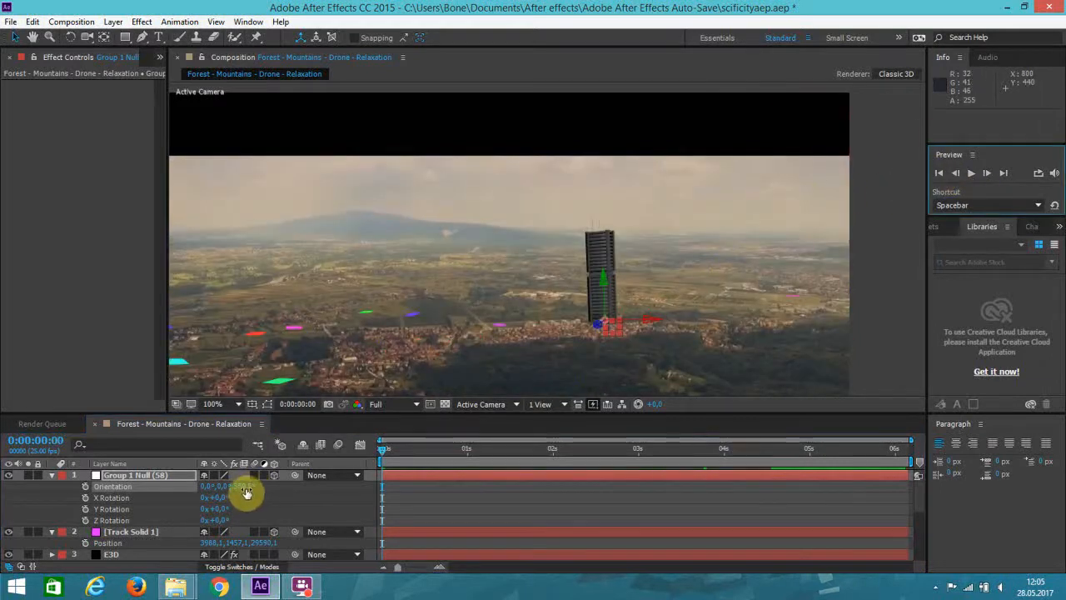
{"action": "left_click", "coordinate": [244, 487]}
{"action": "type", "text": "0"}
{"action": "key", "text": "Return"}
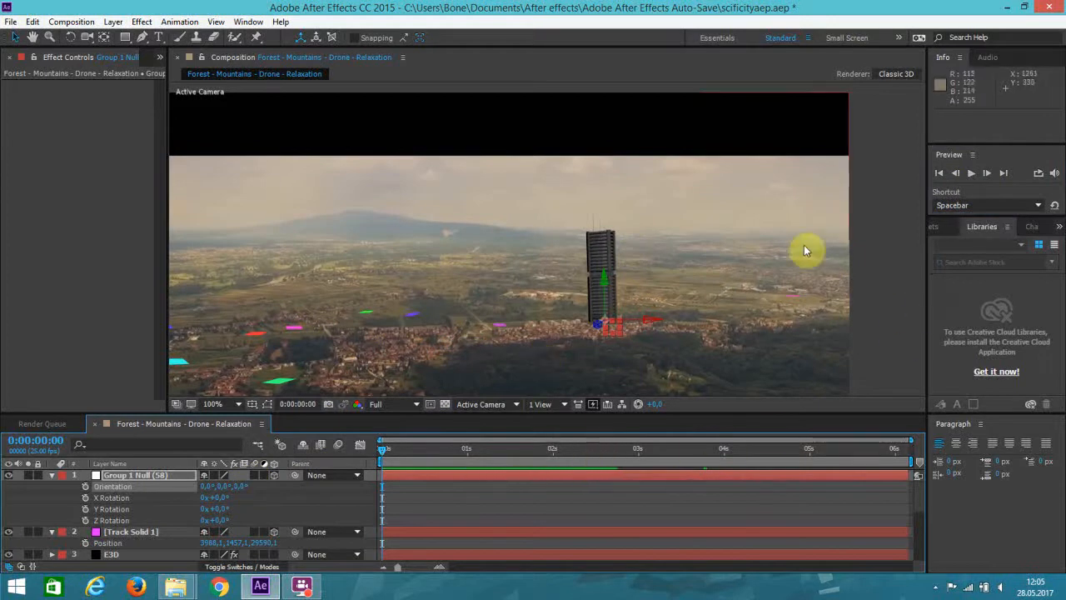
{"action": "scroll", "coordinate": [768, 247], "scroll_direction": "up", "scroll_amount": 1}
{"action": "scroll", "coordinate": [768, 249], "scroll_direction": "down", "scroll_amount": 1}
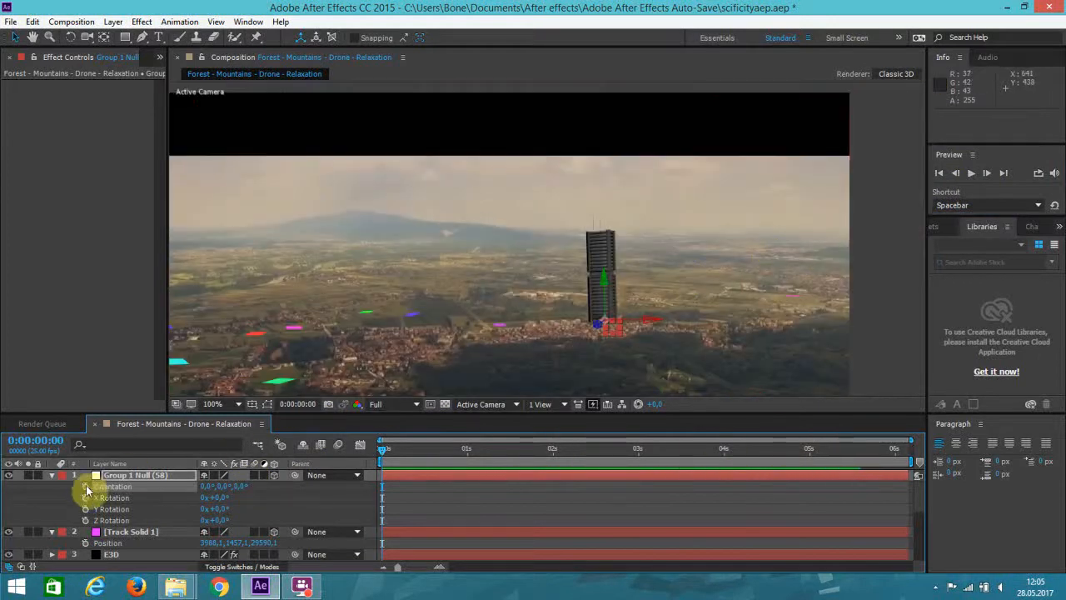
- Scale Group 1 Null up to 1549% to enlarge the tower
{"action": "left_click", "coordinate": [52, 475]}
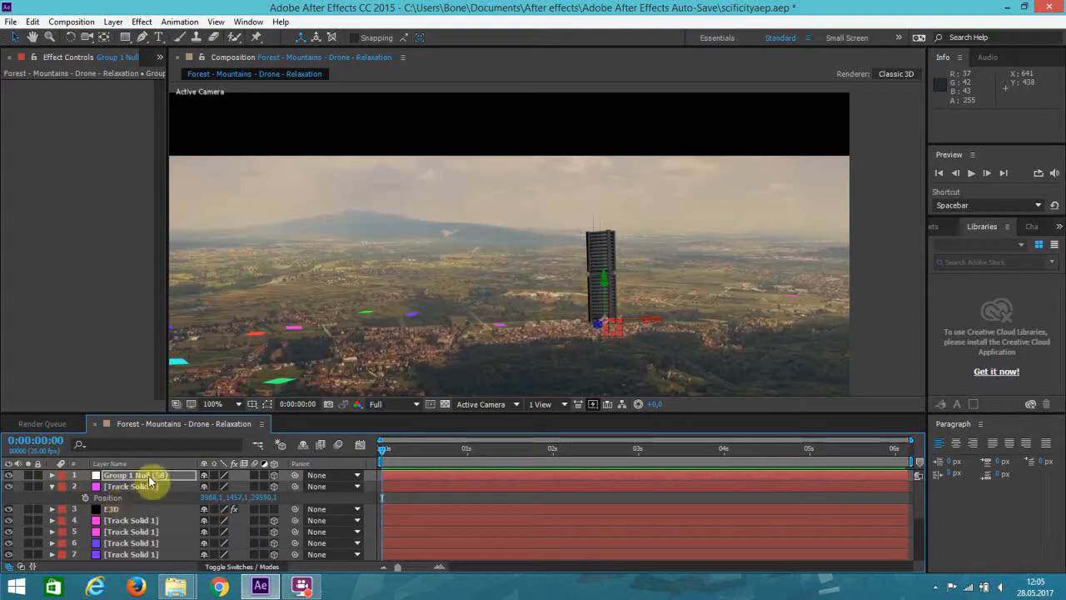
{"action": "left_click", "coordinate": [144, 477]}
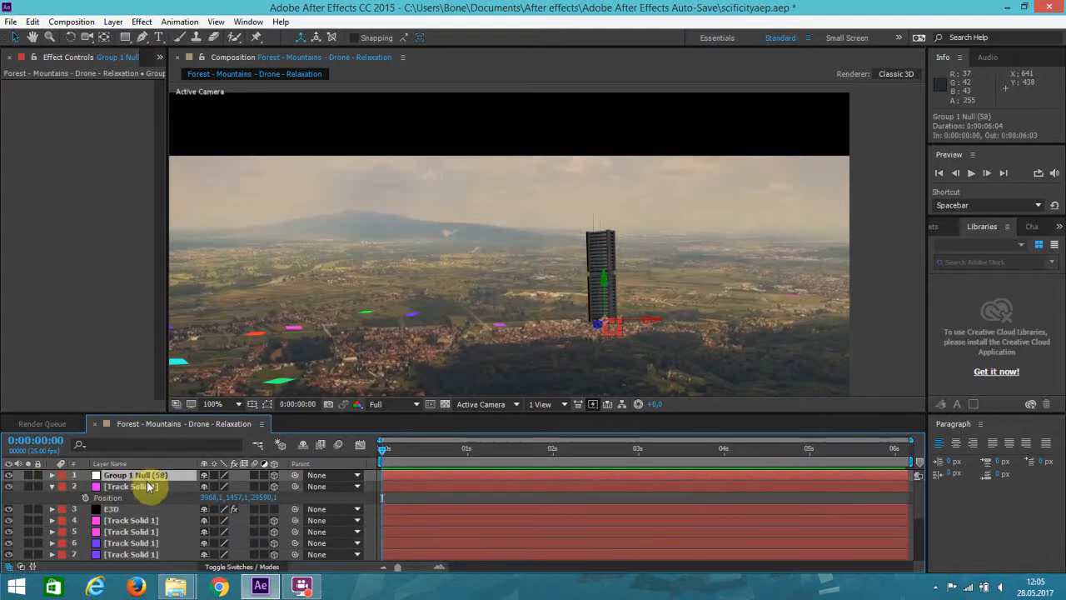
{"action": "key", "text": "s"}
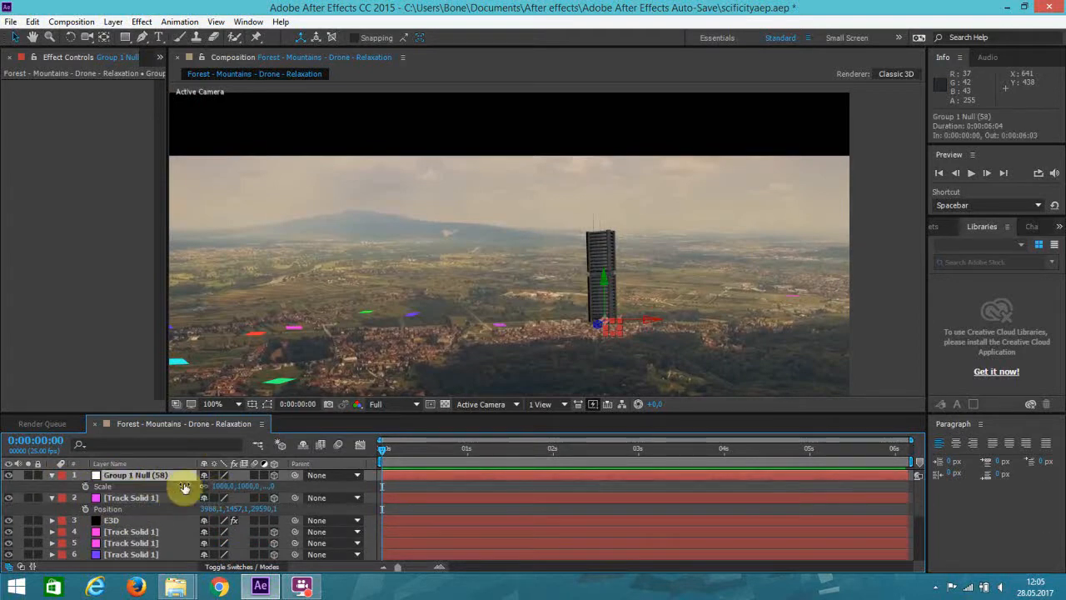
{"action": "left_click_drag", "start_coordinate": [226, 485], "coordinate": [674, 328]}
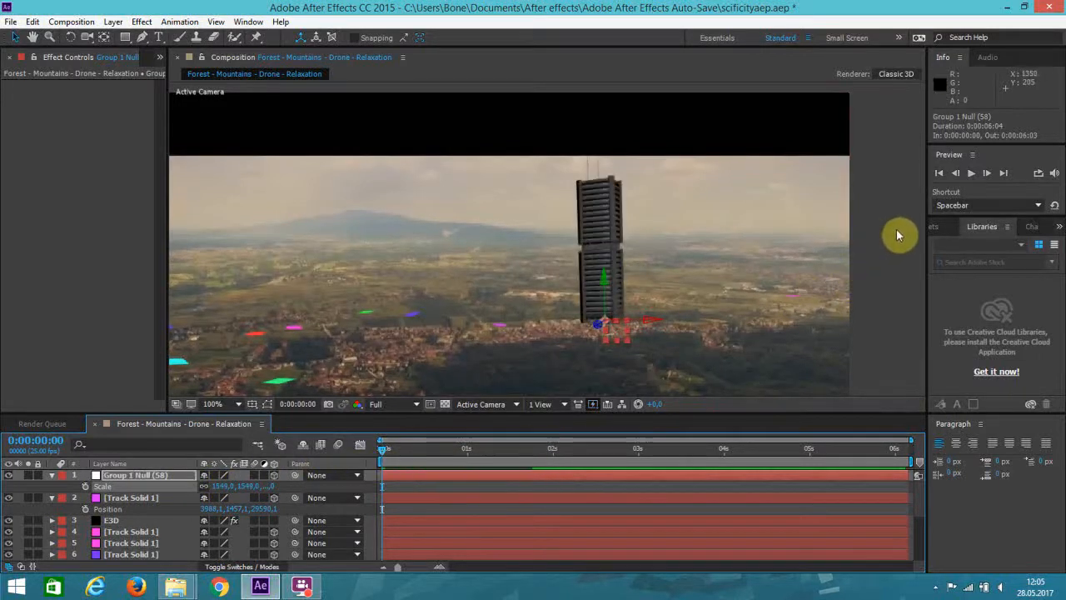
{"action": "left_click", "coordinate": [899, 235]}
- Set Group 1 Null's orientation to 357° on X and 148° on Y, leaving the null deselected
{"action": "left_click", "coordinate": [133, 474]}
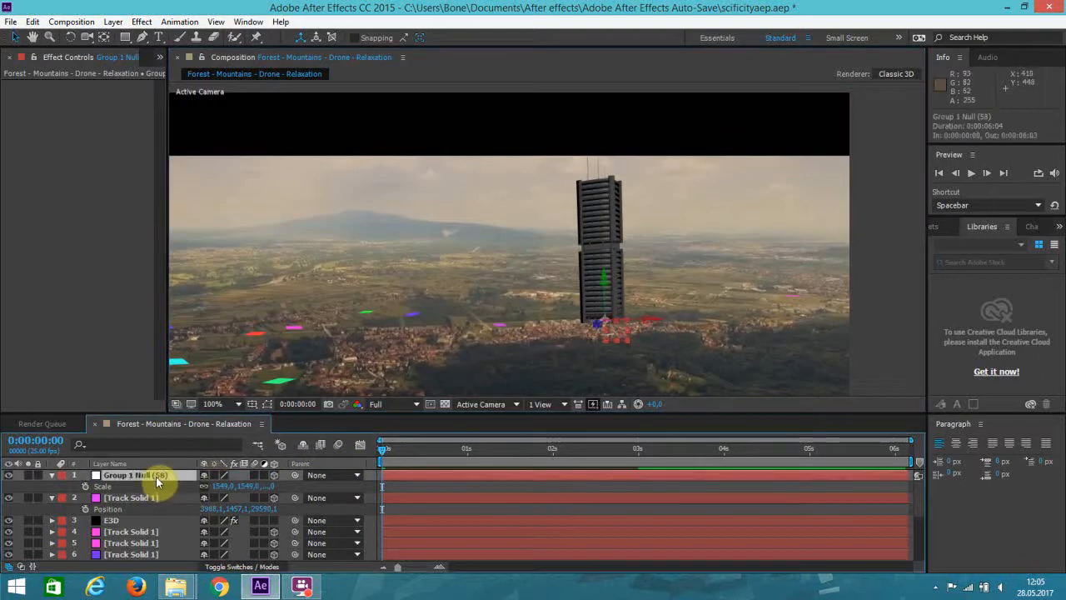
{"action": "key", "text": "r"}
{"action": "left_click_drag", "start_coordinate": [223, 487], "coordinate": [101, 488]}
{"action": "left_click_drag", "start_coordinate": [214, 489], "coordinate": [208, 490]}
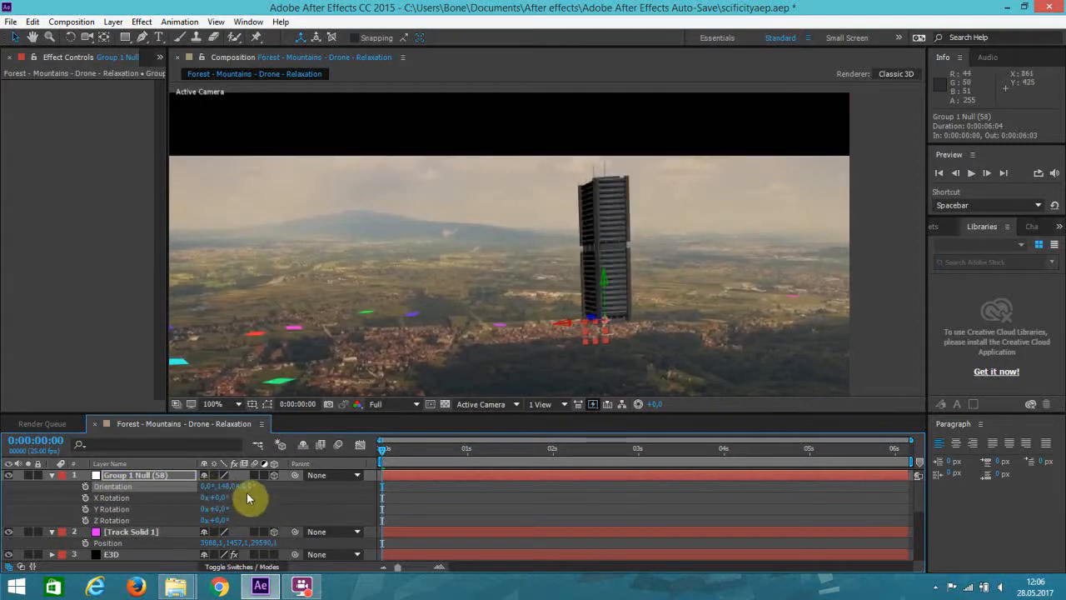
{"action": "left_click_drag", "start_coordinate": [206, 489], "coordinate": [203, 488]}
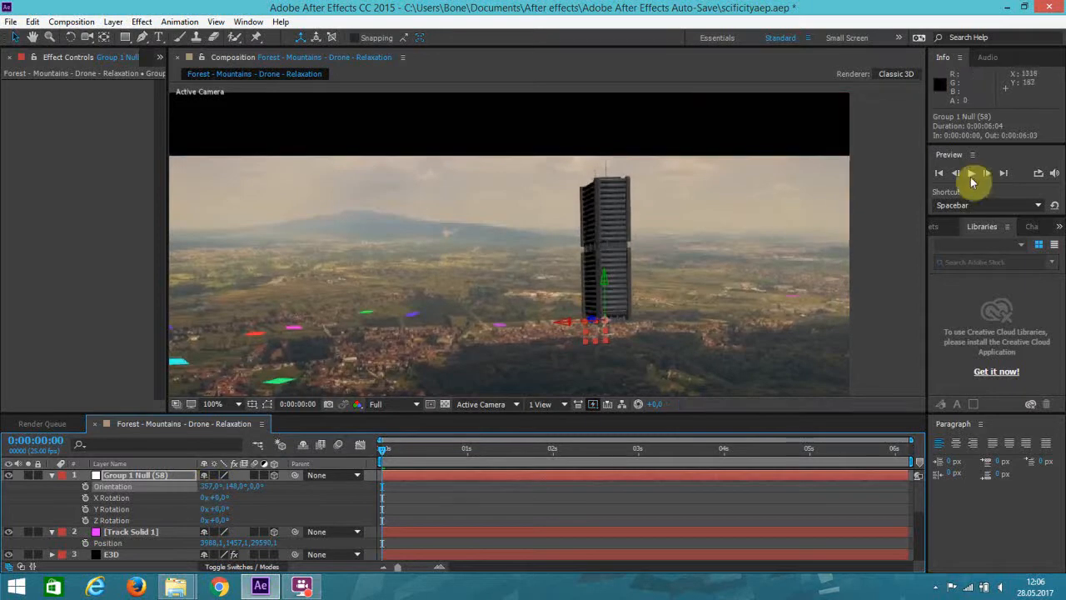
{"action": "left_click", "coordinate": [868, 168]}
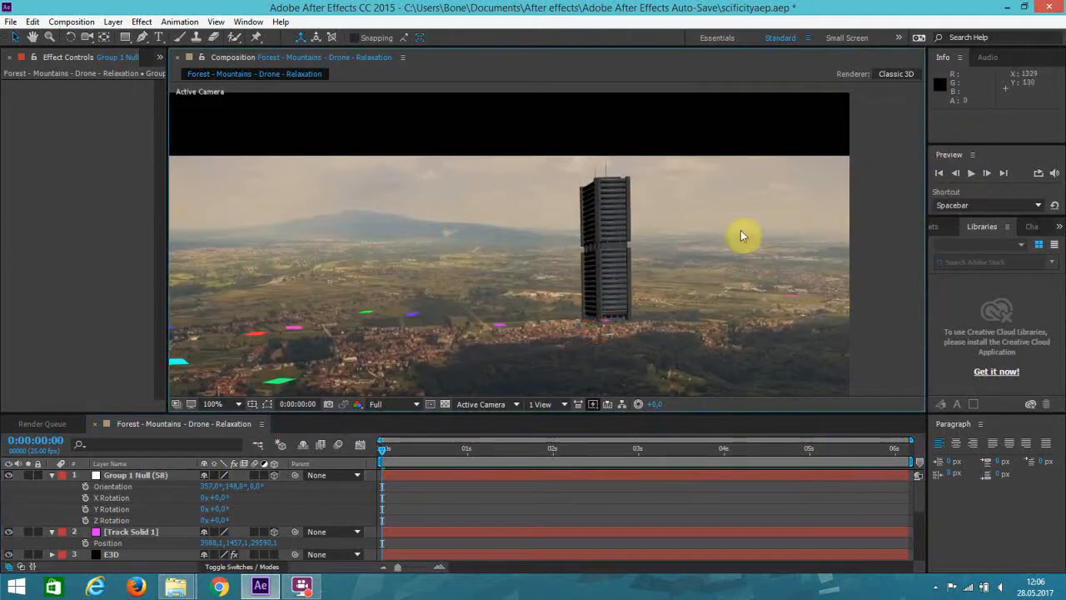
- Move Group 1 Null to about 3443, 1503, 30460 to adjust where the tower's base sits on the town
{"action": "left_click", "coordinate": [109, 487]}
{"action": "scroll", "coordinate": [546, 301], "scroll_direction": "up", "scroll_amount": 2}
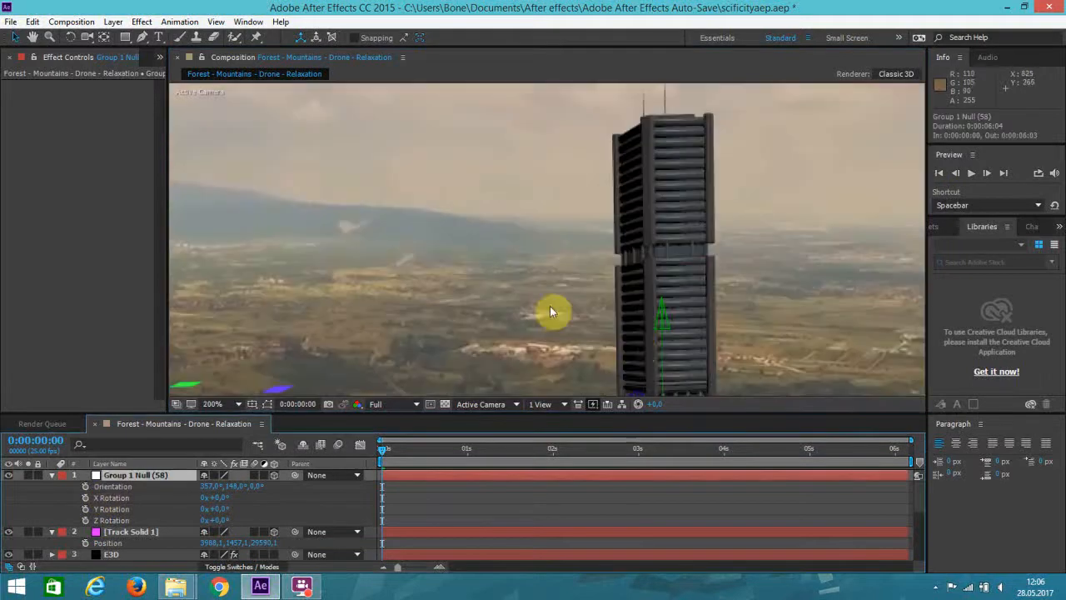
{"action": "left_click_drag", "start_coordinate": [620, 275], "coordinate": [627, 276]}
{"action": "scroll", "coordinate": [650, 299], "scroll_direction": "up", "scroll_amount": 1}
{"action": "scroll", "coordinate": [649, 298], "scroll_direction": "down", "scroll_amount": 1}
{"action": "left_click_drag", "start_coordinate": [648, 324], "coordinate": [564, 298]}
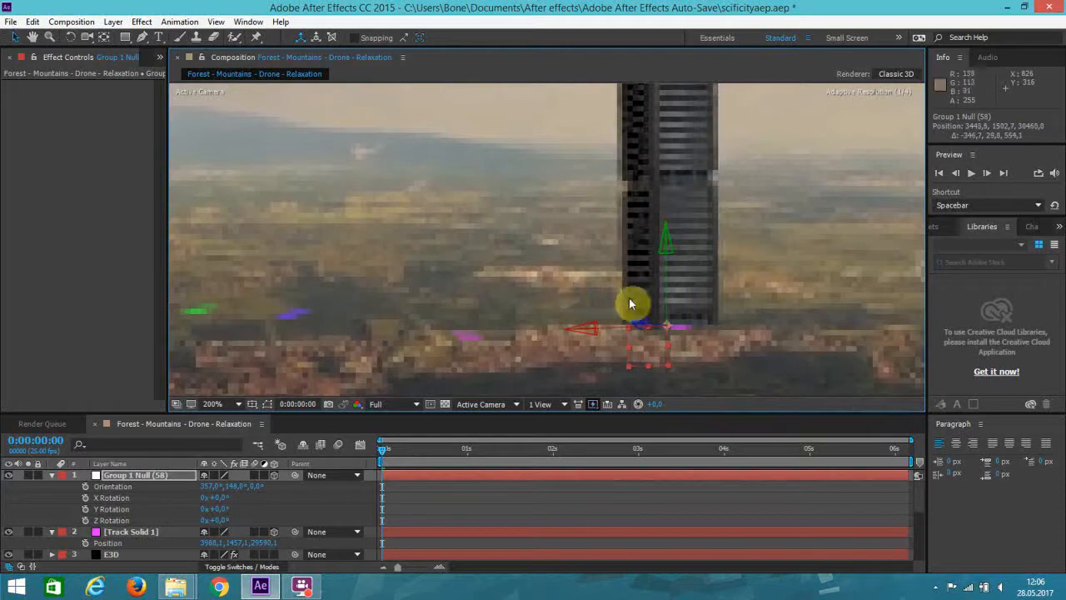
- Deselect the null and preview the shot at 100% magnification
{"action": "key", "text": "comma"}
{"action": "left_click", "coordinate": [883, 283]}
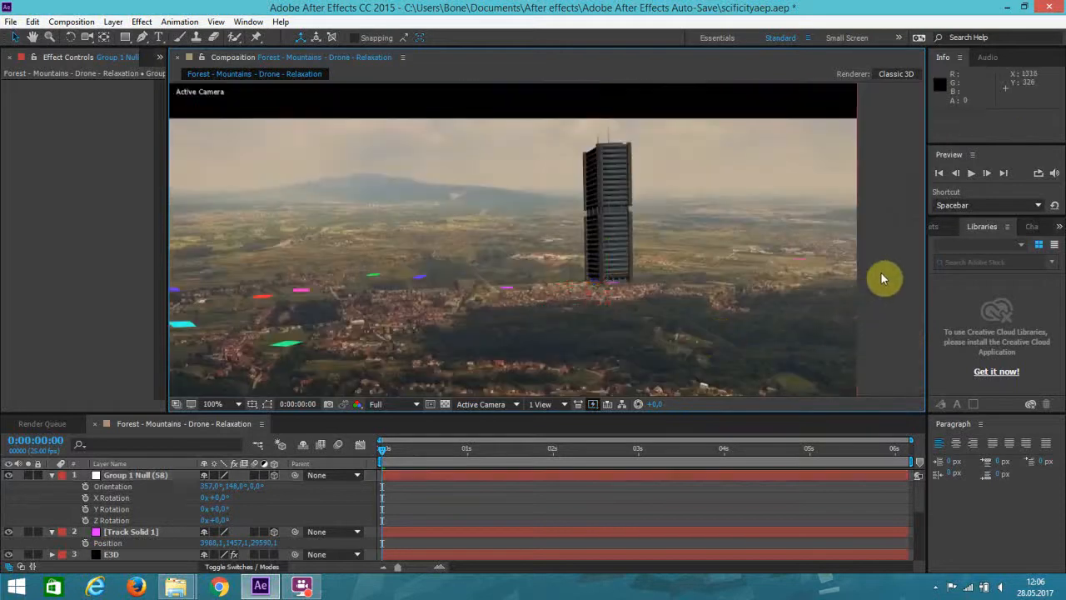
{"action": "left_click", "coordinate": [969, 175]}
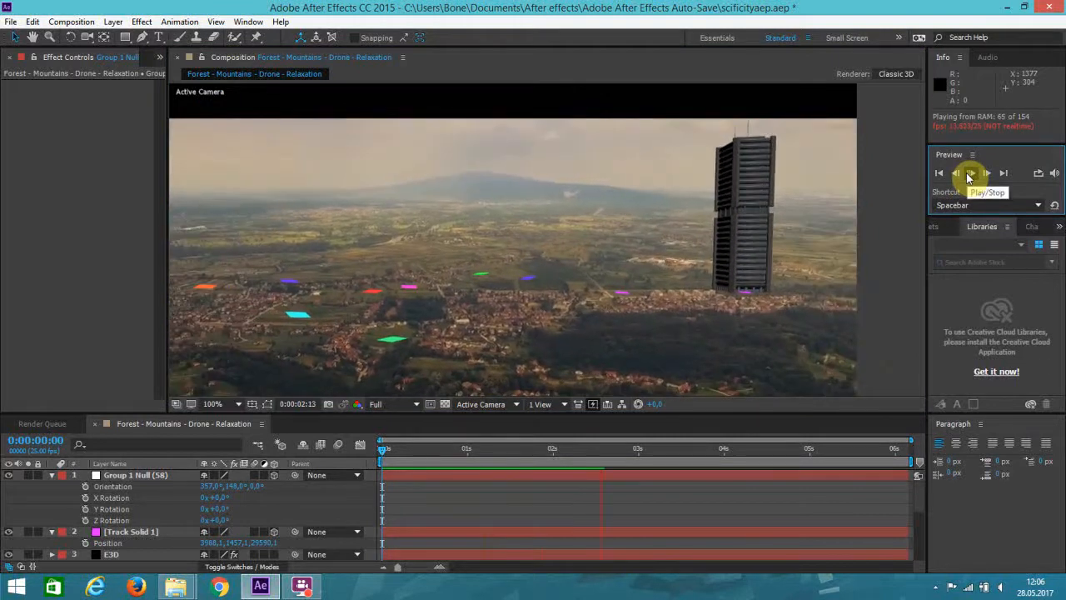
- Stop the preview and stretch the E3D layer's tower Group Folder to 179.4% Y scale in Scene Setup, accepting the change
{"action": "left_click", "coordinate": [969, 176]}
{"action": "scroll", "coordinate": [676, 195], "scroll_direction": "down", "scroll_amount": 1}
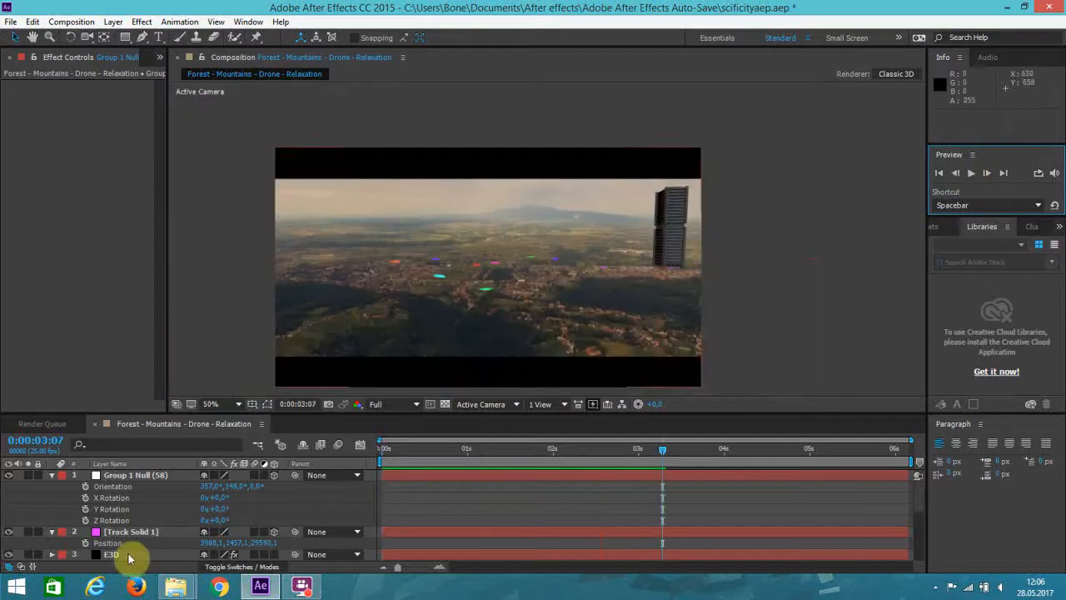
{"action": "left_click", "coordinate": [117, 551]}
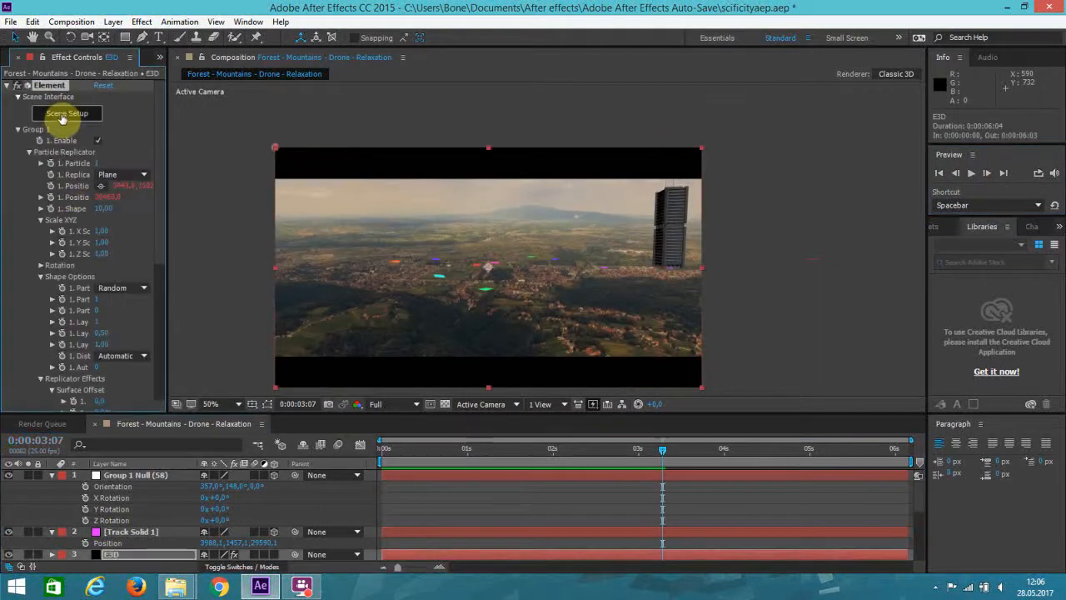
{"action": "left_click", "coordinate": [64, 114]}
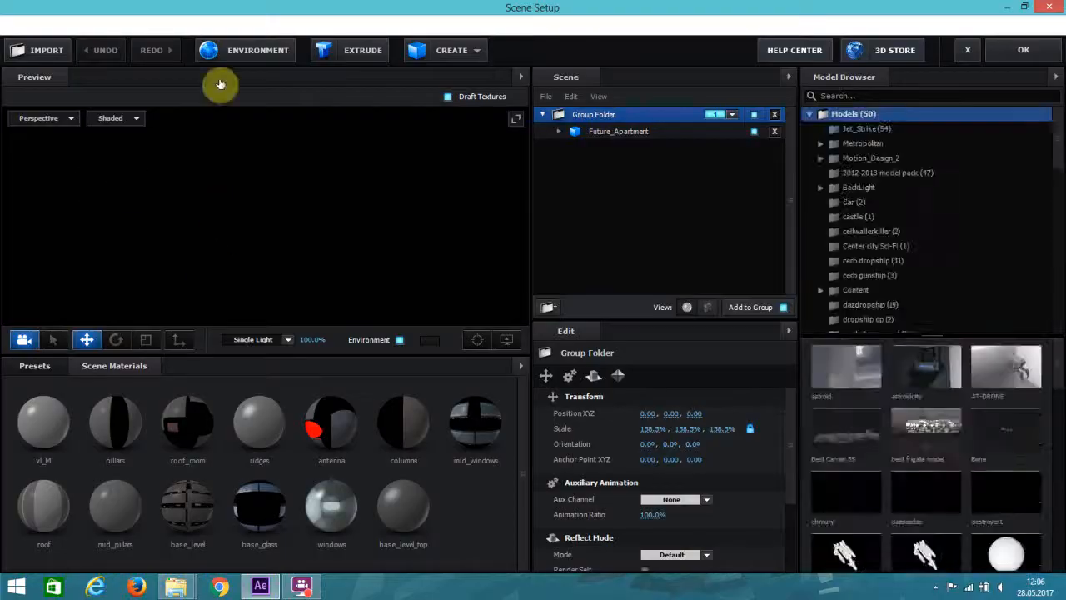
{"action": "left_click", "coordinate": [145, 338]}
{"action": "mouse_move", "coordinate": [316, 260]}
{"action": "left_mouse_down"}
{"action": "mouse_move", "coordinate": [357, 300]}
{"action": "mouse_move", "coordinate": [303, 305]}
{"action": "mouse_move", "coordinate": [303, 269]}
{"action": "left_mouse_up"}
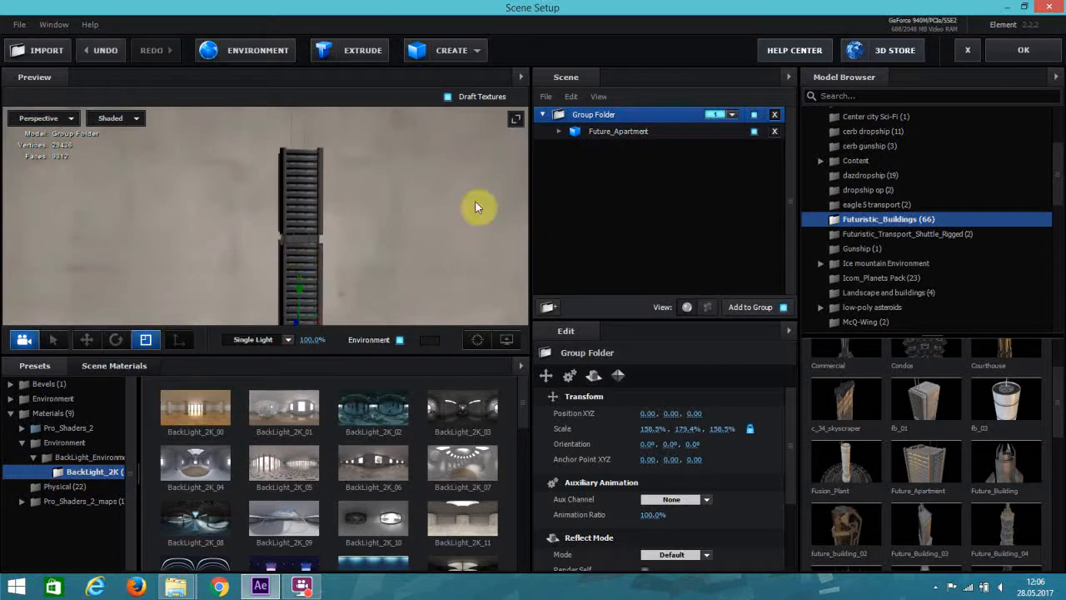
{"action": "left_click", "coordinate": [1024, 58]}
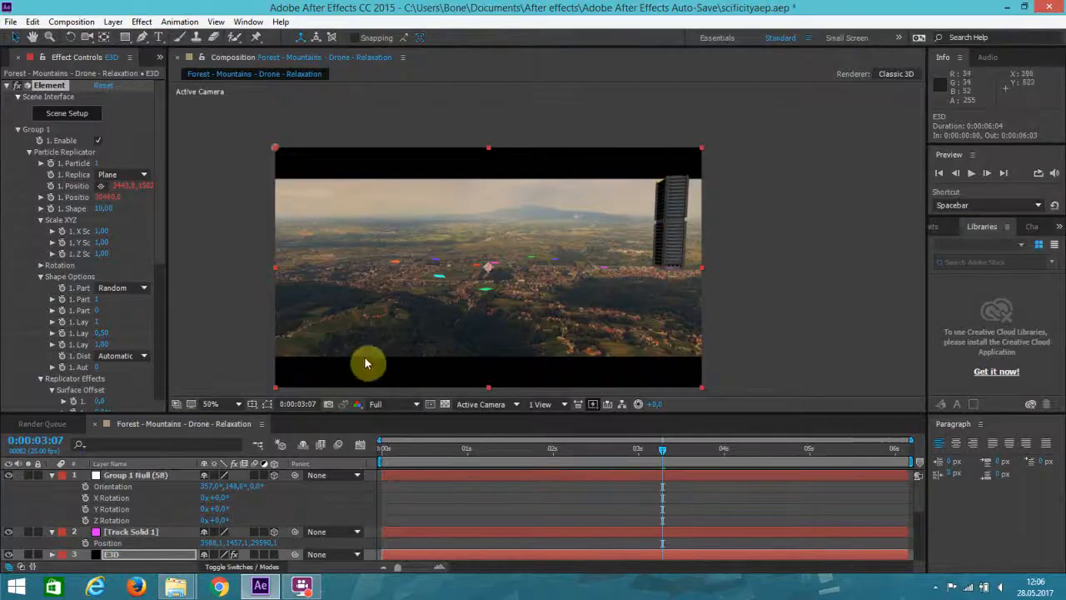
- Add a new black solid directly above the E3D layer and lower its opacity to about 6%
{"action": "left_click", "coordinate": [51, 476]}
{"action": "scroll", "coordinate": [447, 214], "scroll_direction": "up", "scroll_amount": 2}
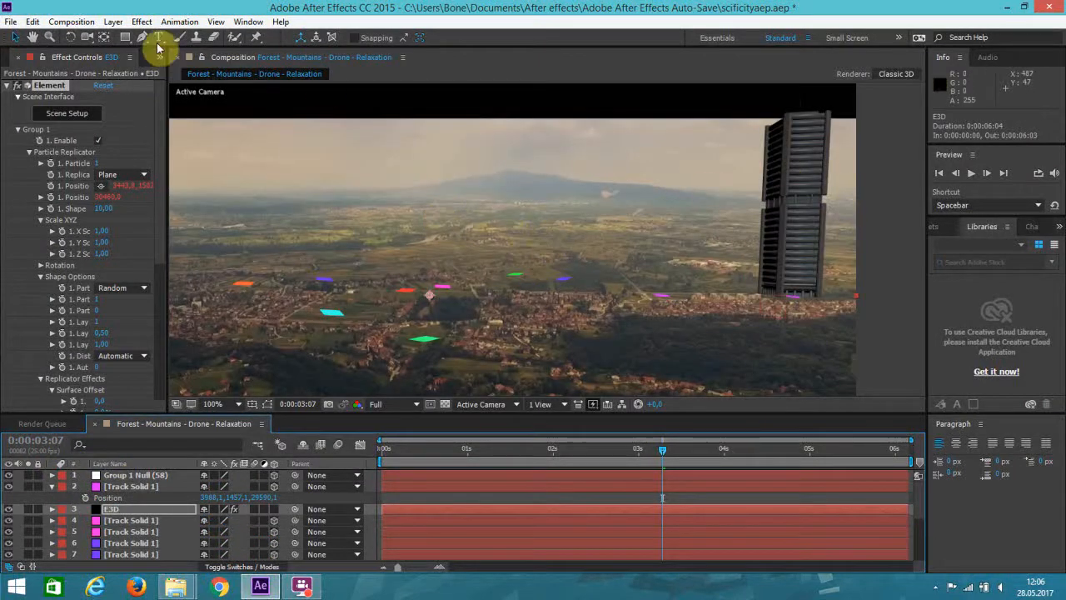
{"action": "left_click", "coordinate": [112, 21]}
{"action": "mouse_move", "coordinate": [158, 40]}
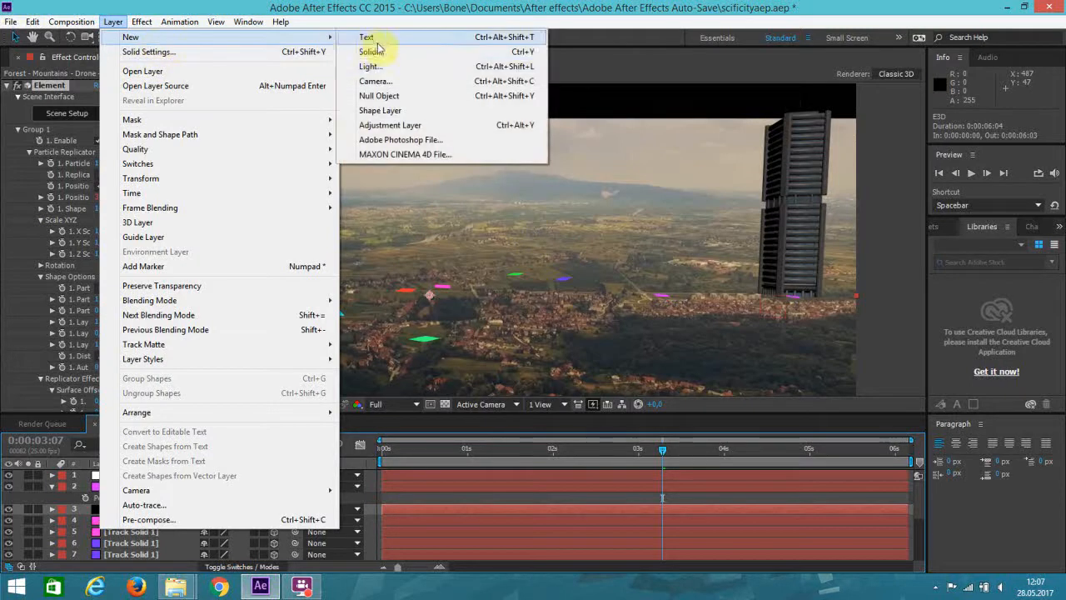
{"action": "left_click", "coordinate": [371, 51]}
{"action": "key", "text": "Return"}
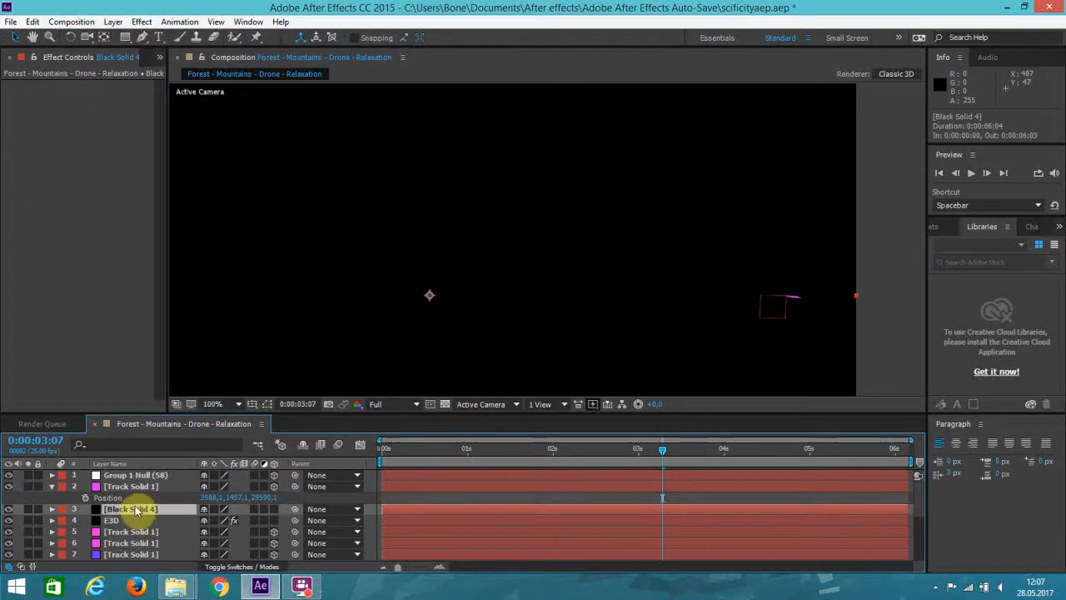
{"action": "key", "text": "t"}
{"action": "left_click_drag", "start_coordinate": [206, 520], "coordinate": [136, 505]}
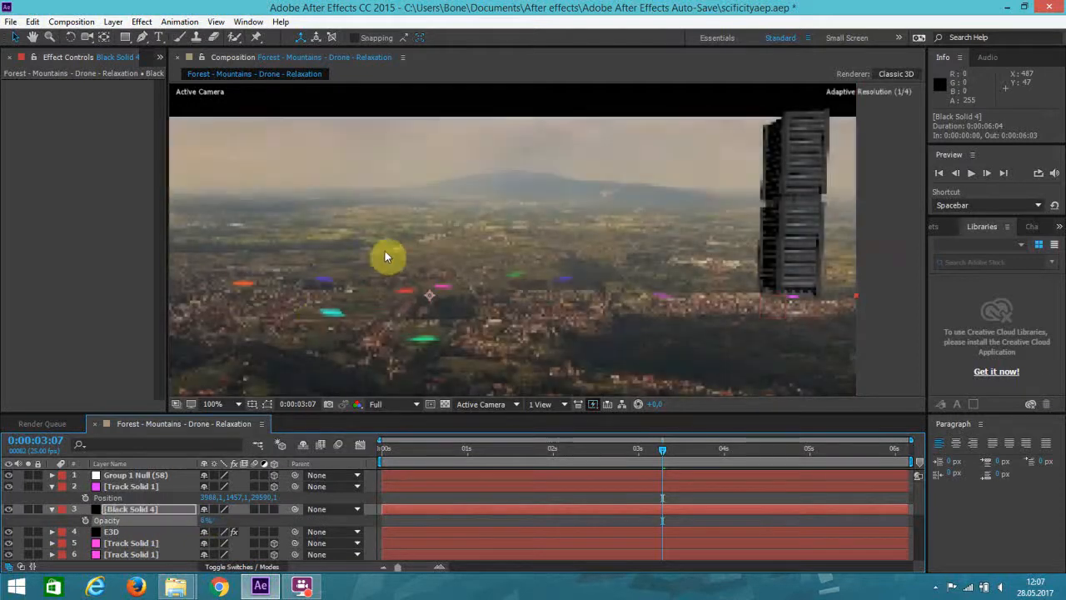
- Draw a wide rectangular mask on the black solid covering the picture area between the letterbox bars, and align its upper corners
{"action": "key", "text": "comma"}
{"action": "left_click", "coordinate": [125, 37]}
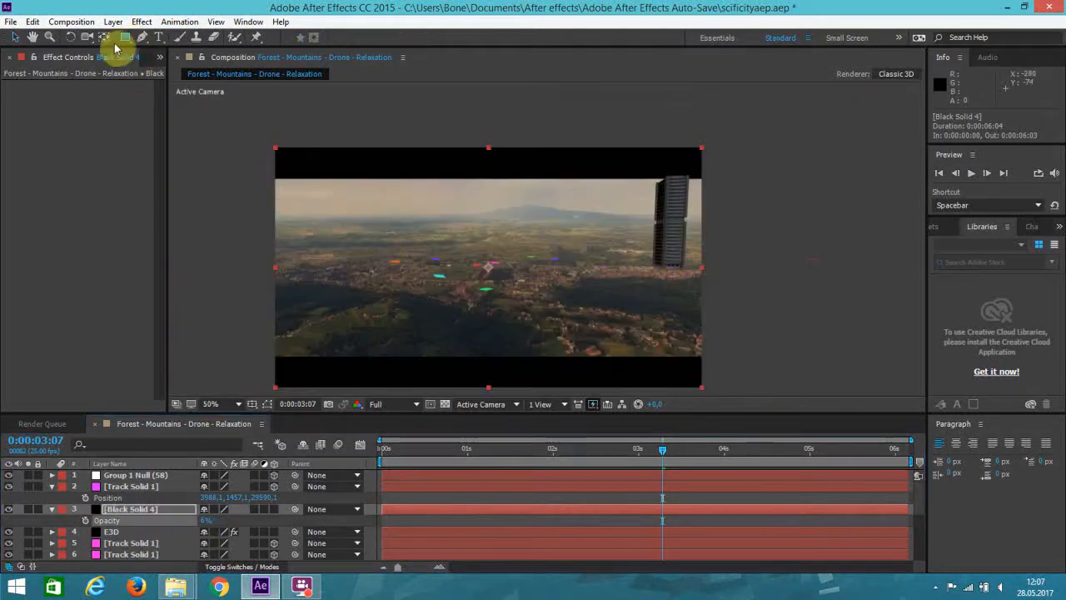
{"action": "left_click_drag", "start_coordinate": [177, 179], "coordinate": [781, 358]}
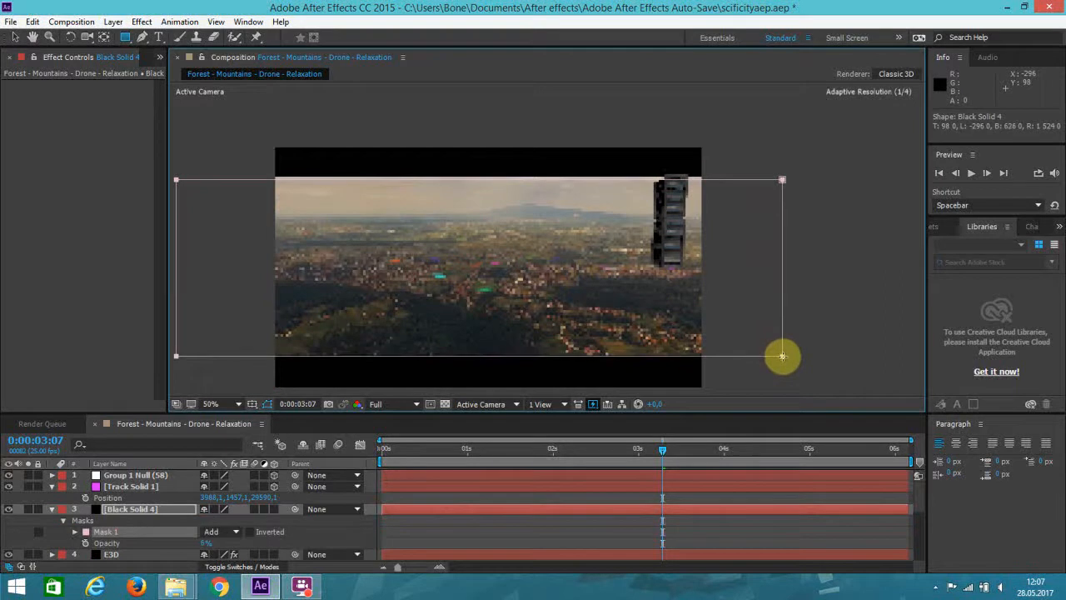
{"action": "left_click", "coordinate": [15, 37]}
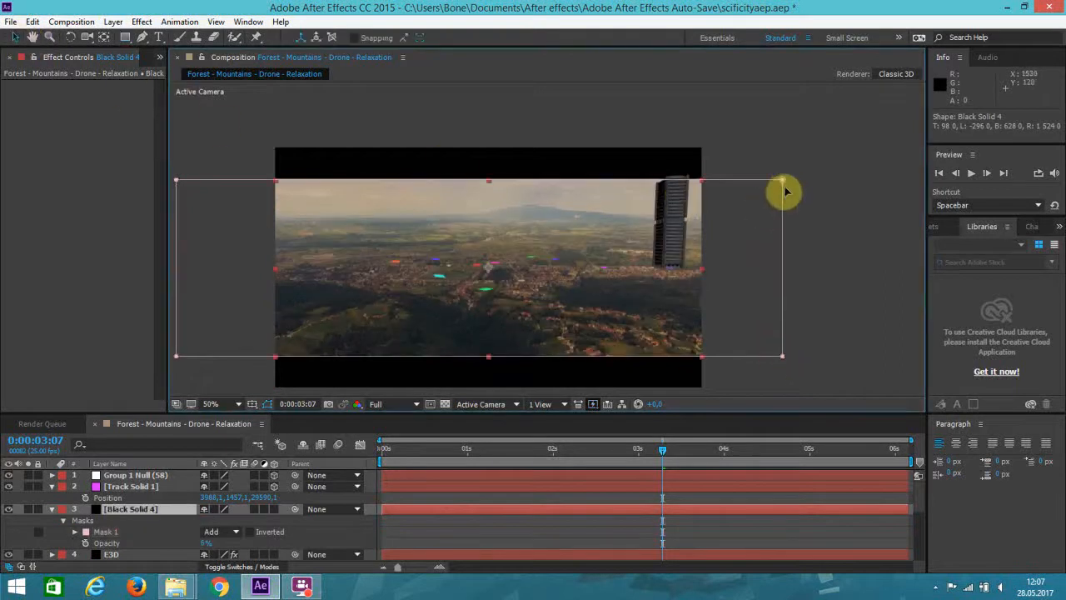
{"action": "left_click_drag", "start_coordinate": [808, 160], "coordinate": [190, 178]}
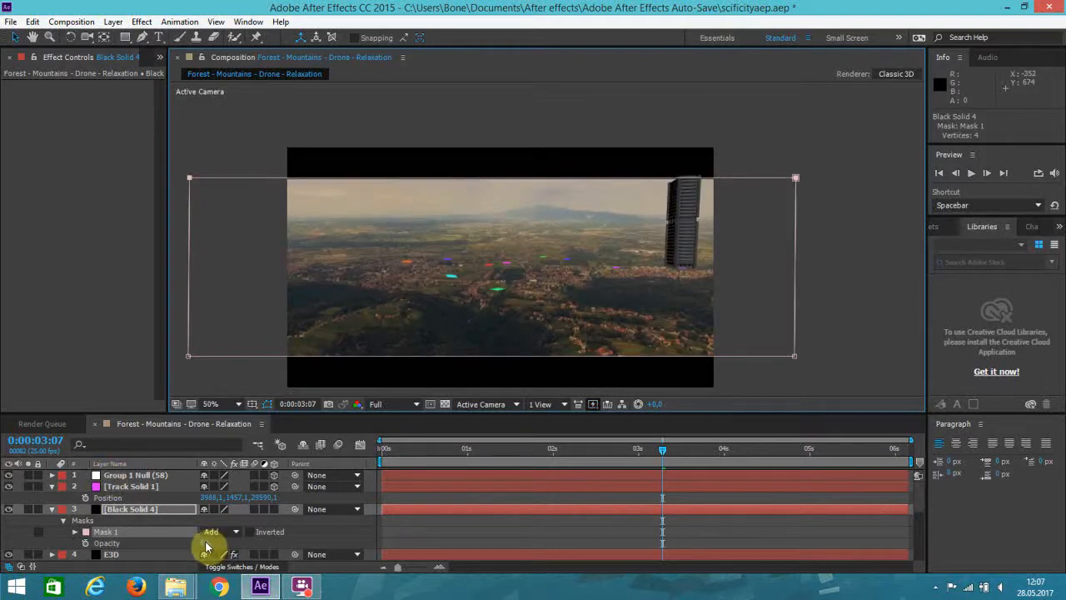
- Set the black solid's opacity to 100% and invert its mask
{"action": "left_click_drag", "start_coordinate": [205, 545], "coordinate": [291, 538]}
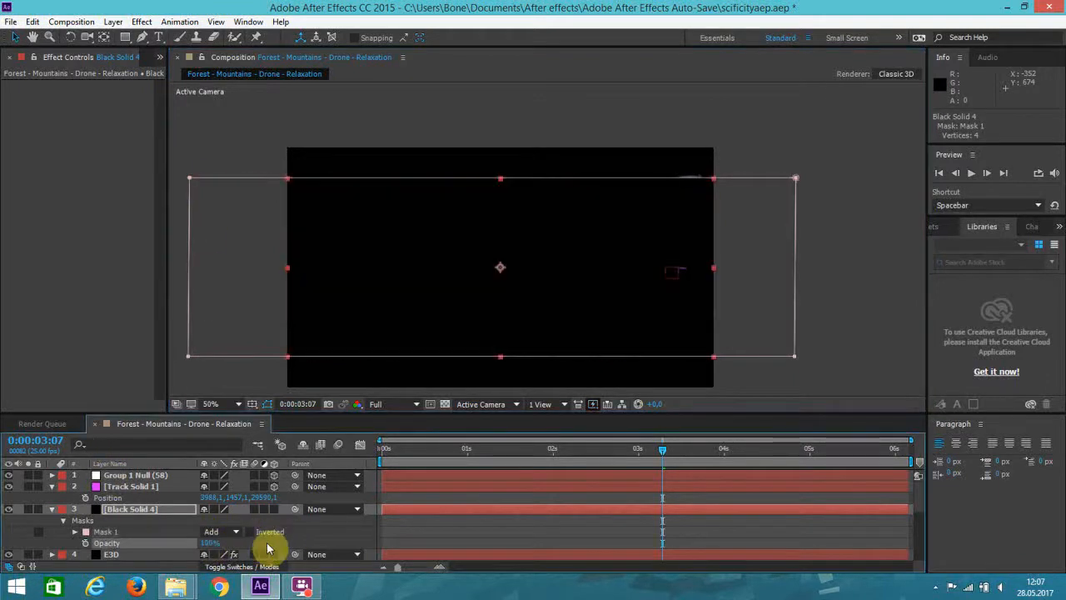
{"action": "left_click", "coordinate": [252, 533]}
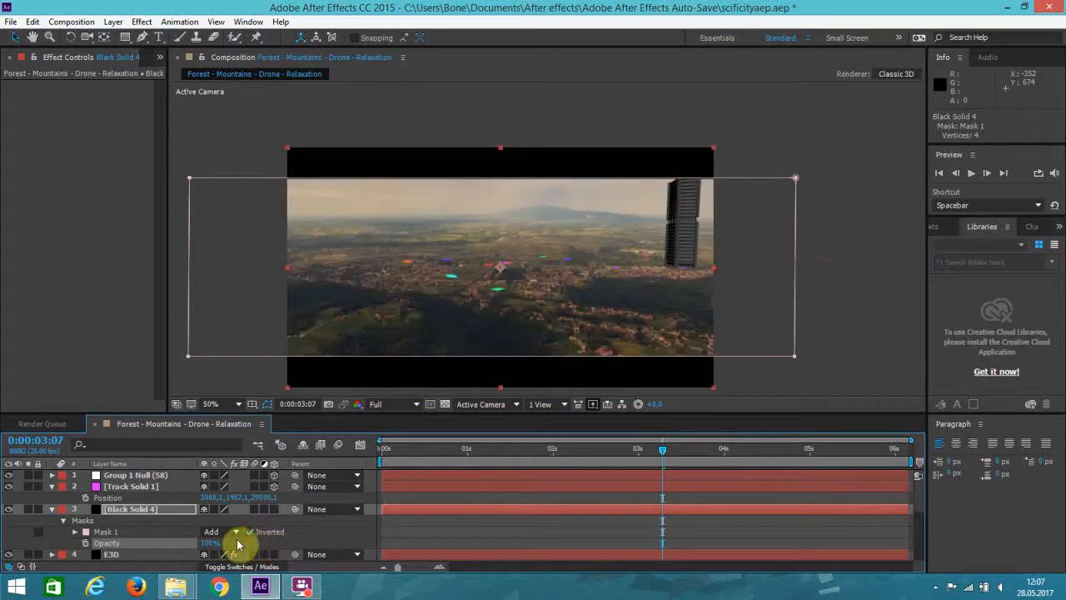
- Fine-tune the mask's upper corners along the upper letterbox edge and hide the mask outline
{"action": "left_click", "coordinate": [189, 179]}
{"action": "left_click", "coordinate": [185, 205]}
{"action": "left_click", "coordinate": [189, 179]}
{"action": "left_click_drag", "start_coordinate": [180, 197], "coordinate": [797, 180]}
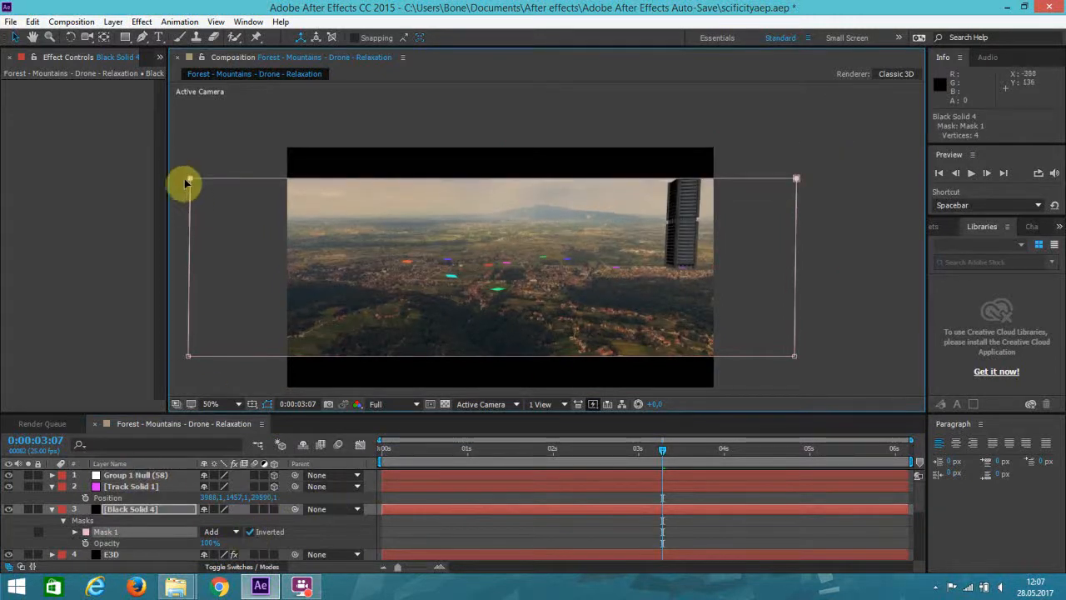
{"action": "left_click", "coordinate": [267, 404]}
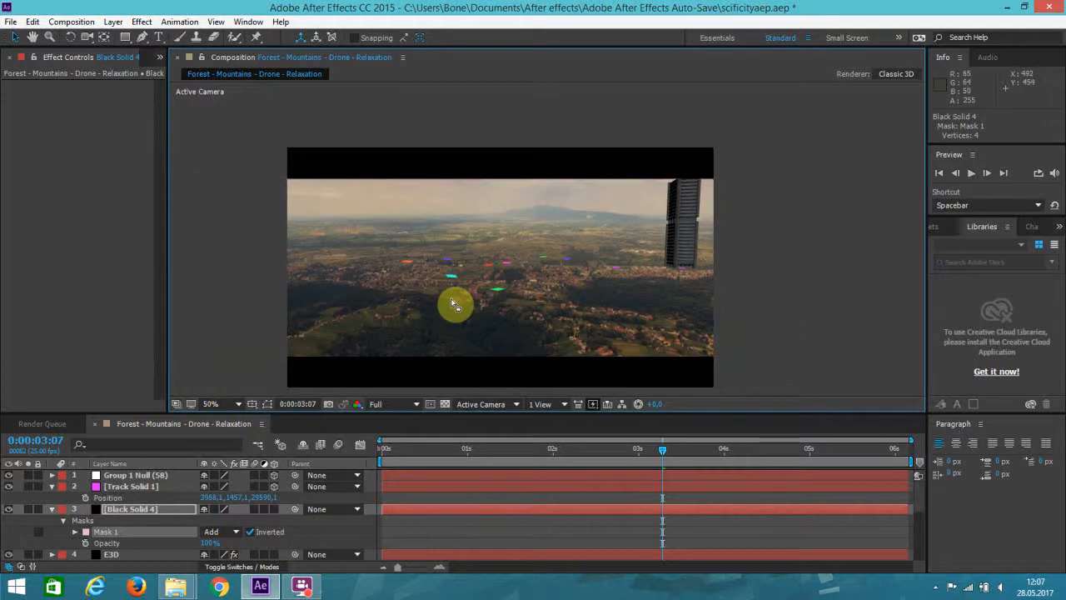
{"action": "key", "text": "slash"}
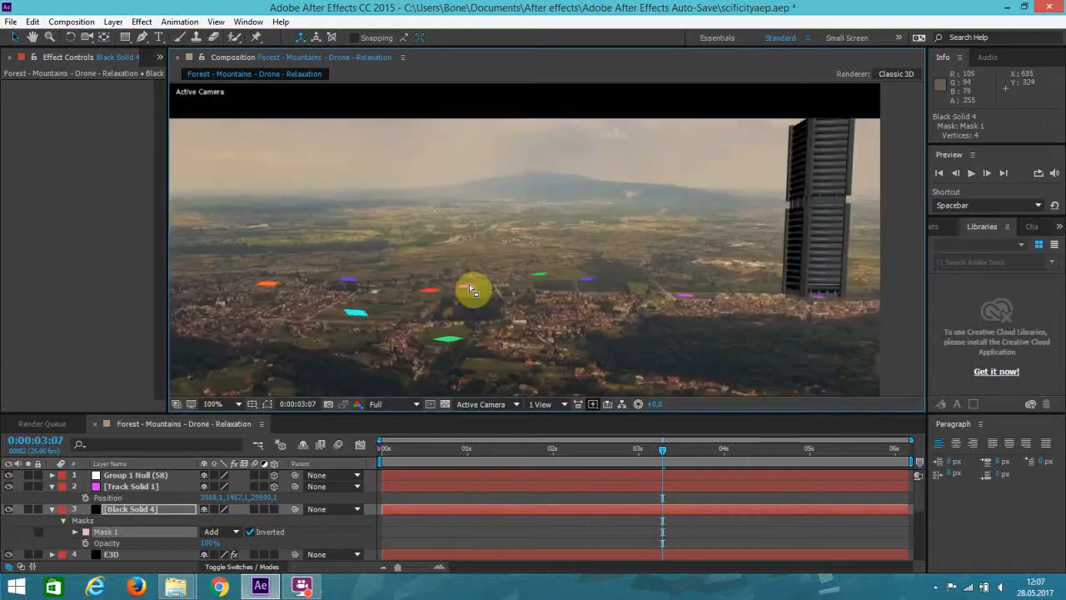
{"action": "key", "text": "comma"}
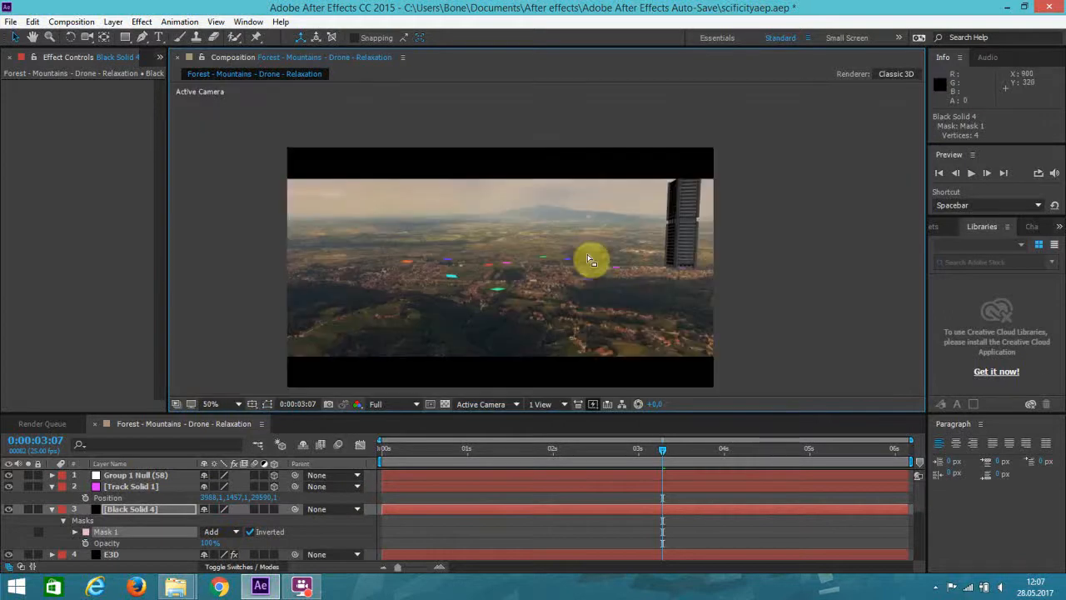
- Return to the first frame and collapse the properties of Black Solid 4 and the Track Solid 1 above it
{"action": "left_click", "coordinate": [939, 175]}
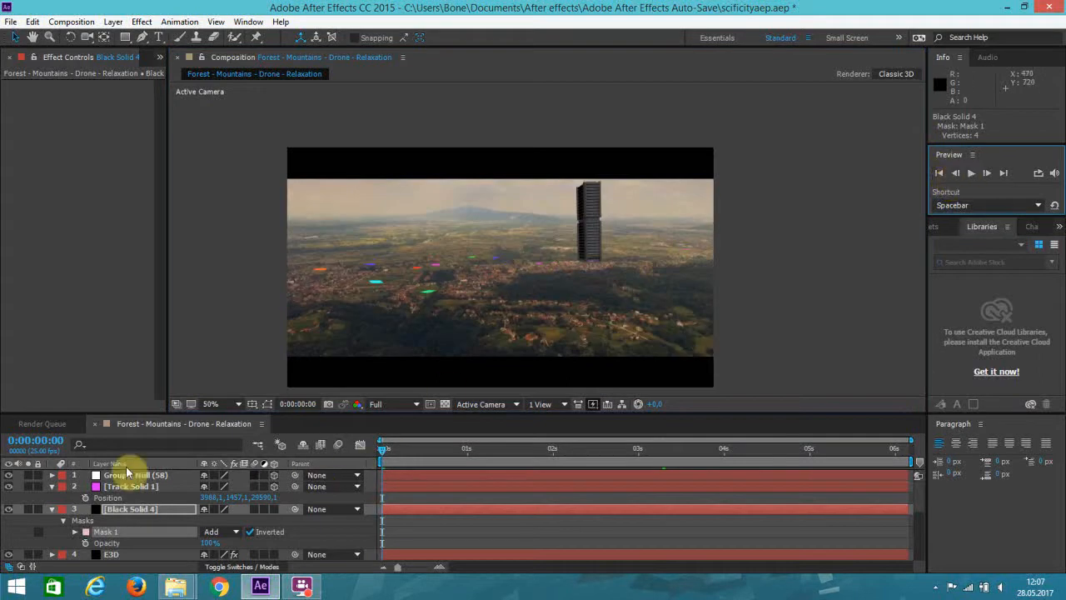
{"action": "left_click", "coordinate": [51, 509]}
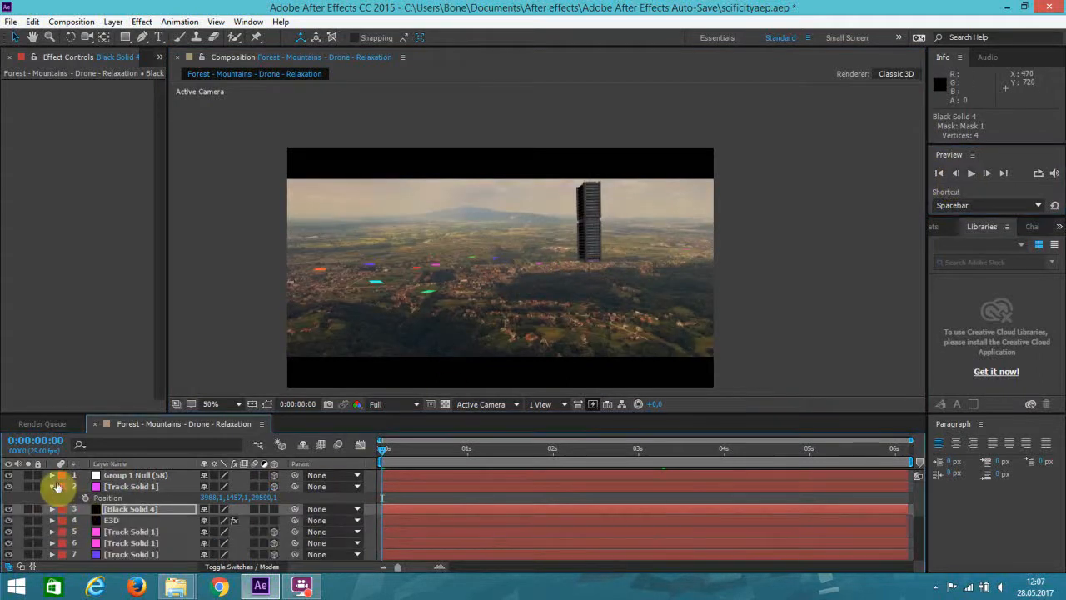
{"action": "left_click", "coordinate": [53, 487]}
- Create a new comp-size black solid named E3D-2 above the E3D layer
{"action": "left_click", "coordinate": [117, 510]}
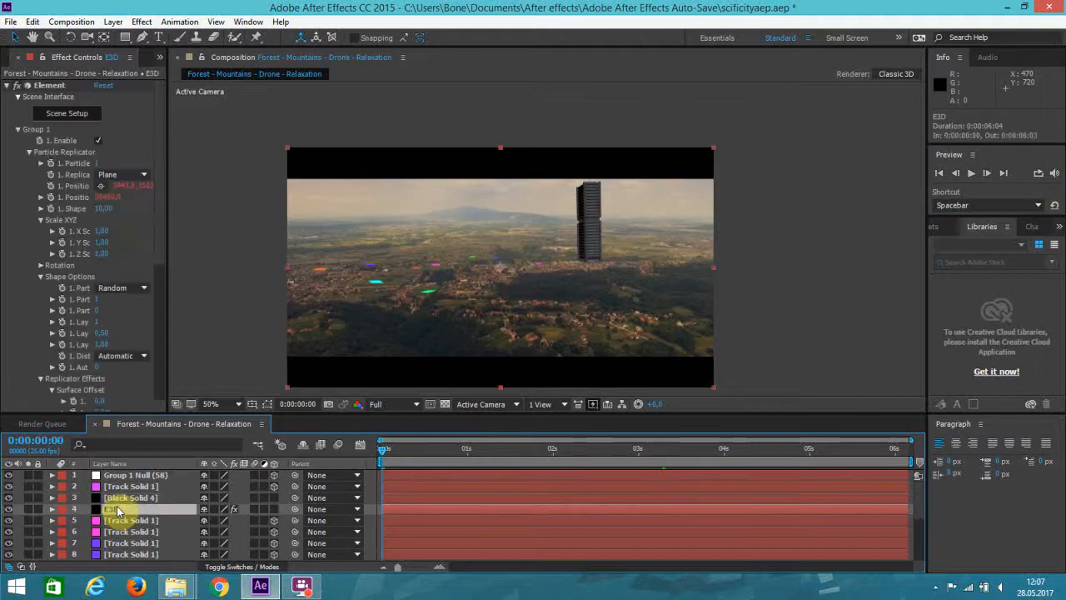
{"action": "left_click", "coordinate": [114, 22]}
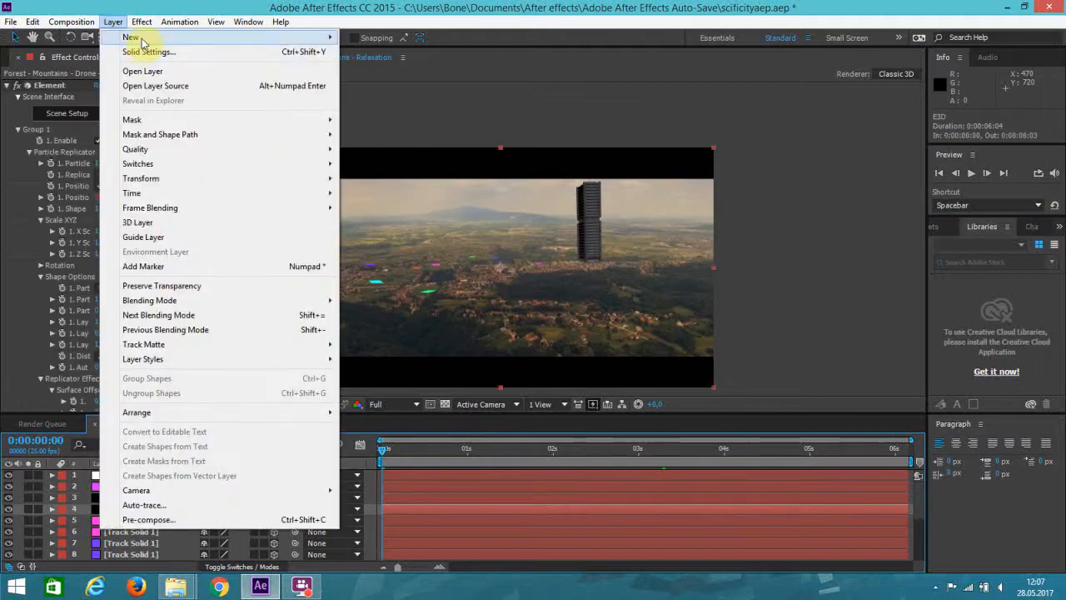
{"action": "mouse_move", "coordinate": [129, 36]}
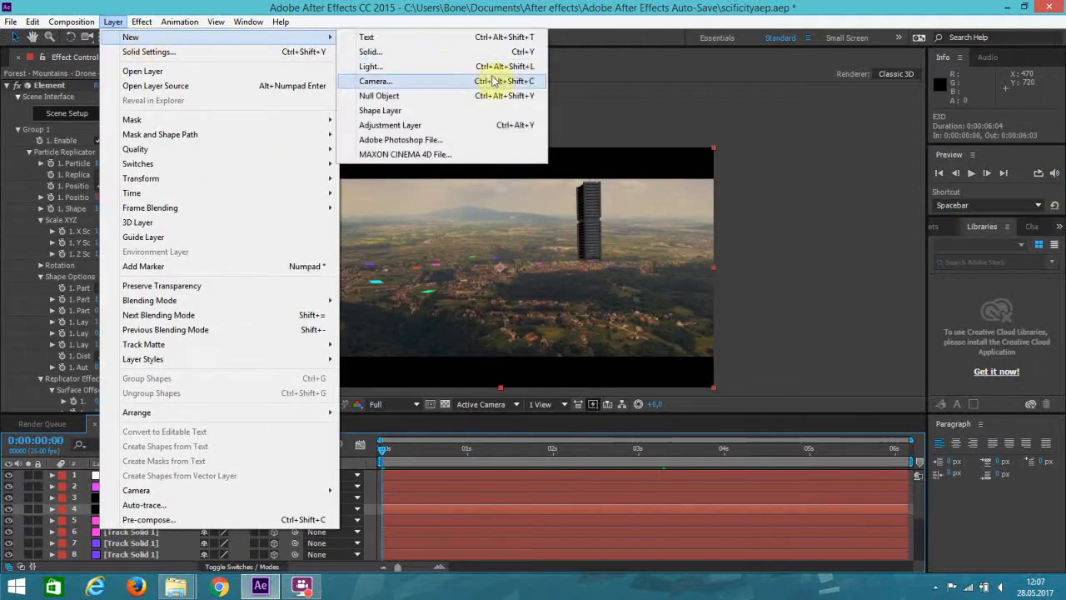
{"action": "left_click", "coordinate": [428, 58]}
{"action": "key", "text": "BackSpace"}
{"action": "type", "text": "E3D-3"}
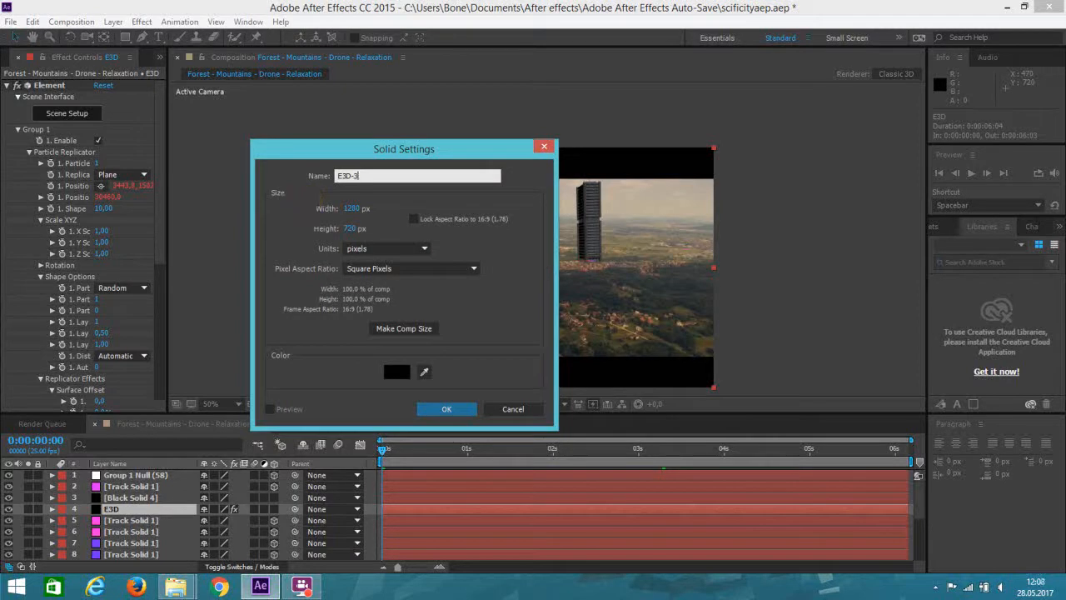
{"action": "key", "text": "BackSpace"}
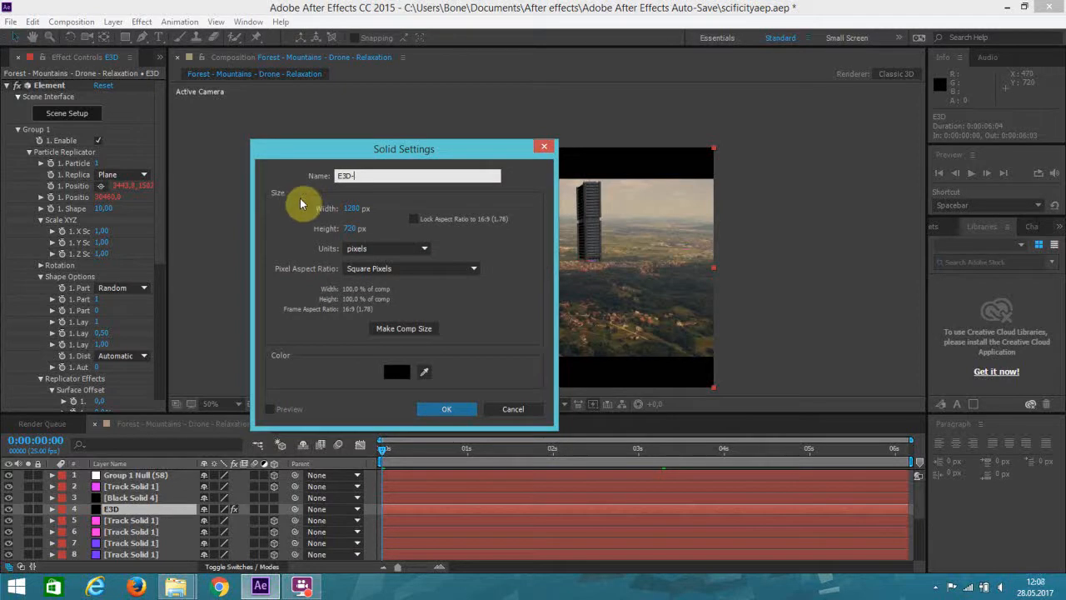
{"action": "type", "text": "2"}
{"action": "key", "text": "Return"}
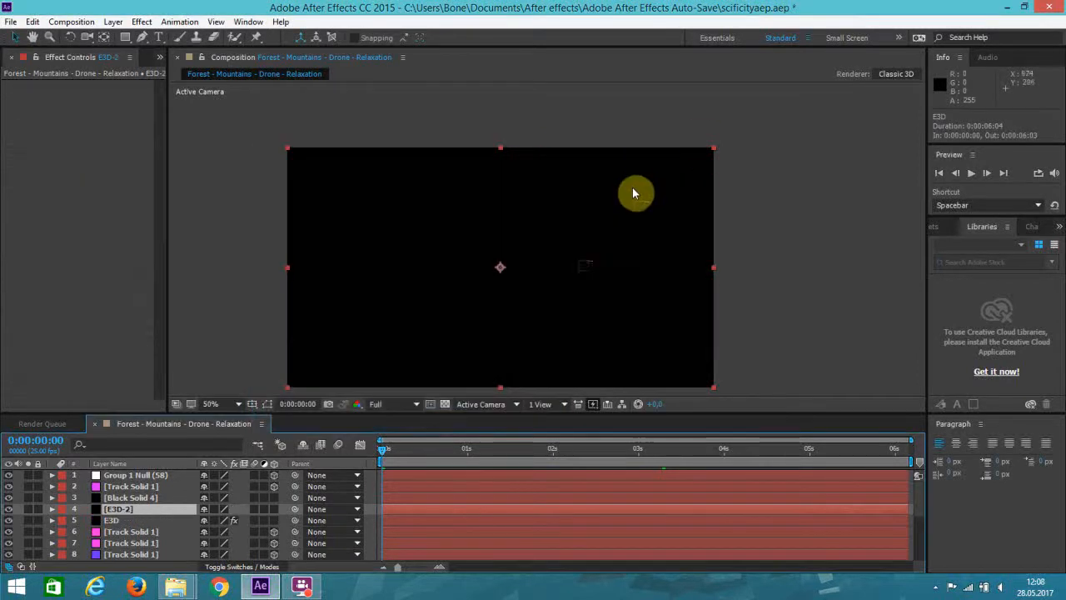
- Apply the Video Copilot Element effect to the E3D-2 solid
{"action": "left_click", "coordinate": [142, 22]}
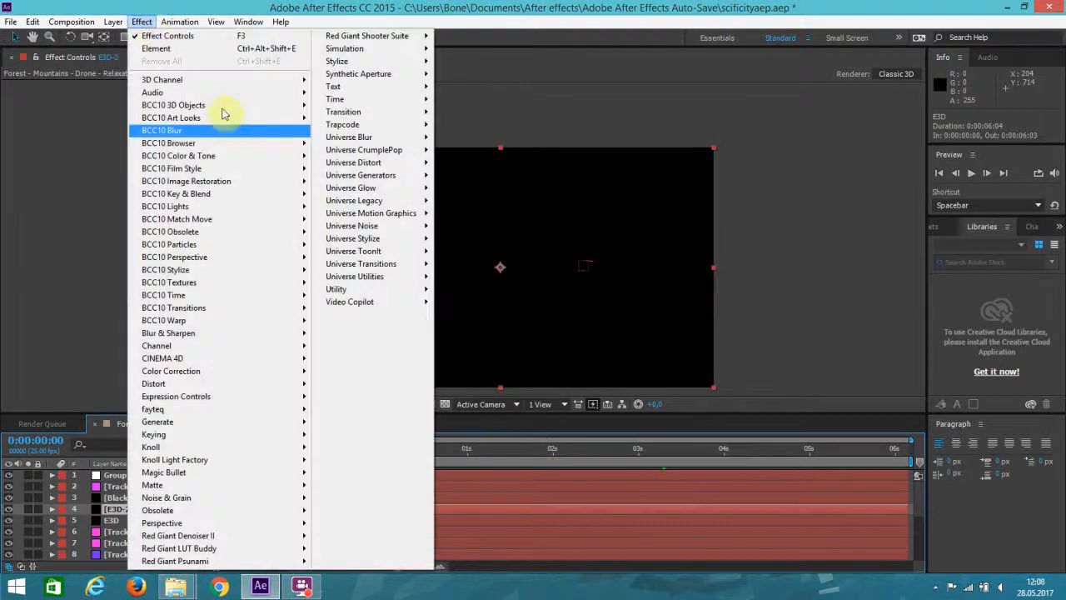
{"action": "mouse_move", "coordinate": [409, 304]}
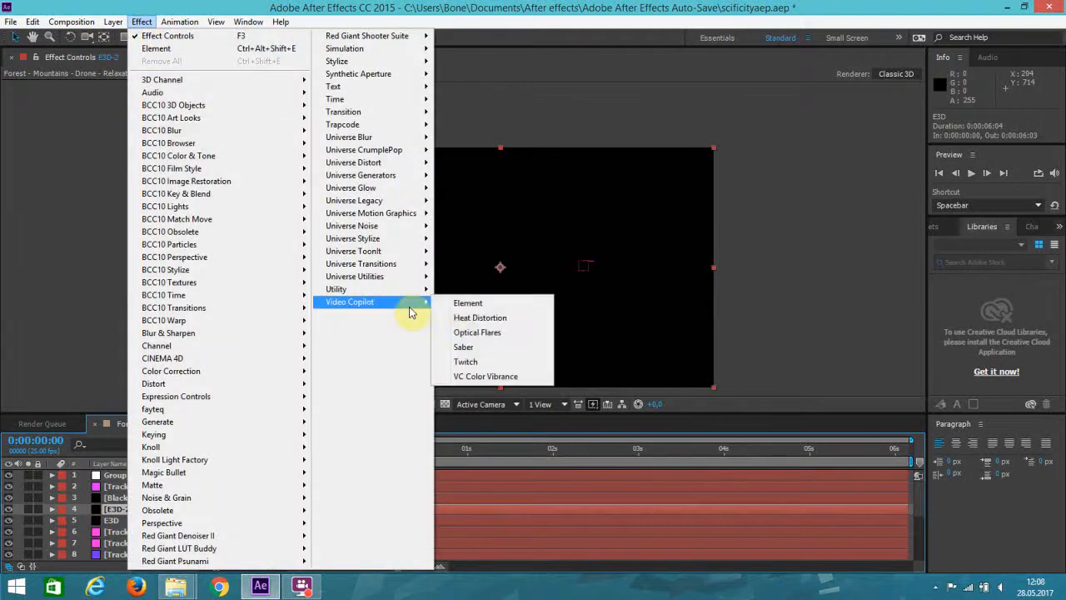
{"action": "left_click", "coordinate": [463, 305]}
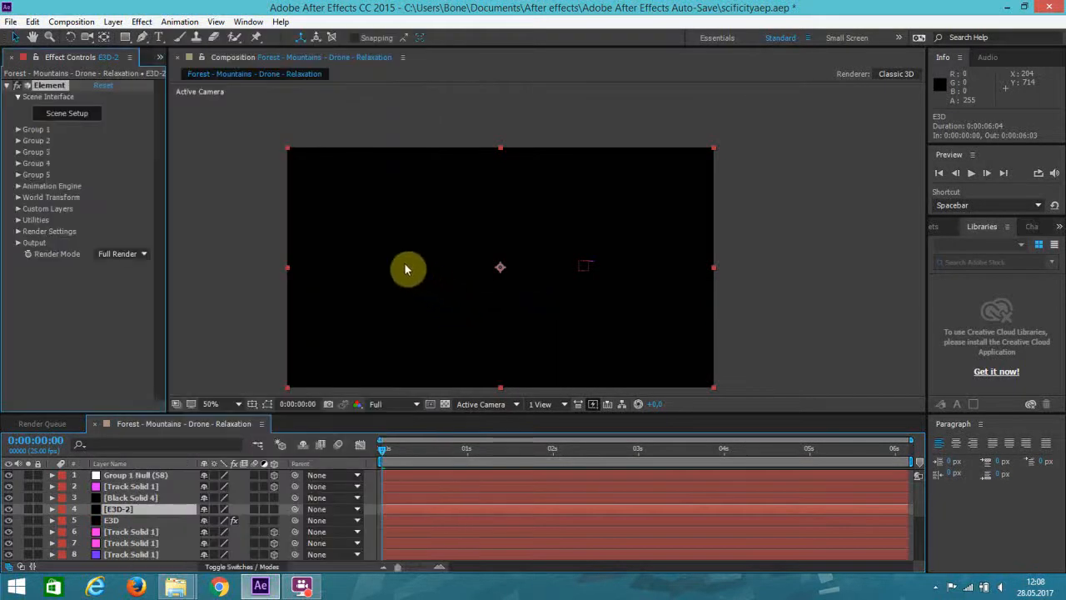
- Set the replicator shape of Group 1 to Plane in the E3D-2 layer's Element effect
{"action": "left_click", "coordinate": [18, 130]}
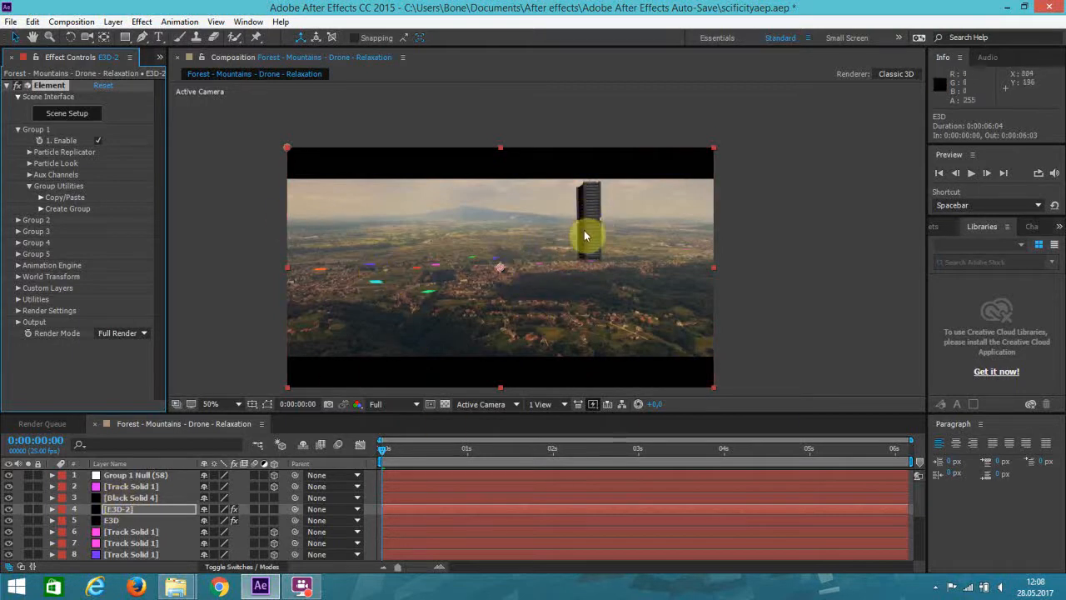
{"action": "left_click", "coordinate": [149, 486]}
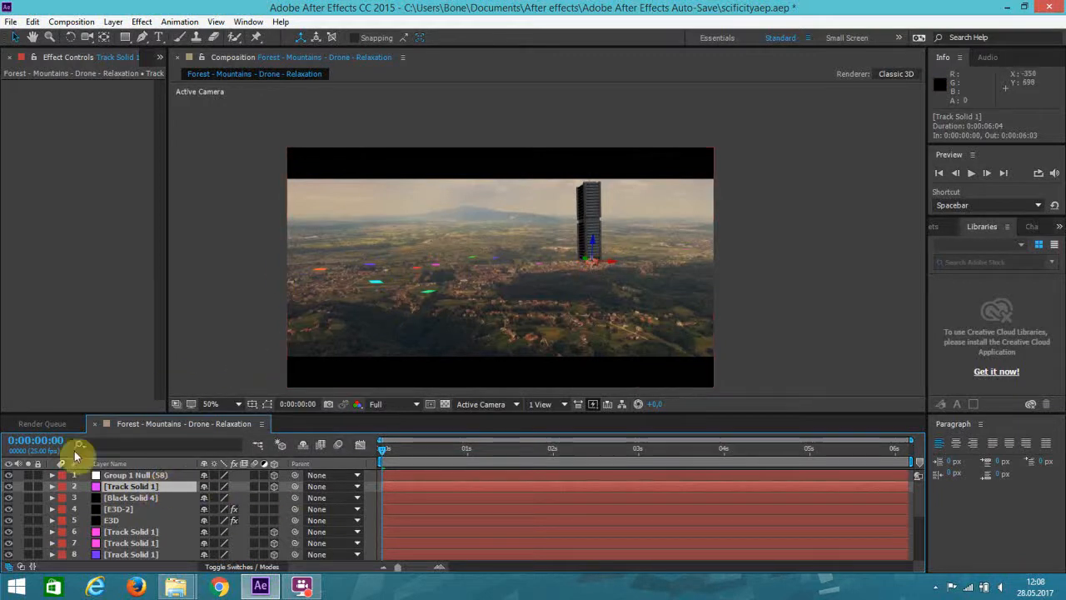
{"action": "left_click", "coordinate": [125, 510]}
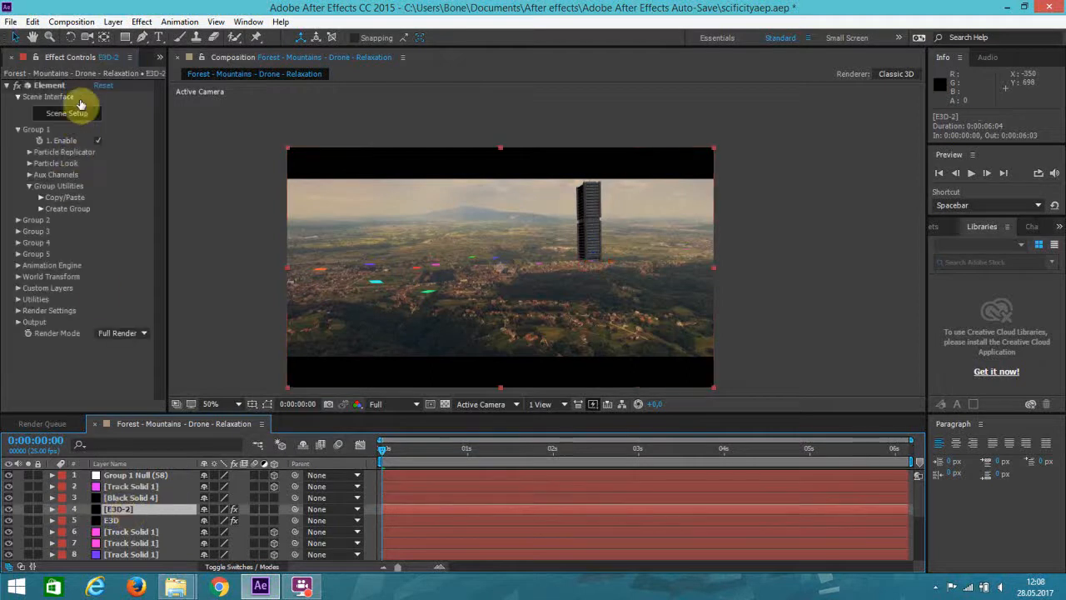
{"action": "left_click", "coordinate": [30, 152]}
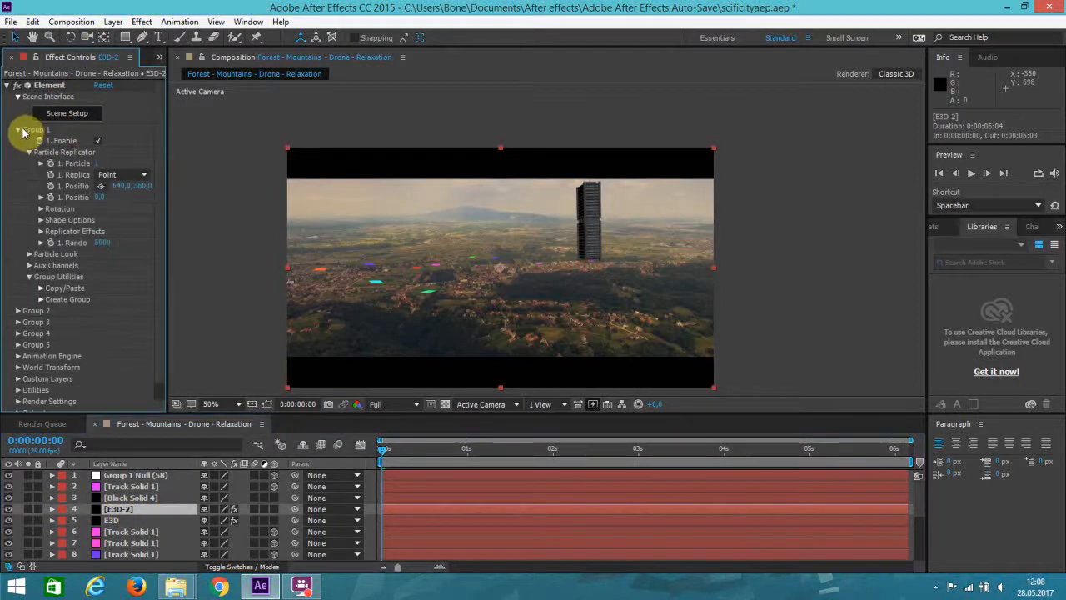
{"action": "left_click", "coordinate": [114, 175]}
{"action": "left_click", "coordinate": [155, 216]}
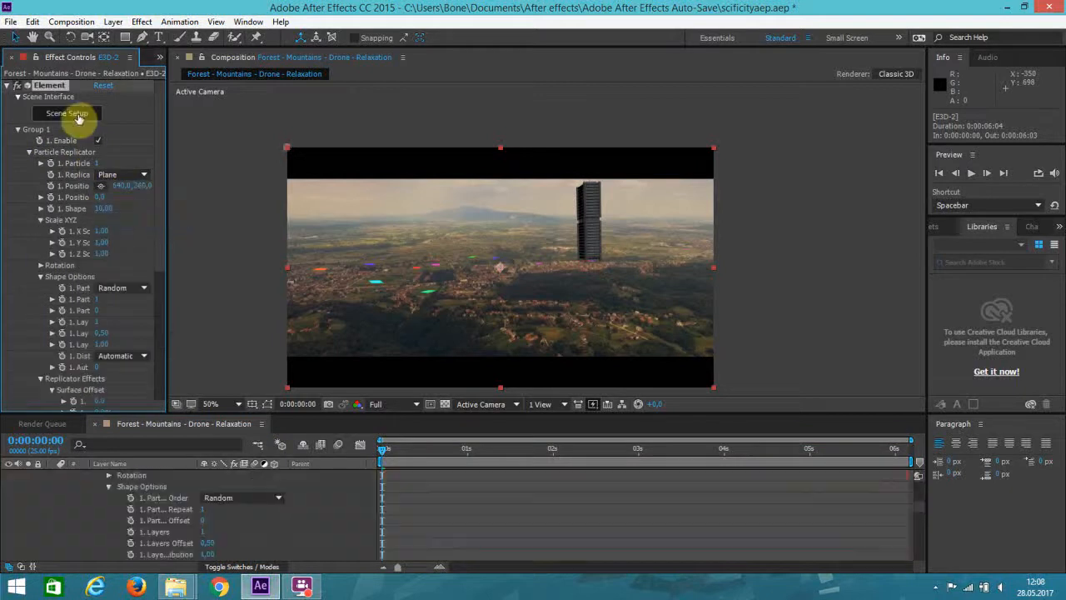
- Open the scene setup of the E3D-2 layer's Element effect and show the models in the Futuristic_Buildings folder
{"action": "left_click", "coordinate": [68, 114]}
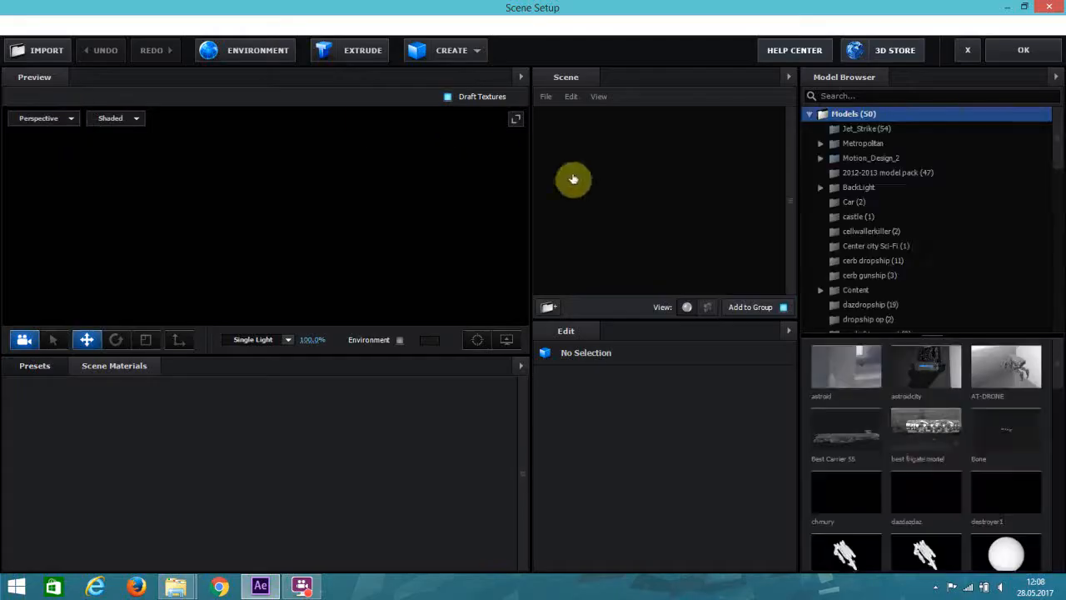
{"action": "scroll", "coordinate": [883, 270], "scroll_direction": "down", "scroll_amount": 3}
{"action": "left_click", "coordinate": [885, 253]}
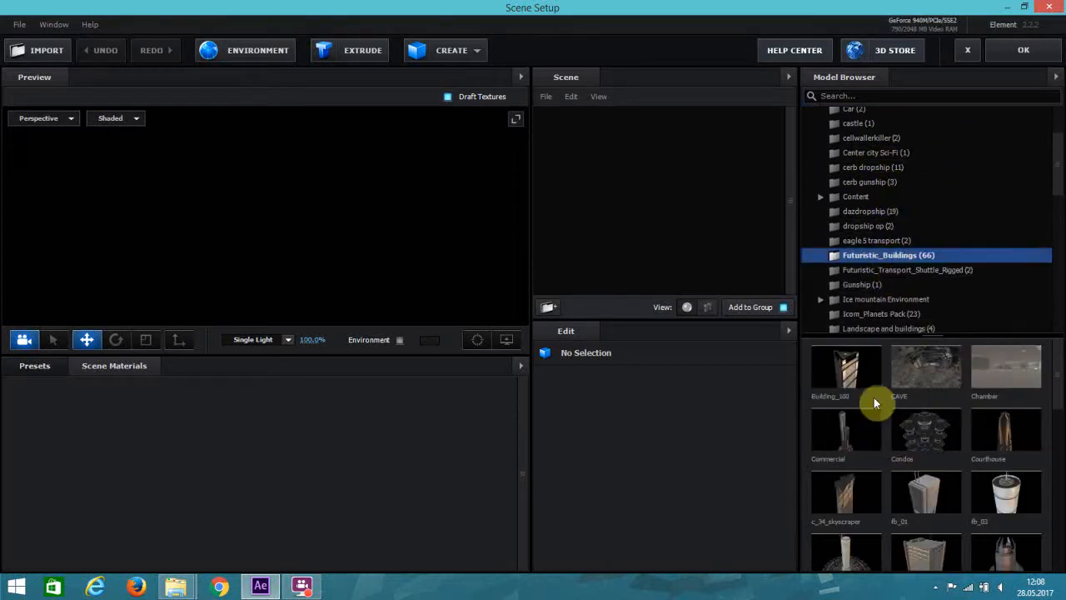
- Try the Building_100 and Future_Building_03 models in the scene one after the other, removing each from the group folder
{"action": "double_click", "coordinate": [862, 376]}
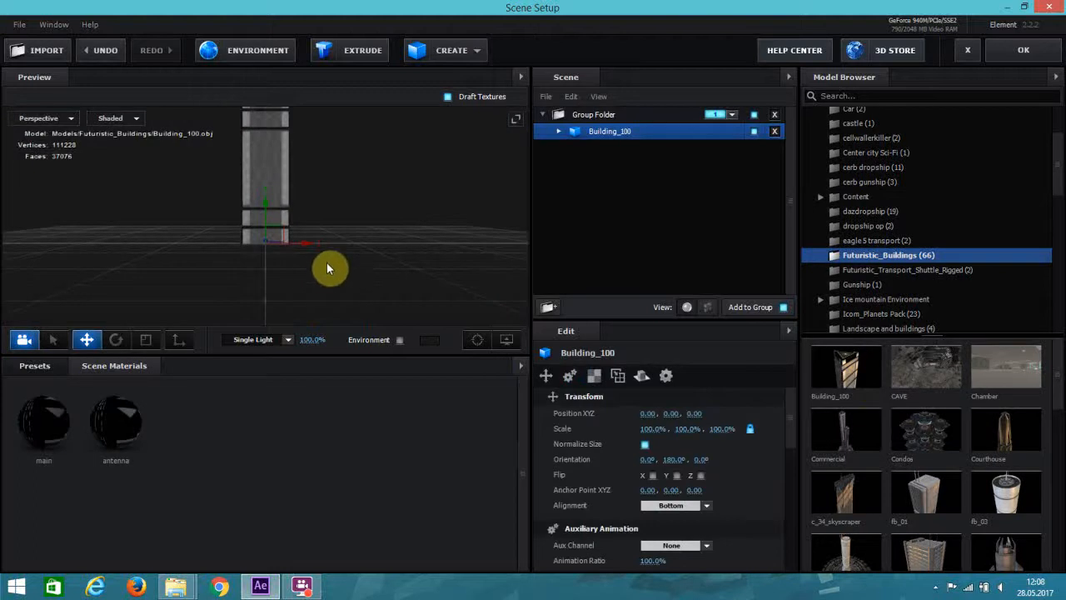
{"action": "left_click", "coordinate": [774, 130]}
{"action": "scroll", "coordinate": [950, 483], "scroll_direction": "down", "scroll_amount": 1}
{"action": "scroll", "coordinate": [967, 533], "scroll_direction": "down", "scroll_amount": 2}
{"action": "double_click", "coordinate": [937, 448]}
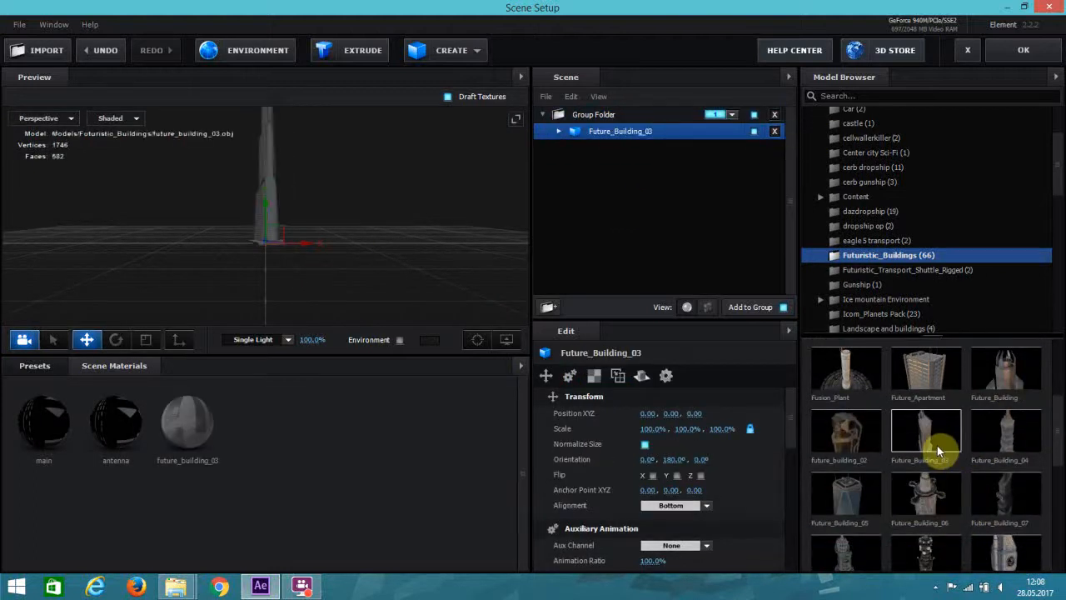
{"action": "left_click", "coordinate": [775, 132]}
- Try the Future_Building_07 model in the scene, remove it, and look through the futuristic buildings for another model
{"action": "double_click", "coordinate": [1001, 490]}
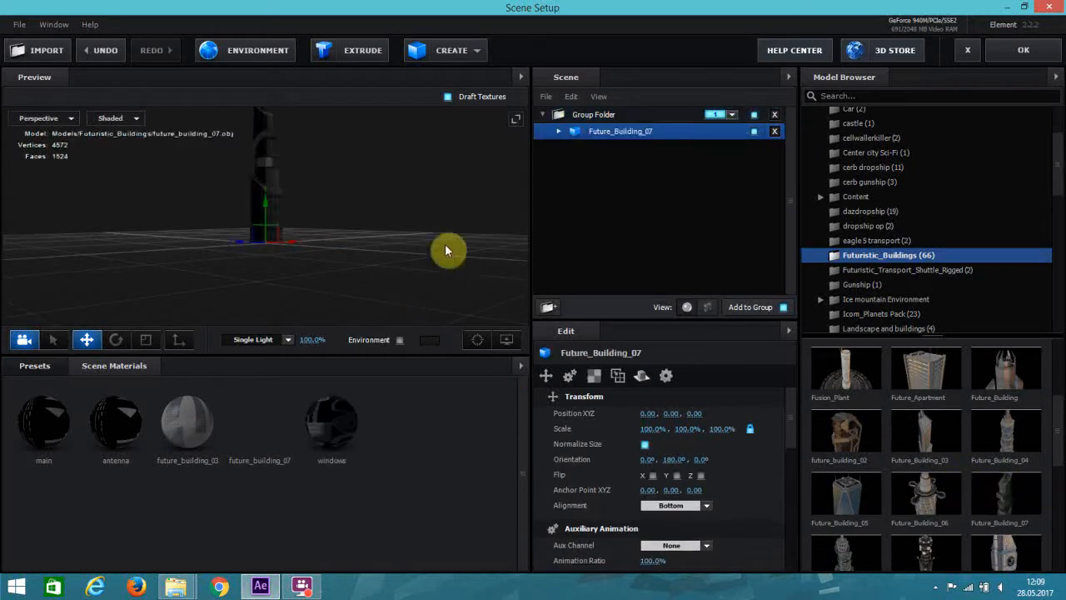
{"action": "left_click", "coordinate": [767, 134]}
{"action": "scroll", "coordinate": [926, 483], "scroll_direction": "down", "scroll_amount": 5}
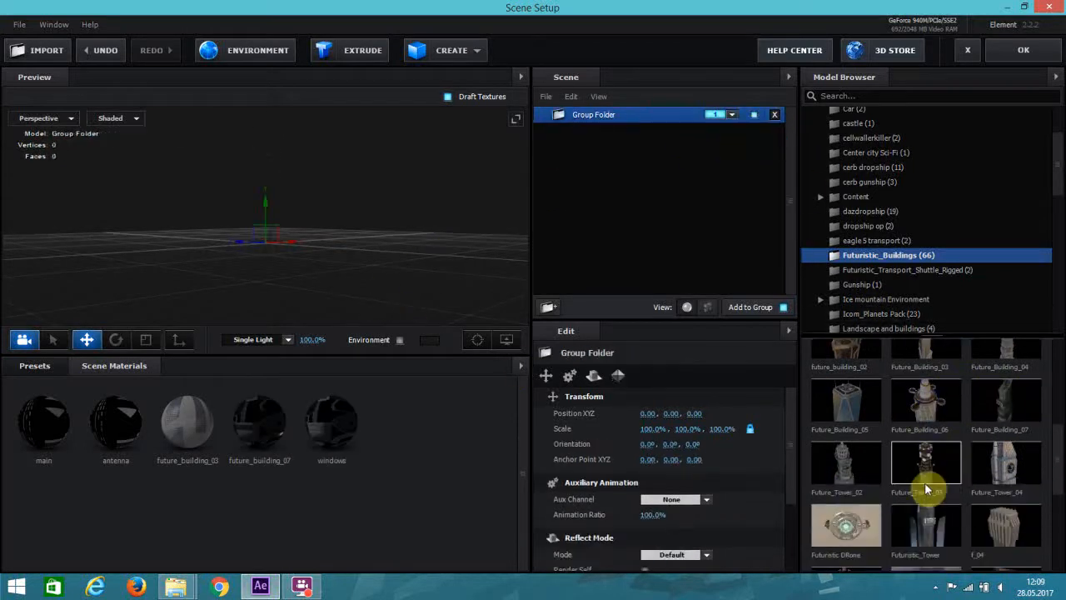
{"action": "scroll", "coordinate": [912, 473], "scroll_direction": "up", "scroll_amount": 5}
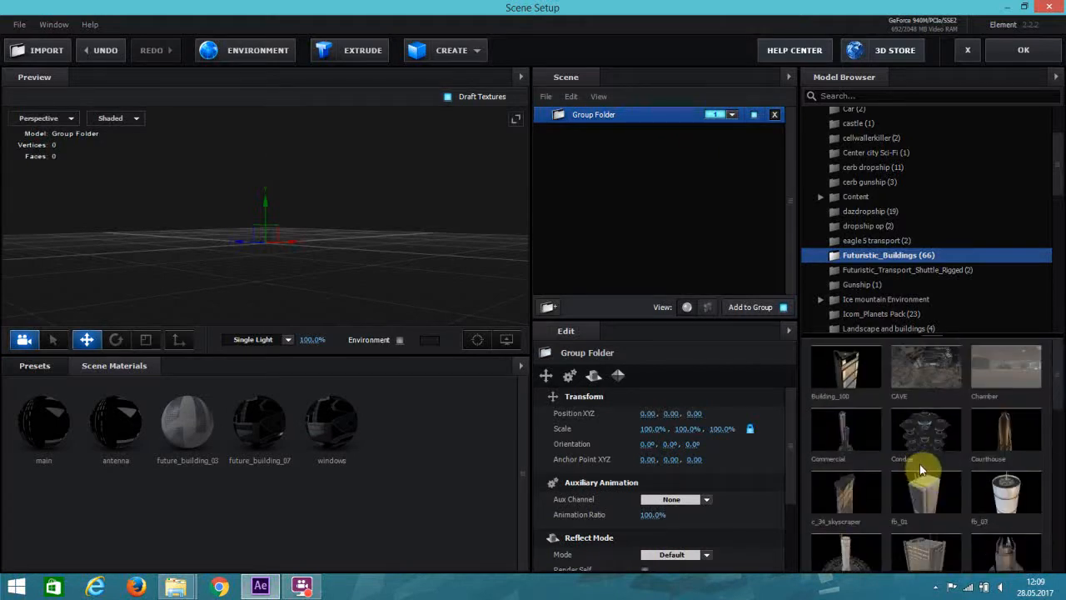
- Add the fb_03 building model to the Element scene and create a group null for Group 1 of the E3D-2 layer
{"action": "scroll", "coordinate": [933, 466], "scroll_direction": "down", "scroll_amount": 1}
{"action": "double_click", "coordinate": [1010, 446]}
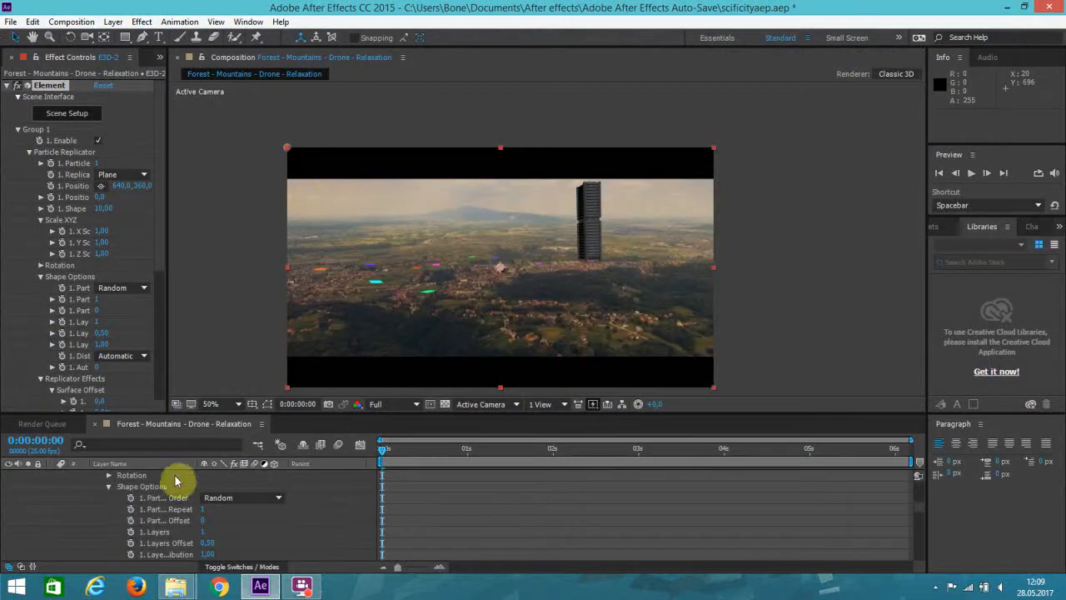
{"action": "scroll", "coordinate": [176, 483], "scroll_direction": "up", "scroll_amount": 1}
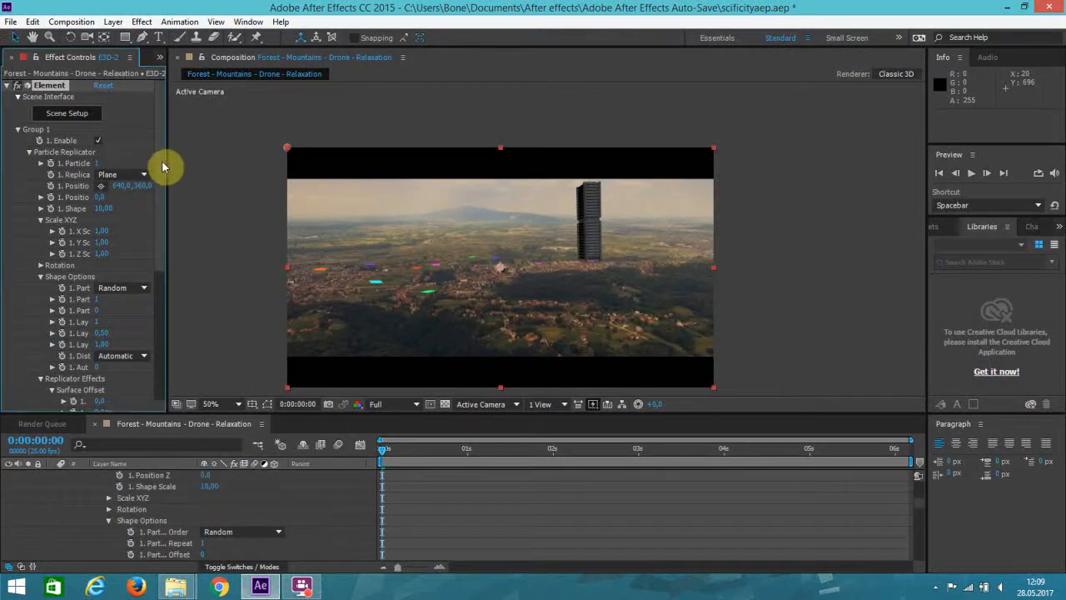
{"action": "scroll", "coordinate": [158, 208], "scroll_direction": "down", "scroll_amount": 5}
{"action": "left_click", "coordinate": [40, 291]}
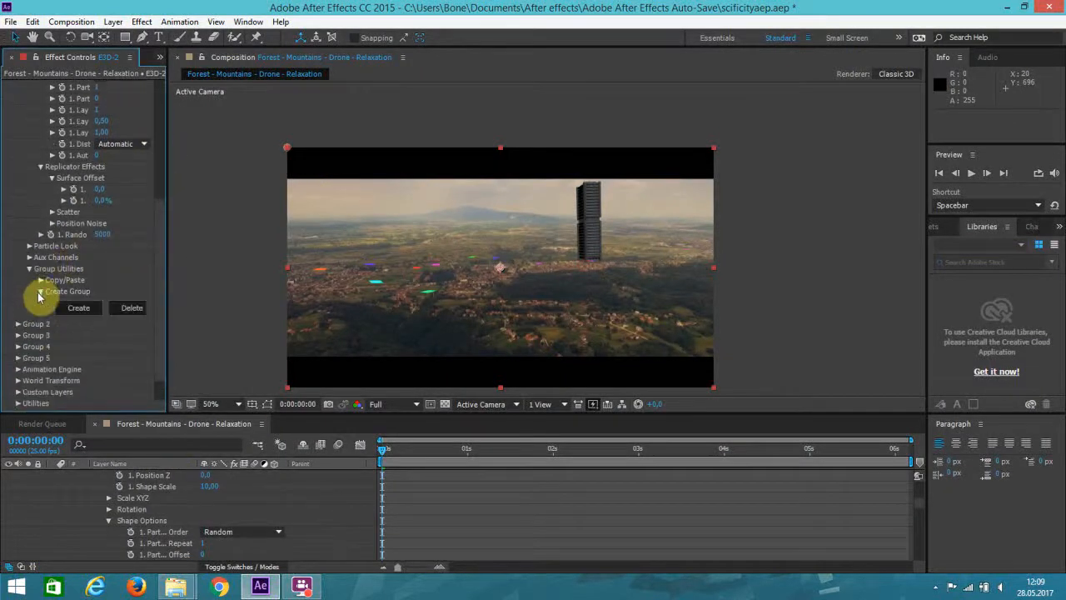
{"action": "left_click", "coordinate": [74, 309]}
{"action": "scroll", "coordinate": [265, 482], "scroll_direction": "up", "scroll_amount": 10}
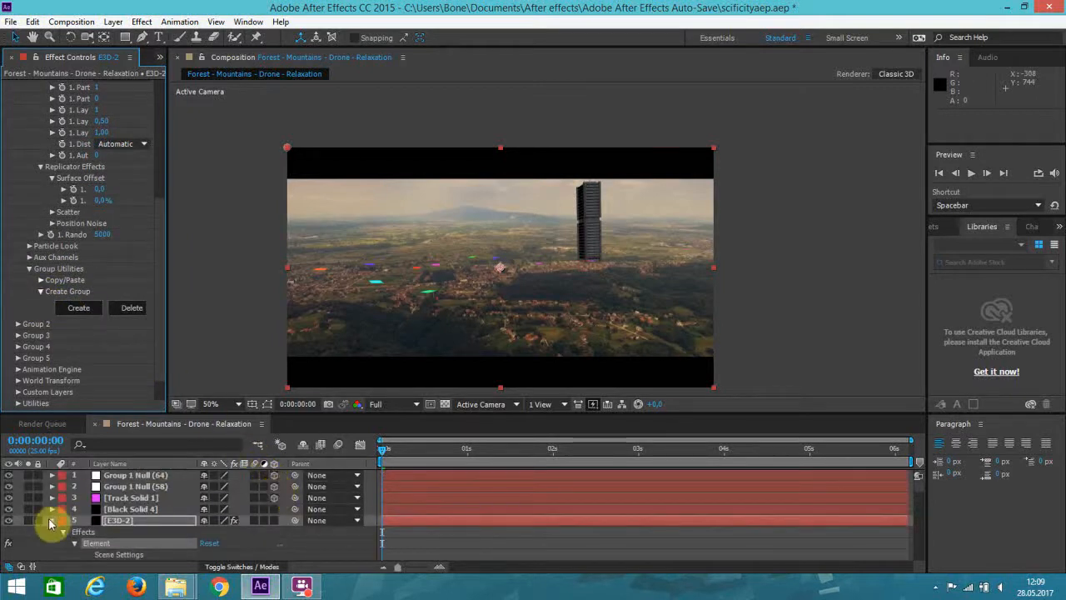
{"action": "left_click", "coordinate": [51, 521]}
- Rename the null Group 1 Null (58) as Group 1 Null and Group 1 Null (64) as Group 1 Null-2
{"action": "left_click", "coordinate": [140, 487]}
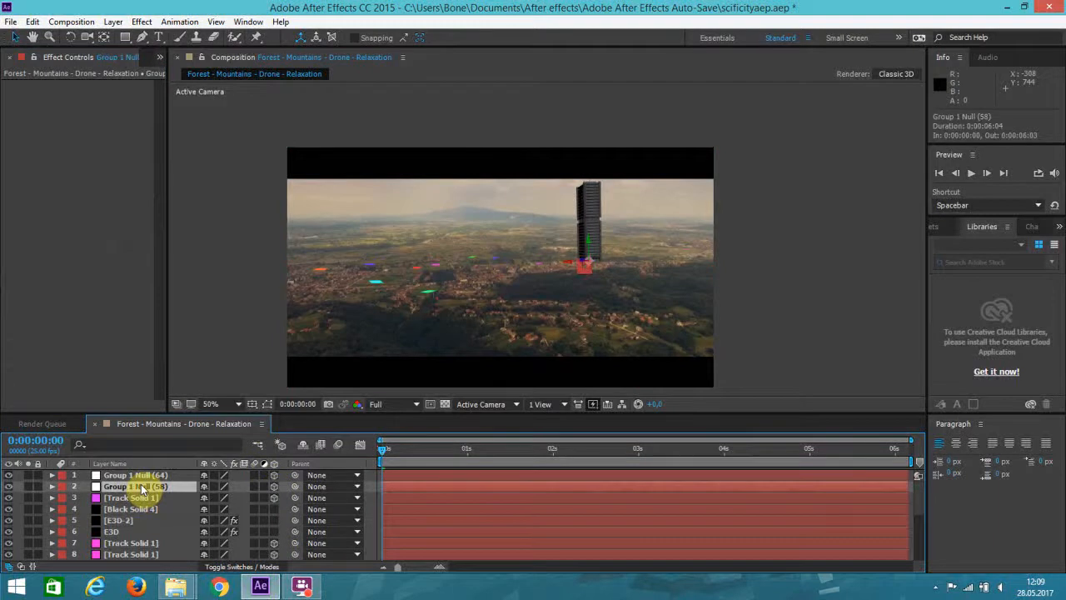
{"action": "right_click", "coordinate": [141, 489]}
{"action": "left_click", "coordinate": [167, 565]}
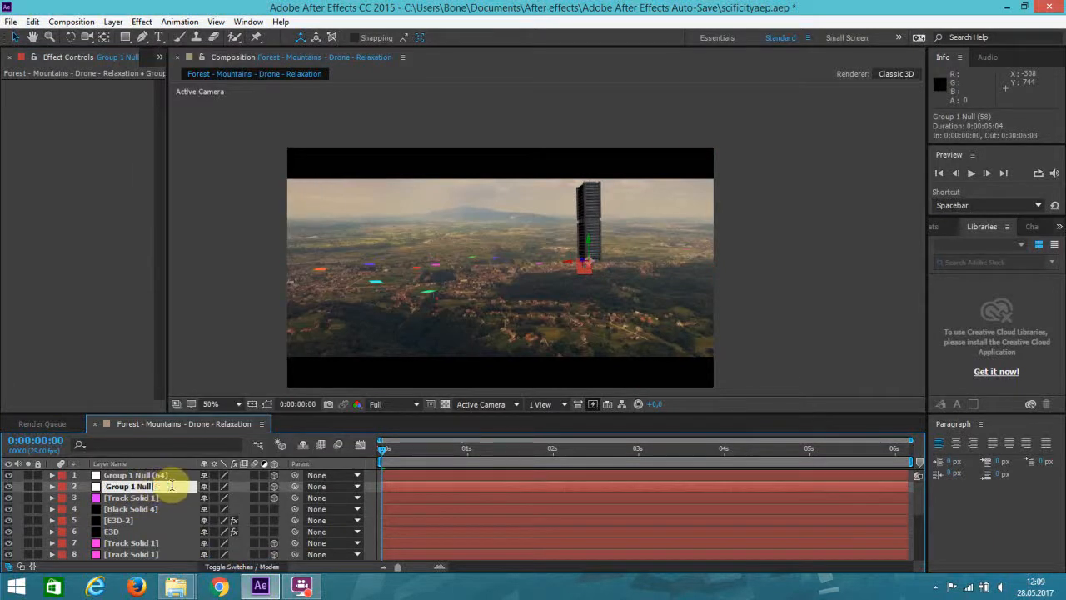
{"action": "right_click", "coordinate": [153, 474]}
{"action": "left_click", "coordinate": [178, 564]}
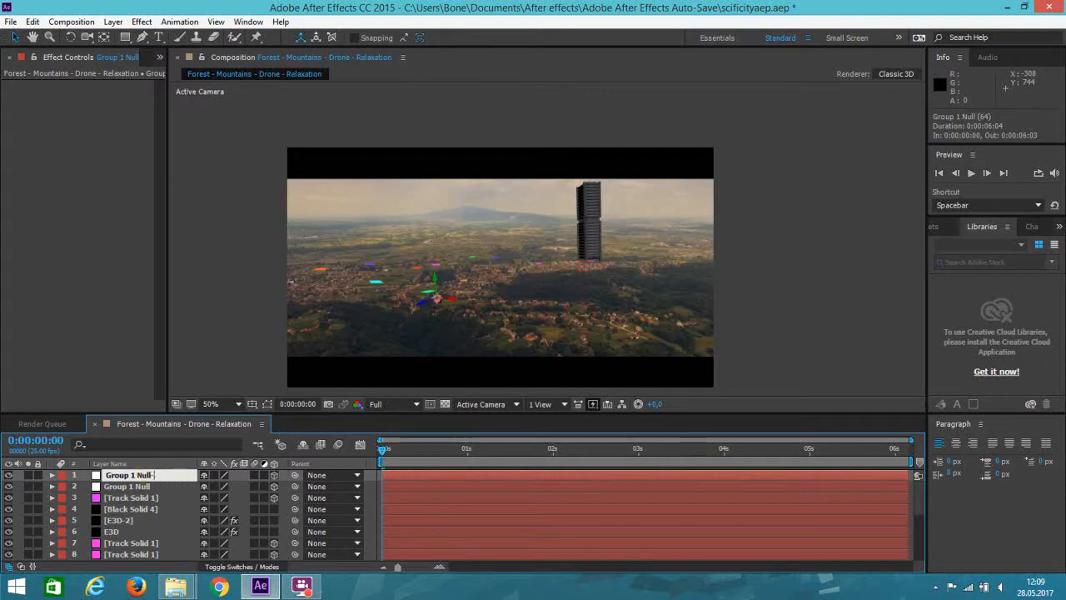
{"action": "left_click", "coordinate": [157, 483]}
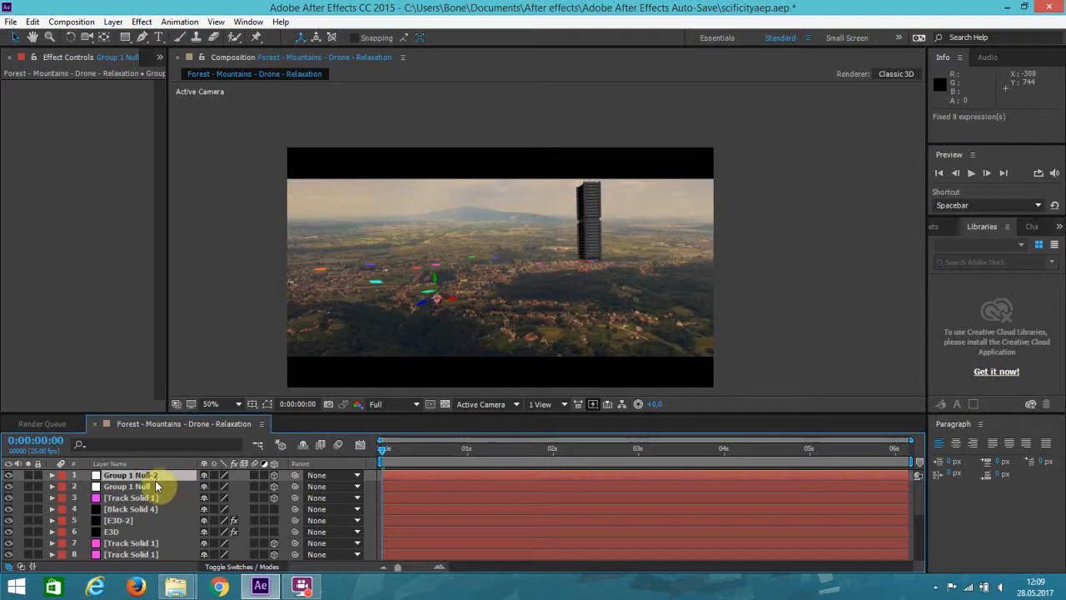
- Copy the position of the Track Solid 1 on layer 8, located far to the right of the existing tower
{"action": "left_click", "coordinate": [133, 498]}
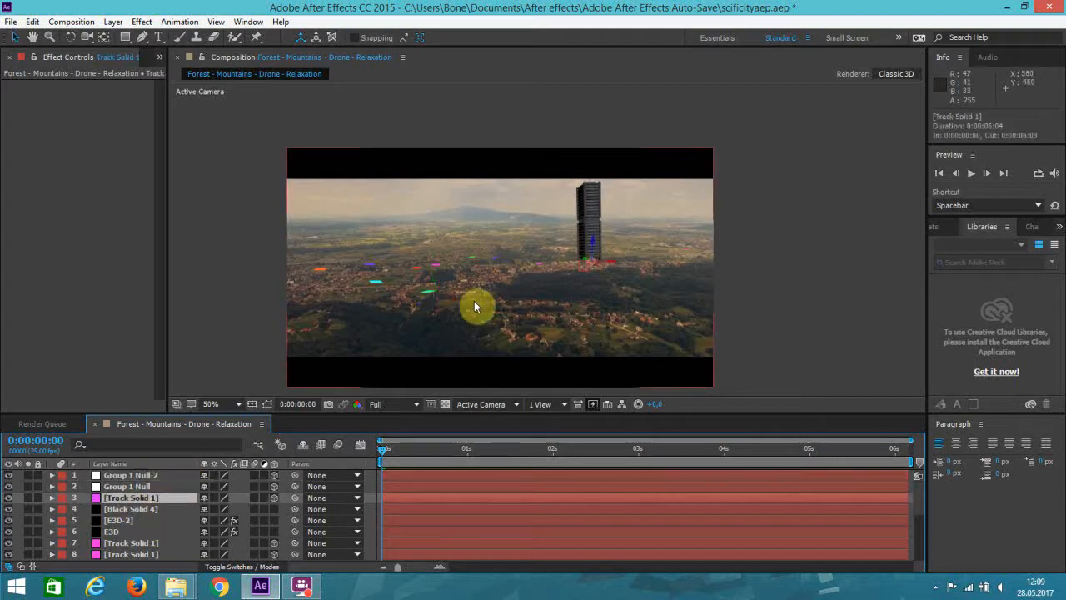
{"action": "key", "text": "period"}
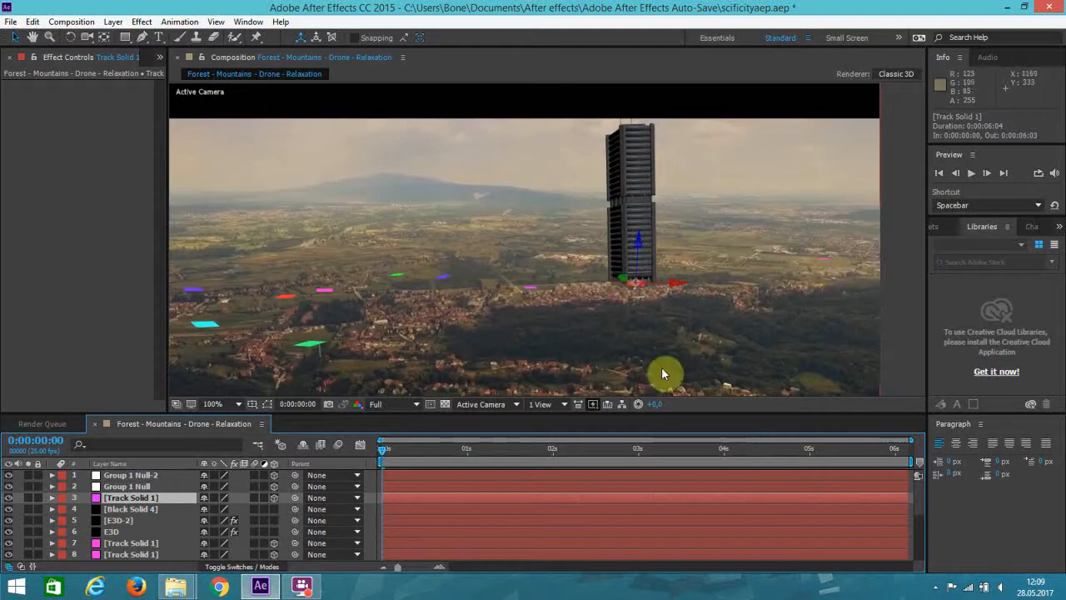
{"action": "left_click", "coordinate": [119, 546]}
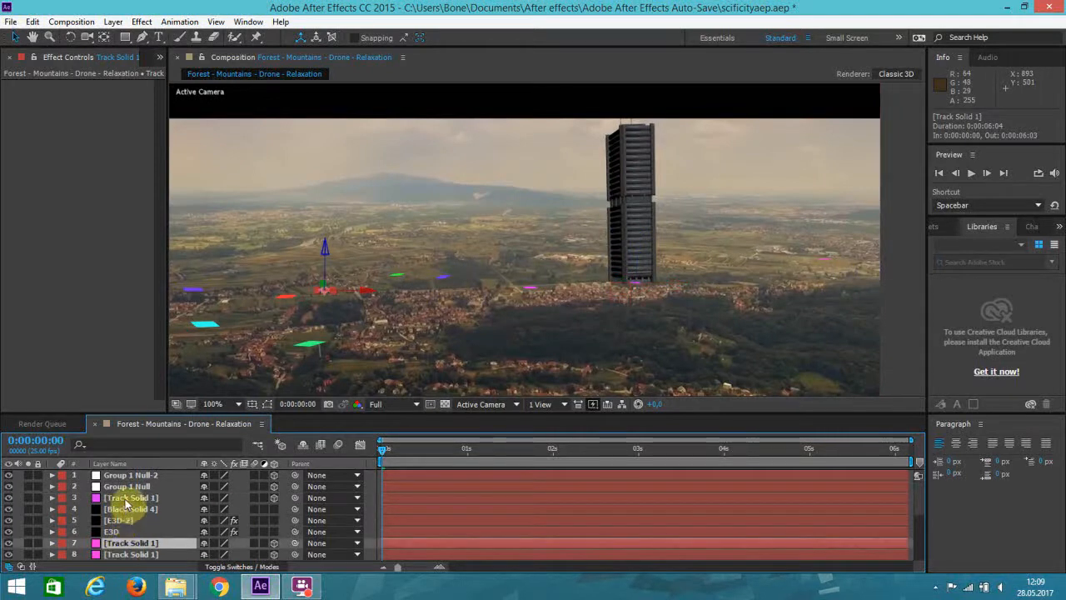
{"action": "left_click", "coordinate": [126, 500]}
{"action": "scroll", "coordinate": [130, 516], "scroll_direction": "down", "scroll_amount": 1}
{"action": "left_click", "coordinate": [125, 521]}
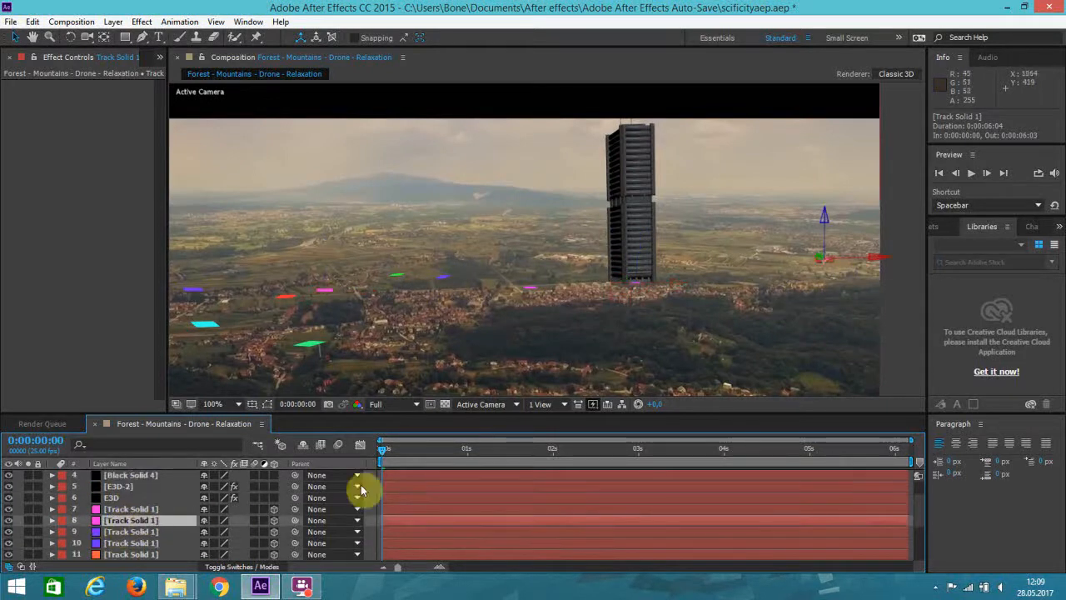
{"action": "key", "text": "p"}
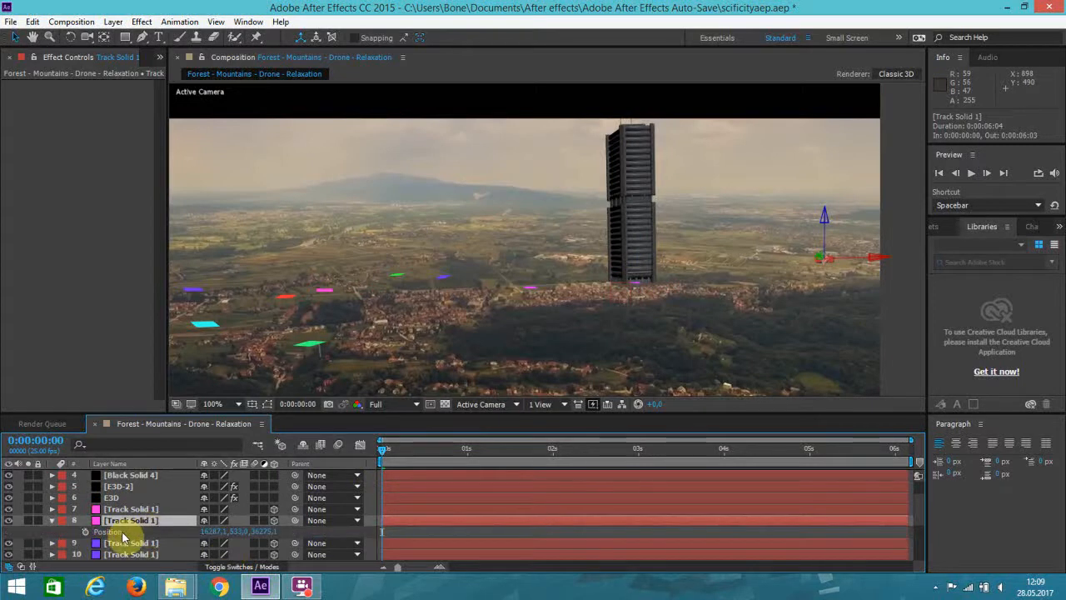
{"action": "left_click", "coordinate": [32, 22]}
{"action": "left_click", "coordinate": [64, 105]}
- Paste the copied track solid position onto the position of Group 1 Null-2
{"action": "scroll", "coordinate": [142, 505], "scroll_direction": "up", "scroll_amount": 1}
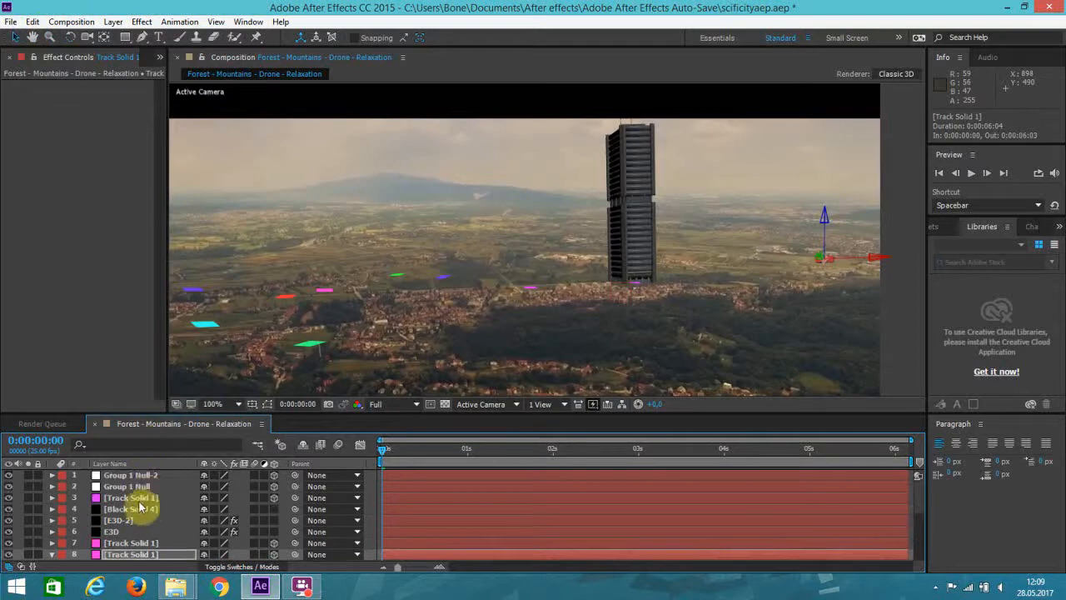
{"action": "left_click", "coordinate": [144, 476]}
{"action": "key", "text": "ctrl+v"}
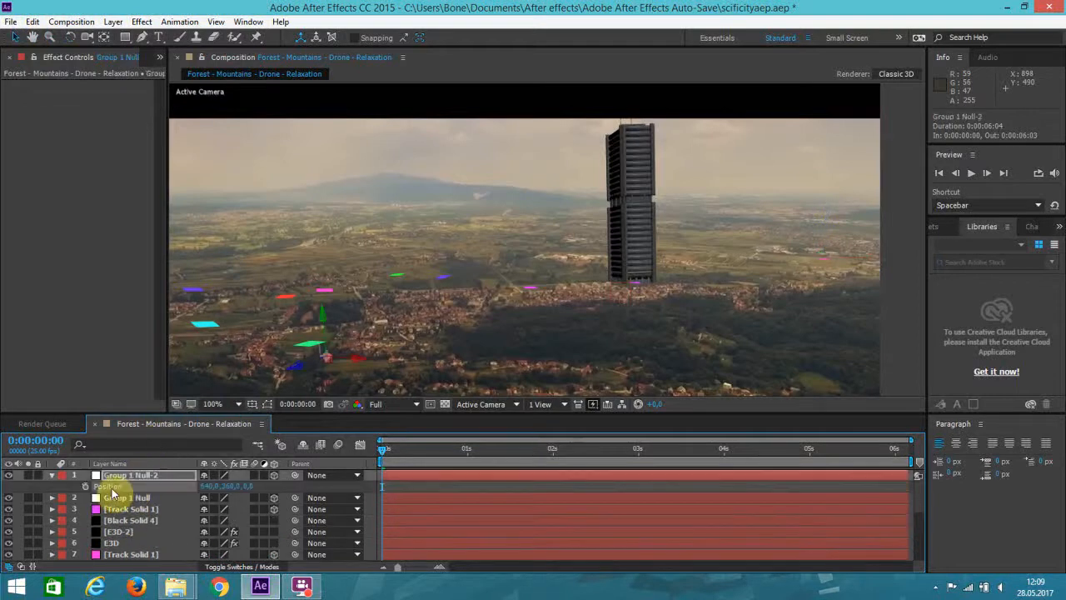
{"action": "left_click", "coordinate": [31, 22]}
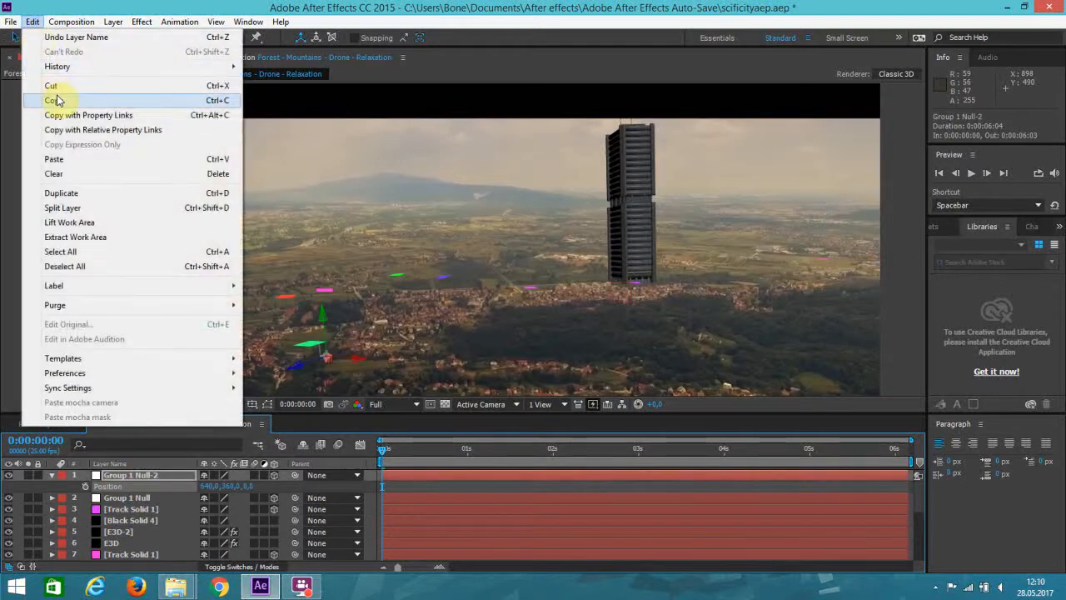
{"action": "left_click", "coordinate": [56, 101]}
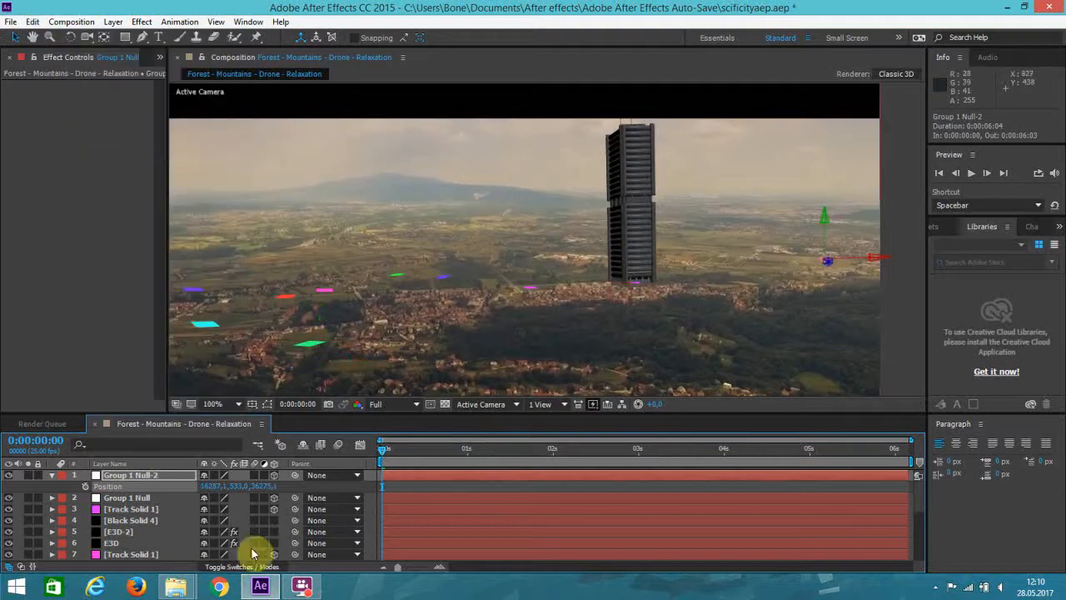
- Scale Group 1 Null-2 up uniformly to about 2326% to enlarge the second building
{"action": "key", "text": "s"}
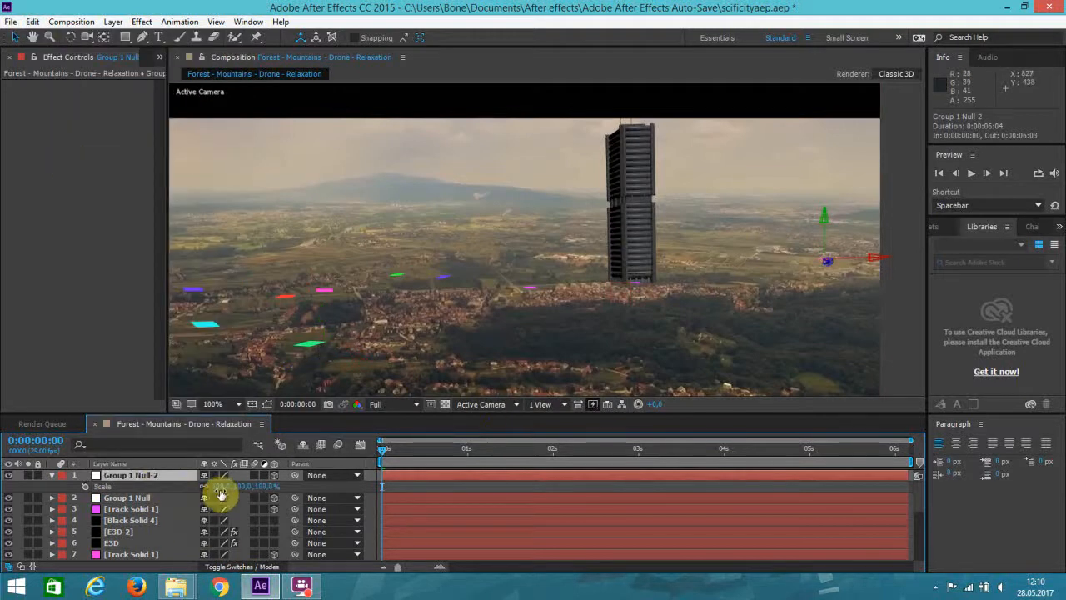
{"action": "left_click_drag", "start_coordinate": [239, 485], "coordinate": [1063, 363]}
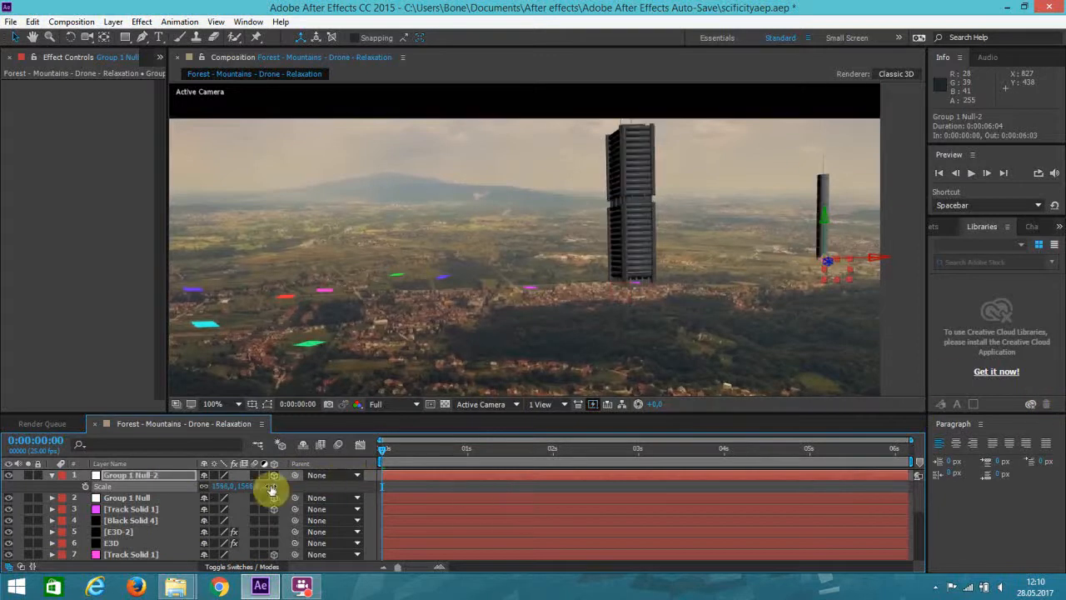
{"action": "left_click_drag", "start_coordinate": [218, 490], "coordinate": [1054, 209]}
{"action": "left_click_drag", "start_coordinate": [219, 485], "coordinate": [361, 398]}
{"action": "left_click_drag", "start_coordinate": [219, 489], "coordinate": [223, 386]}
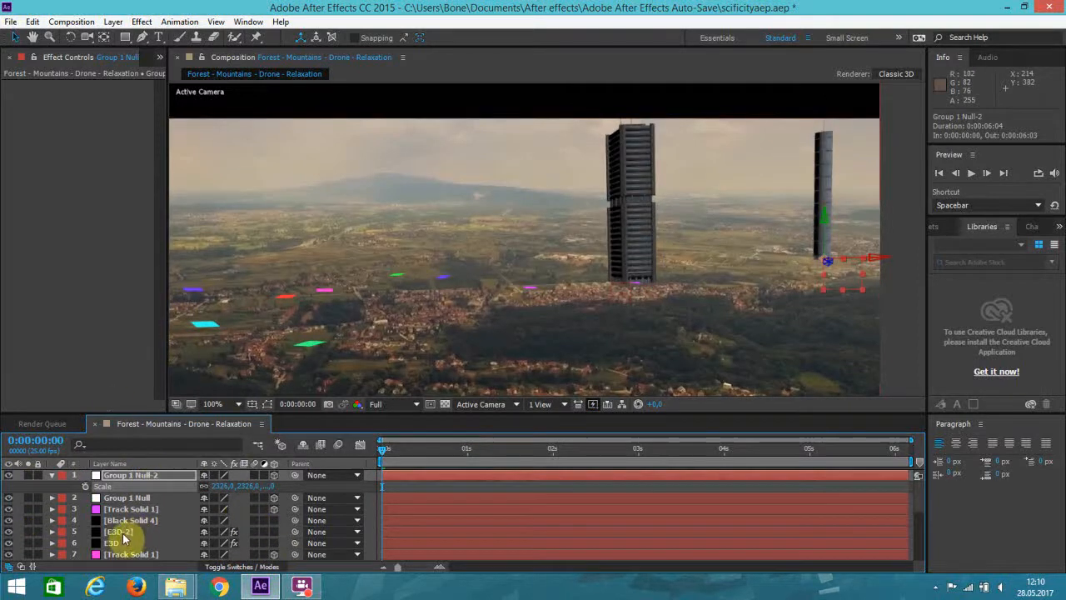
- Remove the fb_03 model from the E3D-2 layer's Element scene
{"action": "left_click", "coordinate": [122, 533]}
{"action": "left_click", "coordinate": [98, 116]}
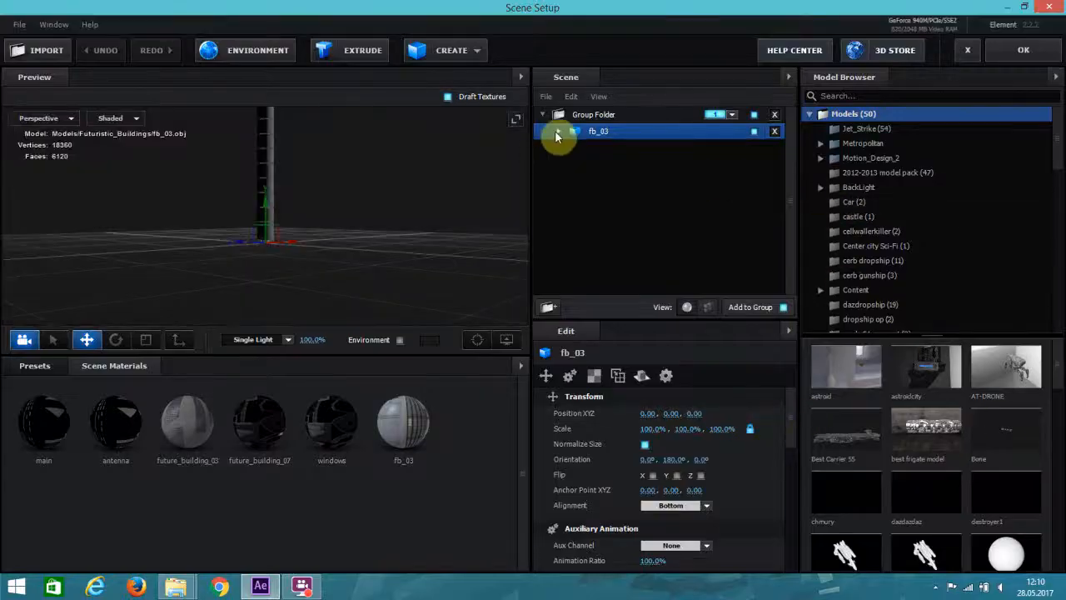
{"action": "left_click", "coordinate": [775, 130]}
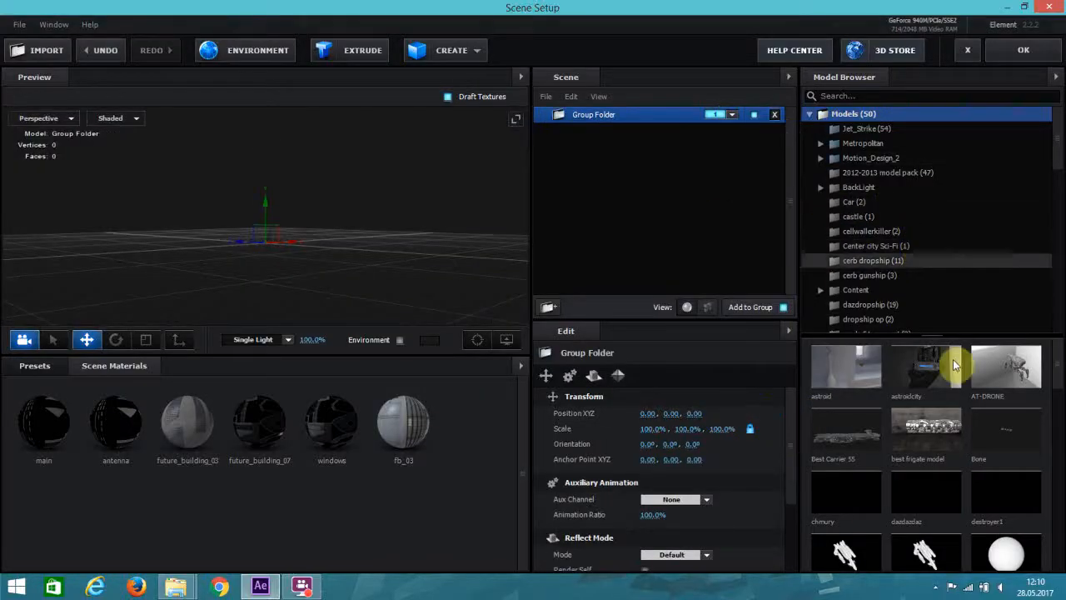
- Try out the Fusion_Plant model from the Futuristic_Buildings folder in the group folder and remove it
{"action": "double_click", "coordinate": [884, 161]}
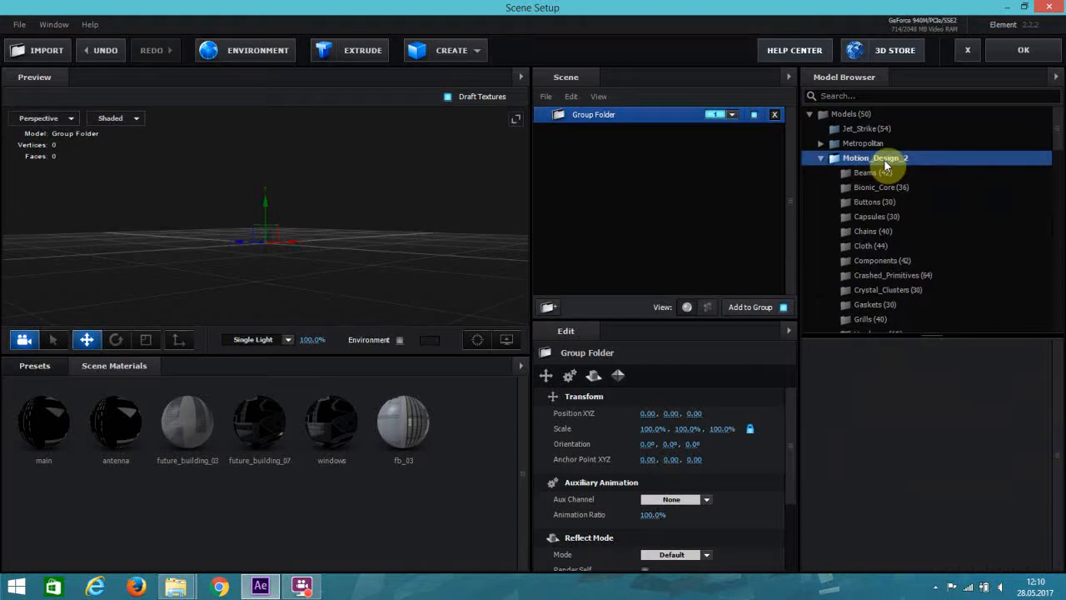
{"action": "left_click", "coordinate": [821, 158]}
{"action": "scroll", "coordinate": [914, 266], "scroll_direction": "down", "scroll_amount": 3}
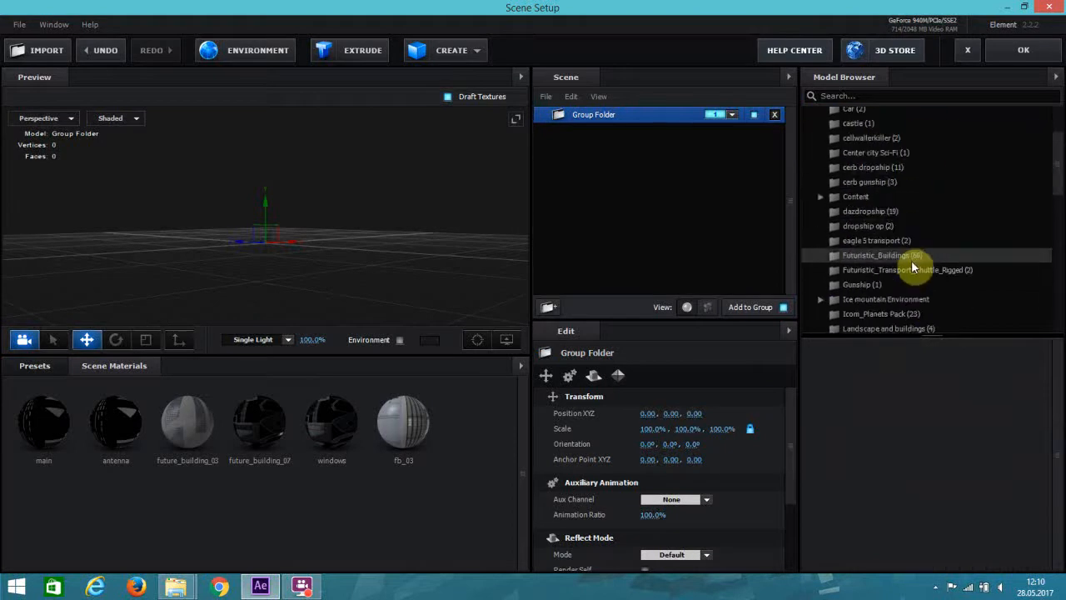
{"action": "left_click", "coordinate": [908, 273]}
{"action": "left_click", "coordinate": [908, 256]}
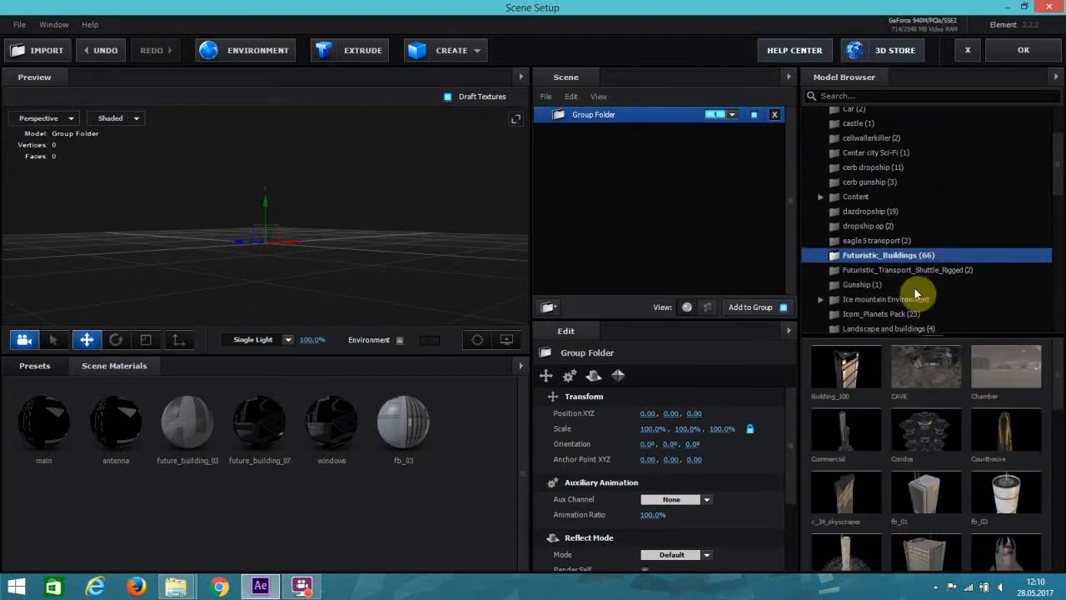
{"action": "scroll", "coordinate": [1057, 392], "scroll_direction": "down", "scroll_amount": 3}
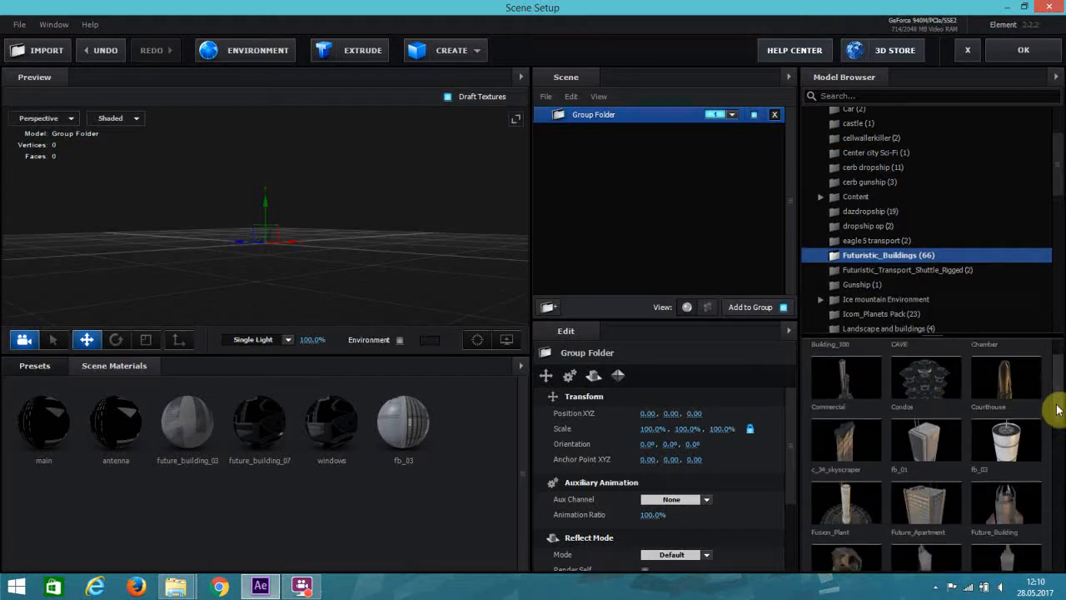
{"action": "scroll", "coordinate": [1051, 435], "scroll_direction": "down", "scroll_amount": 1}
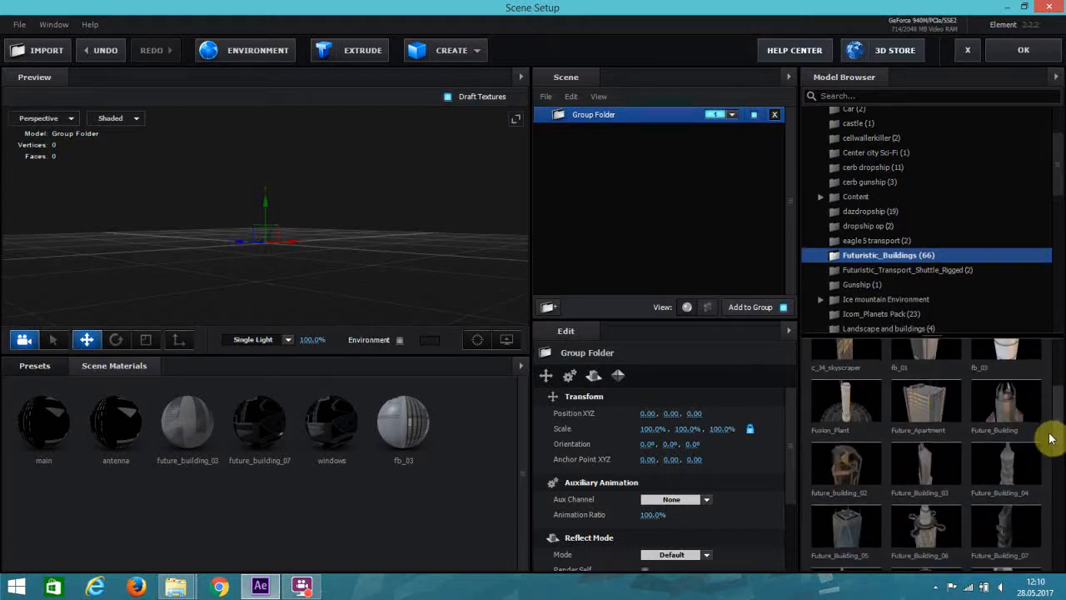
{"action": "left_click_drag", "start_coordinate": [859, 419], "coordinate": [740, 245]}
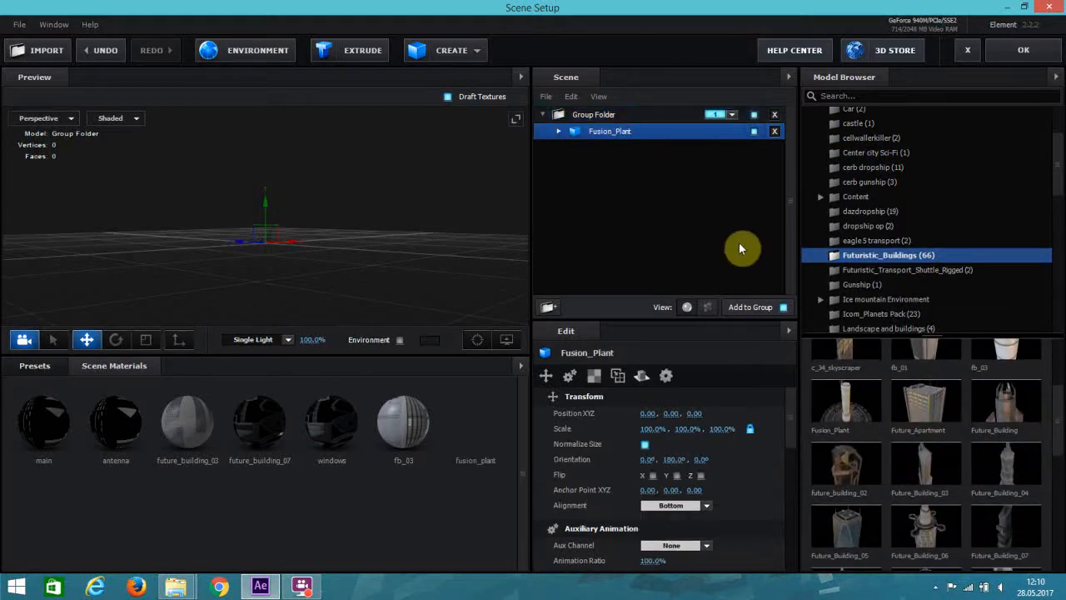
{"action": "left_click", "coordinate": [775, 132]}
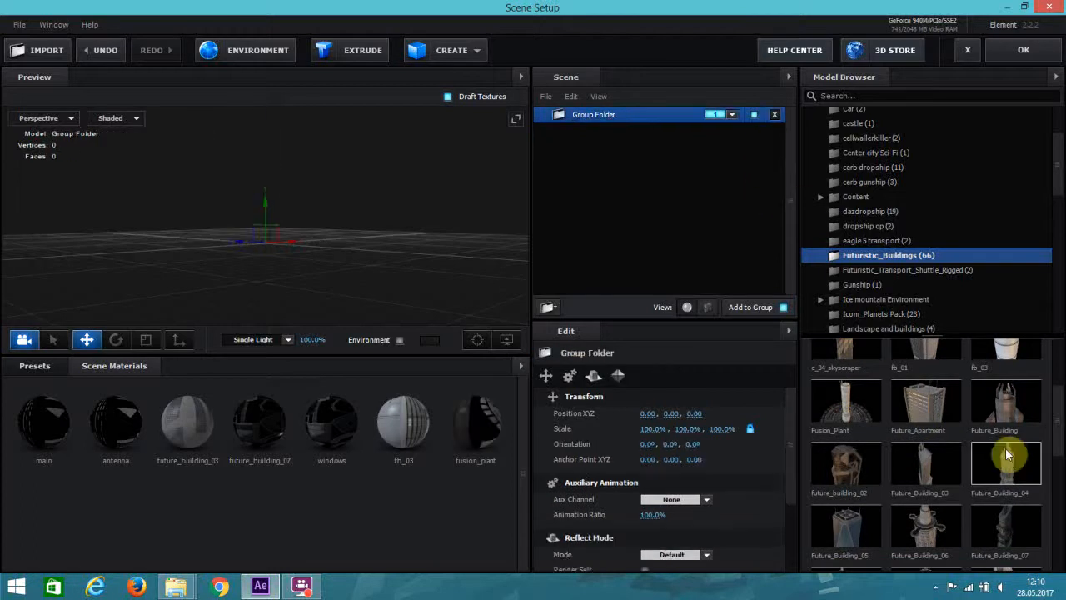
- Try out Future_Building_04 and Future_Building_03 one after the other in the scene, removing each after previewing it
{"action": "left_click", "coordinate": [1006, 463]}
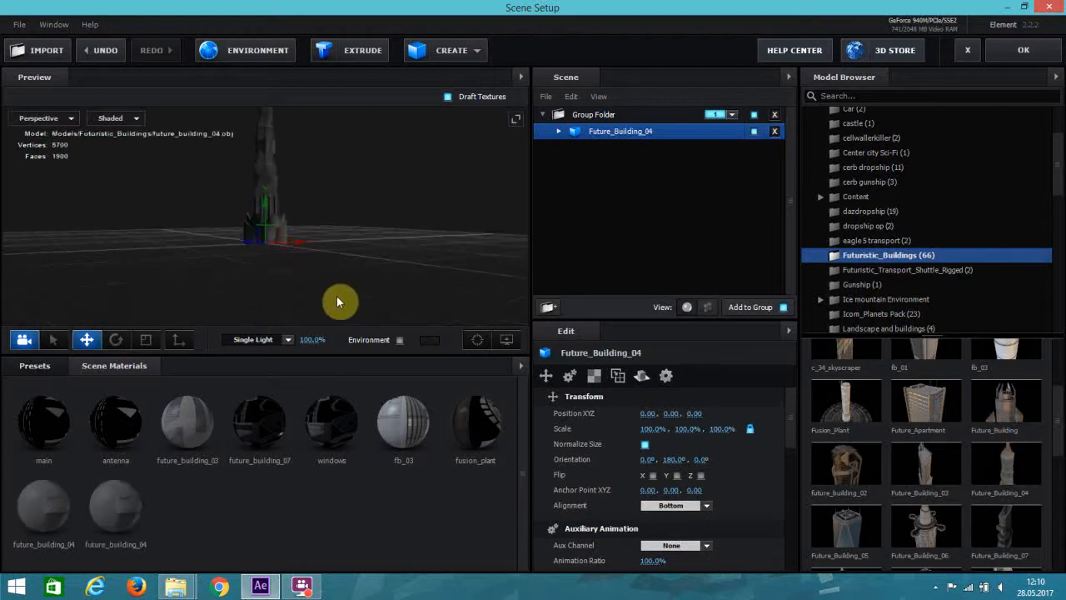
{"action": "left_click", "coordinate": [774, 132]}
{"action": "scroll", "coordinate": [958, 462], "scroll_direction": "down", "scroll_amount": 1}
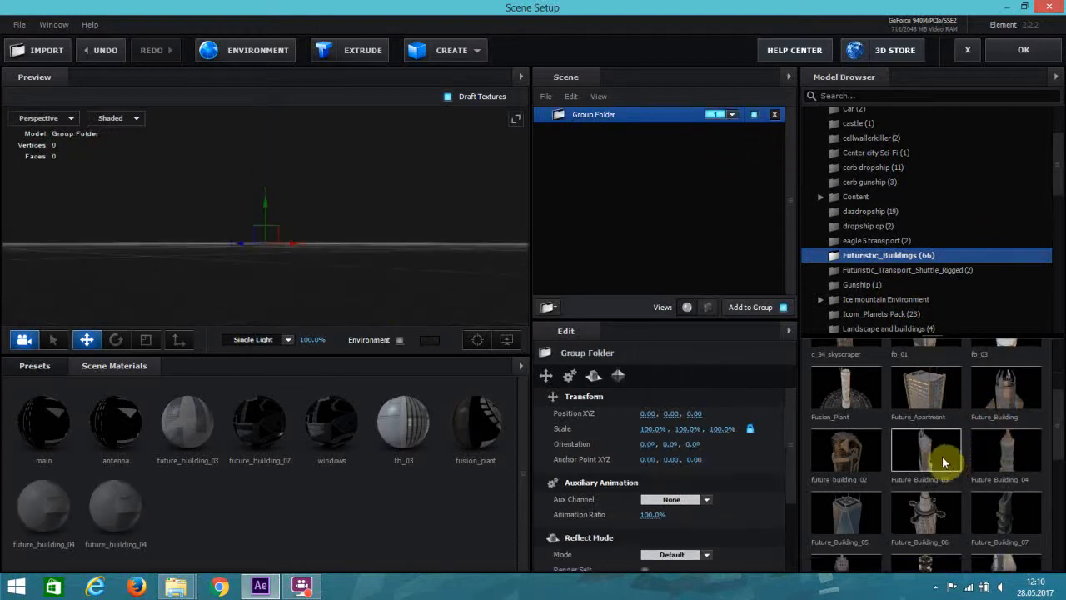
{"action": "left_click", "coordinate": [946, 462]}
{"action": "left_click_drag", "start_coordinate": [357, 301], "coordinate": [242, 297]}
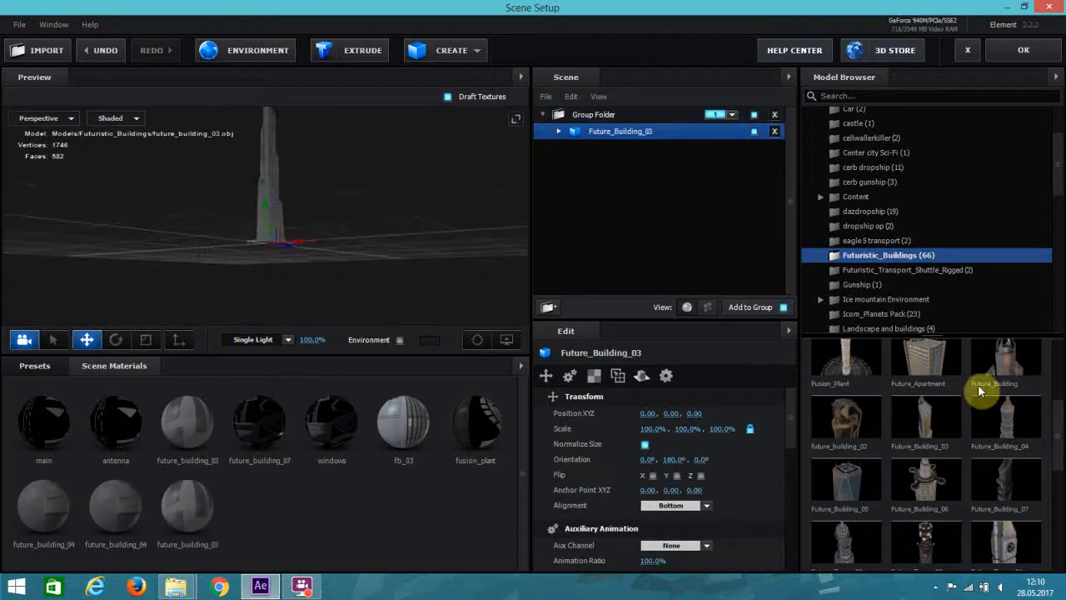
{"action": "left_click", "coordinate": [775, 132]}
- Look through the remaining Futuristic_Buildings models and the building models in the Metropolitan folder
{"action": "scroll", "coordinate": [953, 526], "scroll_direction": "down", "scroll_amount": 1}
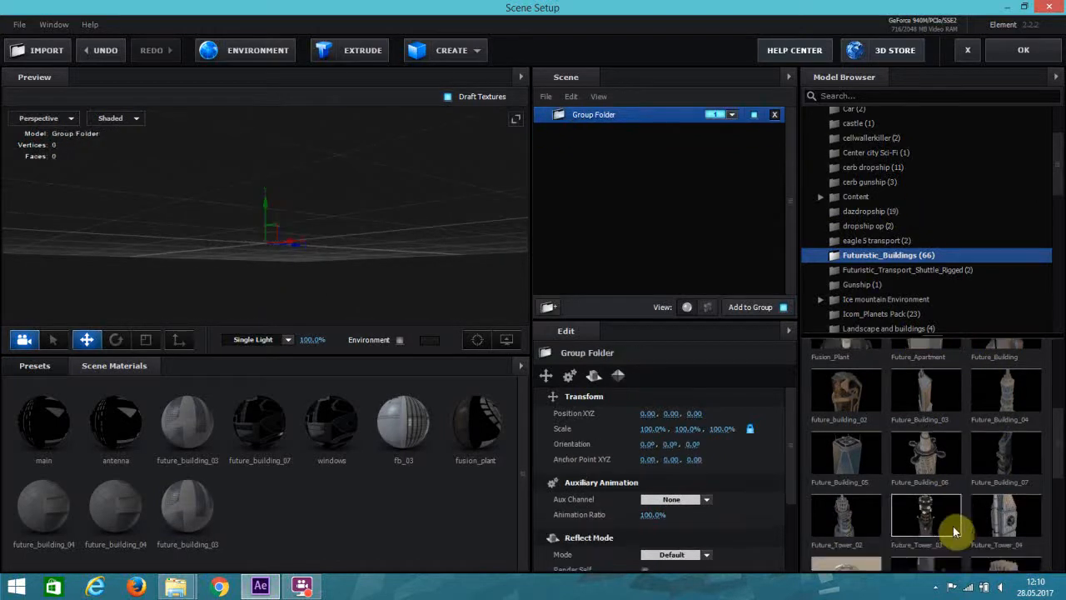
{"action": "scroll", "coordinate": [952, 526], "scroll_direction": "down", "scroll_amount": 1}
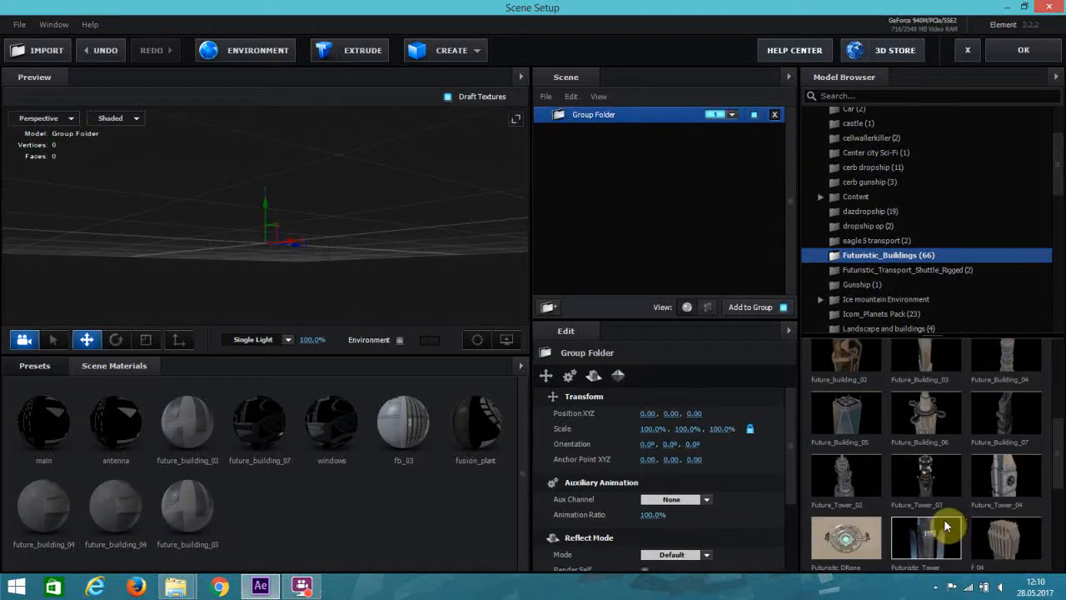
{"action": "scroll", "coordinate": [945, 520], "scroll_direction": "down", "scroll_amount": 1}
{"action": "scroll", "coordinate": [866, 204], "scroll_direction": "up", "scroll_amount": 2}
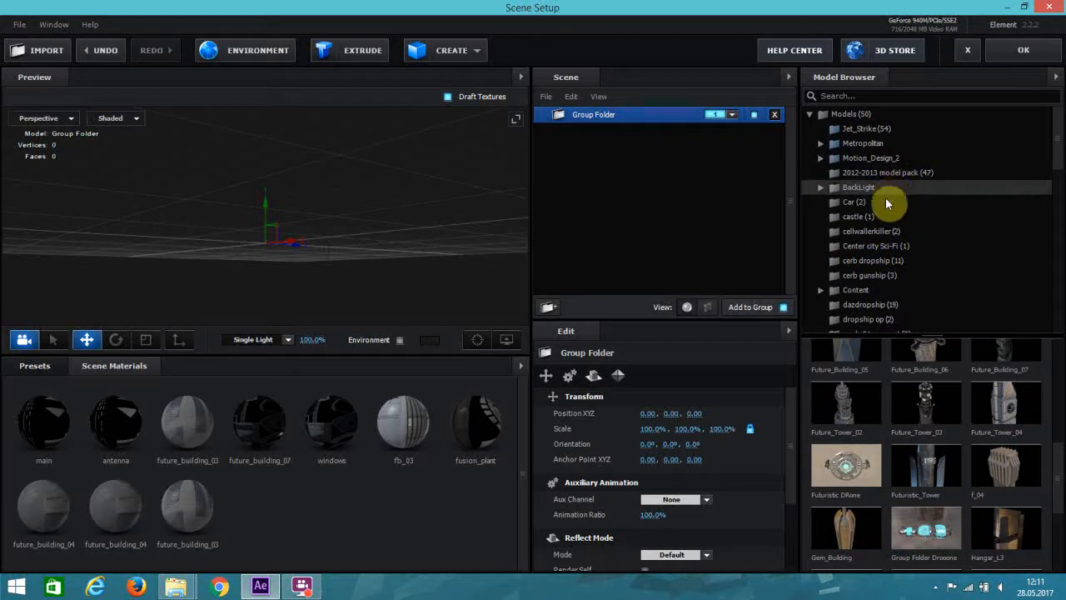
{"action": "double_click", "coordinate": [870, 144]}
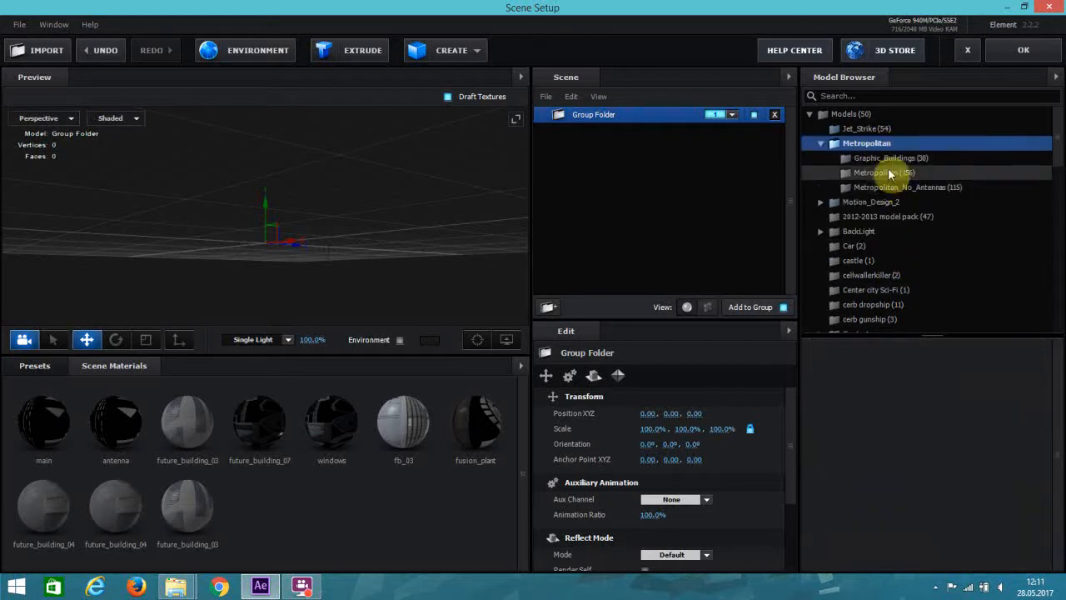
{"action": "left_click", "coordinate": [887, 173]}
{"action": "scroll", "coordinate": [954, 467], "scroll_direction": "down", "scroll_amount": 2}
{"action": "scroll", "coordinate": [954, 475], "scroll_direction": "down", "scroll_amount": 10}
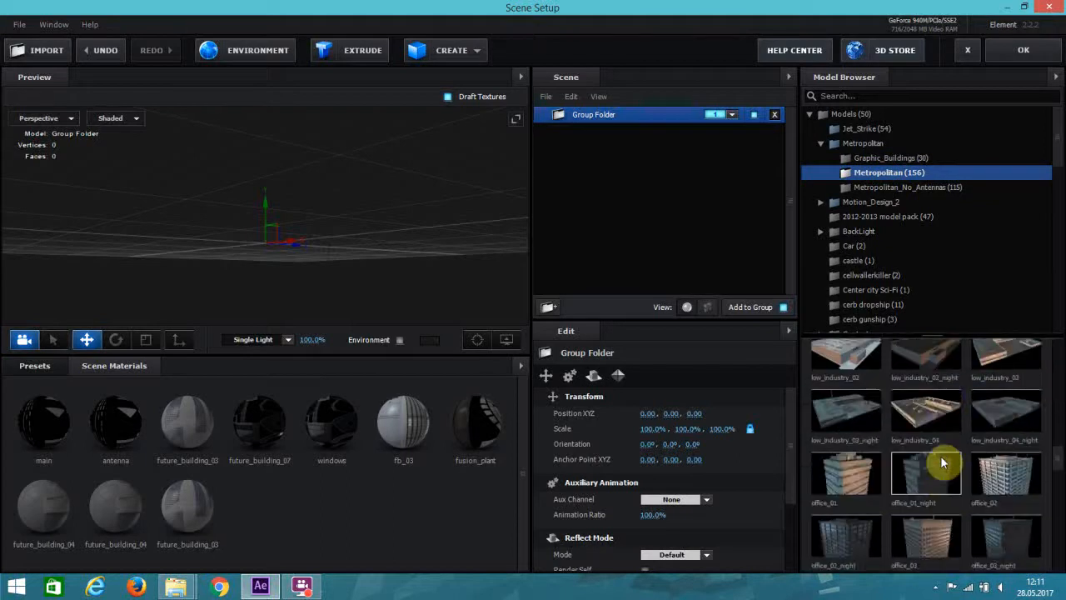
- Try out the office_02 model from the Metropolitan folder in the scene and apply the setup
{"action": "scroll", "coordinate": [933, 450], "scroll_direction": "down", "scroll_amount": 1}
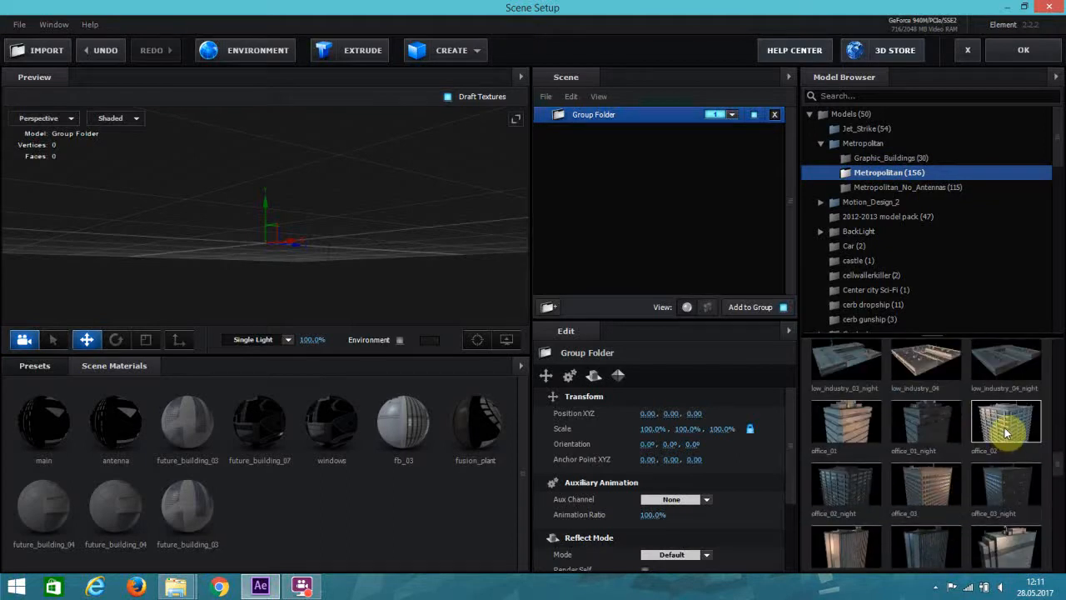
{"action": "left_click", "coordinate": [1005, 432]}
{"action": "left_click", "coordinate": [1021, 49]}
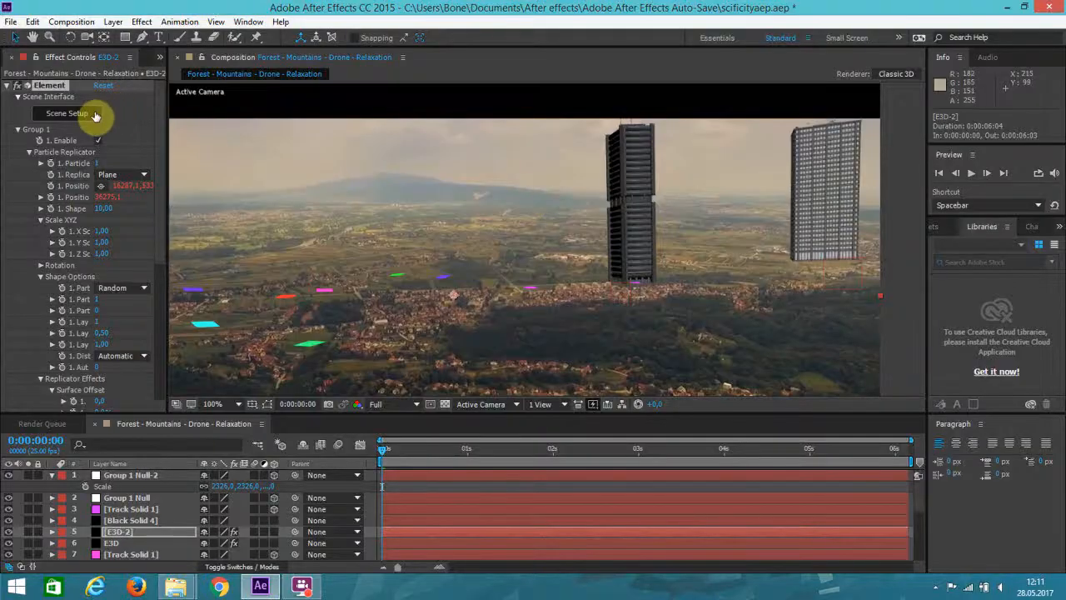
- Replace the office_02 model in the E3D-2 layer's Element scene with city_group from the Metropolitan folder and apply the setup
{"action": "left_click", "coordinate": [93, 114]}
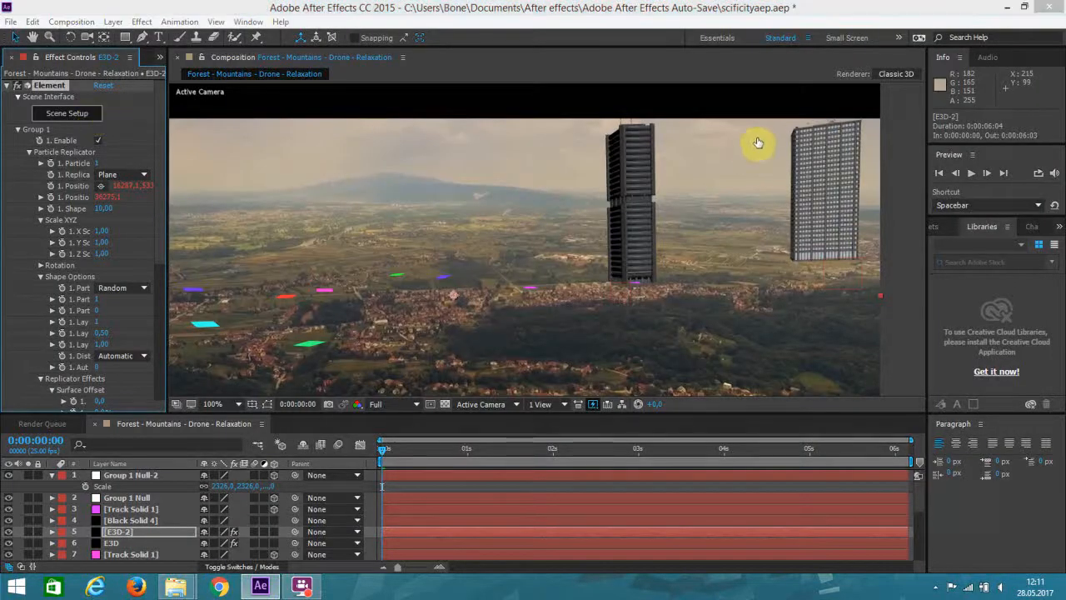
{"action": "scroll", "coordinate": [963, 498], "scroll_direction": "down", "scroll_amount": 5}
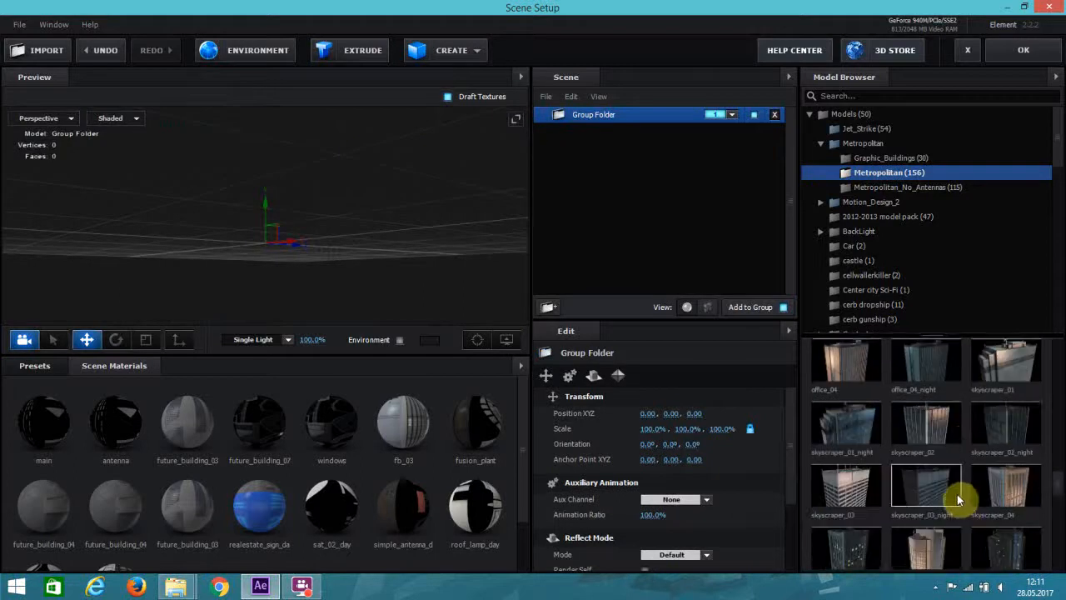
{"action": "scroll", "coordinate": [928, 487], "scroll_direction": "down", "scroll_amount": 6}
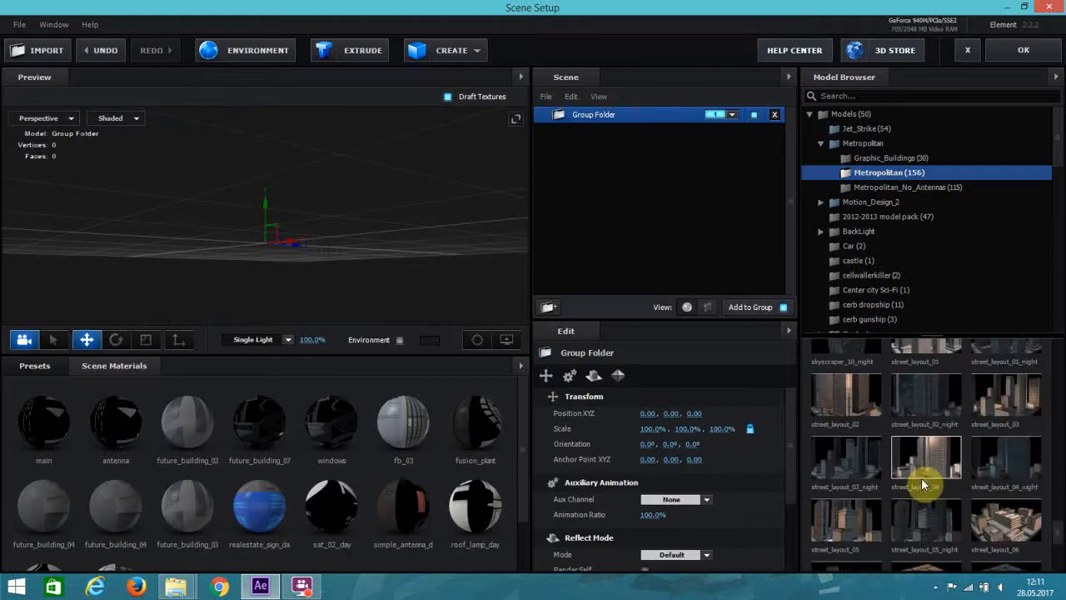
{"action": "scroll", "coordinate": [922, 487], "scroll_direction": "up", "scroll_amount": 10}
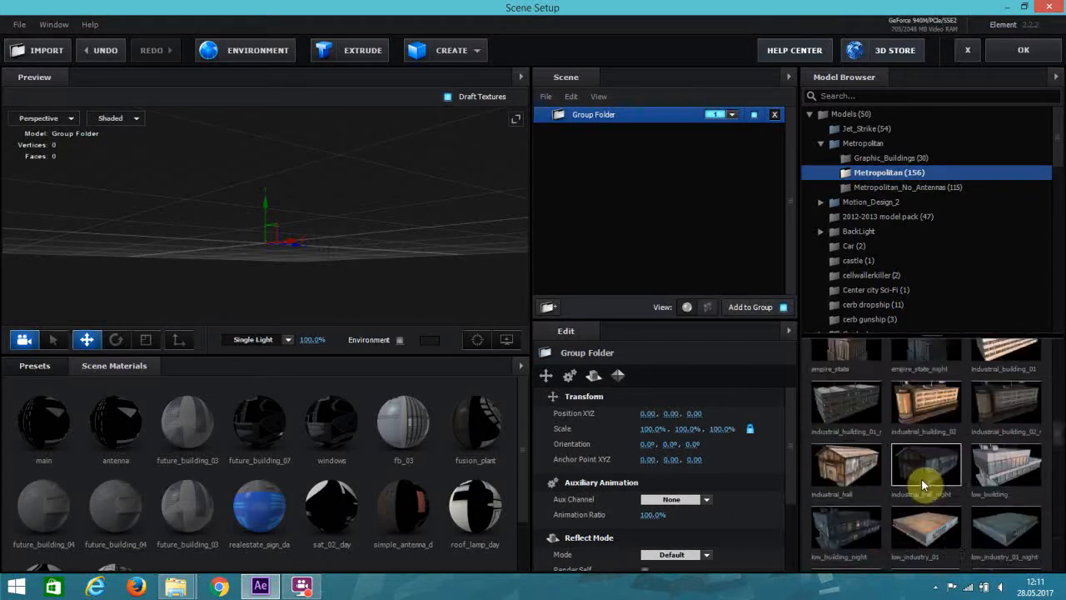
{"action": "scroll", "coordinate": [922, 489], "scroll_direction": "up", "scroll_amount": 4}
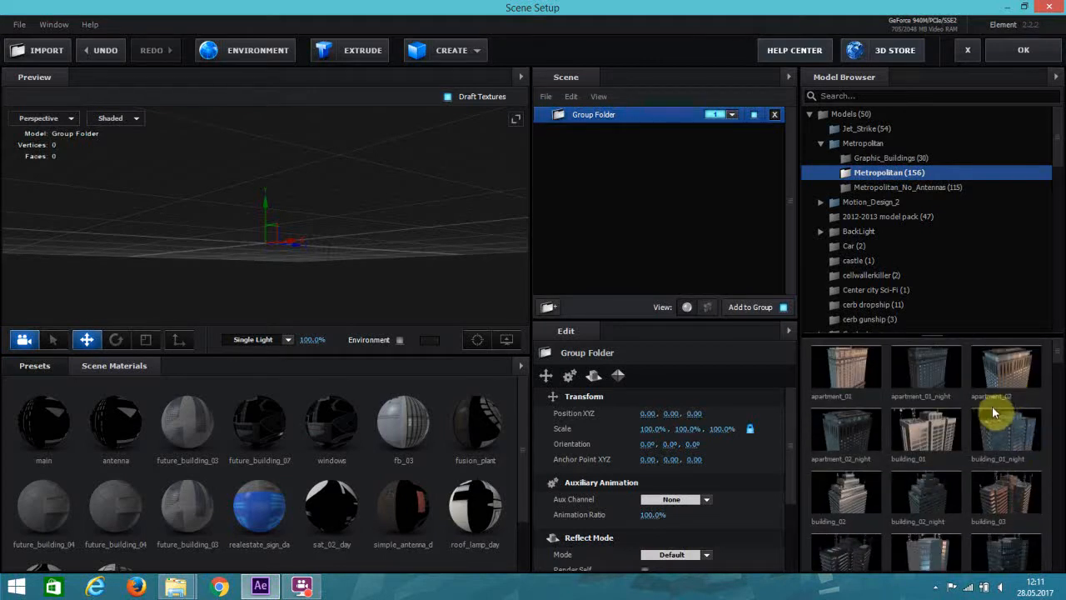
{"action": "scroll", "coordinate": [991, 421], "scroll_direction": "down", "scroll_amount": 5}
{"action": "scroll", "coordinate": [991, 427], "scroll_direction": "down", "scroll_amount": 2}
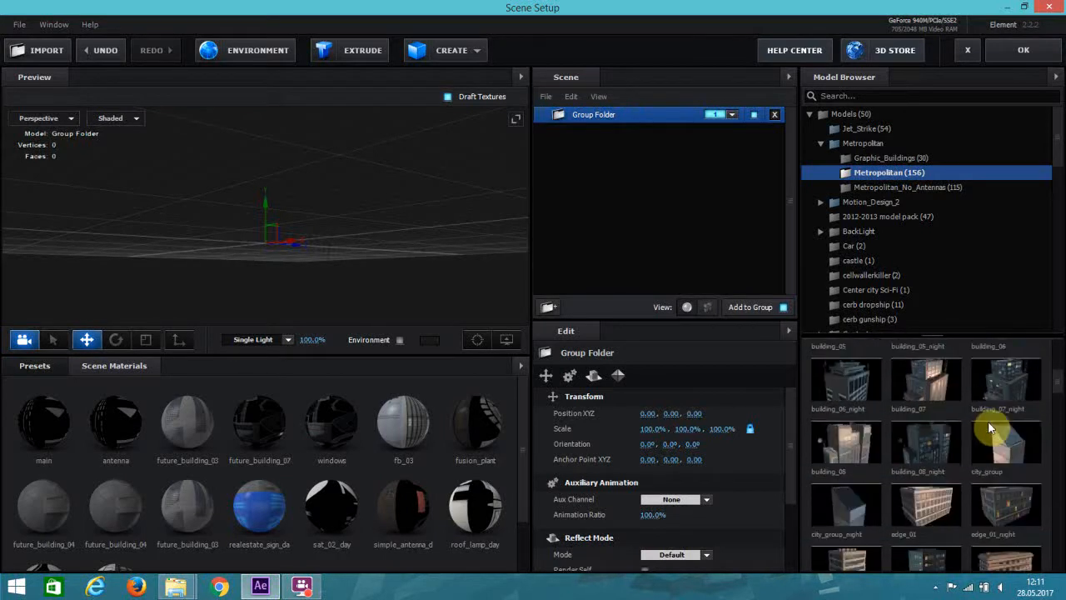
{"action": "left_click", "coordinate": [991, 426]}
{"action": "left_click_drag", "start_coordinate": [272, 277], "coordinate": [352, 279]}
{"action": "left_click", "coordinate": [1022, 47]}
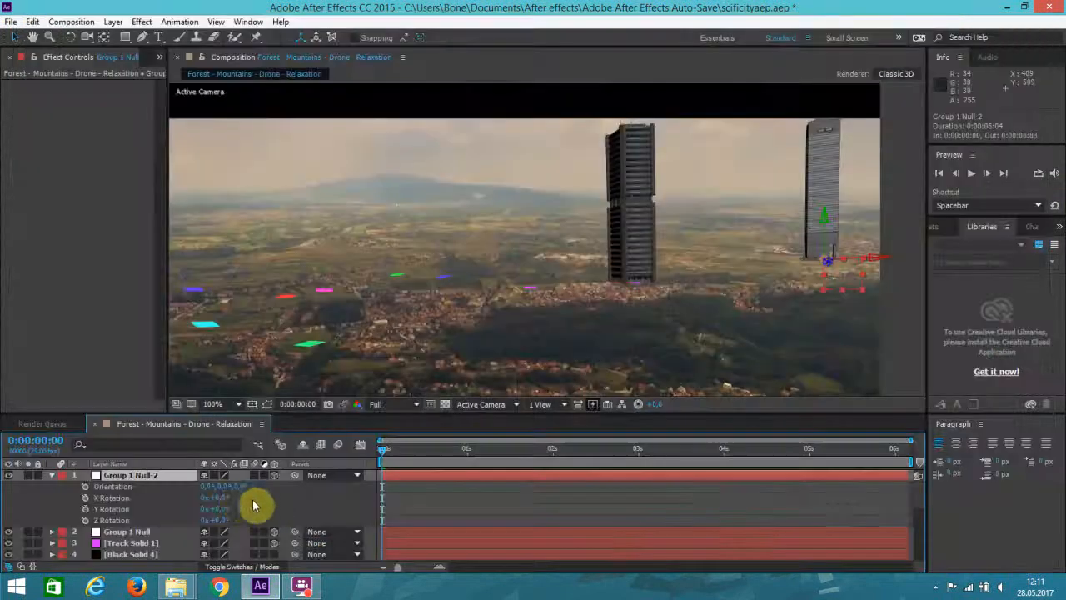
- Turn Group 1 Null-2 to a Y orientation of 252° and collapse its properties
{"action": "left_click_drag", "start_coordinate": [221, 499], "coordinate": [169, 493]}
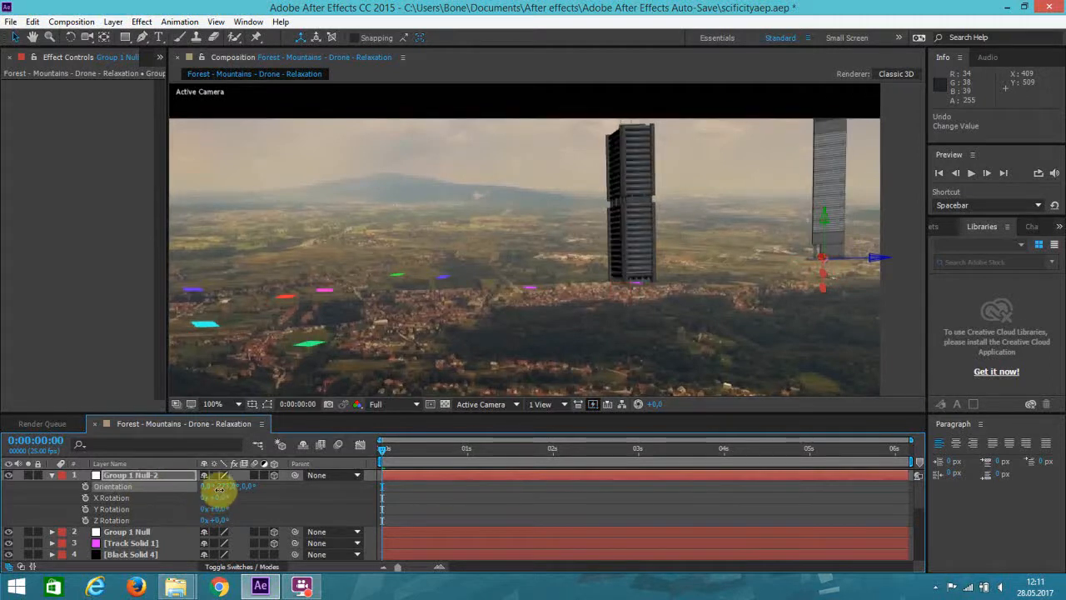
{"action": "left_click_drag", "start_coordinate": [233, 487], "coordinate": [214, 492]}
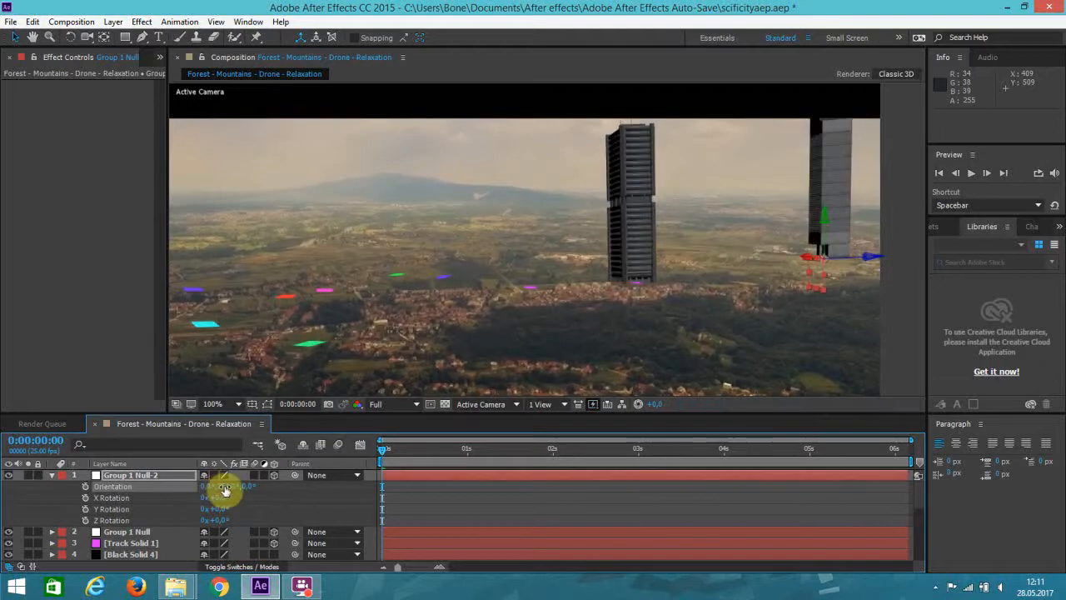
{"action": "left_click", "coordinate": [407, 517]}
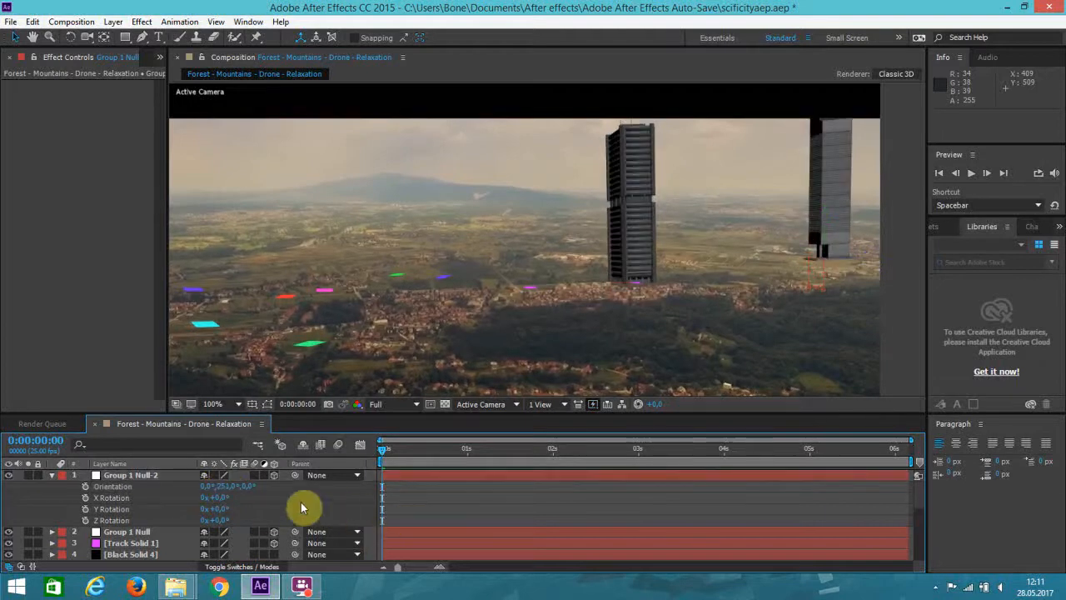
{"action": "left_click", "coordinate": [52, 475]}
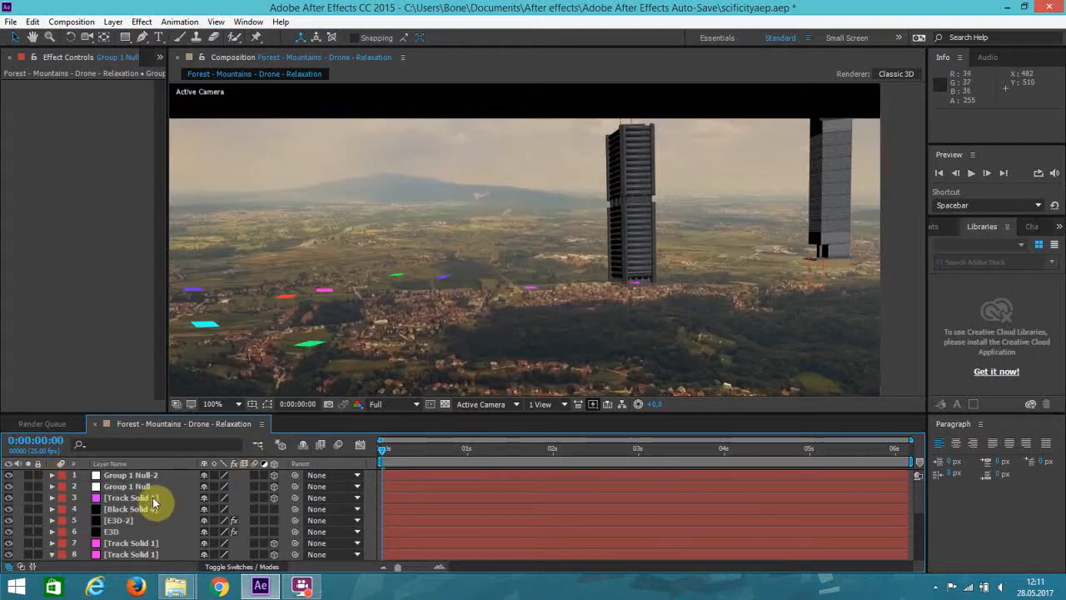
- Copy the Position property of the purple Track Solid 1 on layer 9
{"action": "scroll", "coordinate": [153, 501], "scroll_direction": "down", "scroll_amount": 3}
{"action": "left_click", "coordinate": [134, 554]}
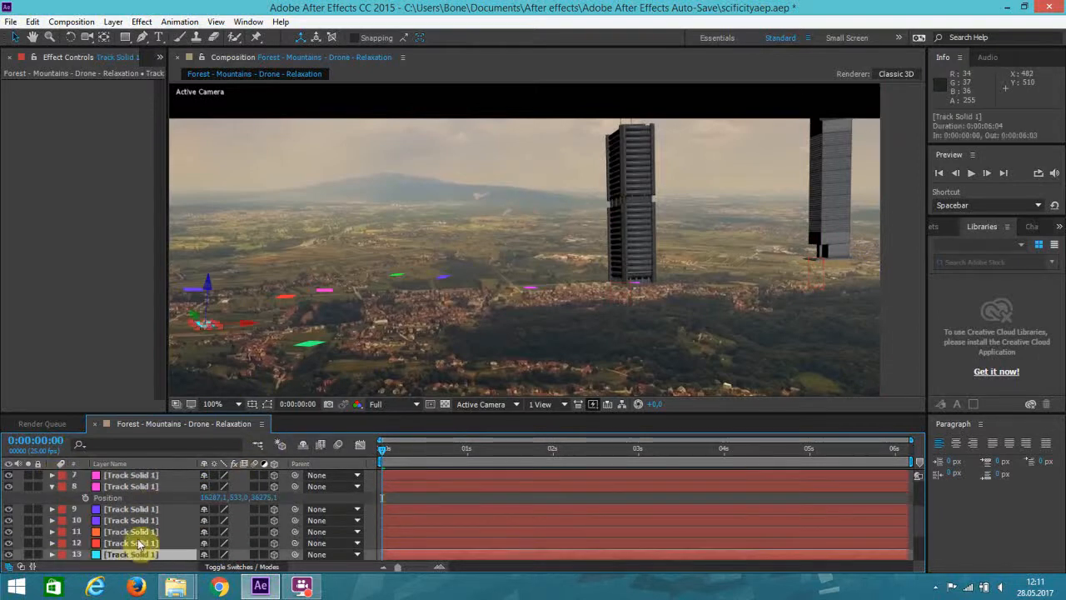
{"action": "left_click", "coordinate": [141, 532]}
{"action": "left_click", "coordinate": [138, 510]}
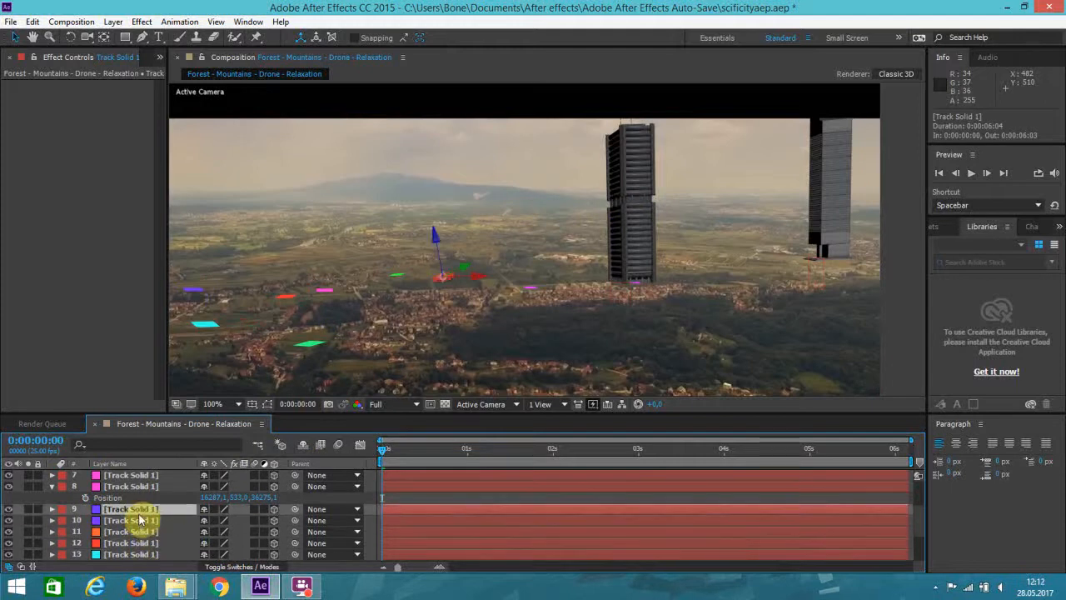
{"action": "key", "text": "p"}
{"action": "left_click", "coordinate": [117, 521]}
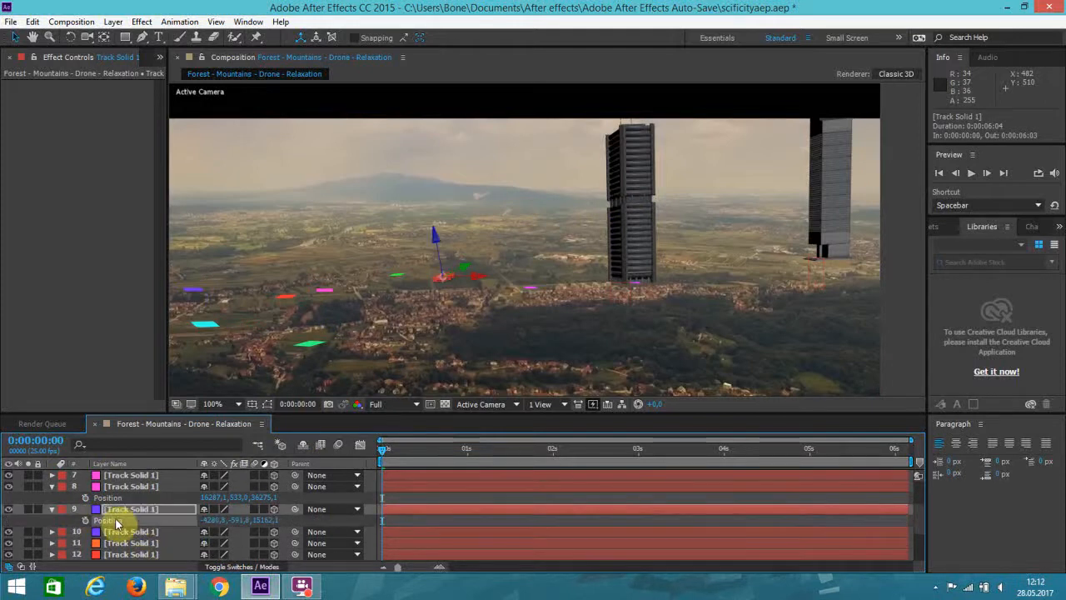
{"action": "left_click", "coordinate": [32, 22]}
{"action": "left_click", "coordinate": [70, 100]}
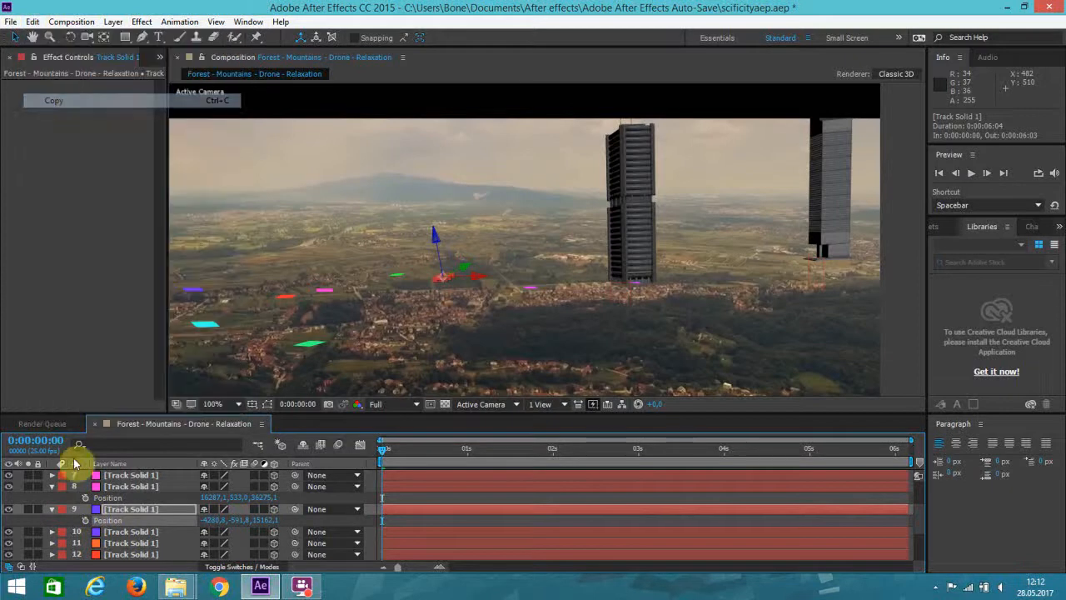
- Paste the copied track point position into Group 1 Null-2's Position property
{"action": "scroll", "coordinate": [94, 493], "scroll_direction": "up", "scroll_amount": 3}
{"action": "left_click", "coordinate": [129, 476]}
{"action": "key", "text": "p"}
{"action": "left_click", "coordinate": [112, 486]}
{"action": "left_click", "coordinate": [33, 22]}
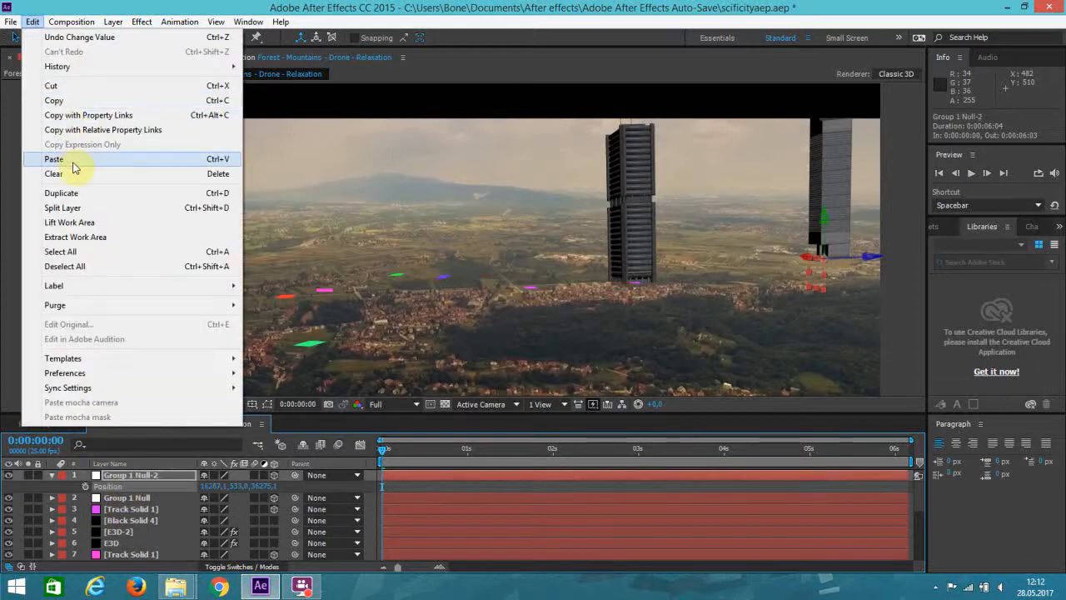
{"action": "left_click", "coordinate": [72, 161]}
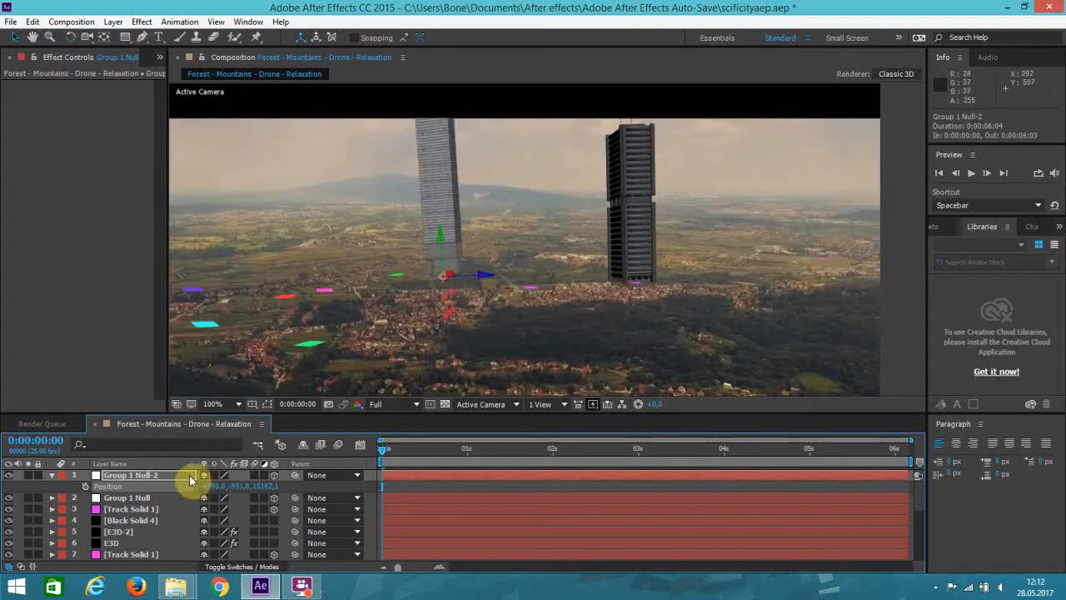
- Set Group 1 Null-2's Y orientation to 0° and its Z orientation to 4° to straighten the moved building
{"action": "key", "text": "r"}
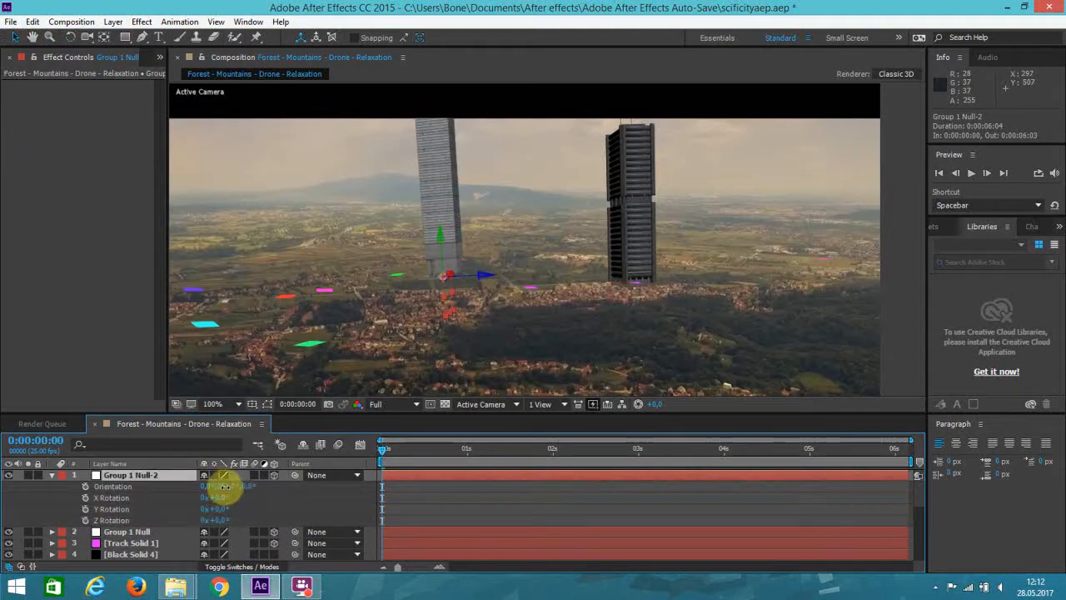
{"action": "left_click", "coordinate": [215, 491]}
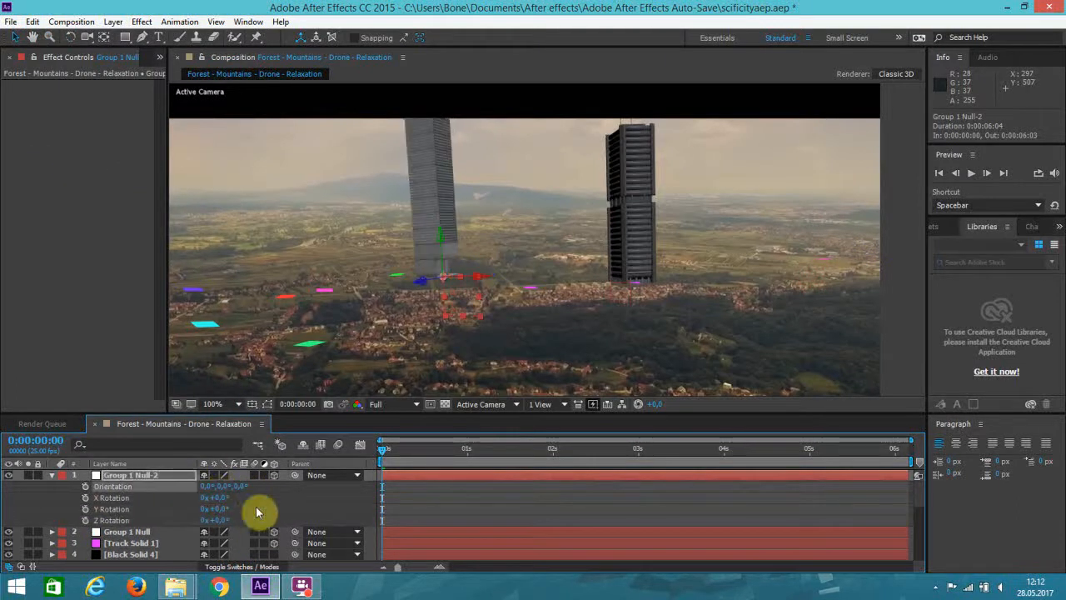
{"action": "left_click_drag", "start_coordinate": [241, 485], "coordinate": [245, 485]}
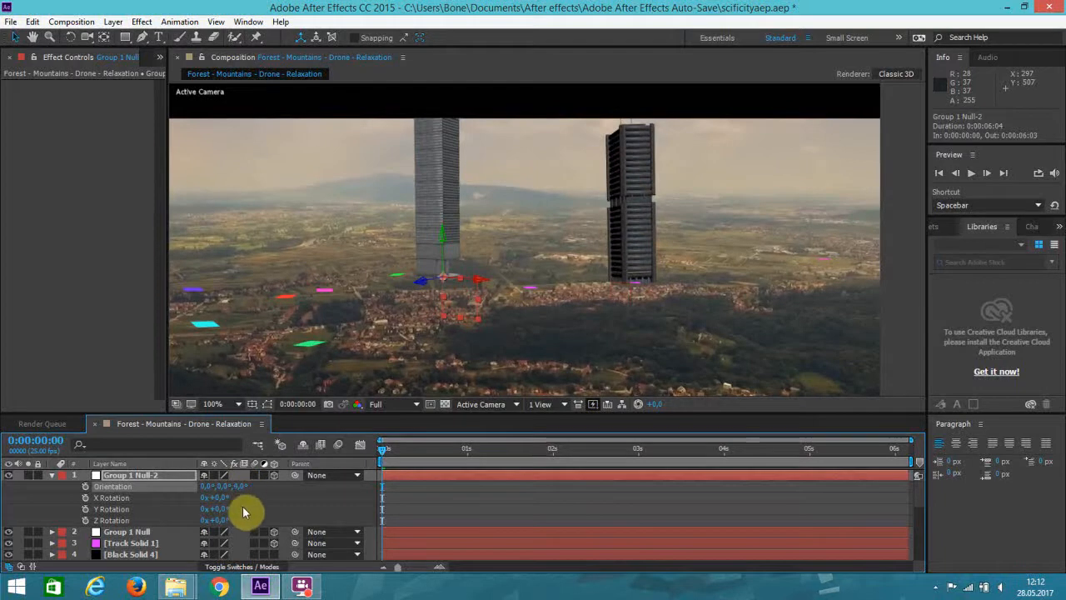
- Scale Group 1 Null-2 down uniformly to about 1923%
{"action": "key", "text": "s"}
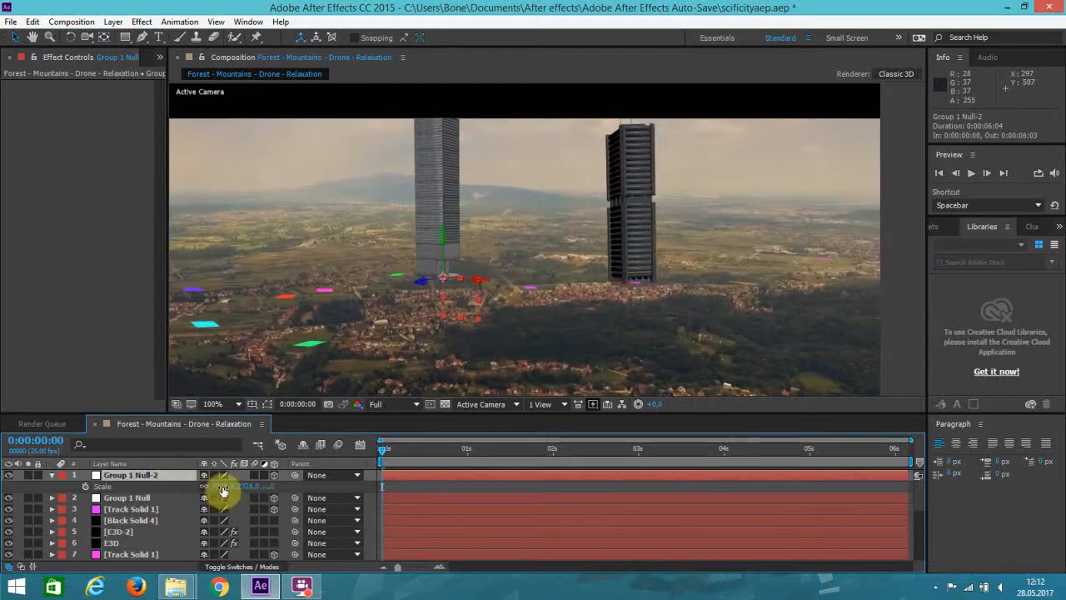
{"action": "left_click_drag", "start_coordinate": [208, 487], "coordinate": [40, 520]}
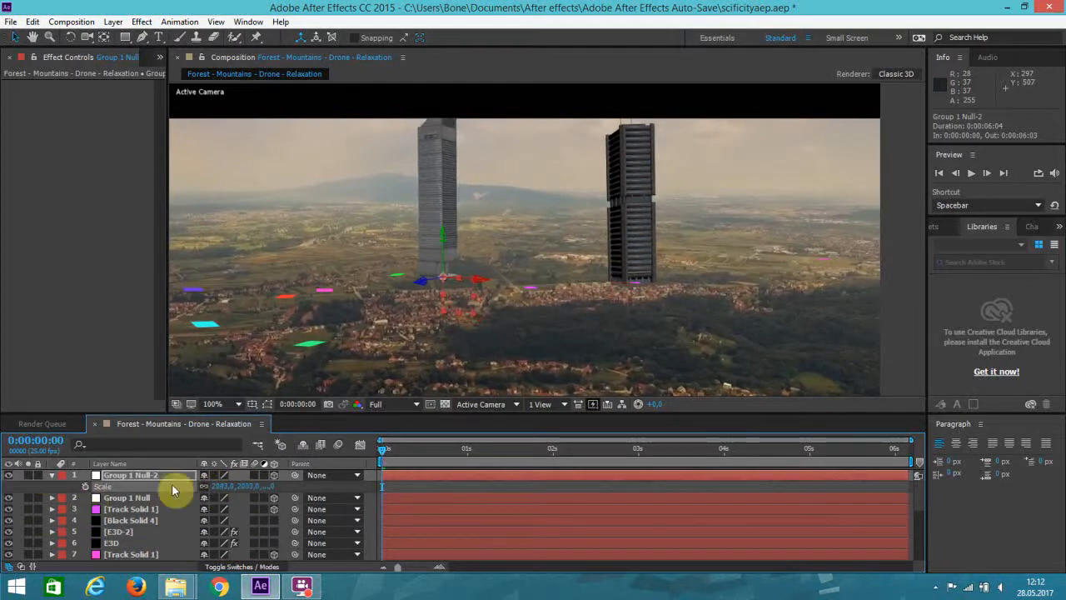
{"action": "left_click_drag", "start_coordinate": [249, 487], "coordinate": [181, 489]}
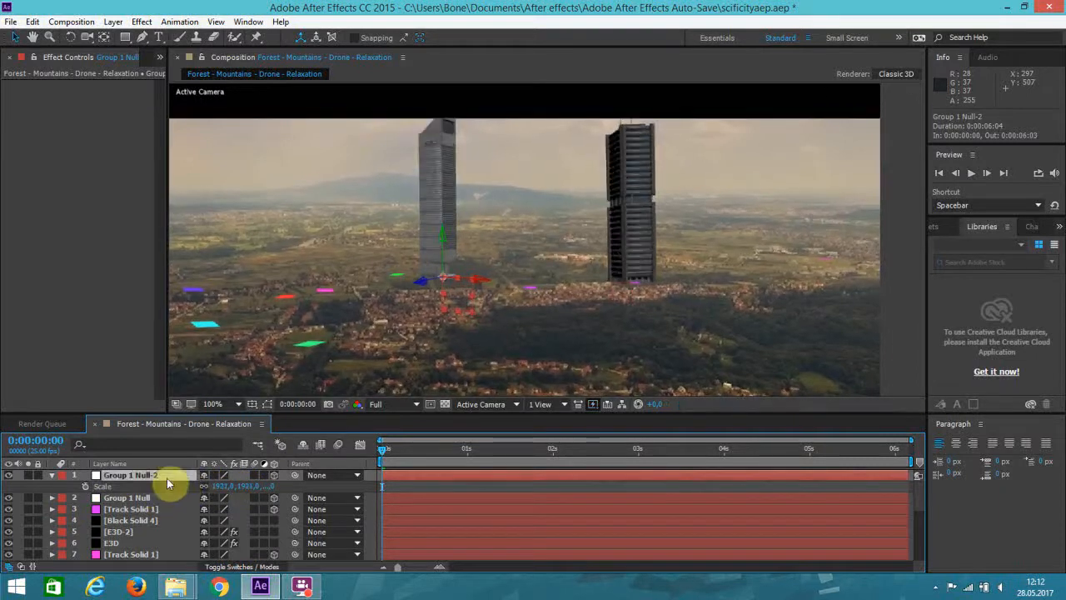
- Adjust Group 1 Null-2's rotation with a Y orientation of 278°, X Rotation of 3° and Z Rotation of -3°
{"action": "key", "text": "r"}
{"action": "left_click_drag", "start_coordinate": [238, 492], "coordinate": [176, 475]}
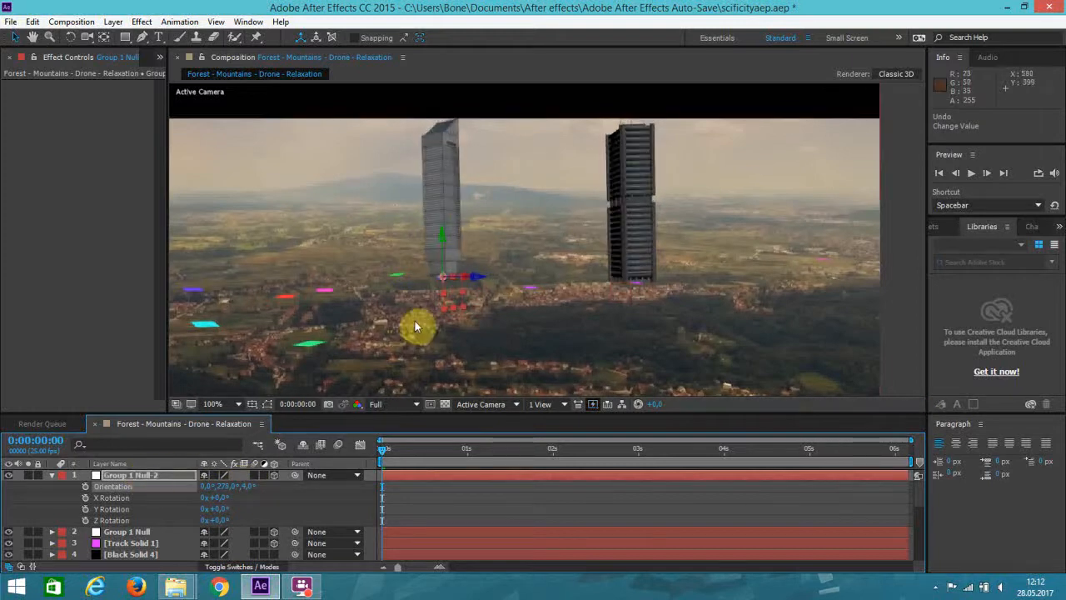
{"action": "key", "text": "period"}
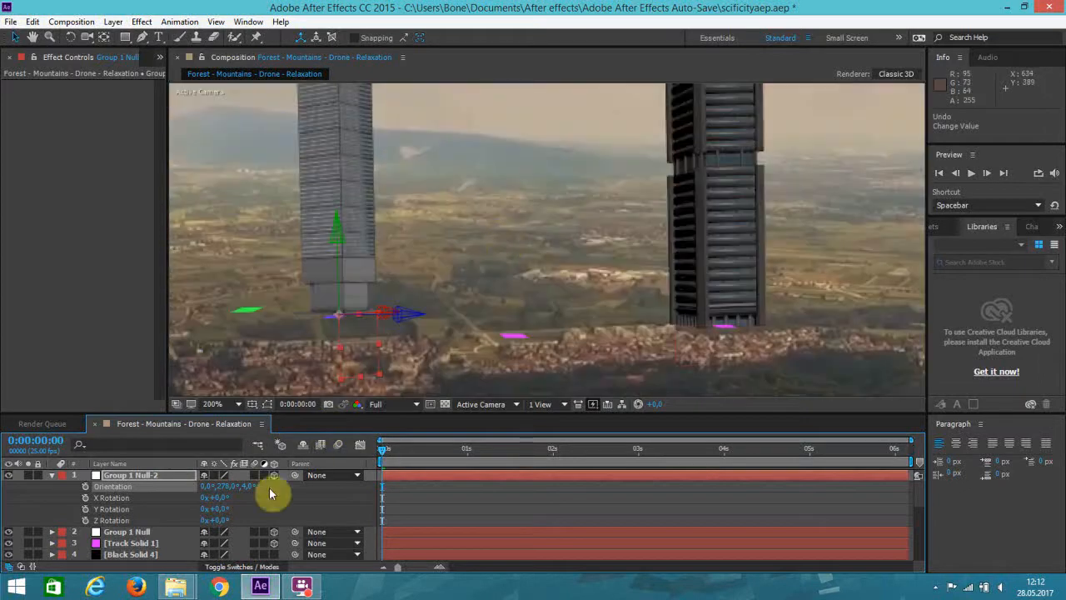
{"action": "mouse_move", "coordinate": [206, 492]}
{"action": "left_mouse_down"}
{"action": "mouse_move", "coordinate": [251, 490]}
{"action": "mouse_move", "coordinate": [209, 491]}
{"action": "mouse_move", "coordinate": [223, 497]}
{"action": "left_mouse_up"}
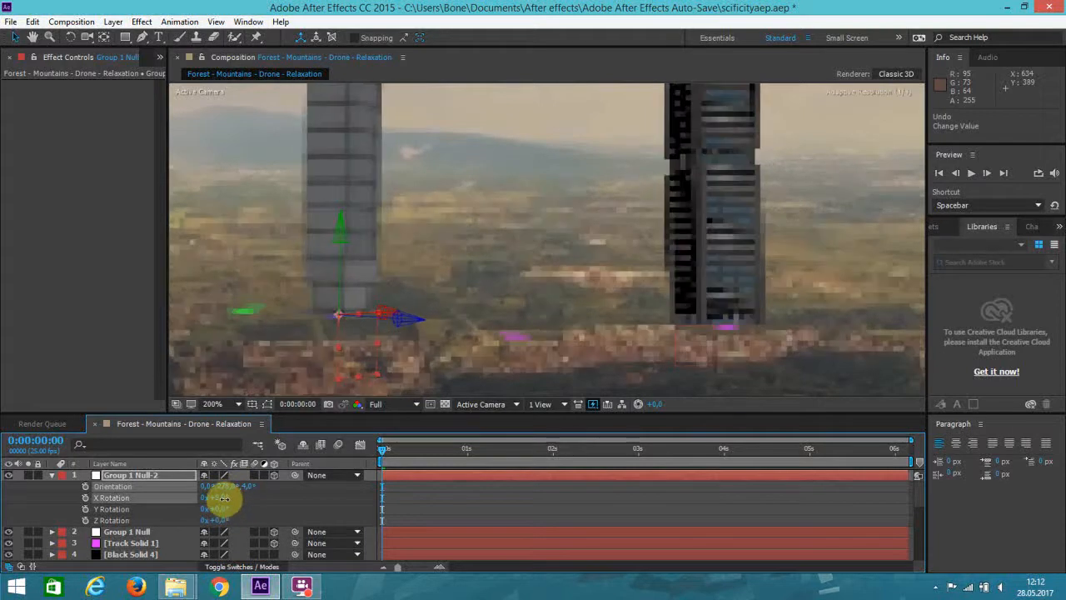
{"action": "scroll", "coordinate": [515, 204], "scroll_direction": "down", "scroll_amount": 1}
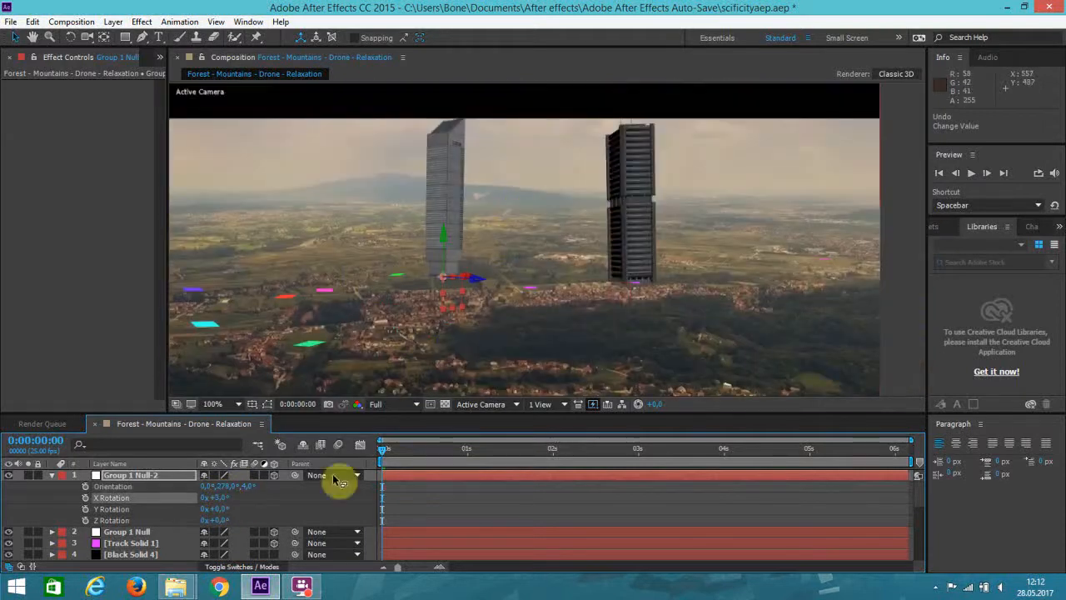
{"action": "left_click_drag", "start_coordinate": [222, 509], "coordinate": [219, 527]}
{"action": "key", "text": "ctrl+z"}
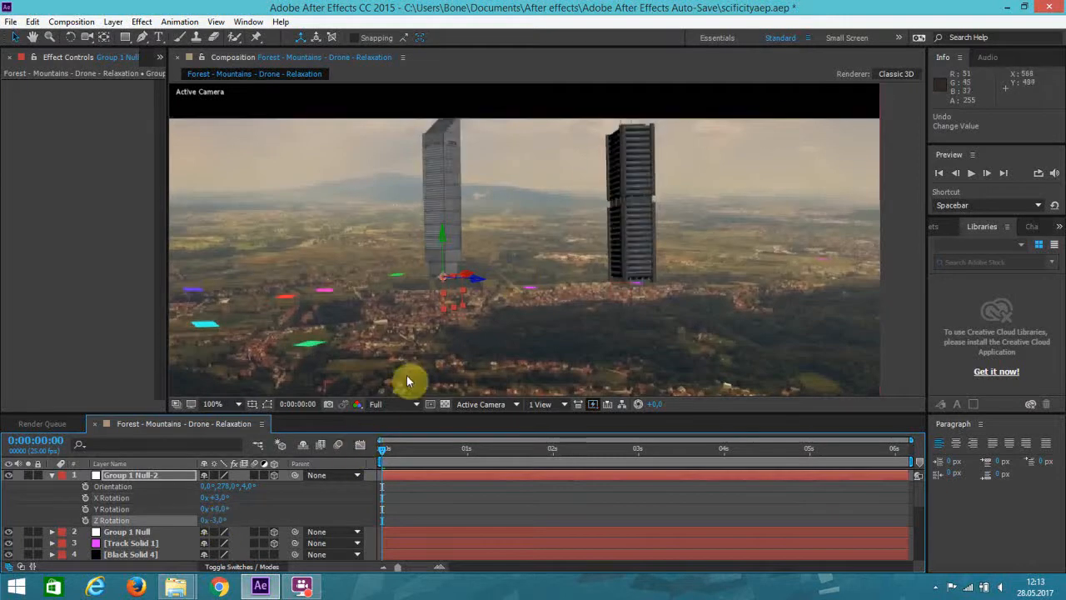
- Lower the Group 1 Null-2 building by about 22 units along its vertical axis
{"action": "left_click", "coordinate": [605, 288]}
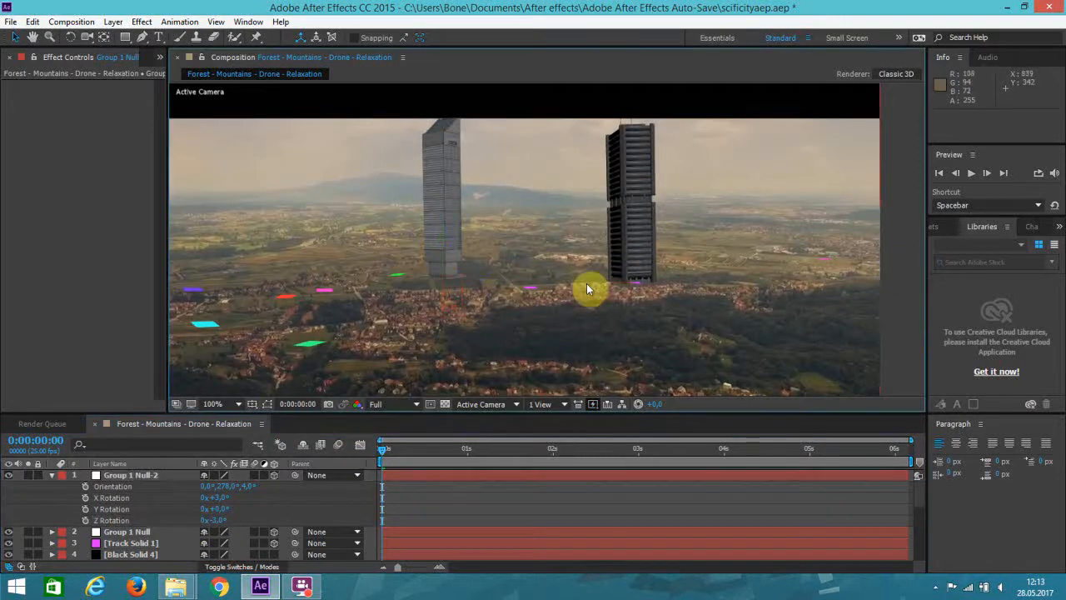
{"action": "left_click", "coordinate": [167, 476]}
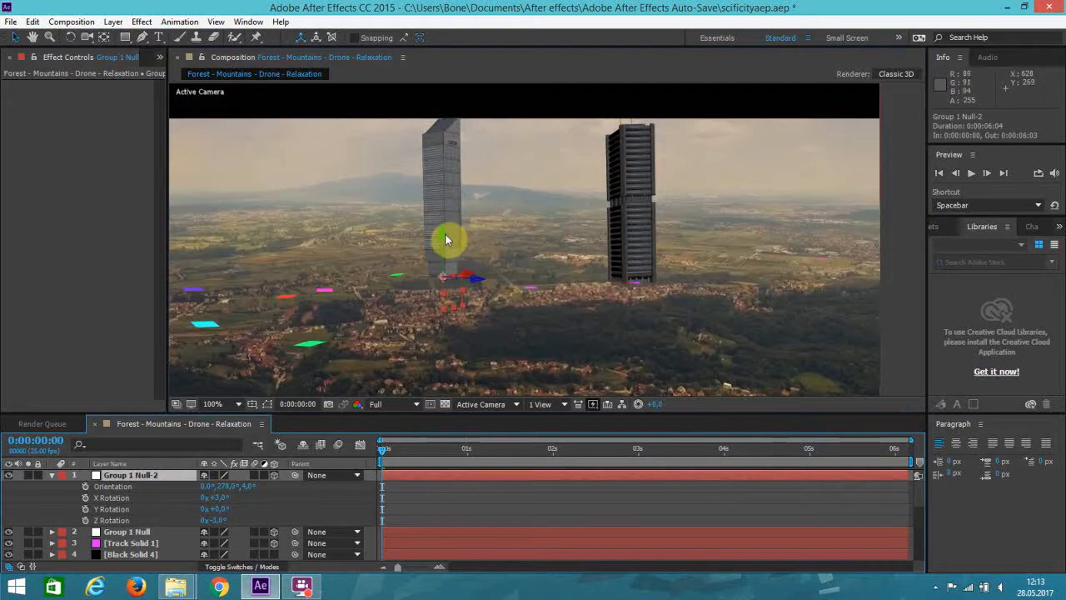
{"action": "left_click_drag", "start_coordinate": [445, 239], "coordinate": [449, 253]}
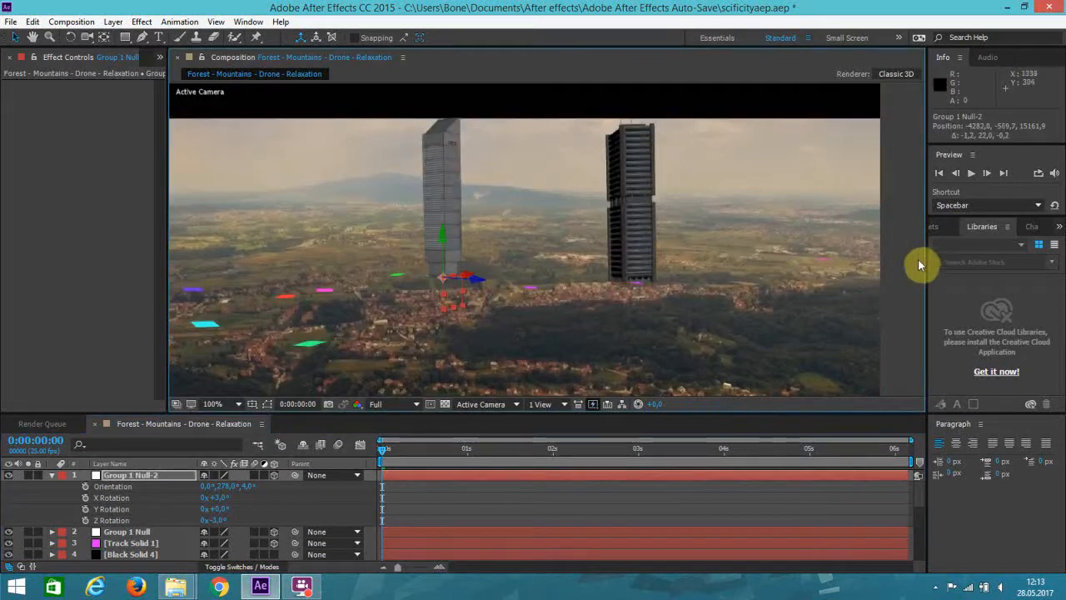
- Add a Parallel light named Light 1 with 95% intensity and Smooth falloff, without cast shadows
{"action": "left_click", "coordinate": [113, 21]}
{"action": "mouse_move", "coordinate": [131, 37]}
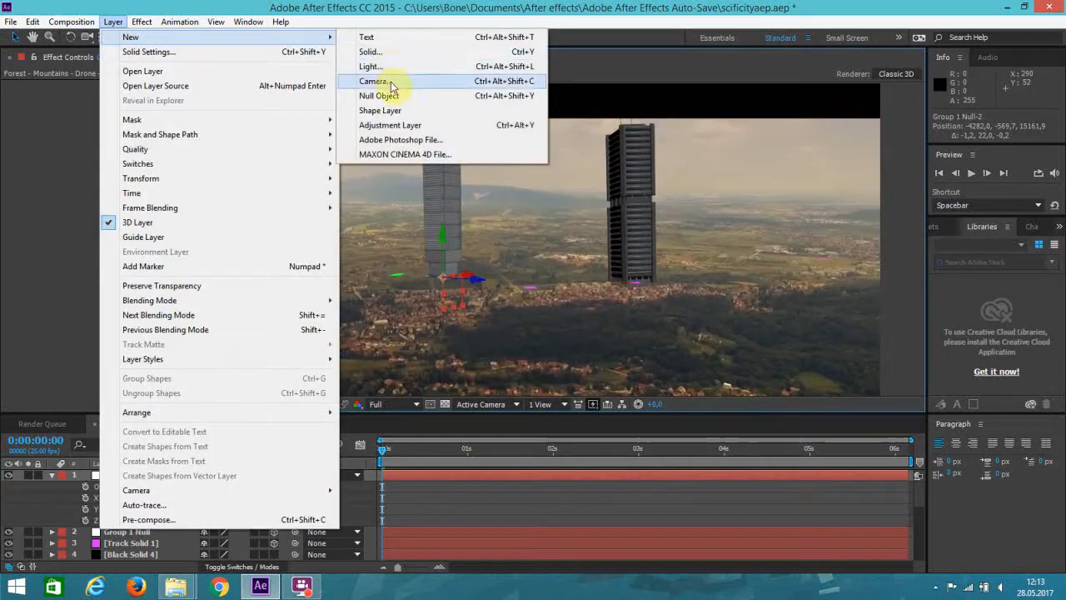
{"action": "left_click", "coordinate": [372, 66]}
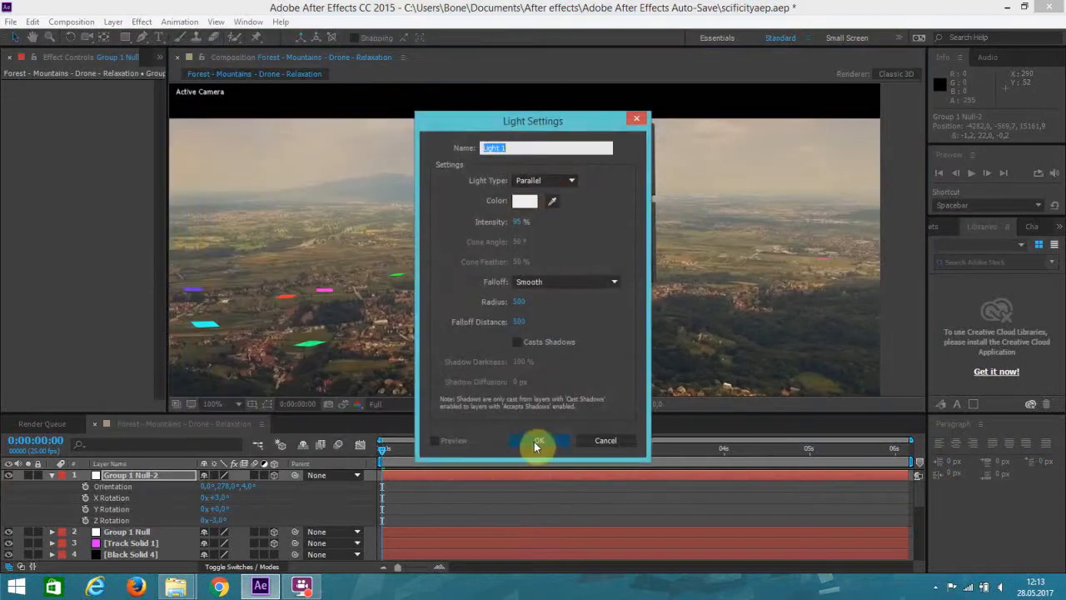
{"action": "left_click", "coordinate": [537, 441]}
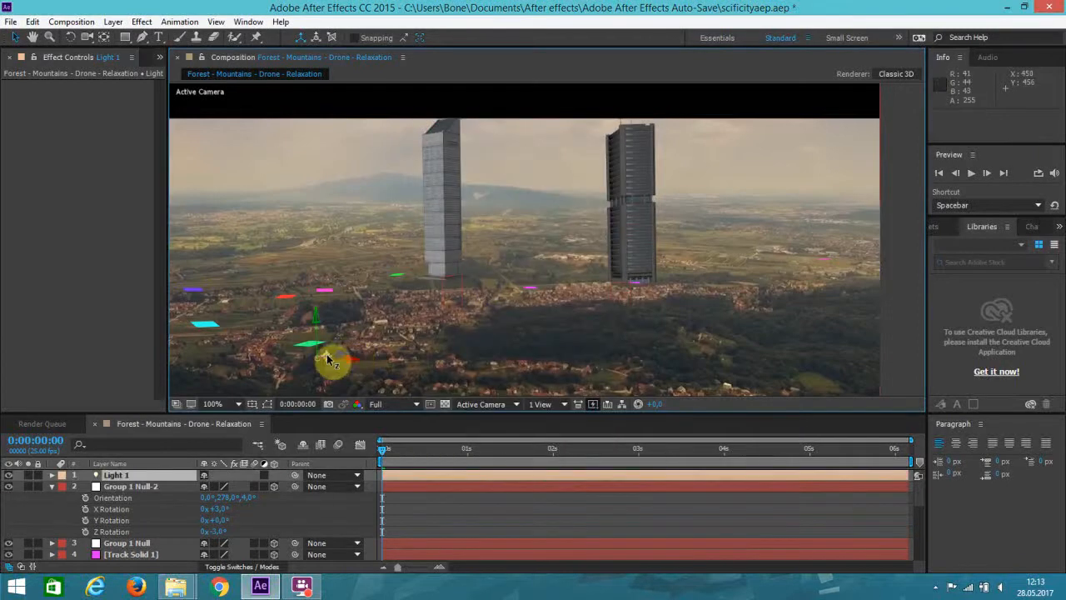
- Move Light 1 high above the dark tower, to a position of about 7992, -6625, 4906
{"action": "left_click_drag", "start_coordinate": [333, 369], "coordinate": [362, 100]}
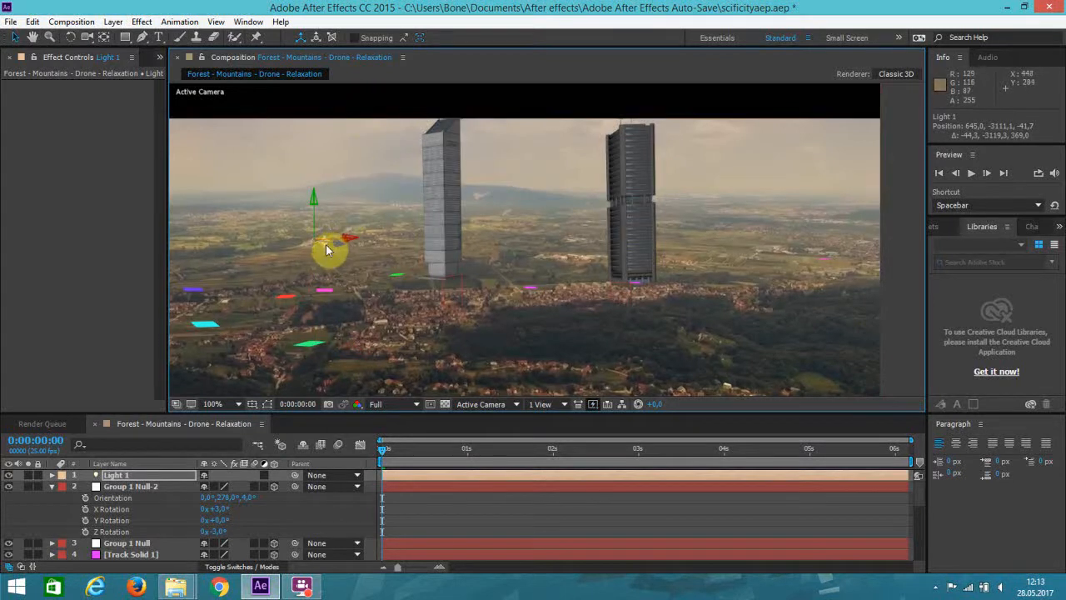
{"action": "left_click_drag", "start_coordinate": [326, 248], "coordinate": [562, 4]}
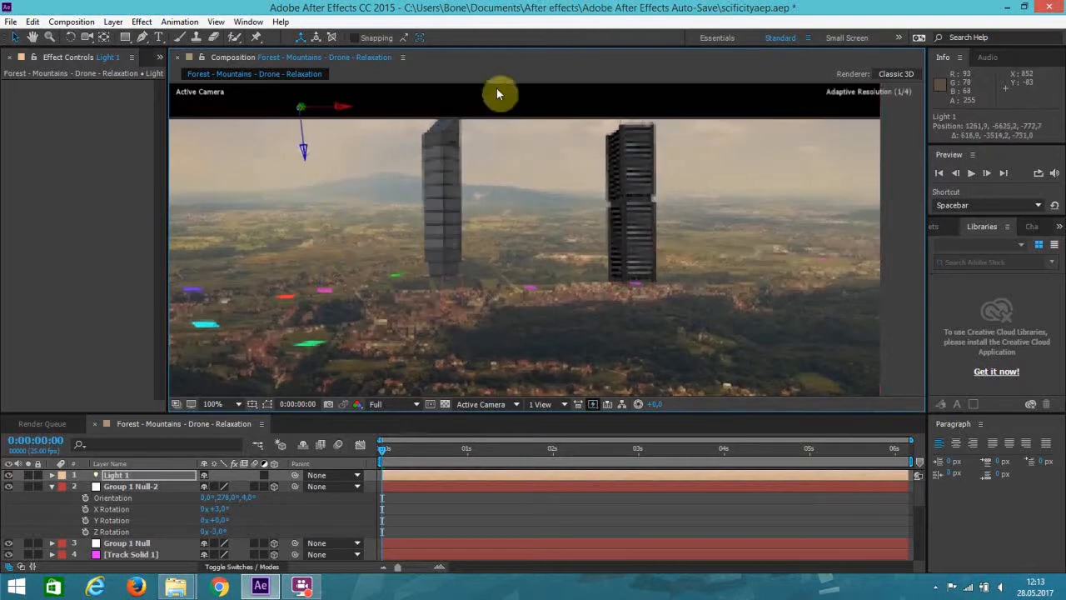
{"action": "left_click_drag", "start_coordinate": [341, 112], "coordinate": [789, 154]}
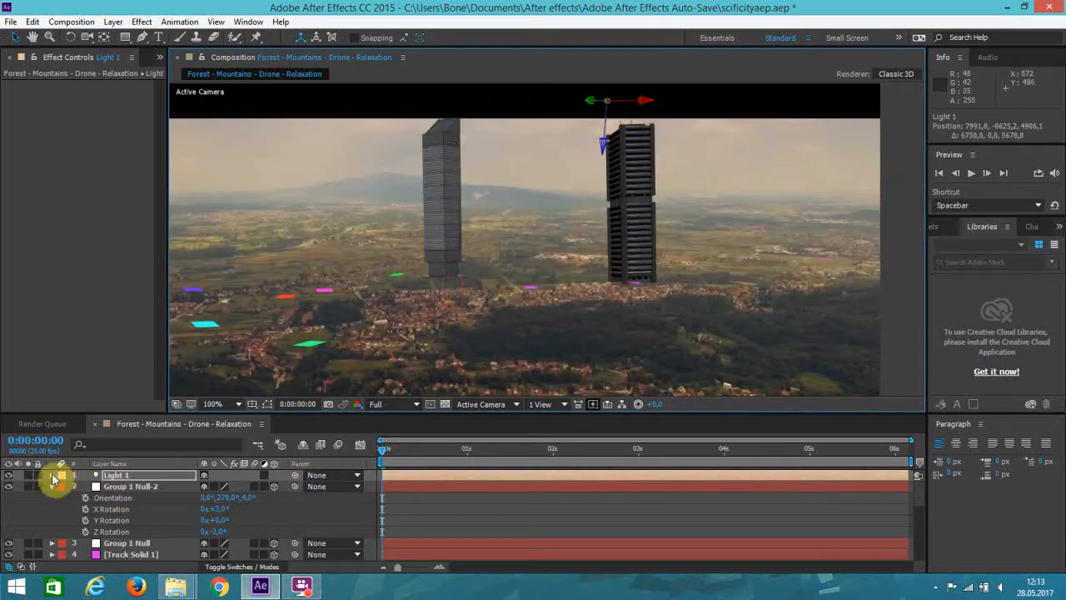
- Raise Light 1's intensity to 164% and nudge the light to about 7986, -6628, 4913
{"action": "left_click", "coordinate": [54, 477]}
{"action": "left_click", "coordinate": [64, 495]}
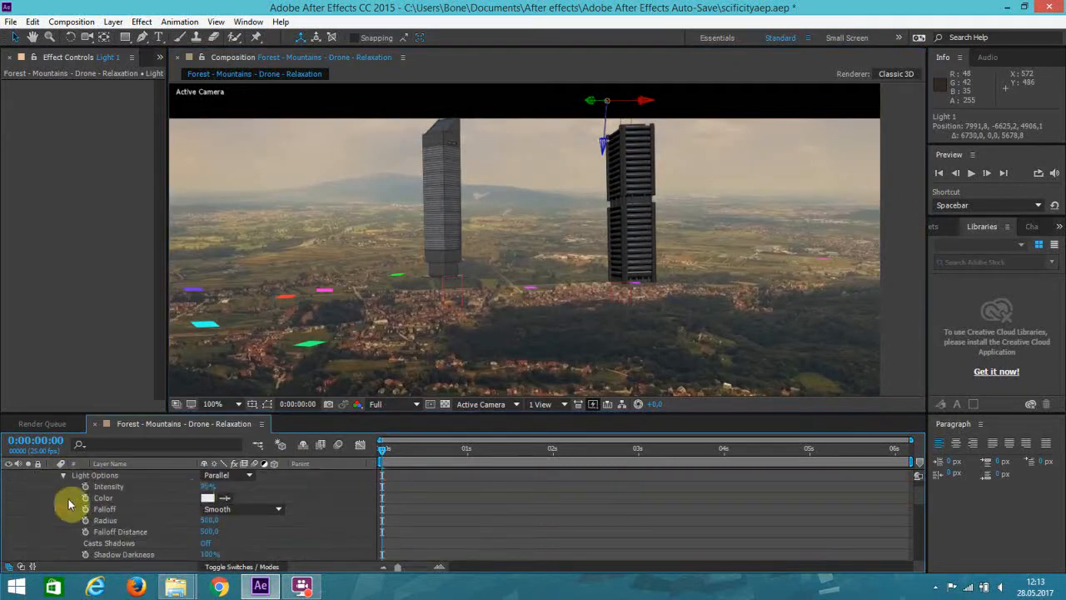
{"action": "left_click_drag", "start_coordinate": [207, 485], "coordinate": [243, 476]}
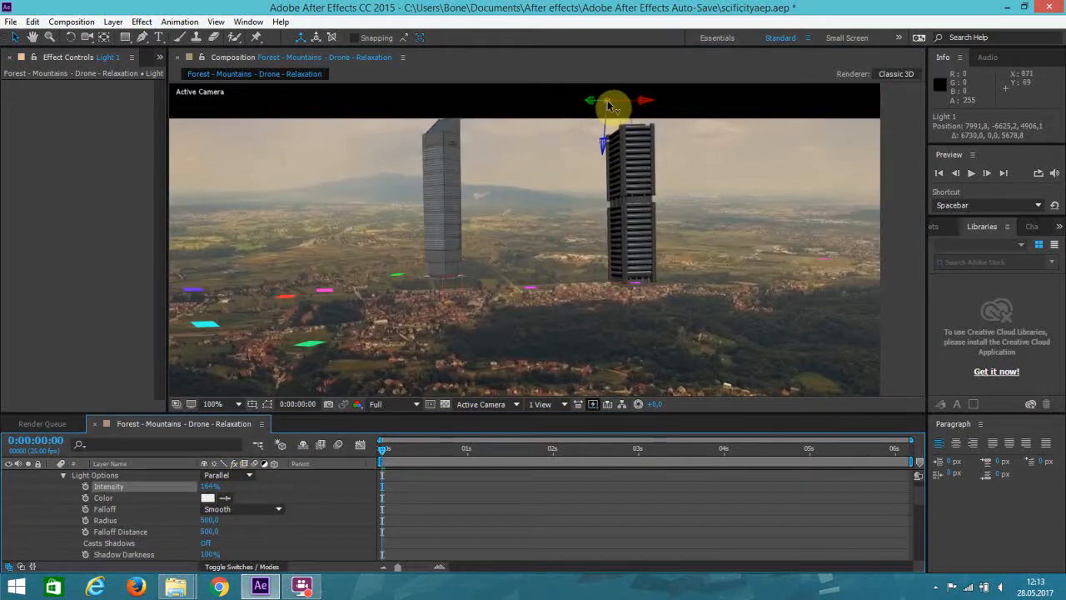
{"action": "left_click_drag", "start_coordinate": [606, 108], "coordinate": [602, 111]}
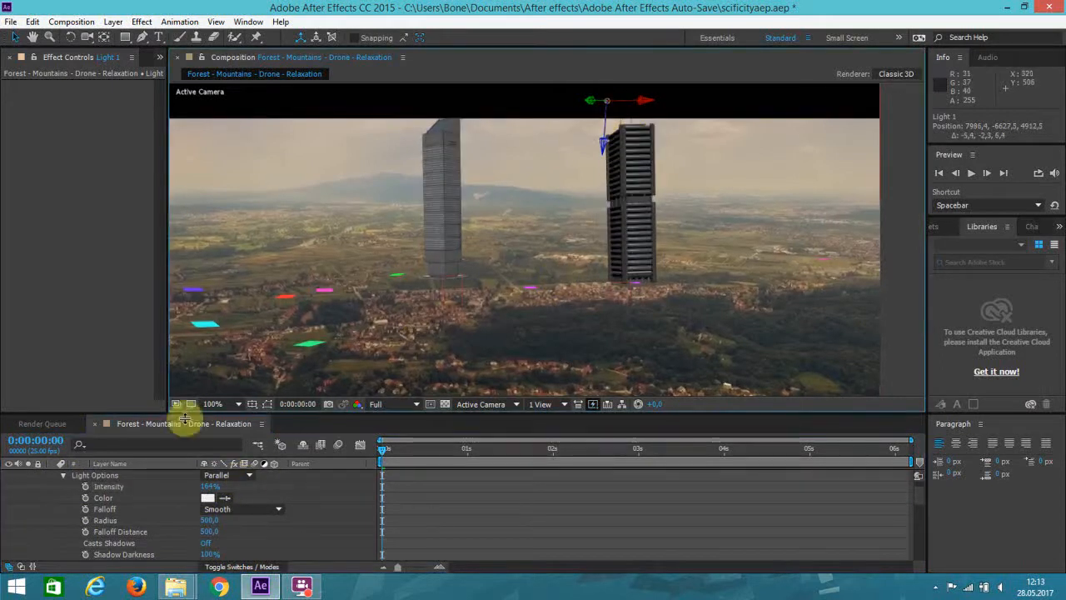
{"action": "scroll", "coordinate": [92, 491], "scroll_direction": "up", "scroll_amount": 1}
{"action": "left_click", "coordinate": [52, 475]}
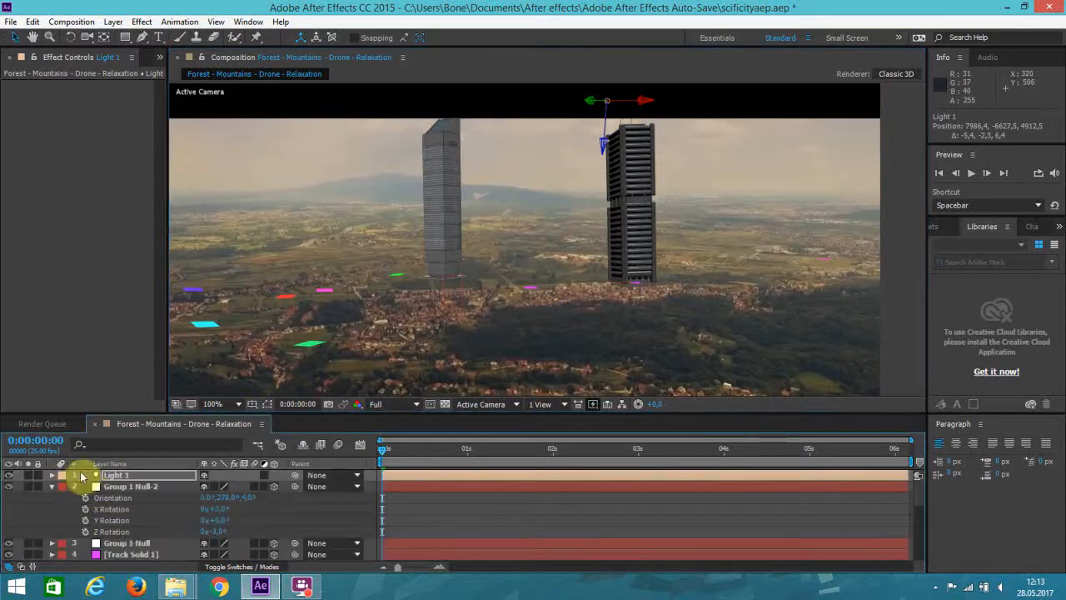
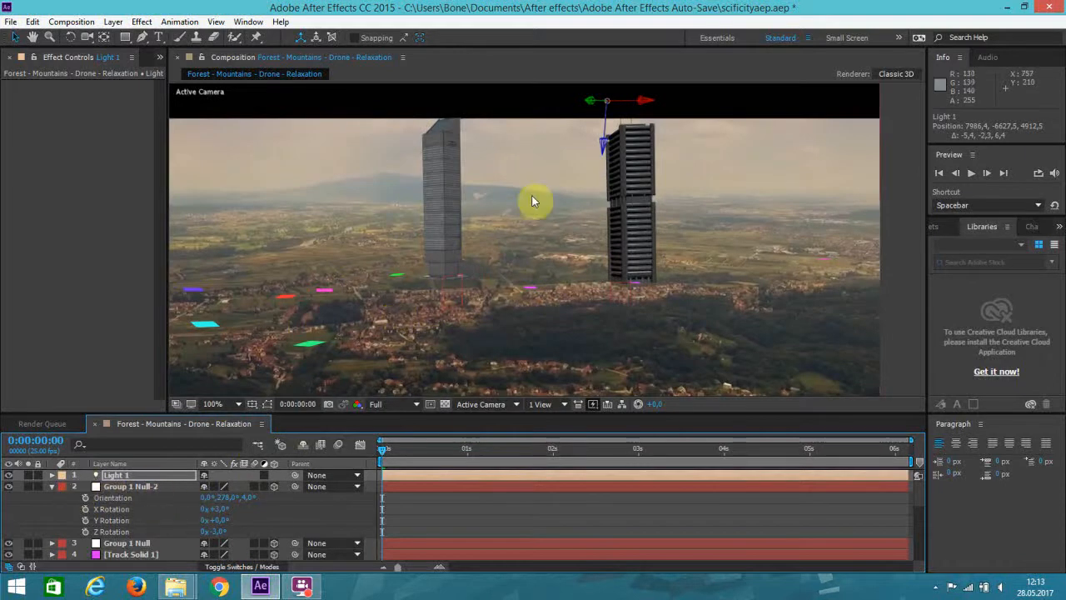
- Toggle the E3D layer's visibility to identify its building and open the layer's Element Scene Setup
{"action": "scroll", "coordinate": [144, 541], "scroll_direction": "down", "scroll_amount": 3}
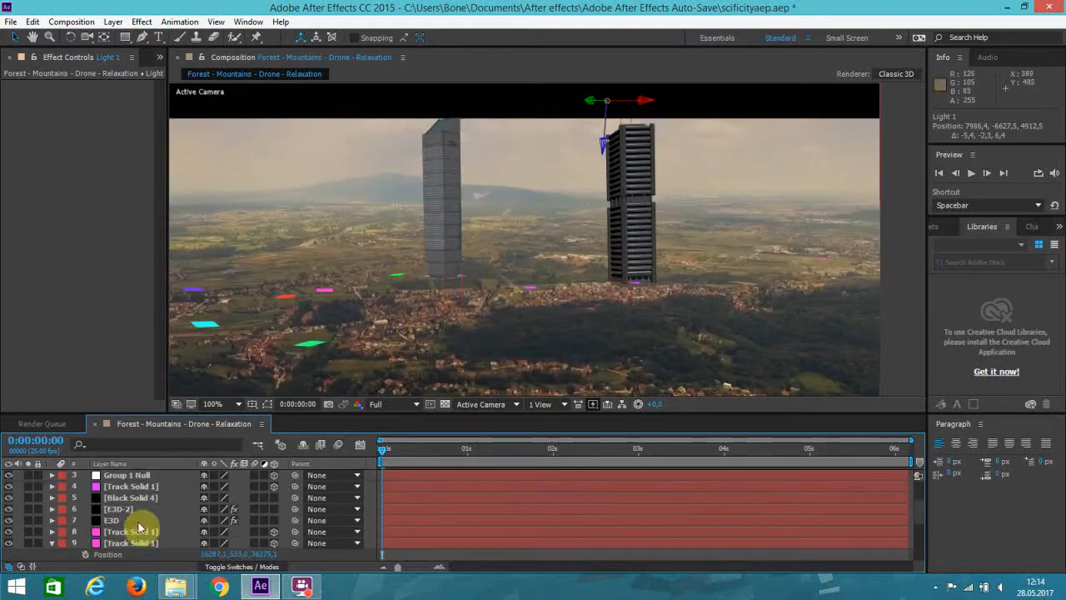
{"action": "left_click", "coordinate": [9, 520]}
{"action": "left_click", "coordinate": [10, 521]}
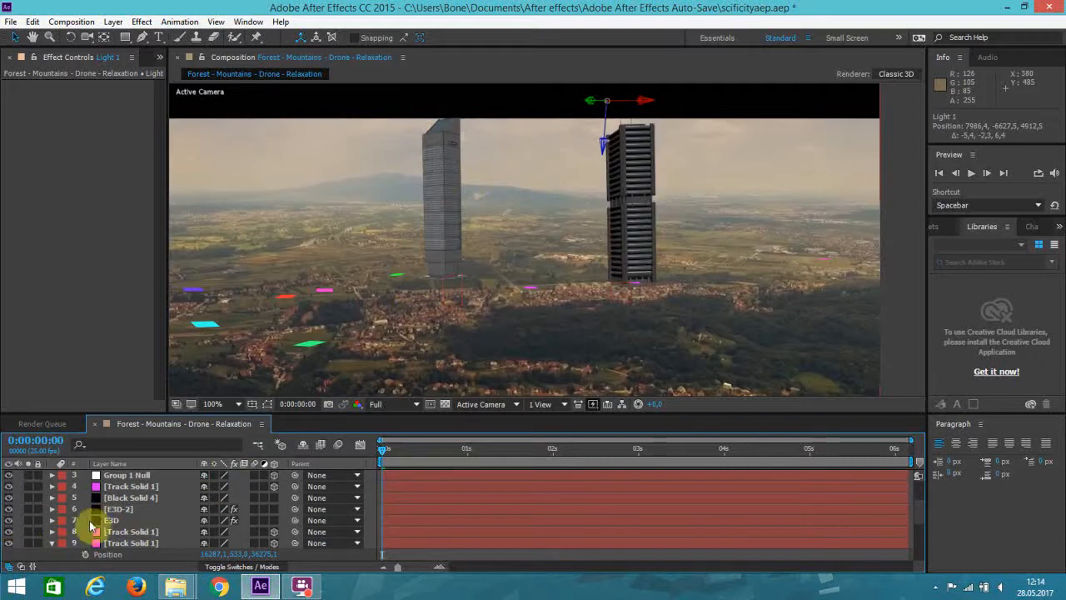
{"action": "left_click", "coordinate": [110, 520]}
{"action": "left_click", "coordinate": [86, 112]}
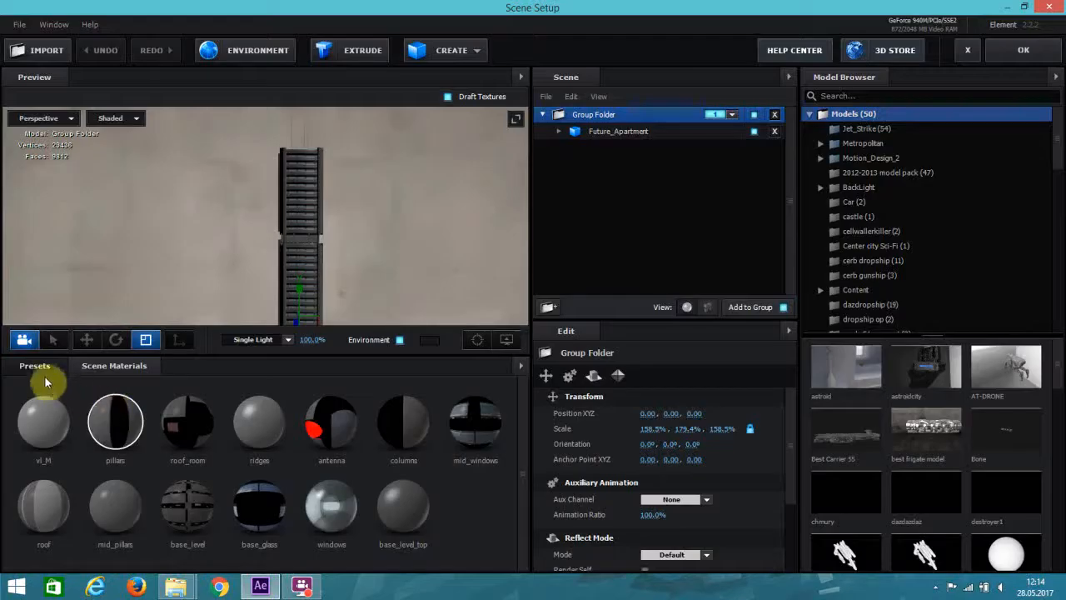
- Apply the BackLight_2K_18 environment preset to the Future_Apartment scene, adjust the preview light's brightness and accept the scene
{"action": "left_click", "coordinate": [40, 367]}
{"action": "left_click", "coordinate": [87, 439]}
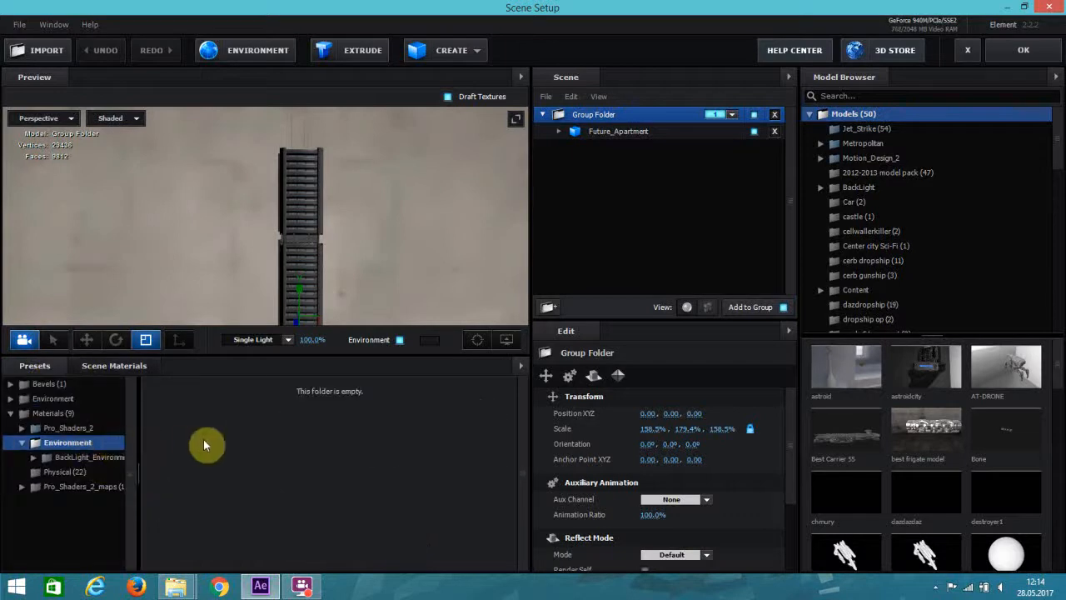
{"action": "left_click", "coordinate": [98, 458]}
{"action": "left_click", "coordinate": [92, 472]}
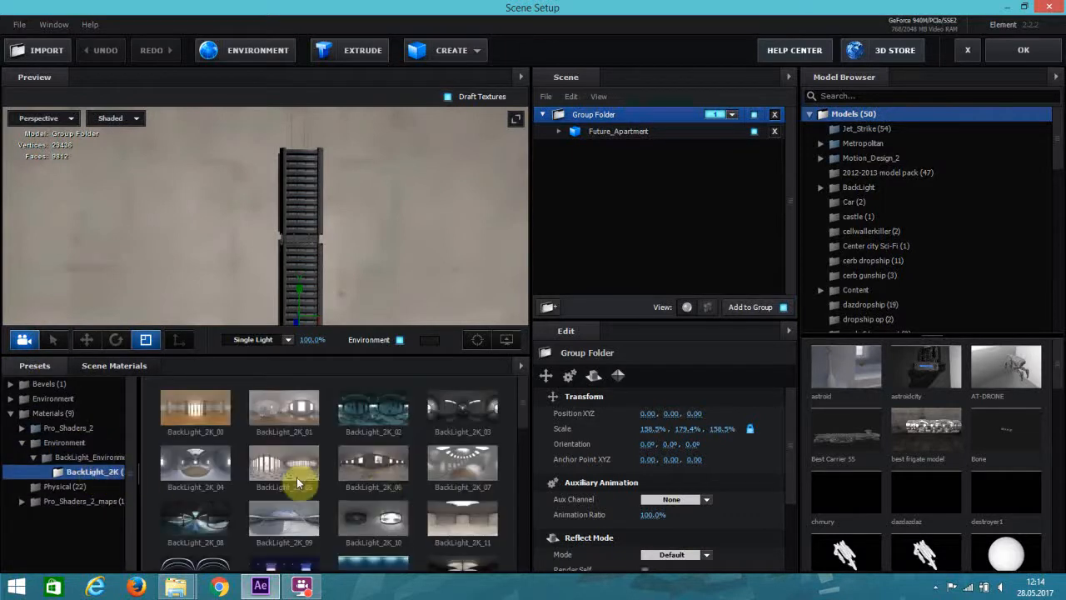
{"action": "scroll", "coordinate": [441, 512], "scroll_direction": "down", "scroll_amount": 3}
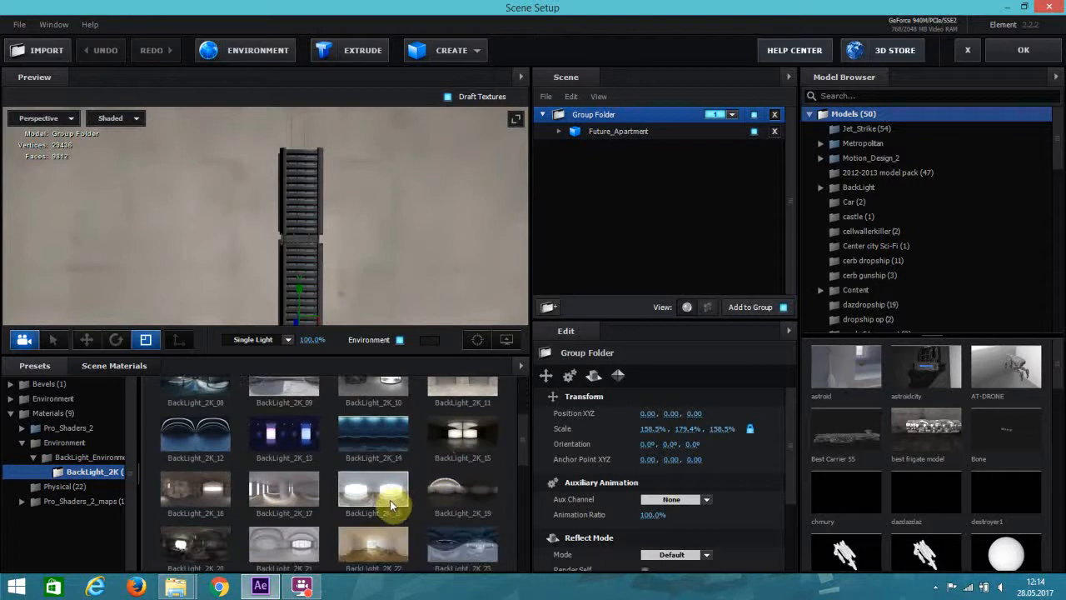
{"action": "left_click", "coordinate": [388, 498]}
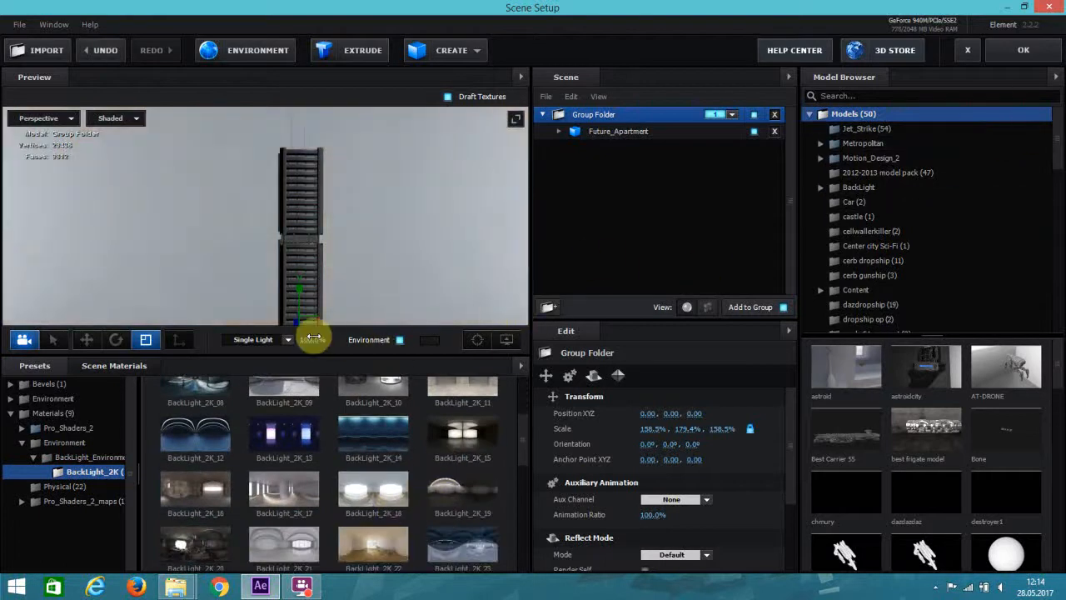
{"action": "left_click_drag", "start_coordinate": [324, 336], "coordinate": [352, 326]}
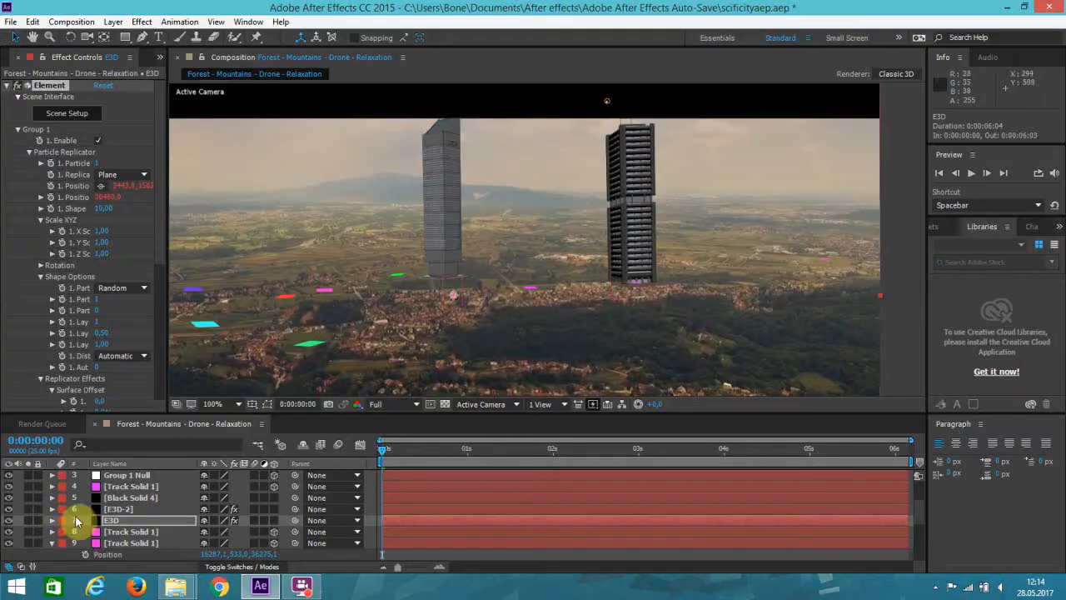
- Reposition Light 1 above the dark tower at about 7736, -6733, 5209
{"action": "scroll", "coordinate": [75, 517], "scroll_direction": "up", "scroll_amount": 2}
{"action": "left_click", "coordinate": [124, 477]}
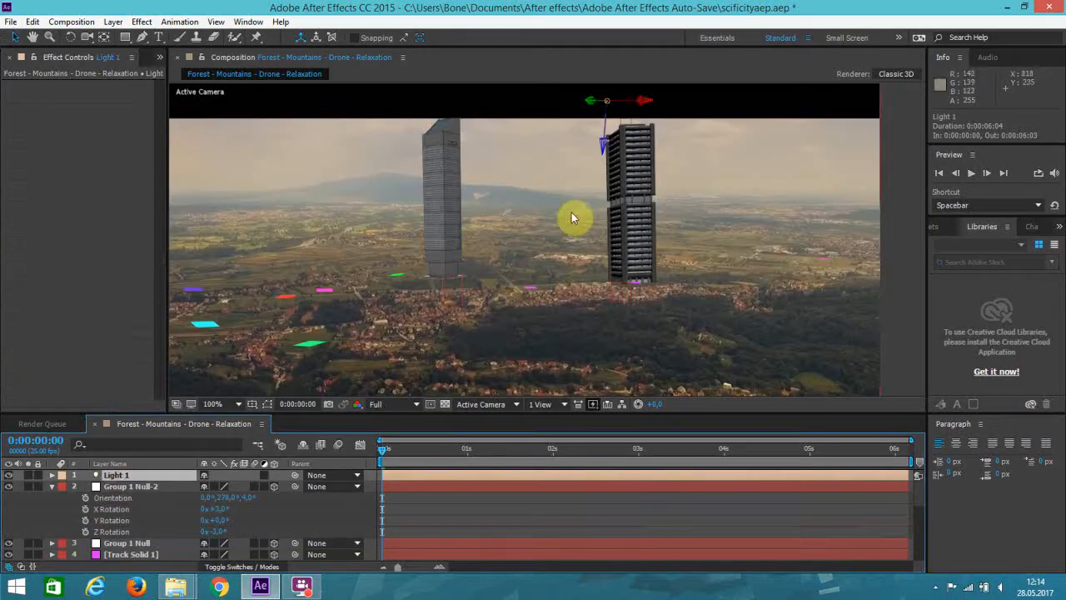
{"action": "left_click_drag", "start_coordinate": [595, 106], "coordinate": [2, 187]}
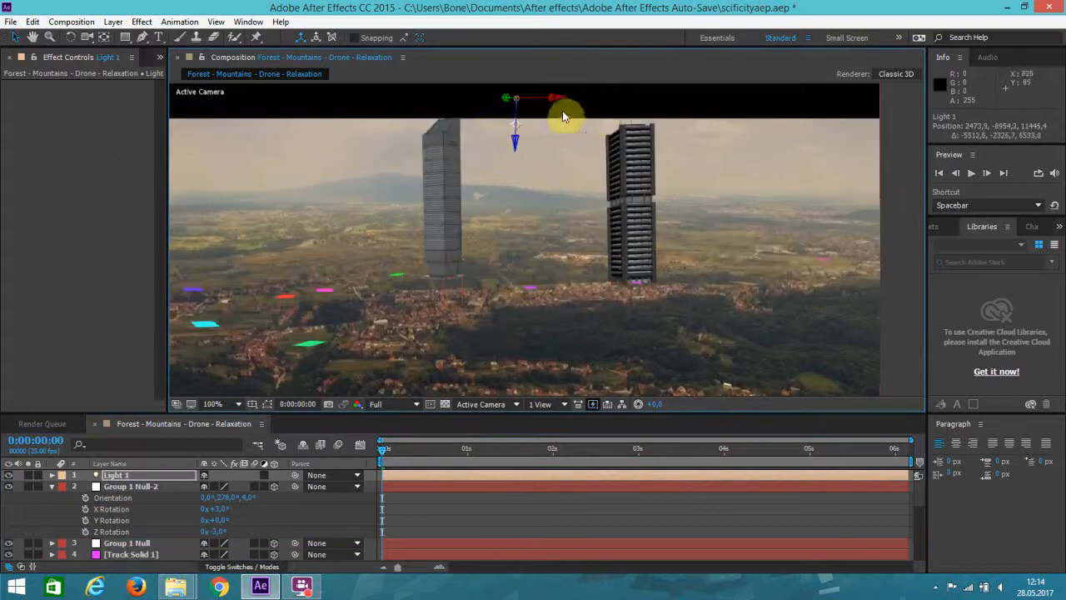
{"action": "left_click_drag", "start_coordinate": [507, 104], "coordinate": [624, 113]}
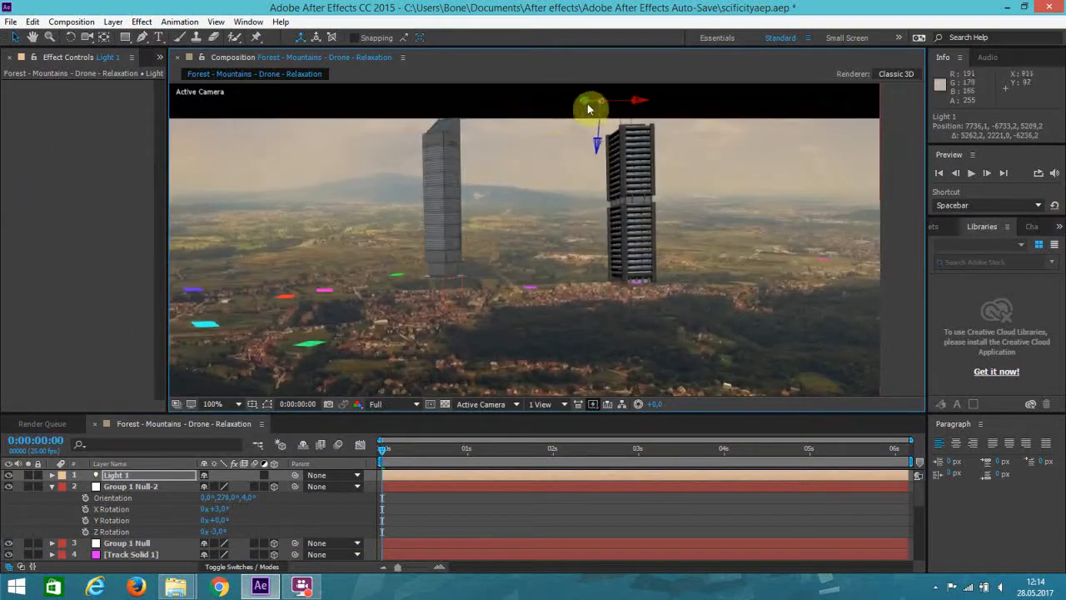
- Set Light 1's Point of Interest to about 4241, -9380, 11089 to redirect the light on both towers
{"action": "left_click", "coordinate": [115, 478]}
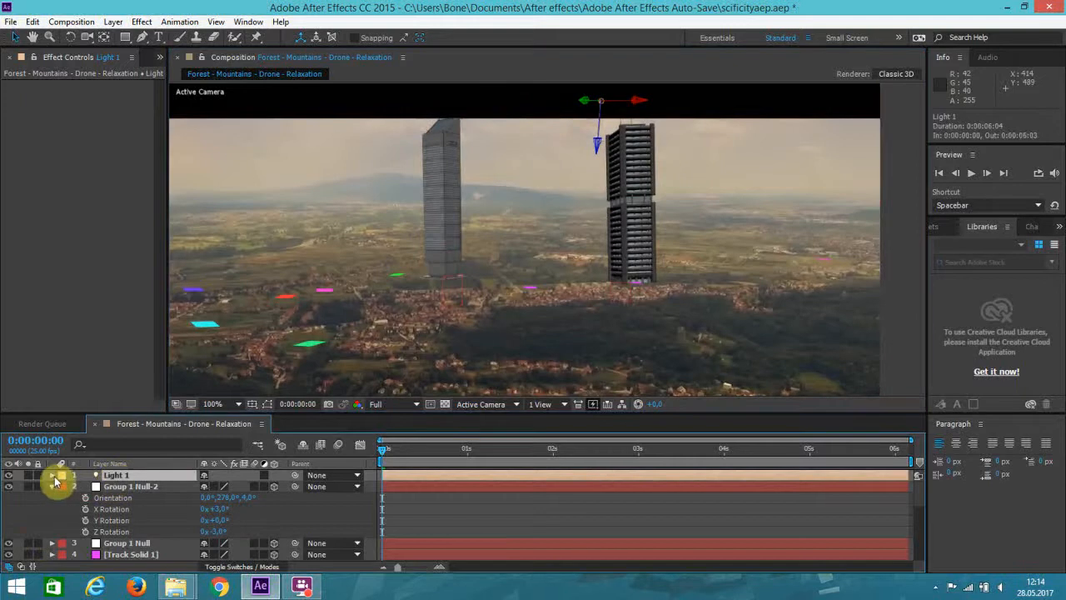
{"action": "left_click", "coordinate": [52, 475]}
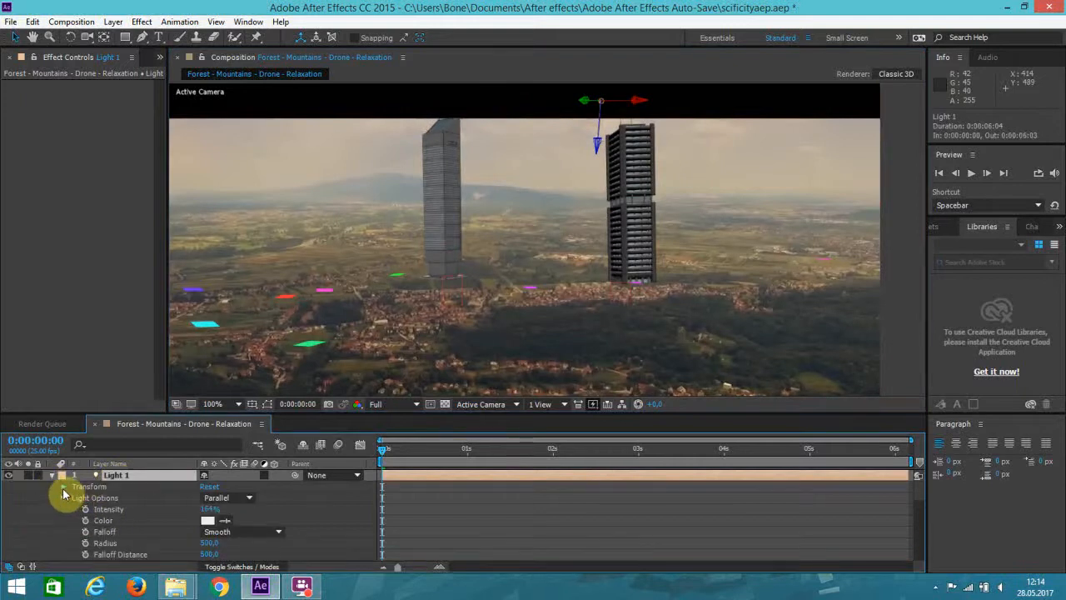
{"action": "left_click", "coordinate": [64, 487]}
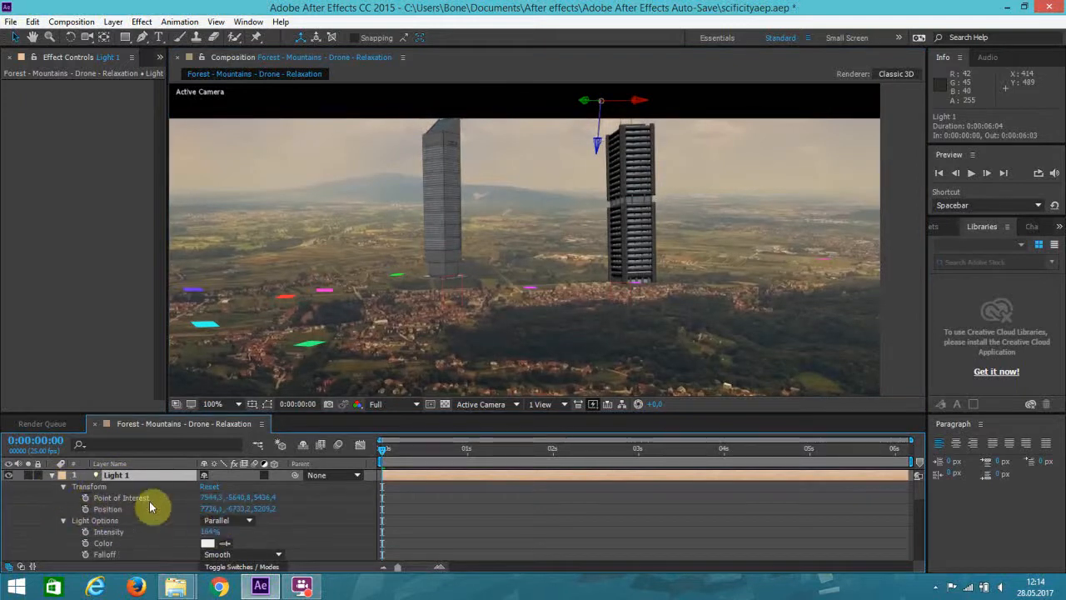
{"action": "left_click_drag", "start_coordinate": [214, 498], "coordinate": [8, 414]}
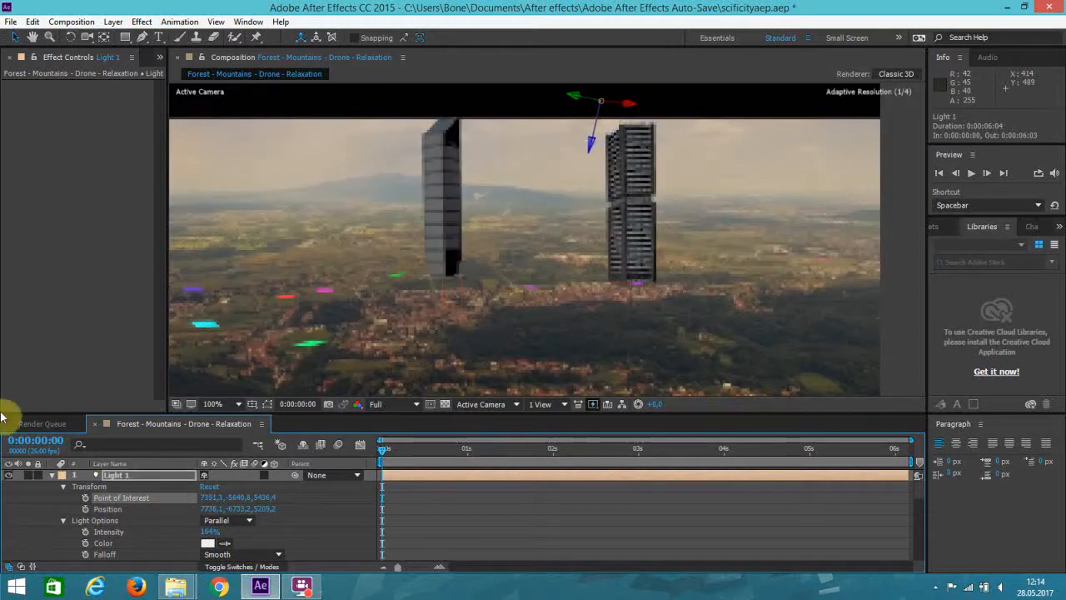
{"action": "left_click_drag", "start_coordinate": [211, 500], "coordinate": [52, 505]}
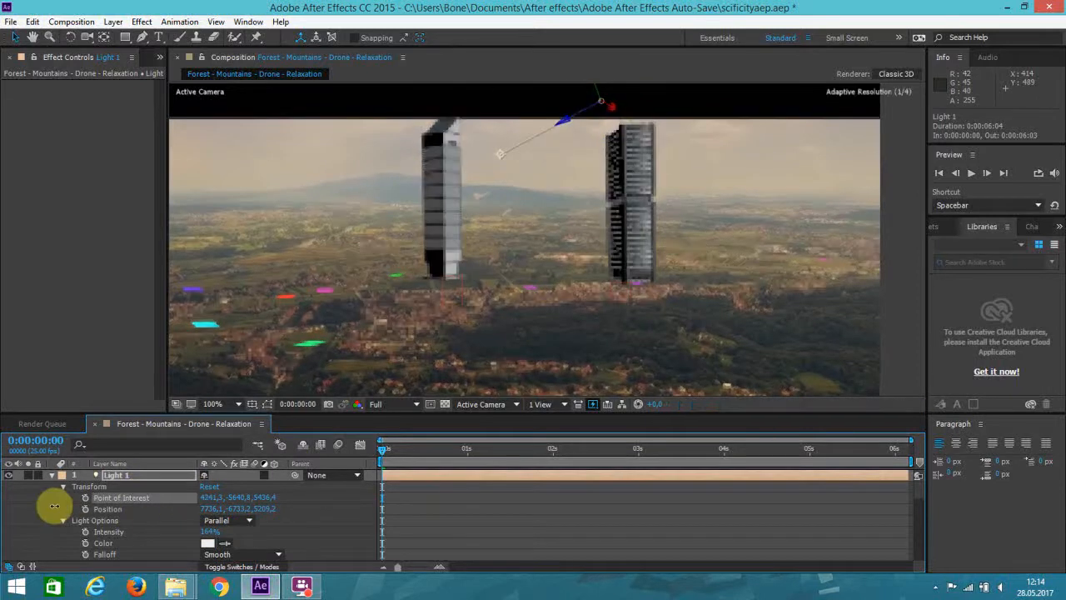
{"action": "left_click_drag", "start_coordinate": [242, 501], "coordinate": [1056, 583]}
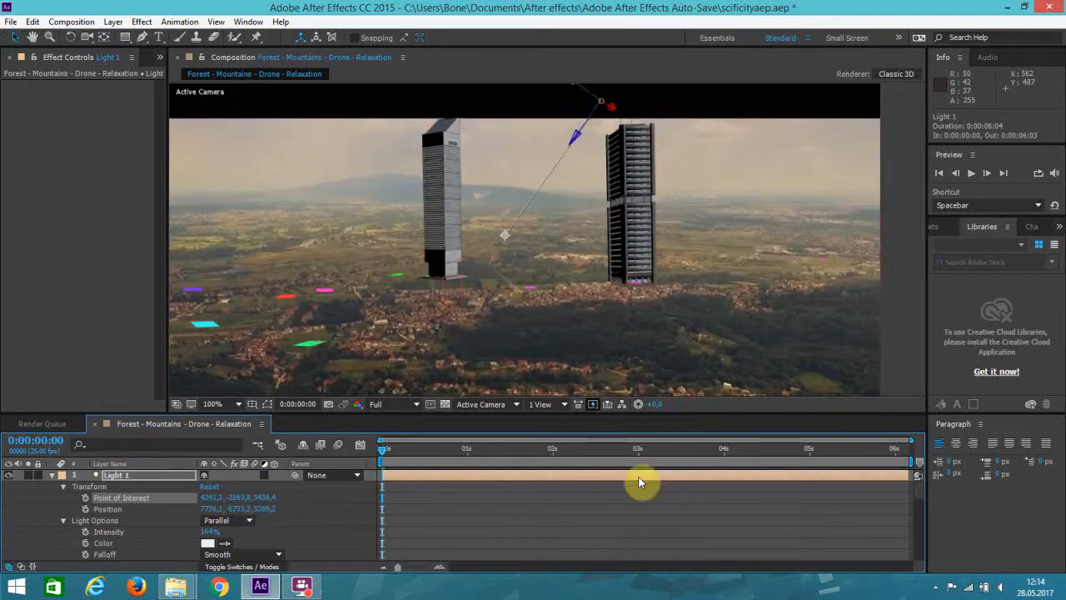
{"action": "left_click_drag", "start_coordinate": [239, 497], "coordinate": [280, 512]}
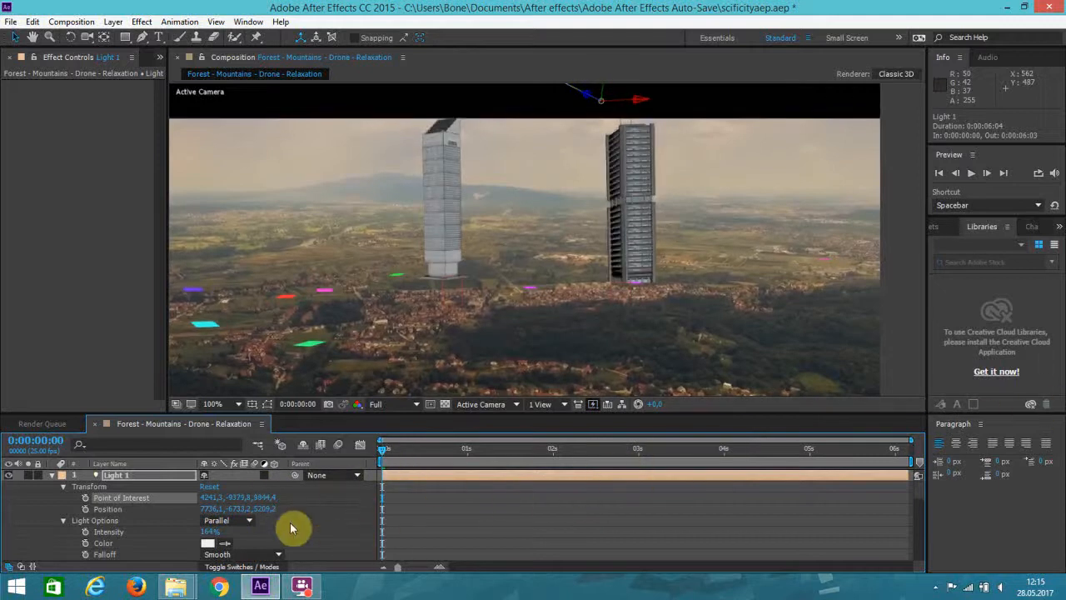
{"action": "left_click_drag", "start_coordinate": [265, 497], "coordinate": [1048, 469]}
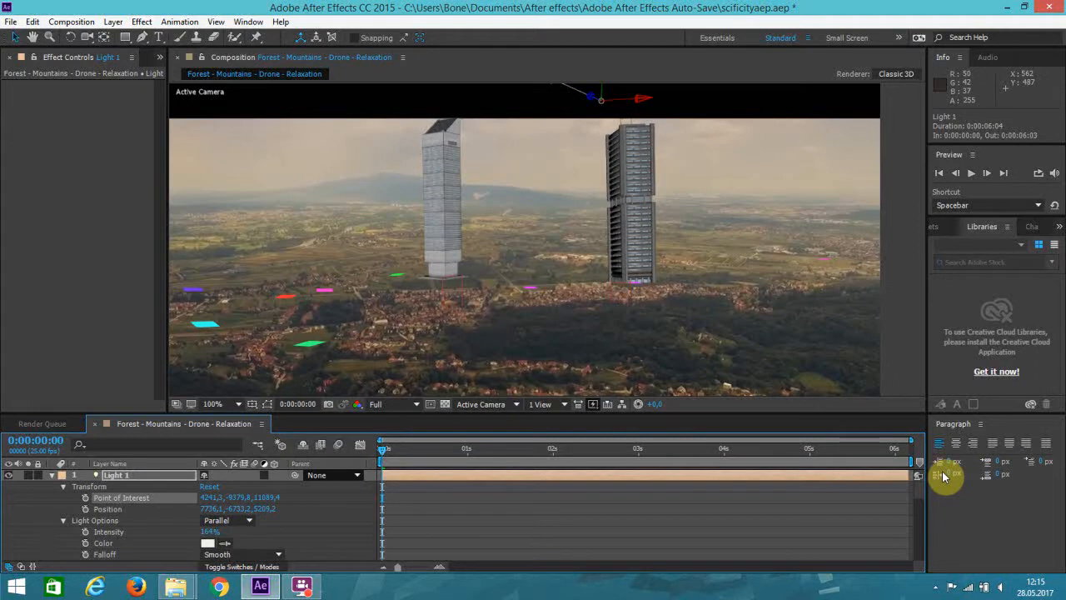
- Reduce Light 1's intensity to 83%
{"action": "left_click", "coordinate": [52, 477]}
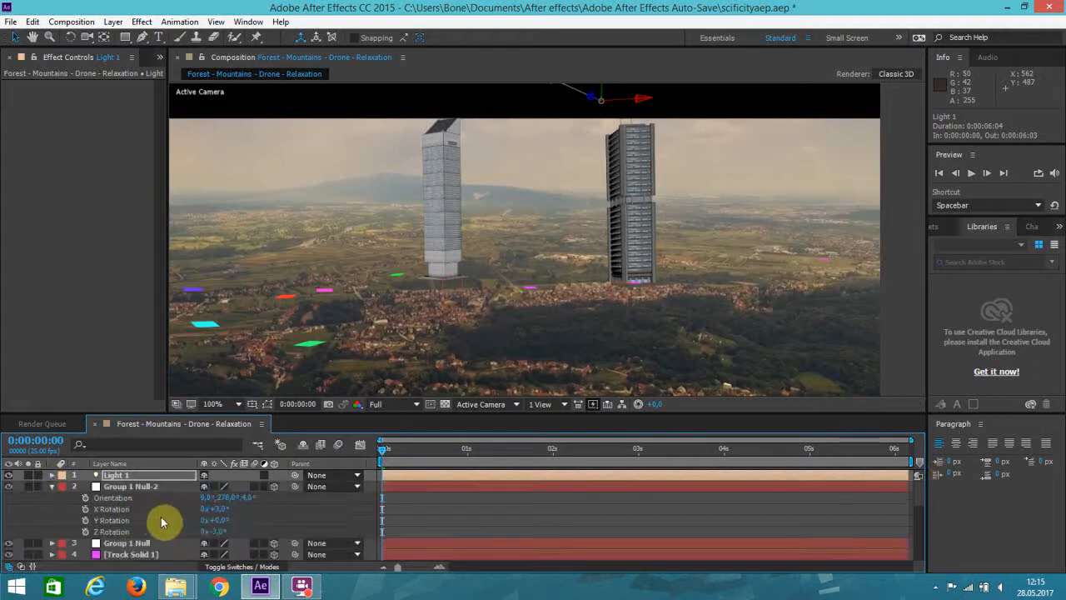
{"action": "left_click", "coordinate": [51, 475]}
{"action": "left_click_drag", "start_coordinate": [206, 533], "coordinate": [137, 528]}
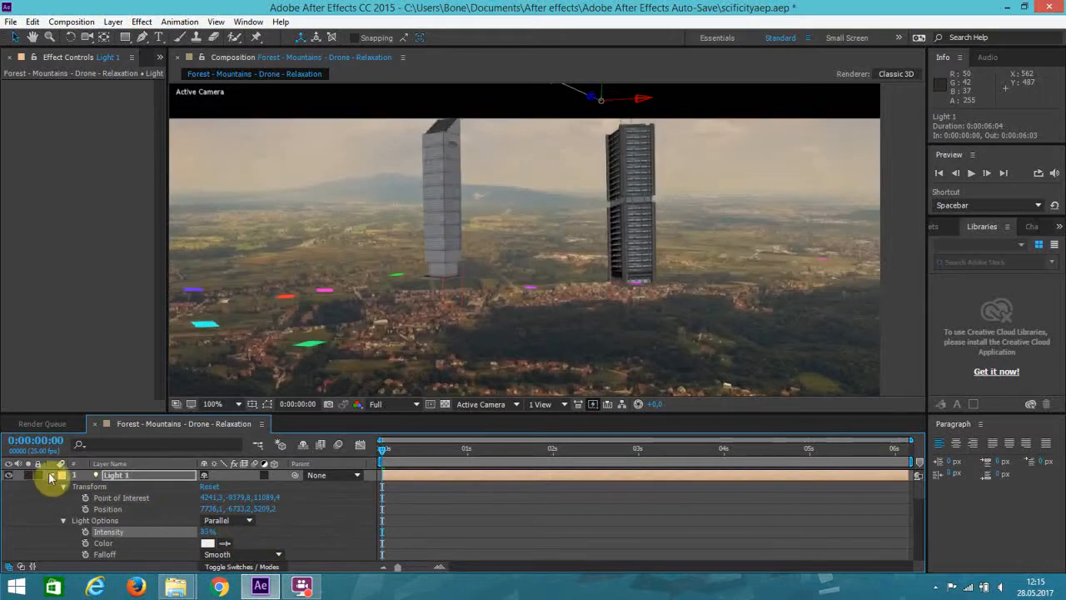
- Open the Lighting render settings of the E3D-2 layer's Element effect and set Add Lighting to Basic
{"action": "left_click", "coordinate": [50, 477]}
{"action": "scroll", "coordinate": [125, 508], "scroll_direction": "down", "scroll_amount": 3}
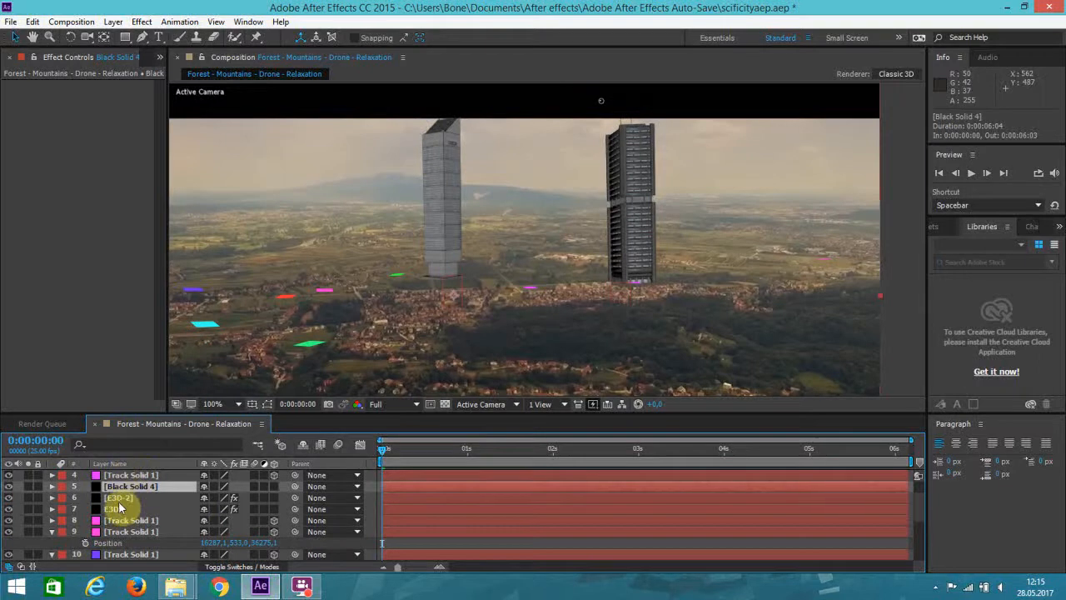
{"action": "left_click", "coordinate": [118, 498]}
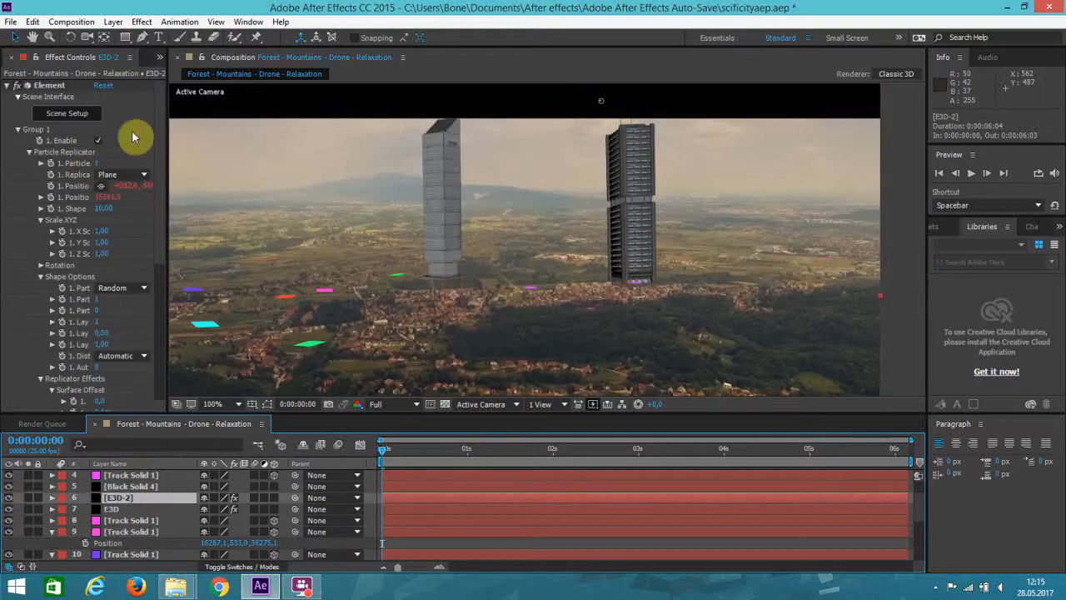
{"action": "scroll", "coordinate": [153, 315], "scroll_direction": "down", "scroll_amount": 5}
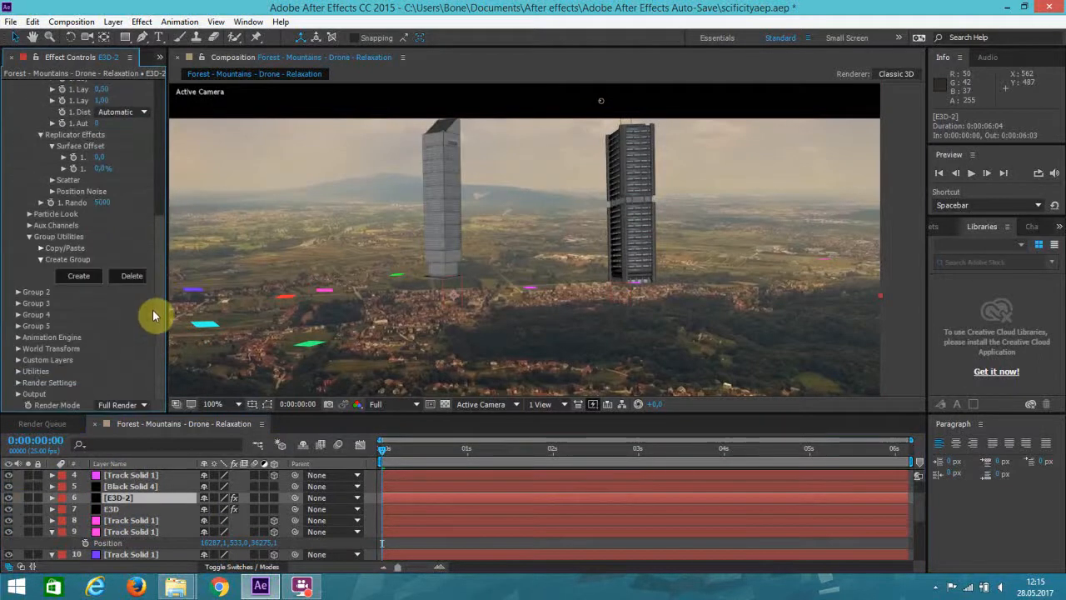
{"action": "left_click", "coordinate": [18, 383]}
{"action": "scroll", "coordinate": [20, 381], "scroll_direction": "down", "scroll_amount": 3}
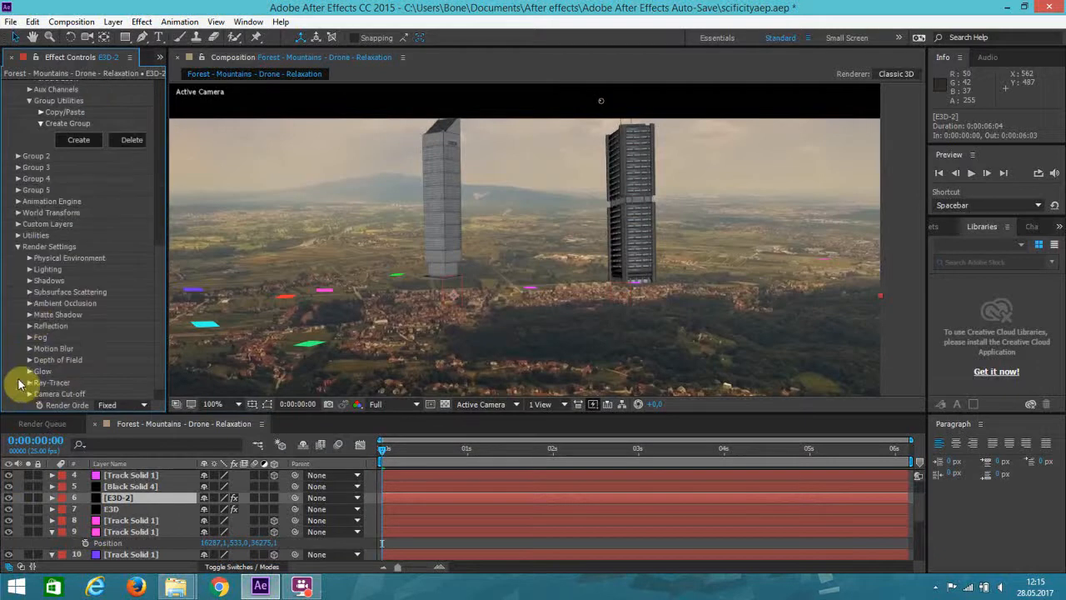
{"action": "left_click", "coordinate": [29, 270]}
{"action": "left_click", "coordinate": [133, 302]}
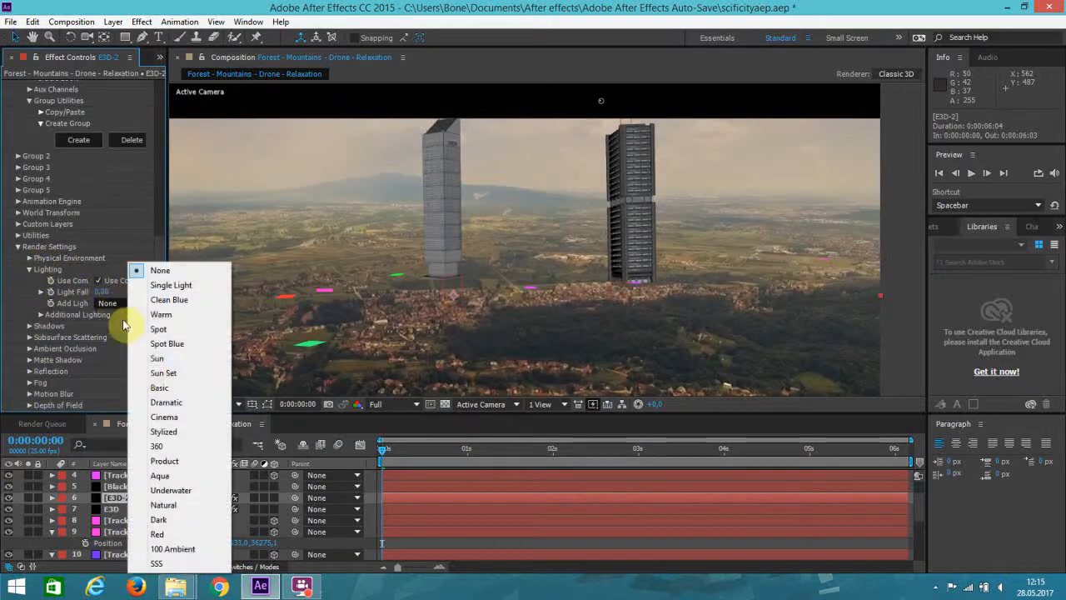
{"action": "left_click", "coordinate": [154, 384]}
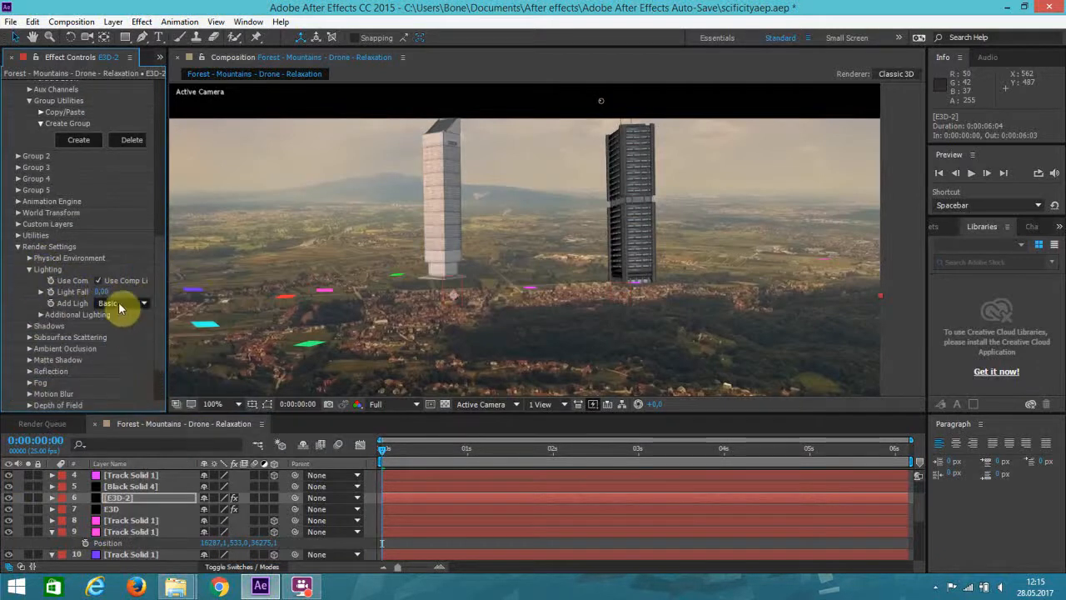
- Compare the Dramatic, Cinema and Stylized lighting presets on E3D-2 and settle on Cinema
{"action": "left_click", "coordinate": [125, 302]}
{"action": "left_click", "coordinate": [164, 403]}
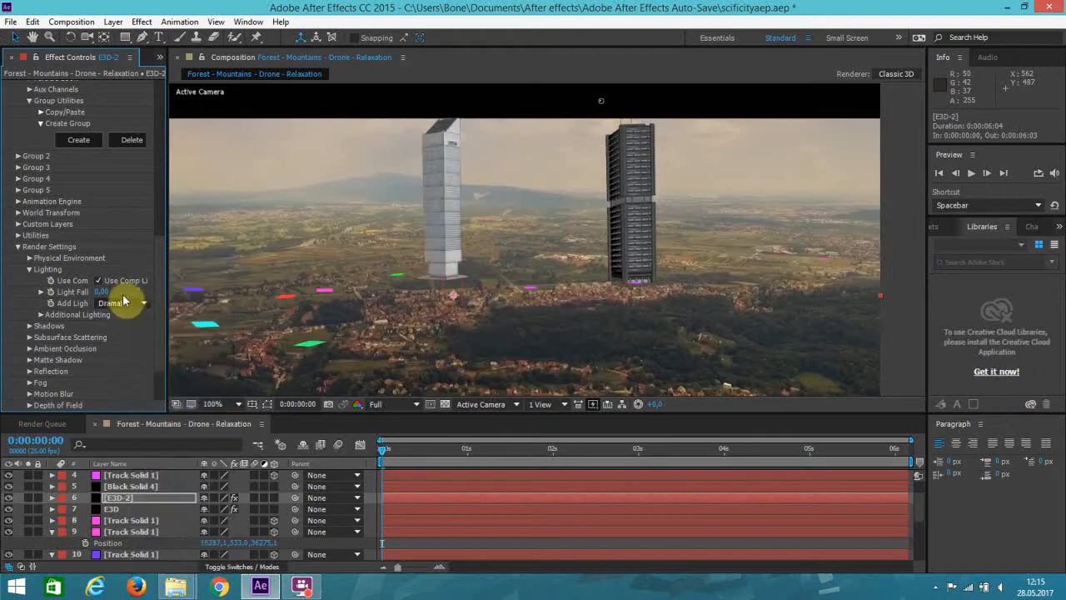
{"action": "left_click", "coordinate": [124, 300]}
{"action": "left_click", "coordinate": [145, 417]}
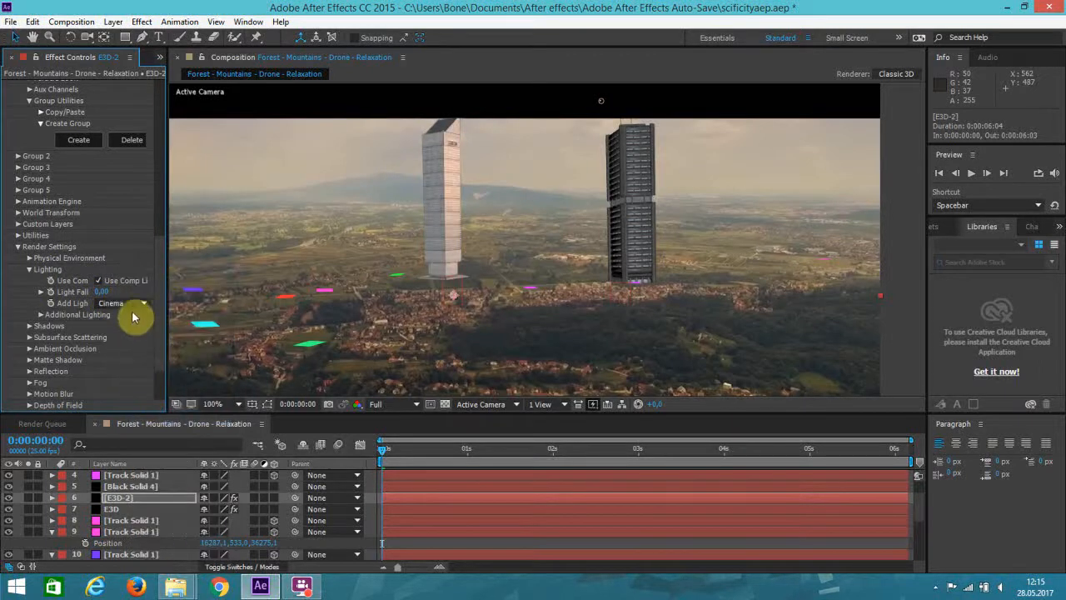
{"action": "left_click", "coordinate": [132, 303]}
{"action": "left_click", "coordinate": [173, 426]}
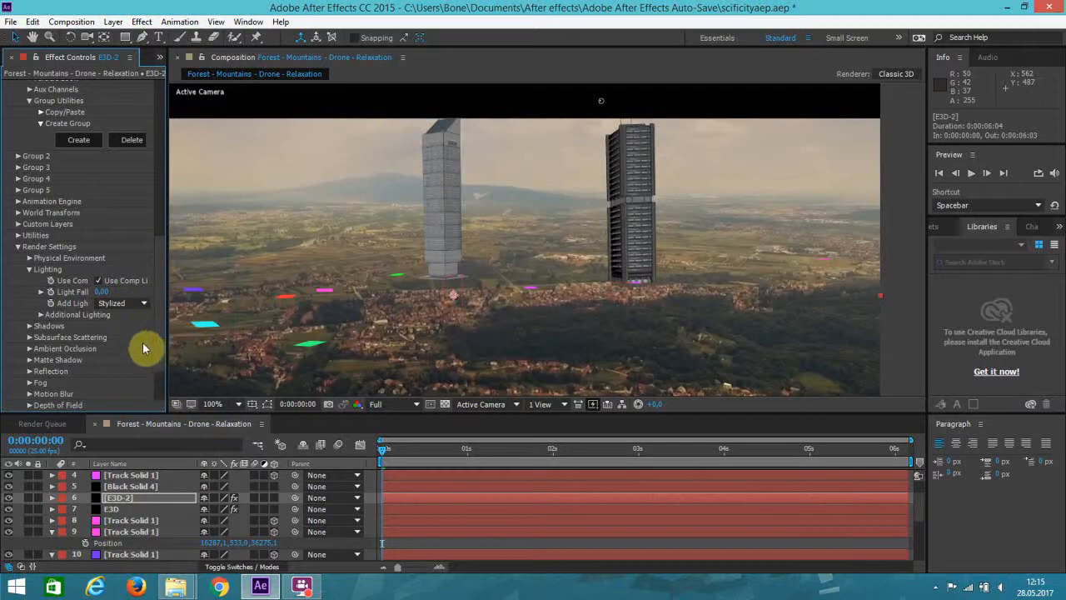
{"action": "left_click", "coordinate": [133, 303]}
{"action": "left_click", "coordinate": [170, 417]}
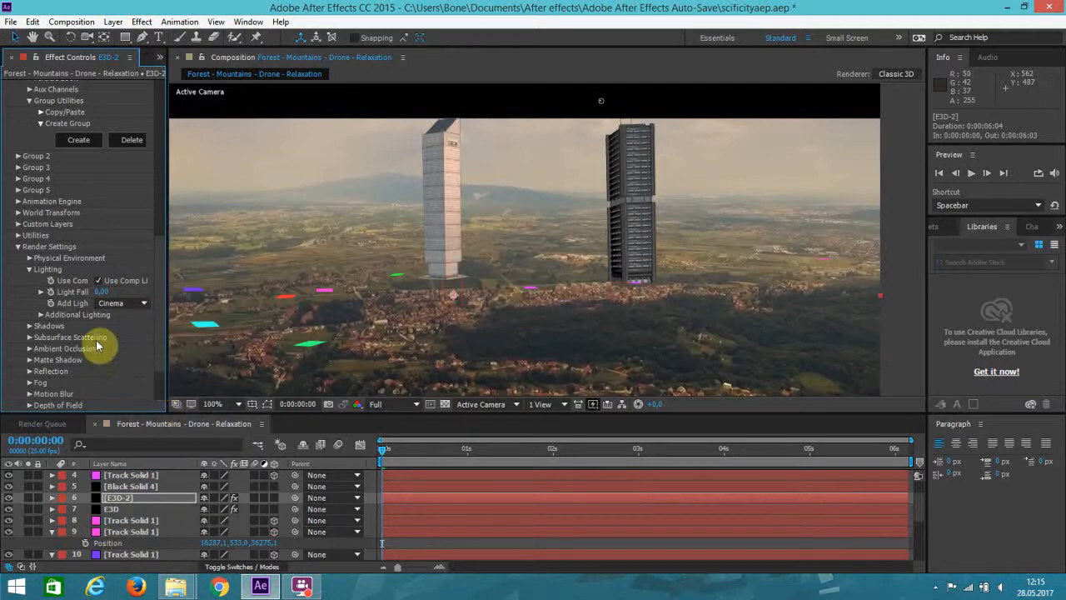
- Adjust E3D-2's SSAO ambient occlusion with an intensity of 6.0, the option below the samples at 4, and the last SSAO value at 0.26
{"action": "scroll", "coordinate": [96, 344], "scroll_direction": "down", "scroll_amount": 1}
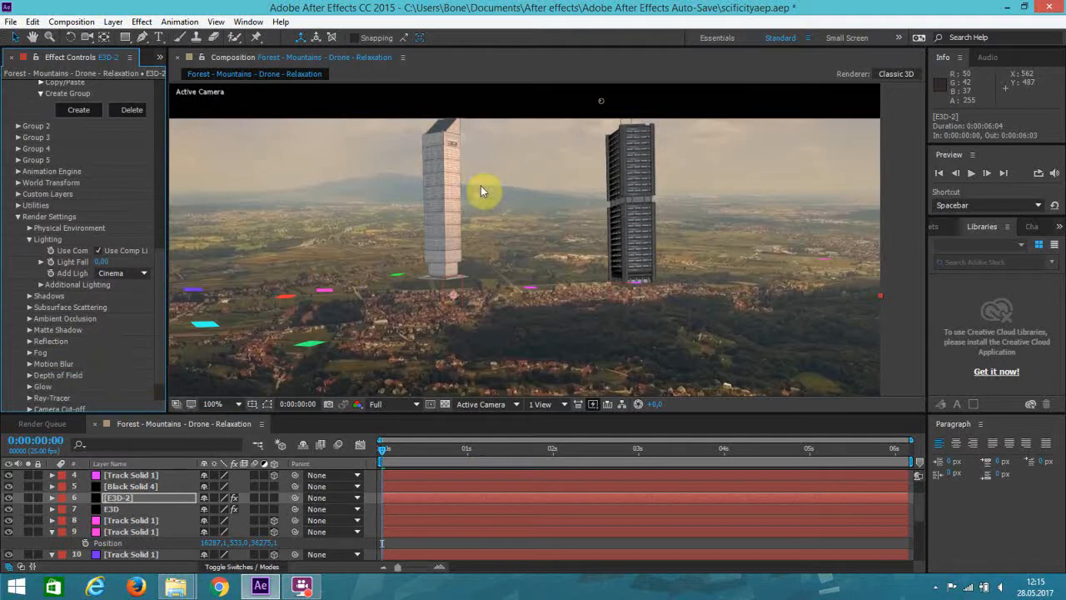
{"action": "left_click", "coordinate": [29, 318]}
{"action": "scroll", "coordinate": [40, 335], "scroll_direction": "down", "scroll_amount": 3}
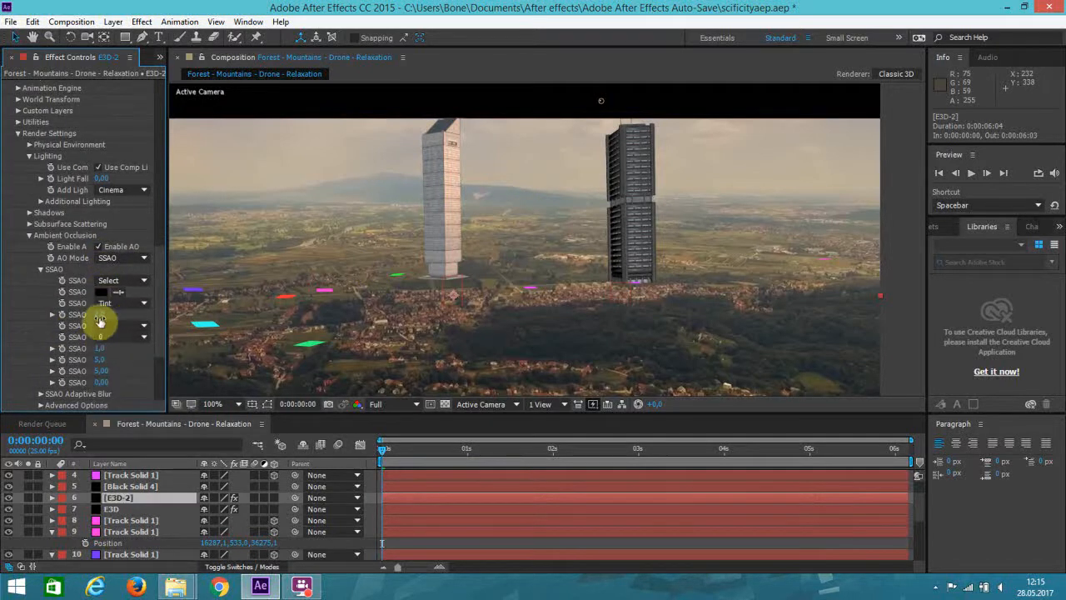
{"action": "mouse_move", "coordinate": [108, 314]}
{"action": "left_mouse_down"}
{"action": "mouse_move", "coordinate": [155, 309]}
{"action": "mouse_move", "coordinate": [136, 305]}
{"action": "mouse_move", "coordinate": [88, 325]}
{"action": "mouse_move", "coordinate": [106, 315]}
{"action": "left_mouse_up"}
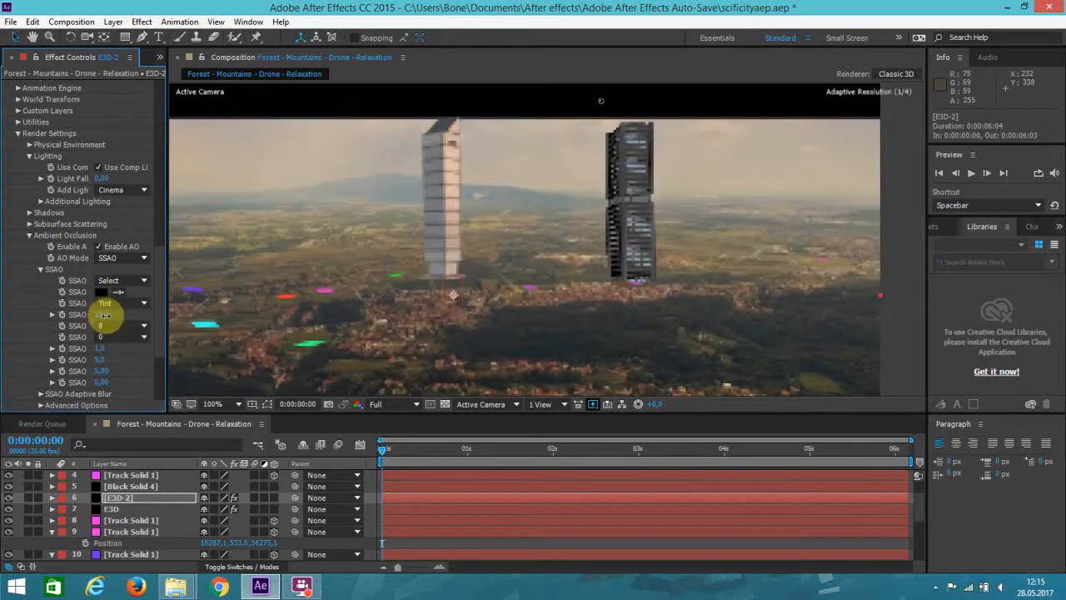
{"action": "left_click", "coordinate": [114, 338]}
{"action": "left_click", "coordinate": [117, 390]}
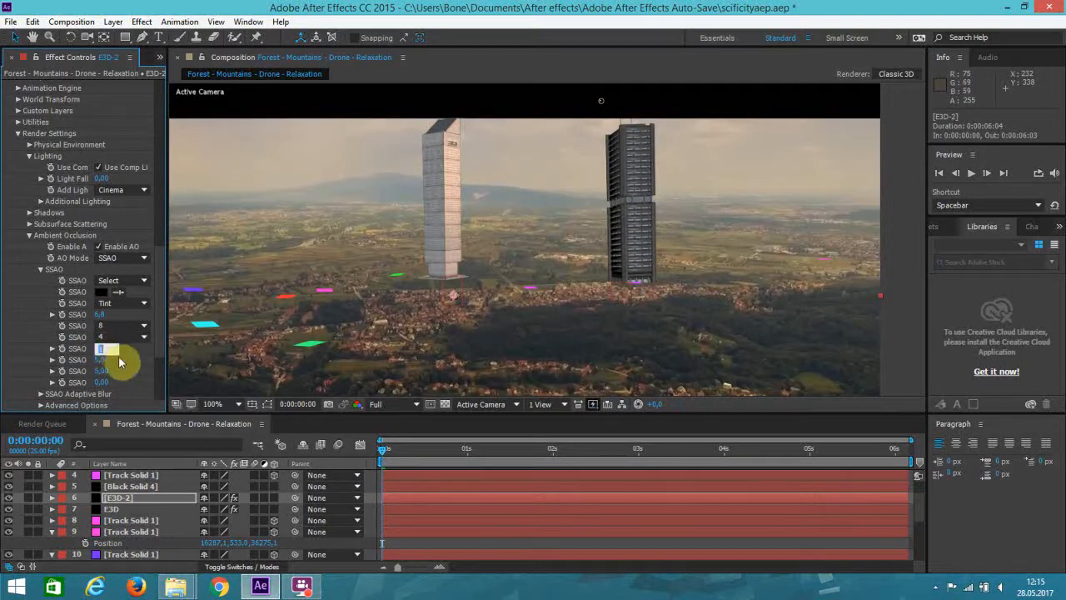
{"action": "left_click_drag", "start_coordinate": [106, 381], "coordinate": [118, 382]}
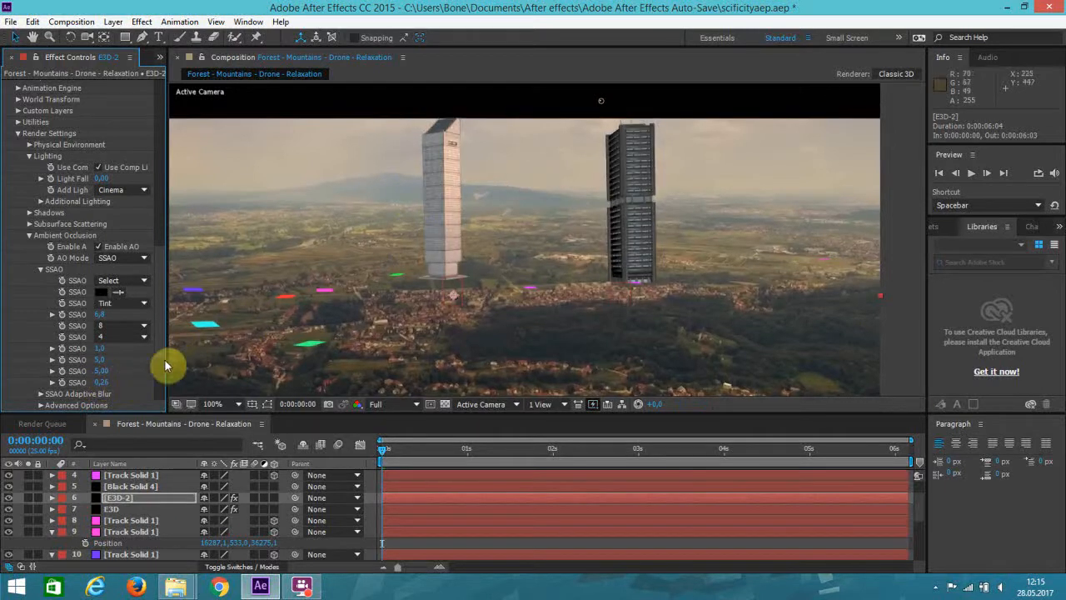
- In E3D-2's SSAO Adaptive Blur settings, set the dropdown option to 2 and the last value to 0.39
{"action": "scroll", "coordinate": [108, 376], "scroll_direction": "down", "scroll_amount": 3}
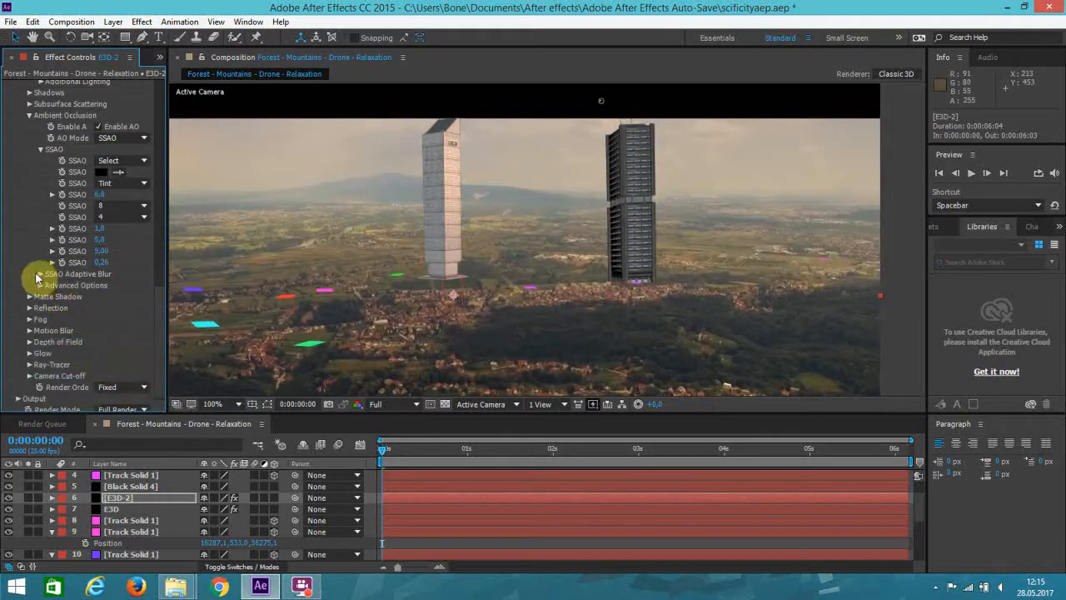
{"action": "left_click", "coordinate": [40, 274]}
{"action": "left_click_drag", "start_coordinate": [111, 342], "coordinate": [122, 351]}
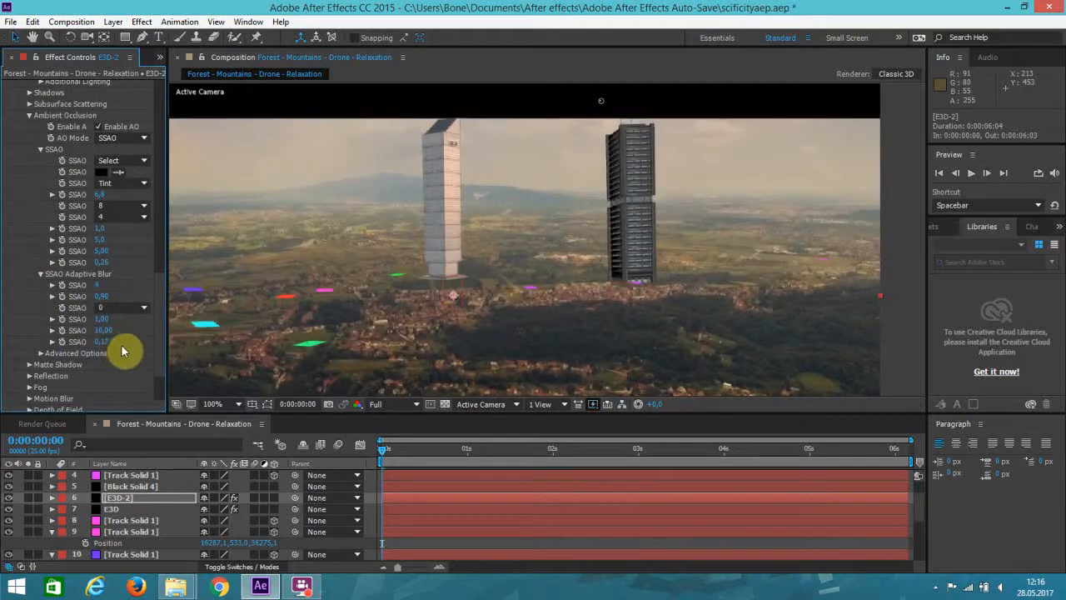
{"action": "left_click", "coordinate": [111, 309]}
{"action": "left_click", "coordinate": [125, 354]}
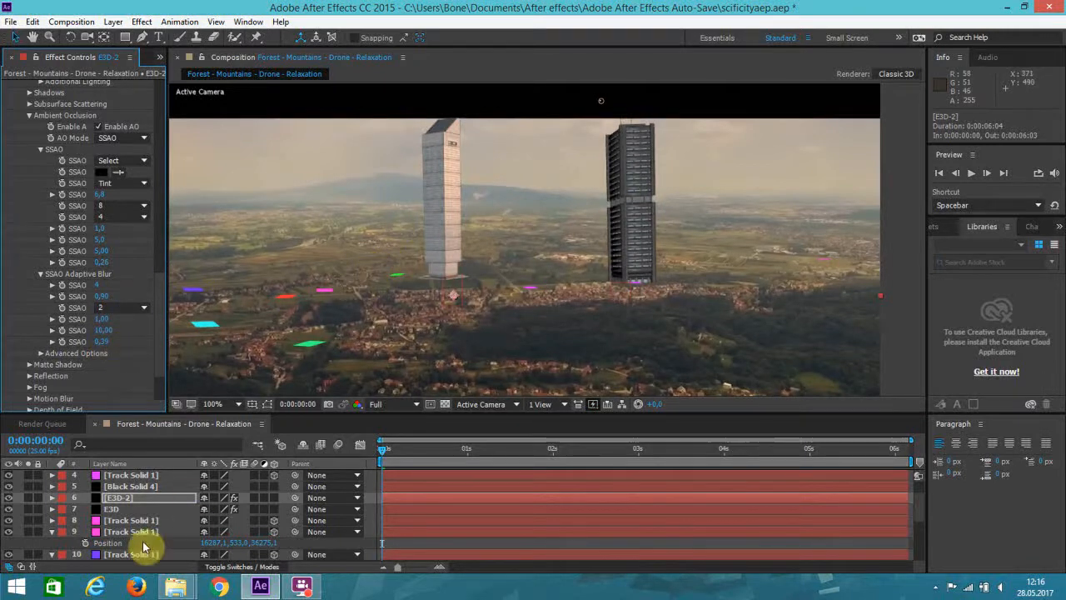
- Toggle Light 1's visibility repeatedly to compare the towers with and without the light
{"action": "scroll", "coordinate": [150, 498], "scroll_direction": "up", "scroll_amount": 2}
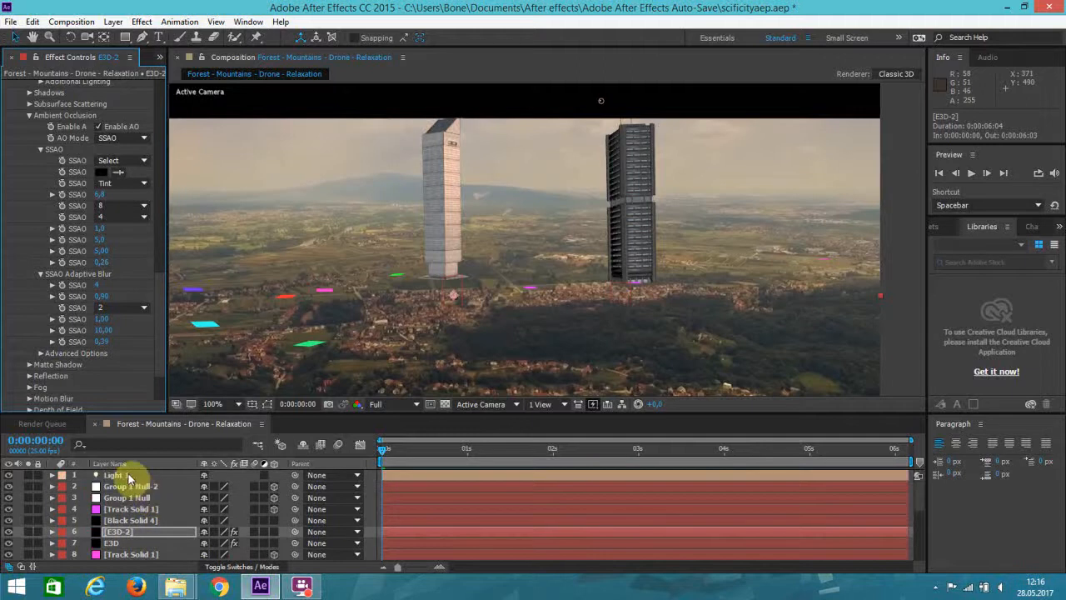
{"action": "left_click", "coordinate": [130, 477]}
{"action": "left_click", "coordinate": [8, 475]}
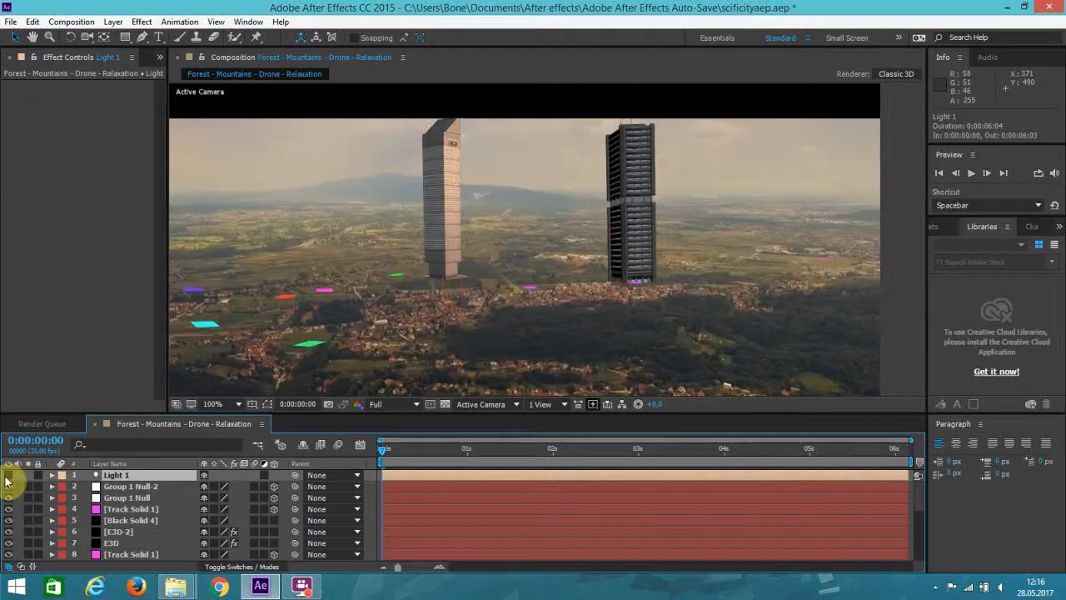
{"action": "left_click", "coordinate": [7, 476]}
{"action": "left_click", "coordinate": [8, 475]}
{"action": "left_click", "coordinate": [8, 476]}
{"action": "left_click", "coordinate": [8, 475]}
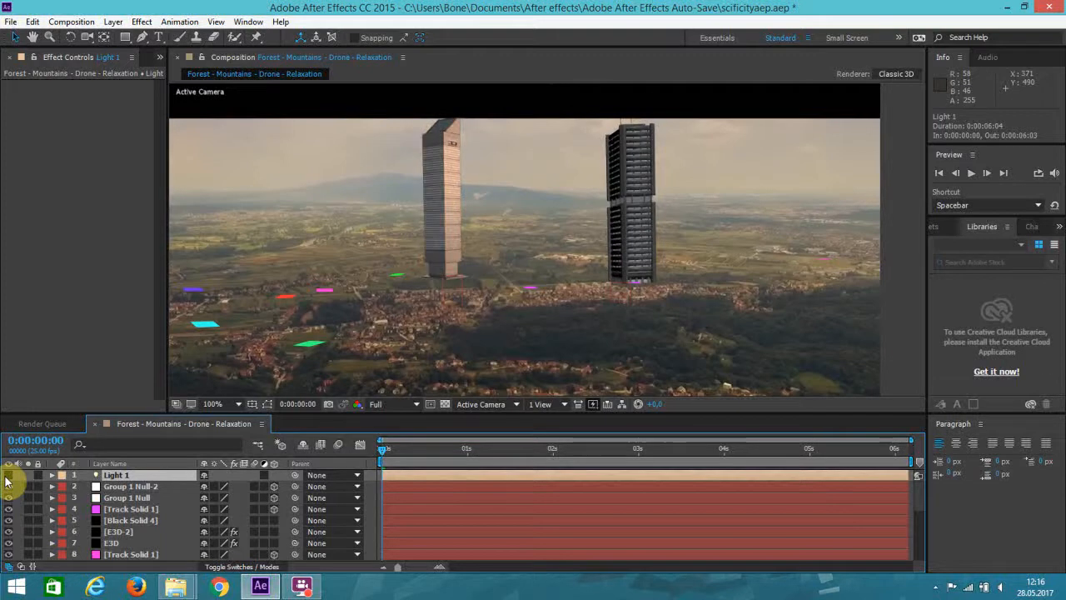
{"action": "left_click", "coordinate": [8, 476]}
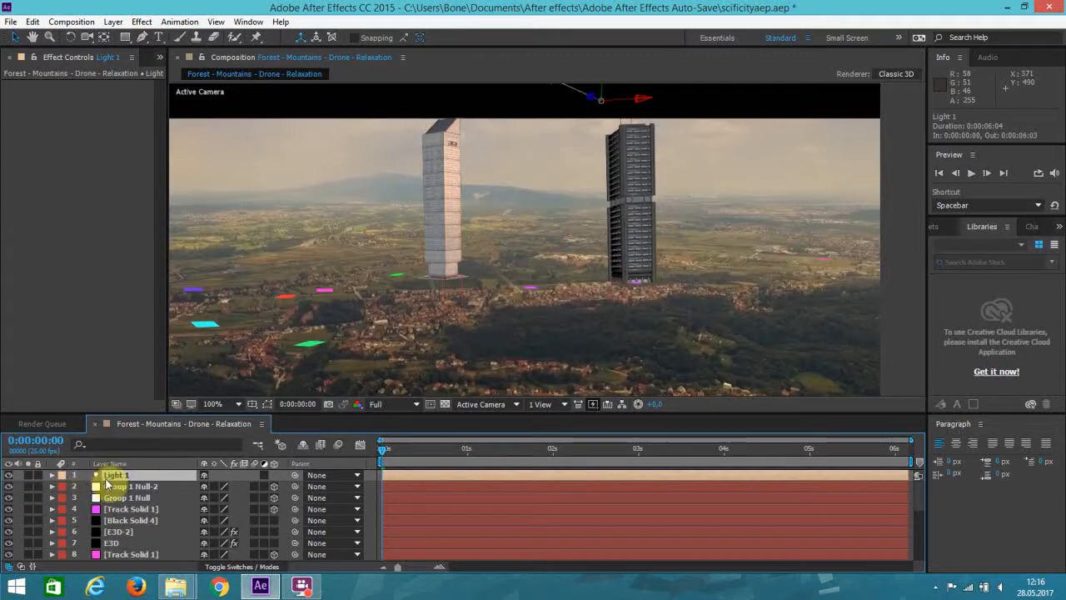
- Move Light 1's Point of Interest to about 11011, -5593, 15339 and switch the light off
{"action": "left_click", "coordinate": [52, 475]}
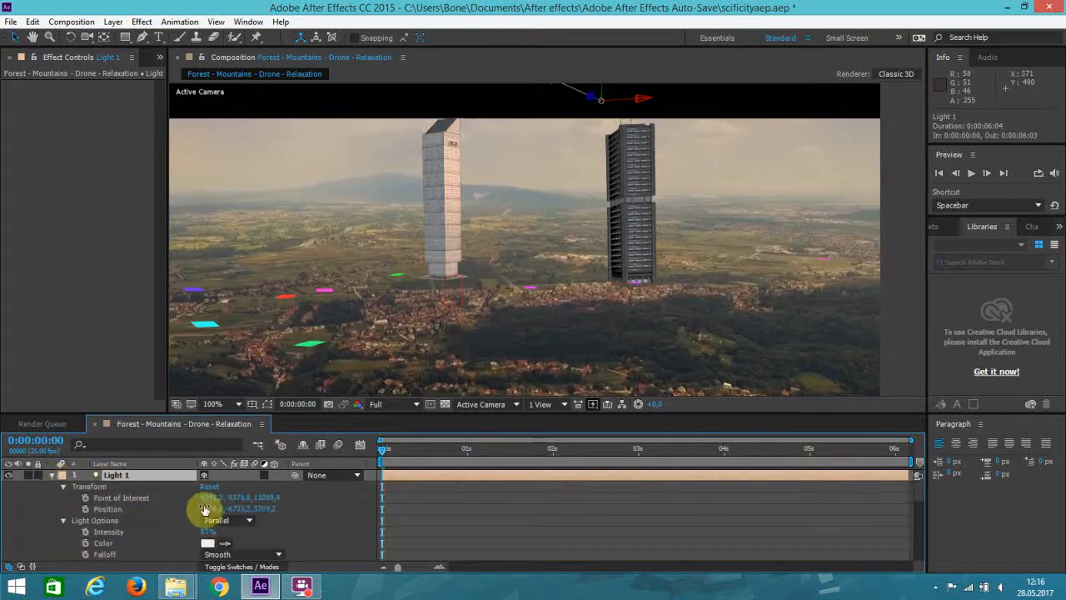
{"action": "left_click", "coordinate": [207, 496]}
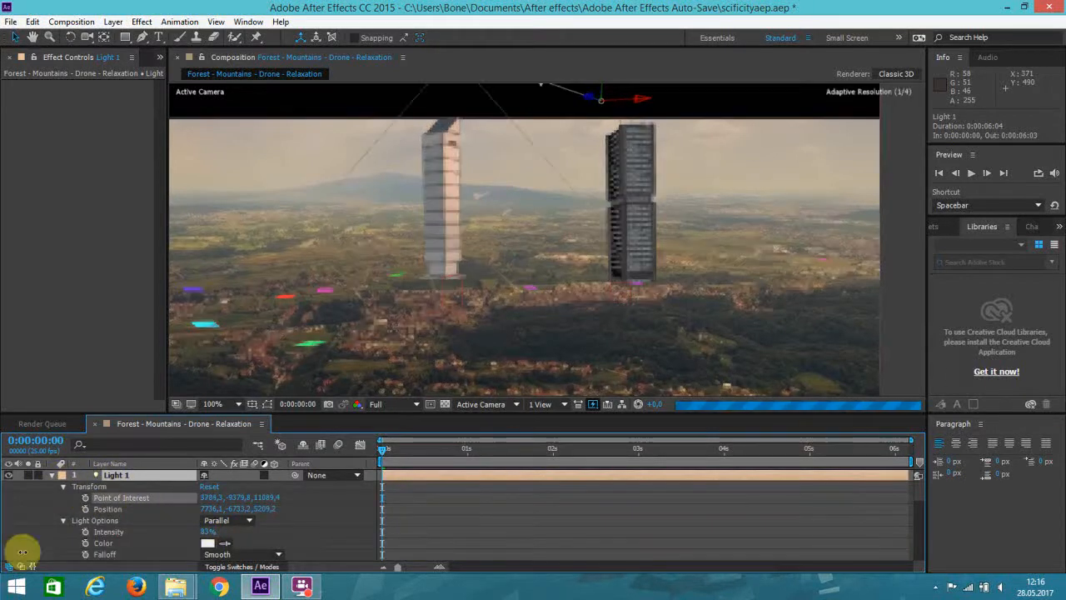
{"action": "left_click_drag", "start_coordinate": [217, 502], "coordinate": [5, 571]}
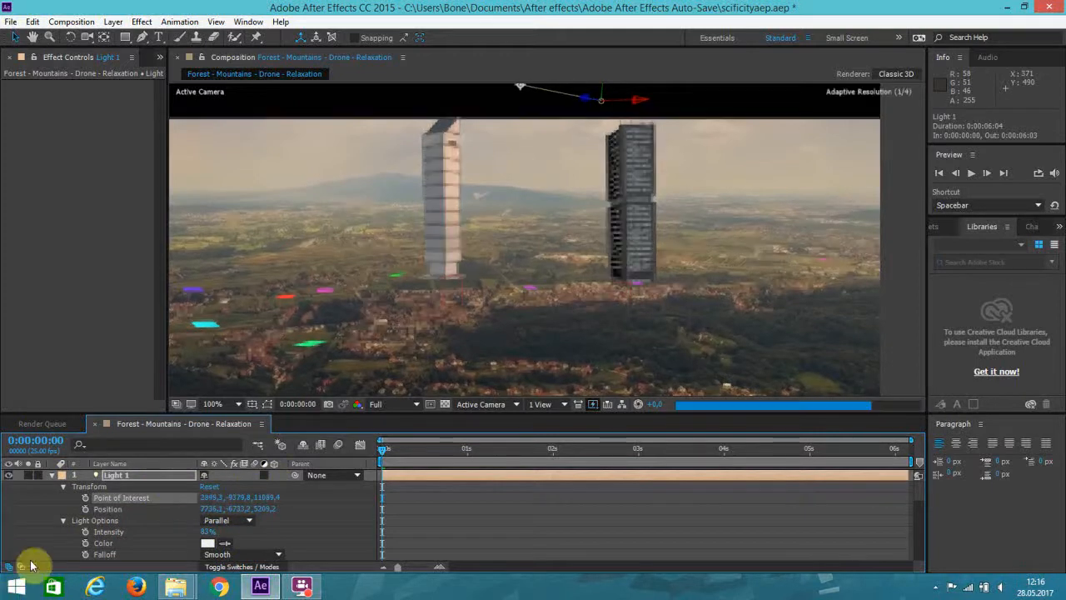
{"action": "left_click_drag", "start_coordinate": [522, 90], "coordinate": [690, 145]}
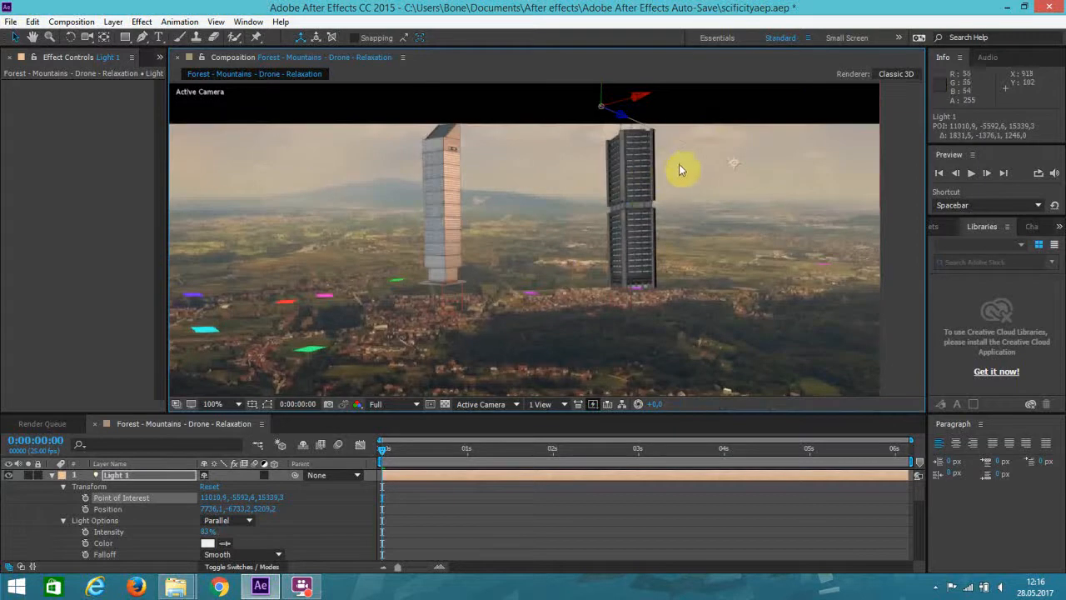
{"action": "left_click", "coordinate": [51, 475]}
{"action": "left_click", "coordinate": [9, 476]}
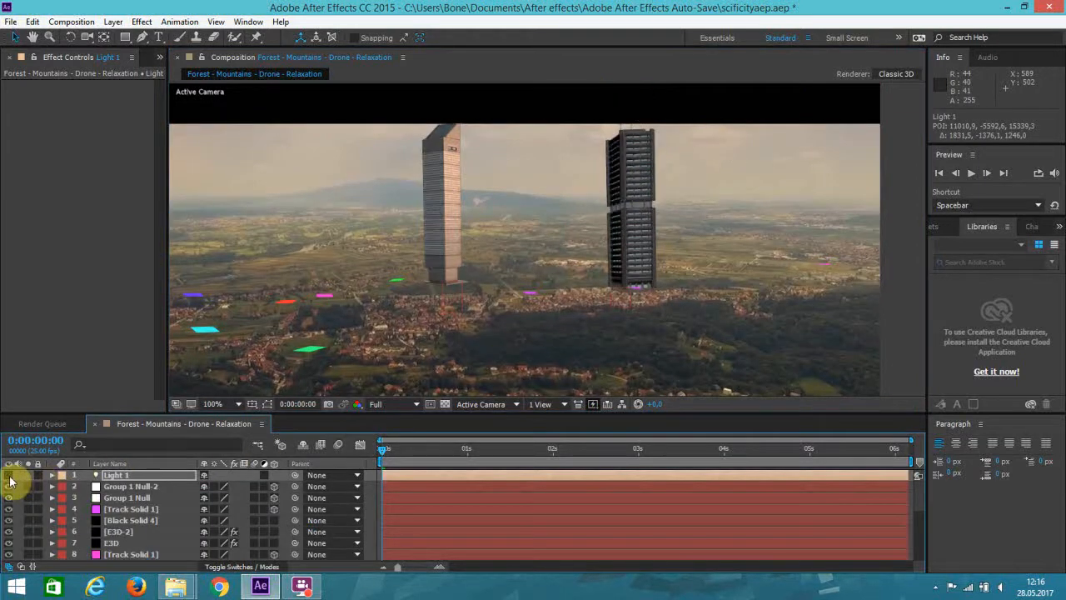
- Check the E3D-2 layer by toggling its visibility and open Scene Setup for the E3D layer
{"action": "scroll", "coordinate": [142, 510], "scroll_direction": "down", "scroll_amount": 3}
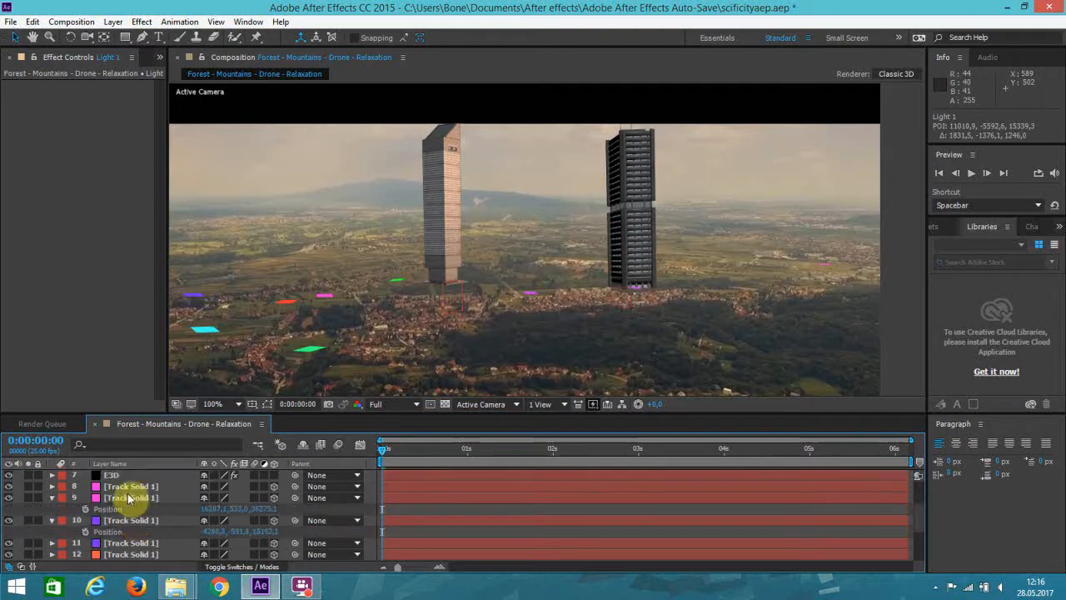
{"action": "scroll", "coordinate": [127, 500], "scroll_direction": "up", "scroll_amount": 2}
{"action": "left_click", "coordinate": [121, 511]}
{"action": "left_click", "coordinate": [115, 499]}
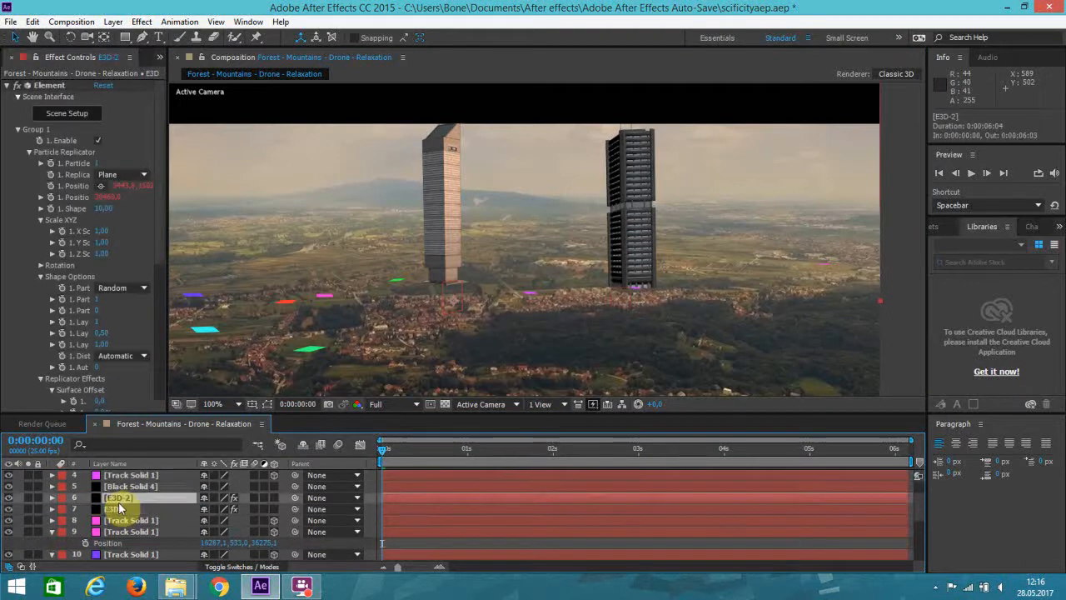
{"action": "left_click", "coordinate": [10, 498]}
{"action": "left_click", "coordinate": [10, 498]}
{"action": "left_click", "coordinate": [108, 508]}
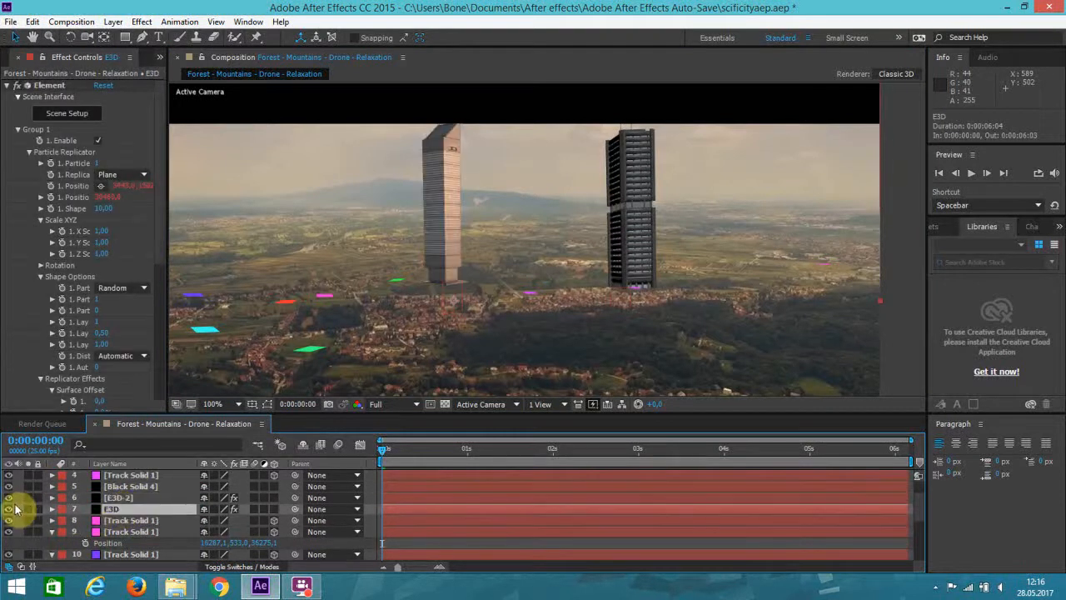
{"action": "left_click", "coordinate": [78, 115]}
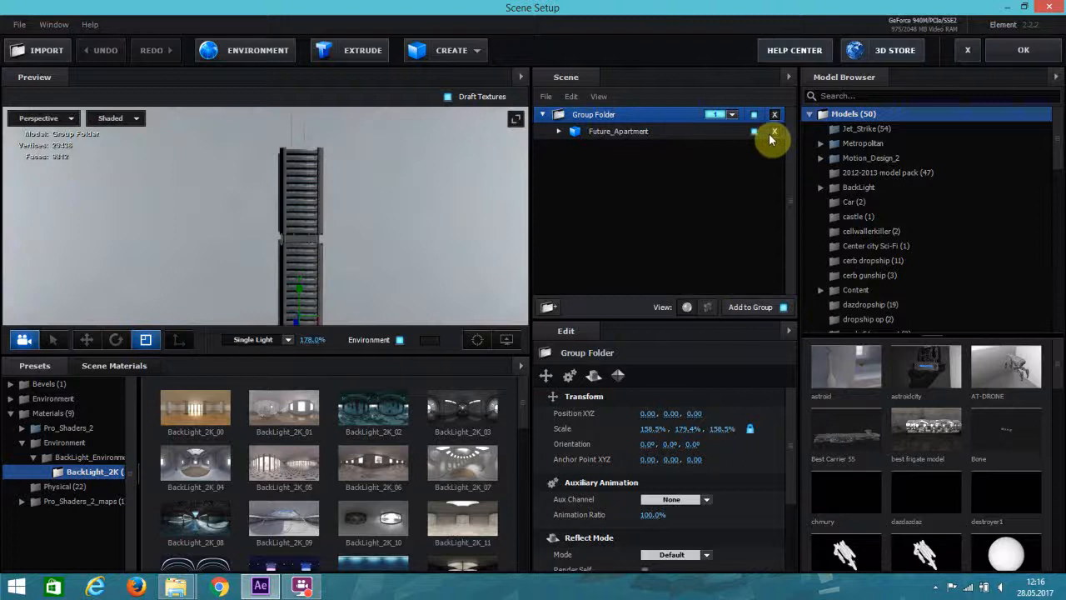
- Add the Metropolitan skyscraper_01 model to the E3D scene in place of Future_Apartment and accept the Scene Setup changes
{"action": "left_click", "coordinate": [769, 134]}
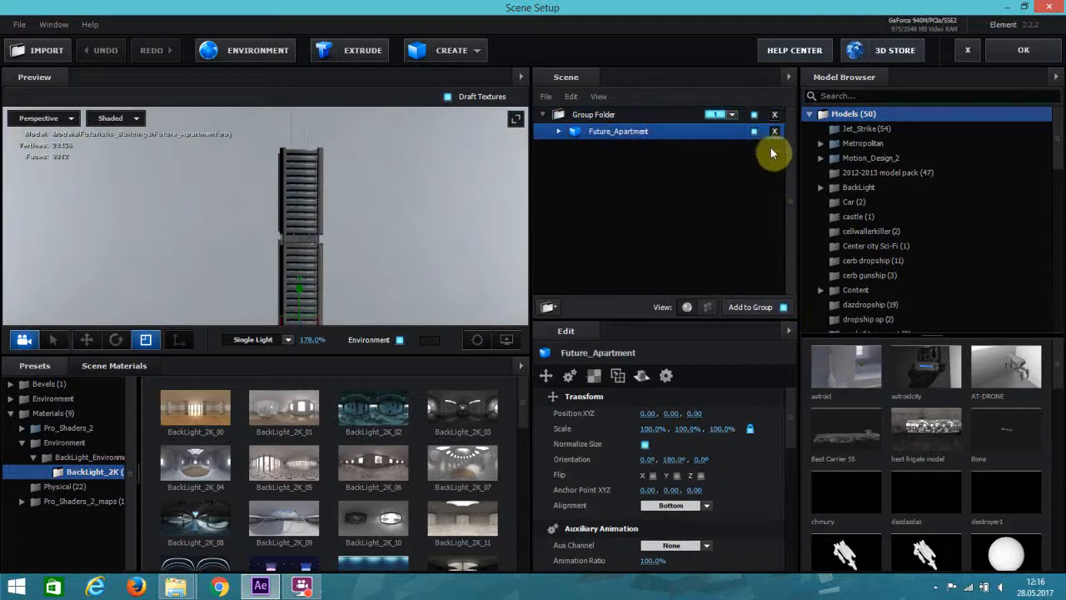
{"action": "left_click", "coordinate": [820, 143]}
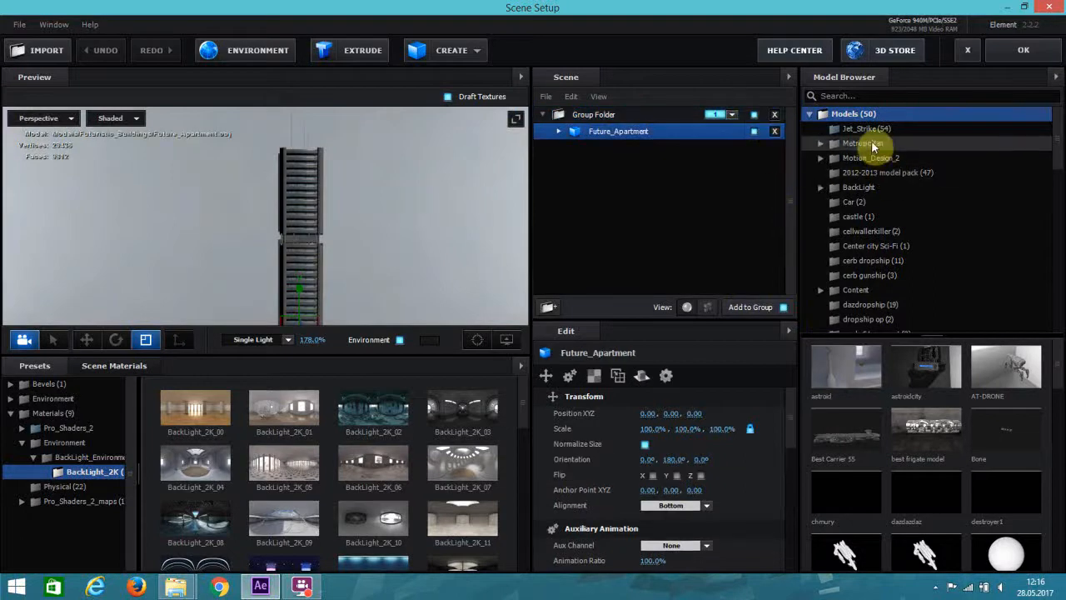
{"action": "left_click", "coordinate": [885, 173]}
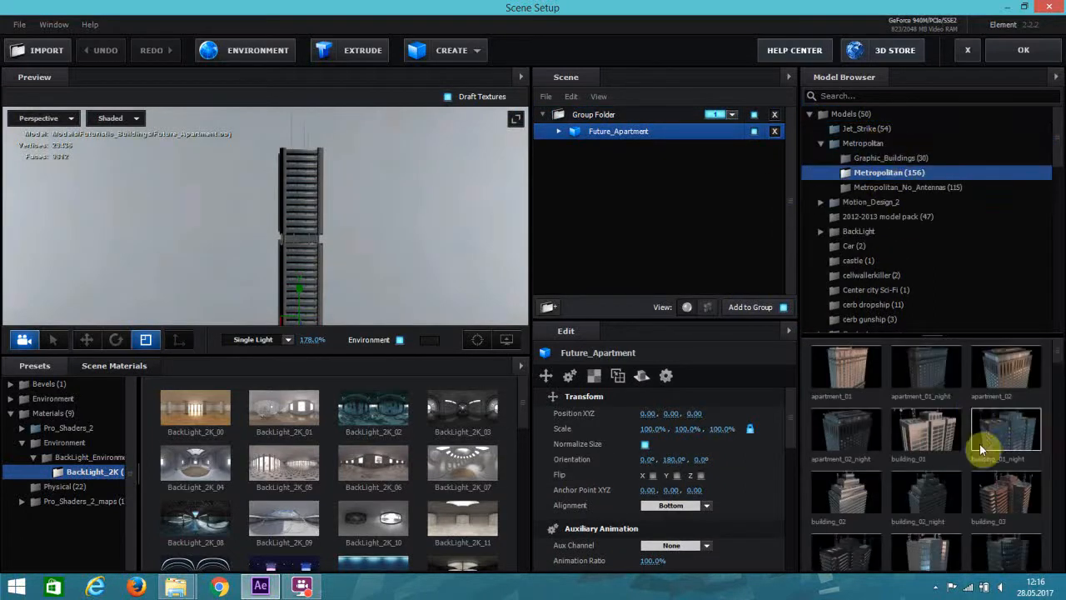
{"action": "scroll", "coordinate": [975, 446], "scroll_direction": "down", "scroll_amount": 3}
{"action": "scroll", "coordinate": [966, 445], "scroll_direction": "down", "scroll_amount": 10}
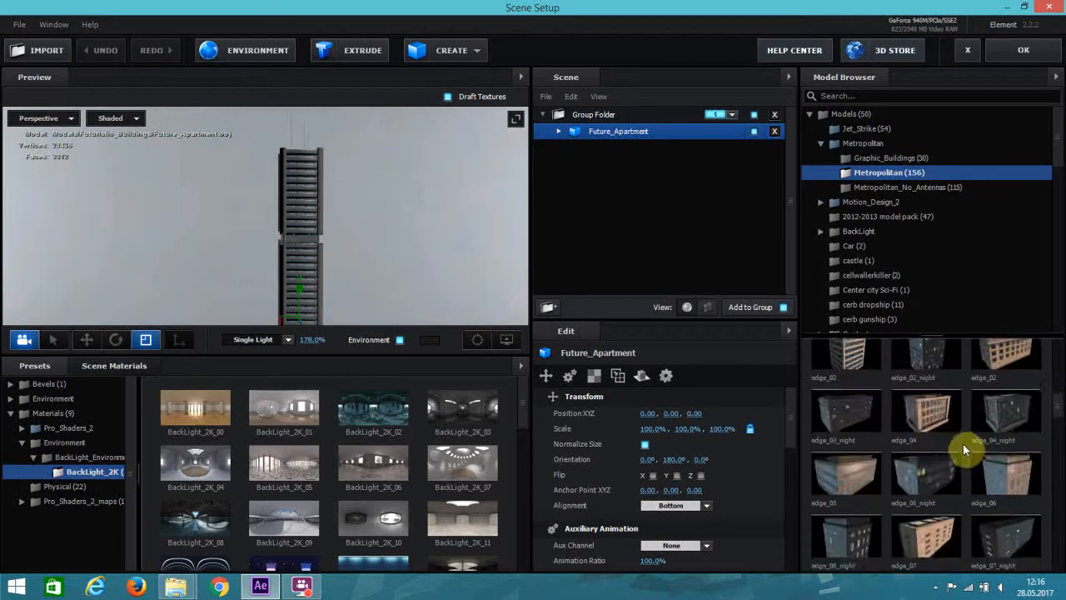
{"action": "scroll", "coordinate": [967, 439], "scroll_direction": "down", "scroll_amount": 1}
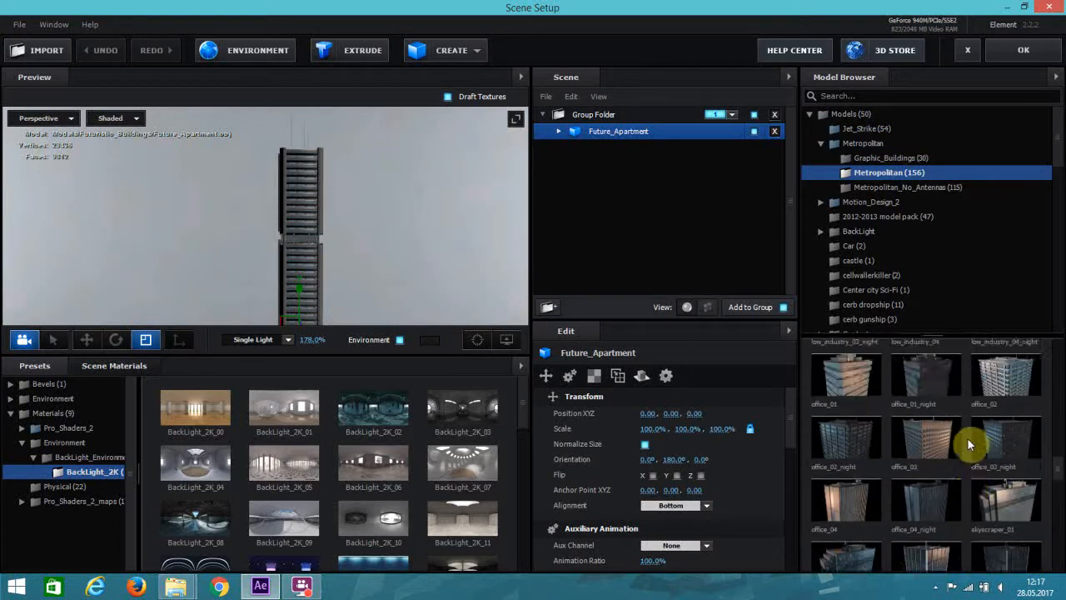
{"action": "scroll", "coordinate": [977, 448], "scroll_direction": "down", "scroll_amount": 3}
{"action": "left_click", "coordinate": [1006, 409]}
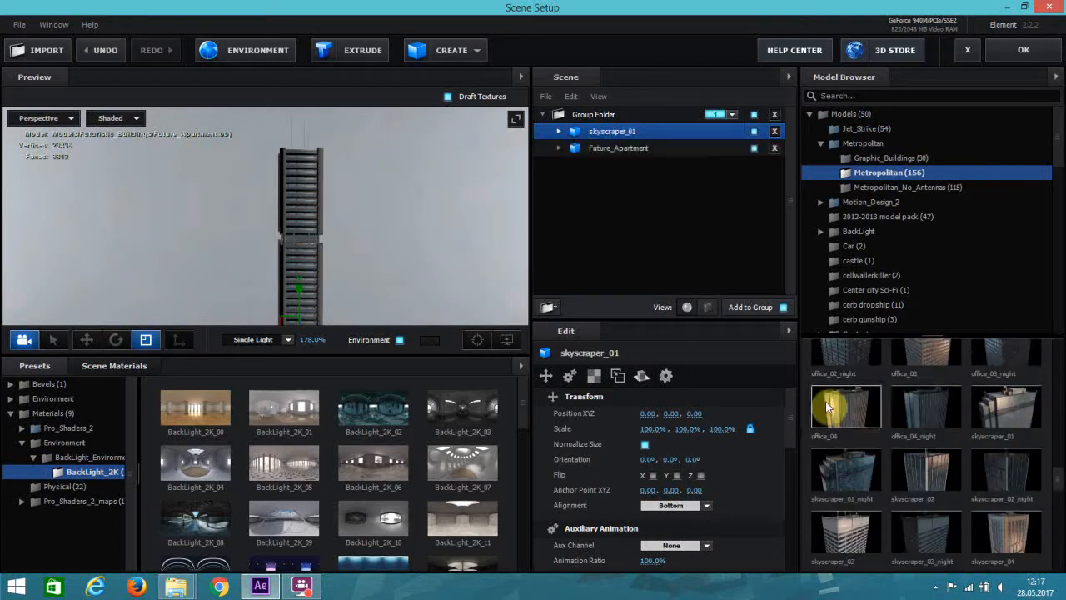
{"action": "left_click", "coordinate": [1014, 51]}
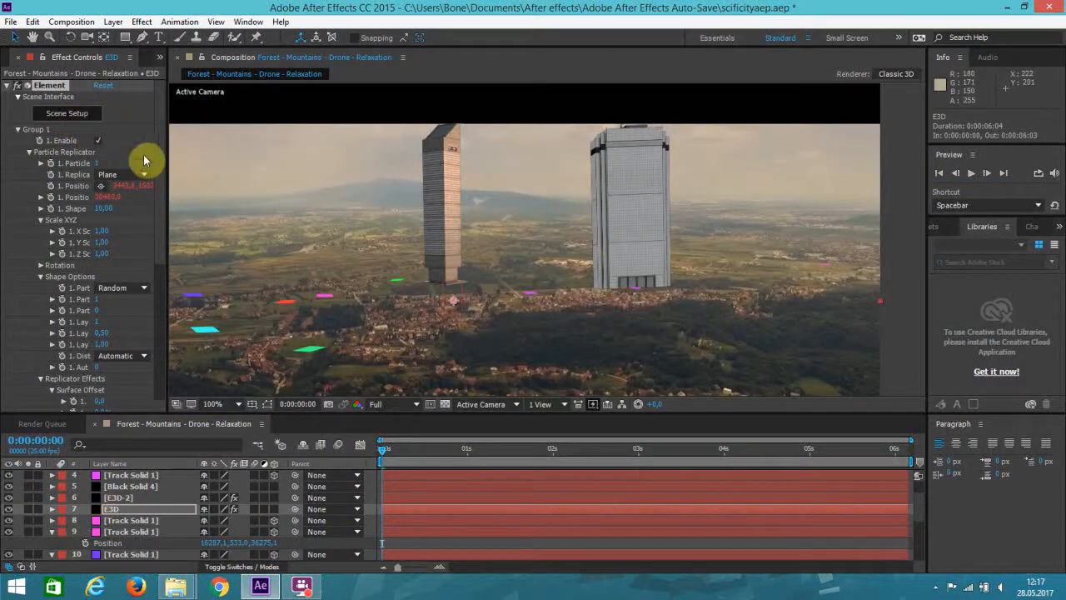
- Try the Basic and Cinema presets for the E3D layer's added lighting in its Render Settings
{"action": "scroll", "coordinate": [150, 247], "scroll_direction": "down", "scroll_amount": 5}
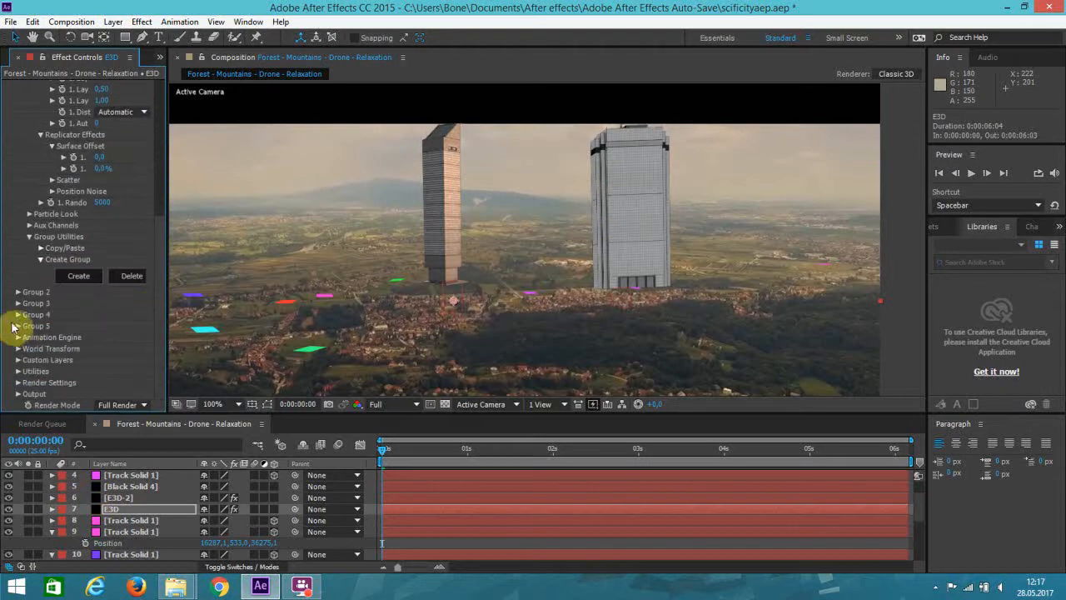
{"action": "left_click", "coordinate": [18, 371]}
{"action": "scroll", "coordinate": [53, 305], "scroll_direction": "down", "scroll_amount": 3}
{"action": "left_click", "coordinate": [18, 208]}
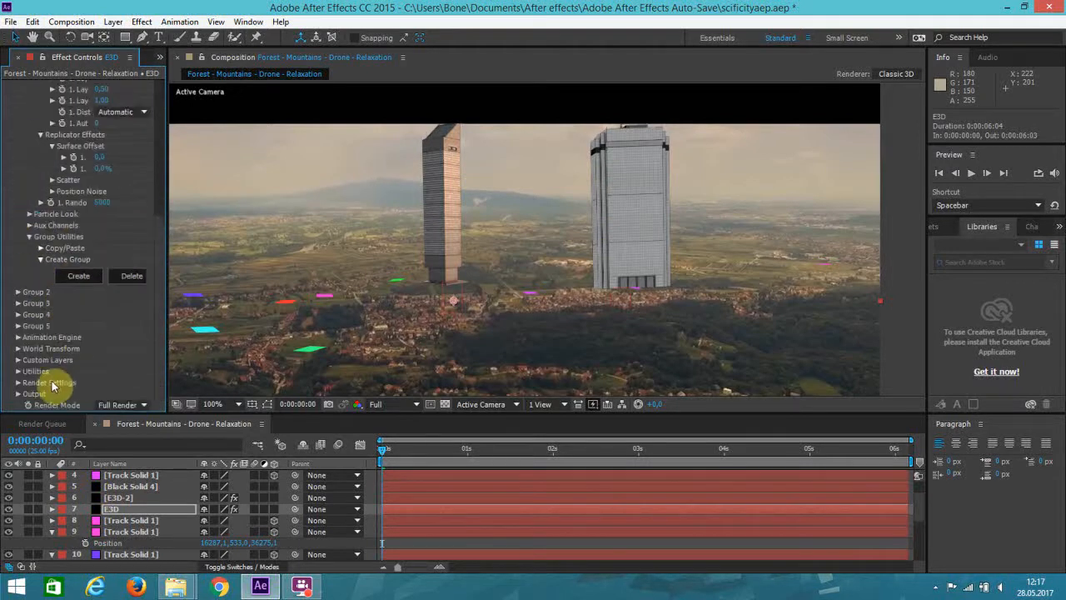
{"action": "left_click", "coordinate": [24, 386]}
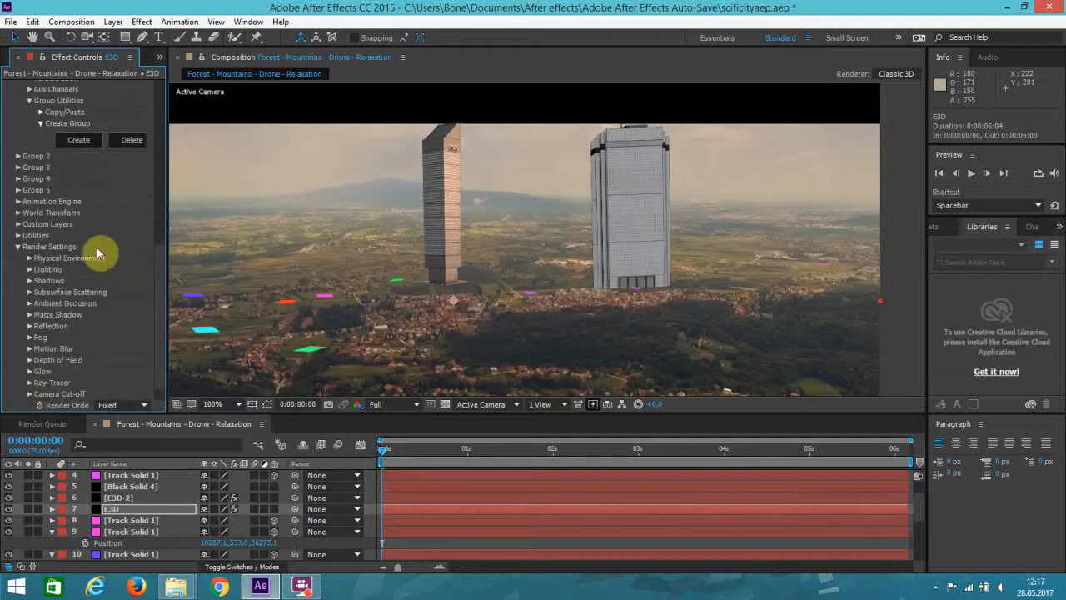
{"action": "left_click", "coordinate": [29, 269]}
{"action": "left_click", "coordinate": [110, 303]}
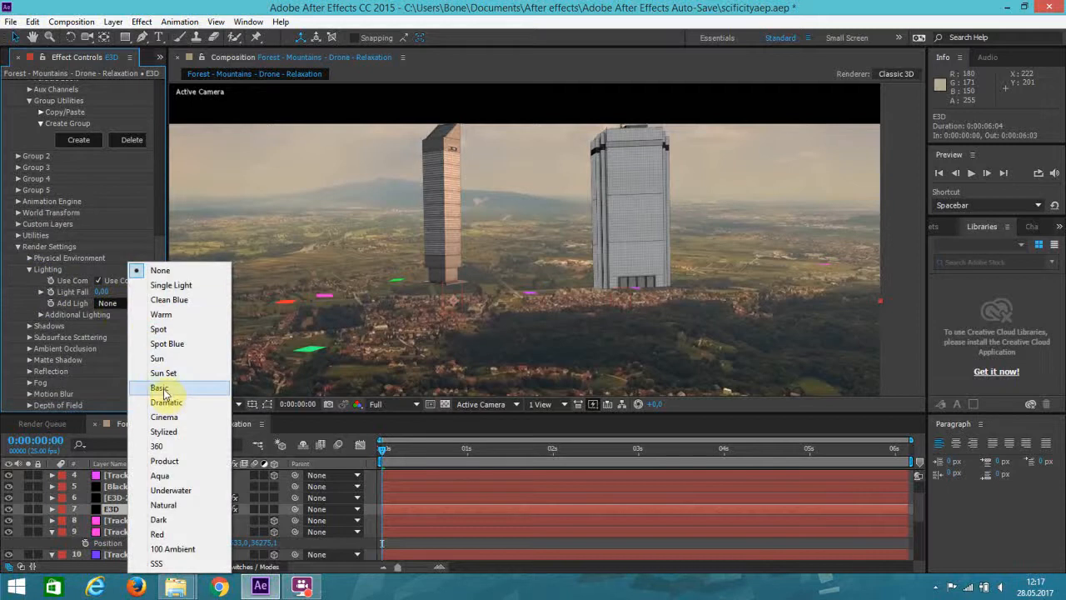
{"action": "left_click", "coordinate": [162, 388]}
{"action": "left_click", "coordinate": [125, 303]}
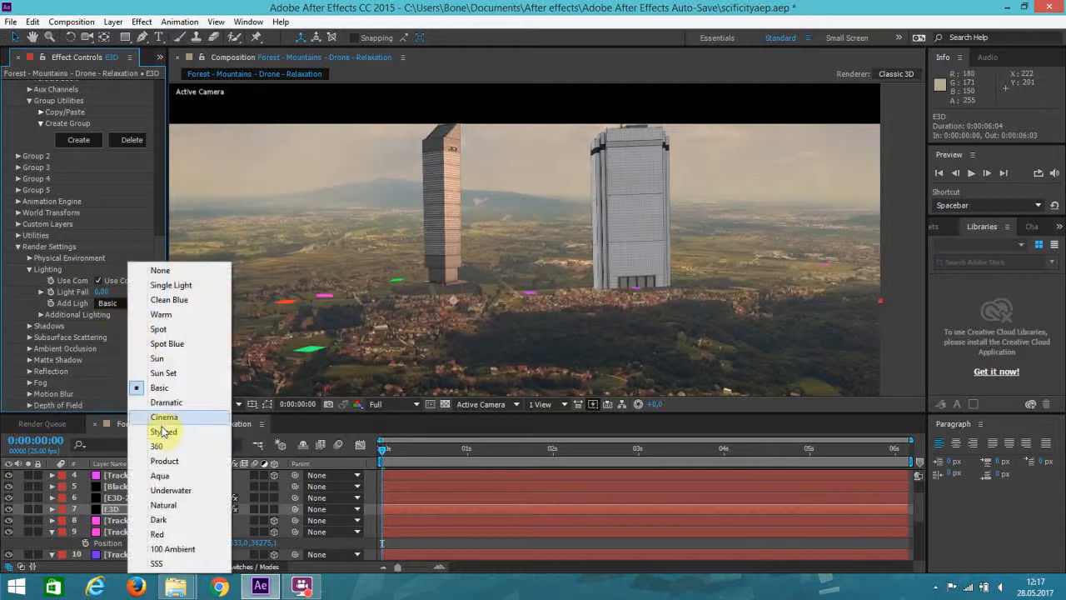
{"action": "left_click", "coordinate": [163, 418]}
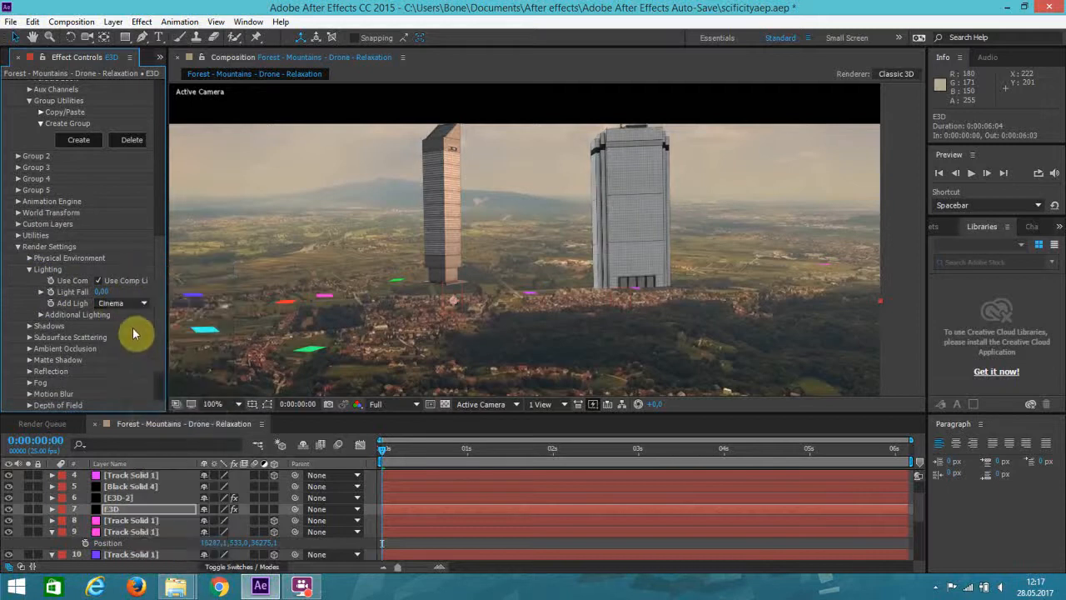
- Set E3D's Additional Lighting brightness to 216% and its X rotation to 33°
{"action": "left_click", "coordinate": [40, 316]}
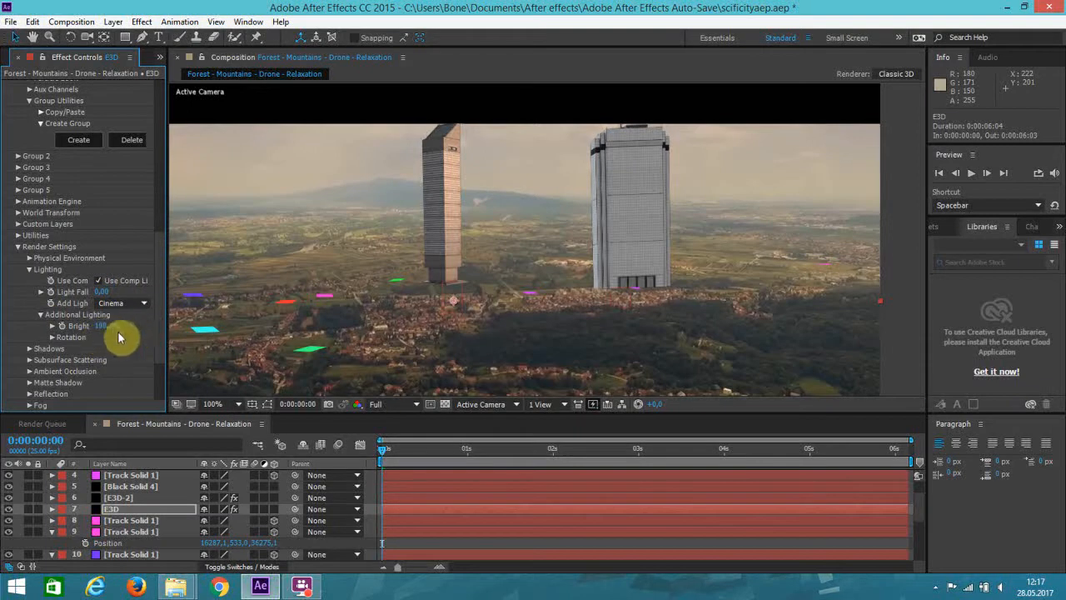
{"action": "left_click", "coordinate": [51, 337]}
{"action": "left_click_drag", "start_coordinate": [110, 350], "coordinate": [132, 345]}
- In E3D's Scene Setup, try BackLight_2K_11 and BackLight_2K_15, apply BackLight_2K_21 as the environment, and accept the changes
{"action": "scroll", "coordinate": [97, 186], "scroll_direction": "up", "scroll_amount": 5}
{"action": "scroll", "coordinate": [98, 187], "scroll_direction": "up", "scroll_amount": 2}
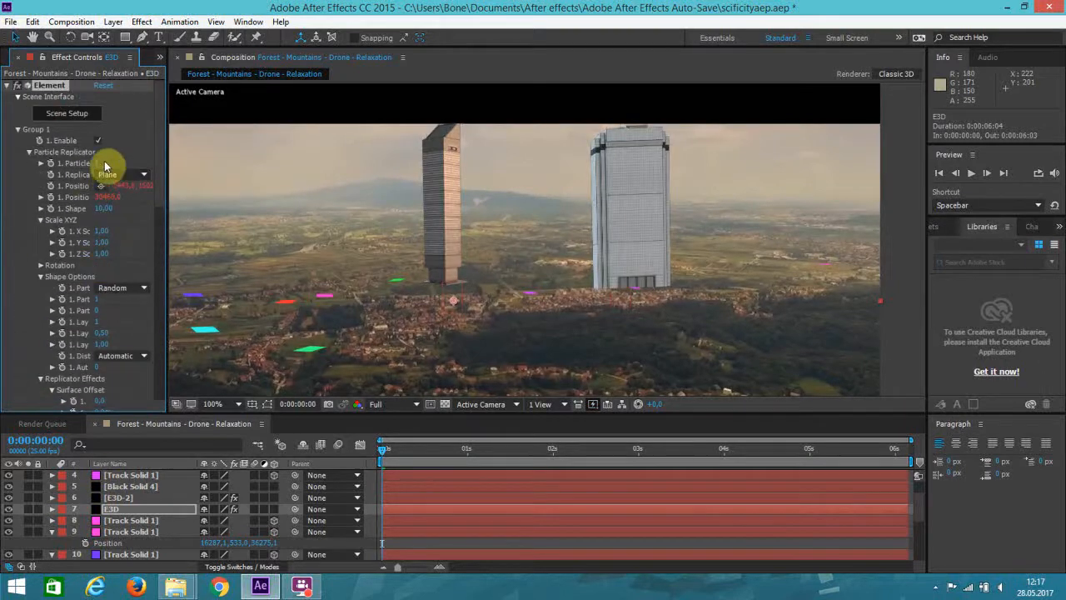
{"action": "left_click", "coordinate": [79, 124]}
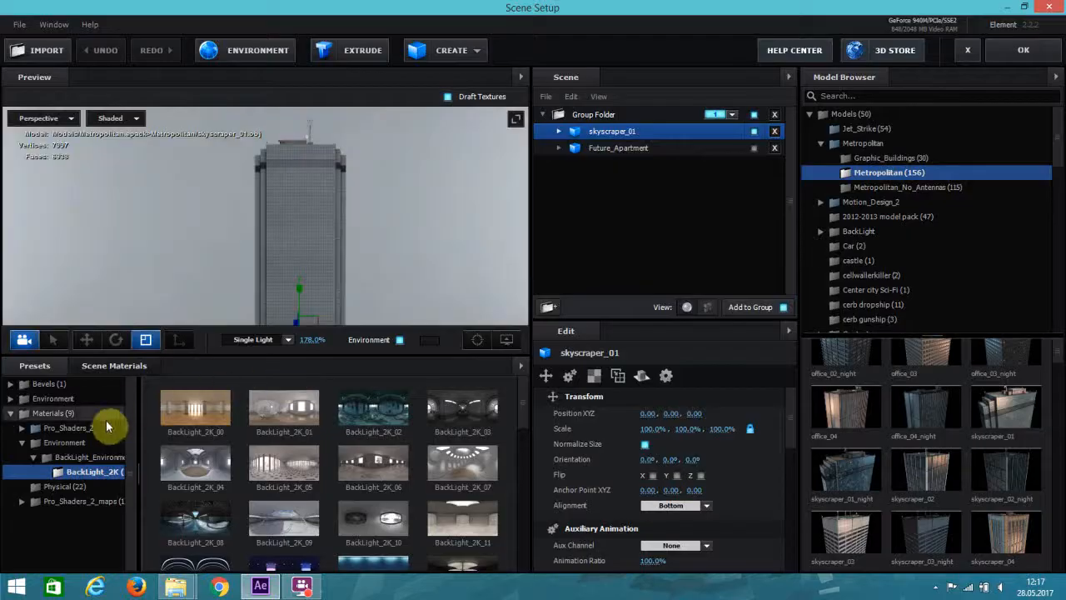
{"action": "left_click", "coordinate": [452, 527]}
{"action": "scroll", "coordinate": [453, 528], "scroll_direction": "down", "scroll_amount": 1}
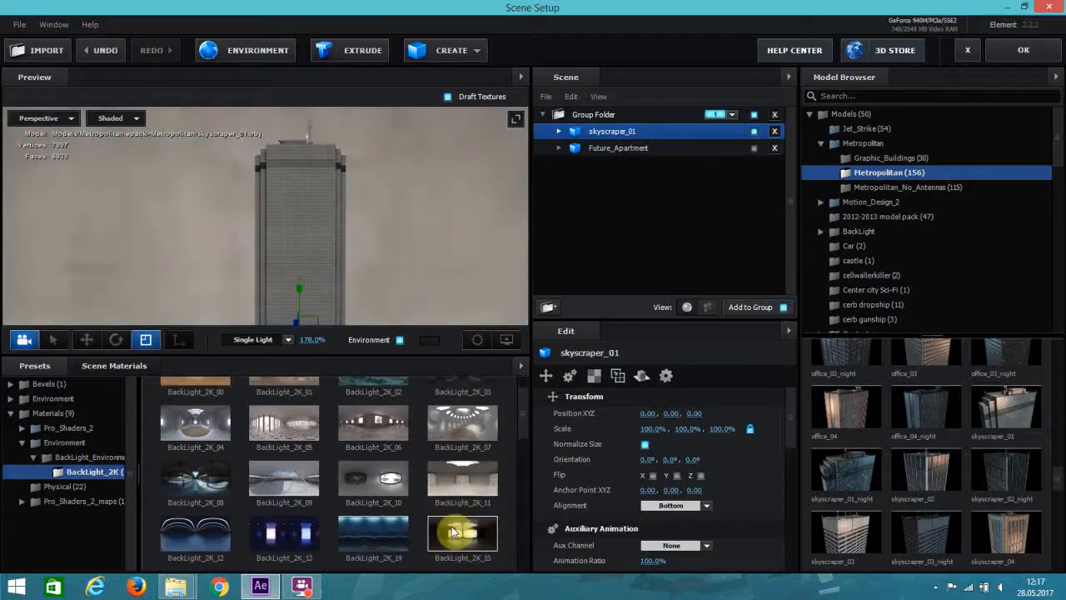
{"action": "scroll", "coordinate": [423, 533], "scroll_direction": "down", "scroll_amount": 2}
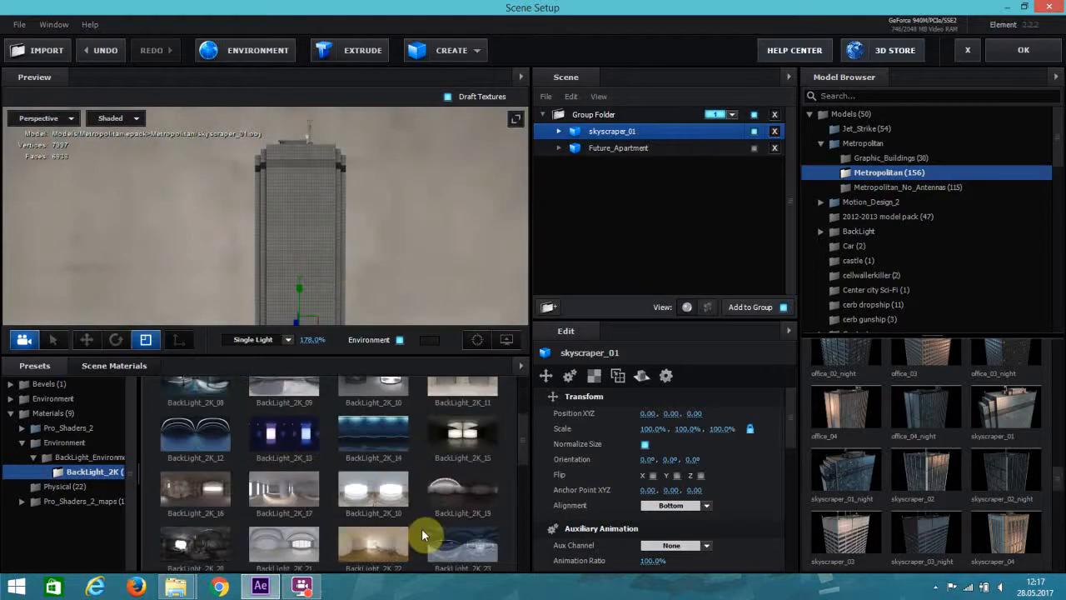
{"action": "left_click", "coordinate": [450, 437]}
{"action": "scroll", "coordinate": [350, 466], "scroll_direction": "down", "scroll_amount": 2}
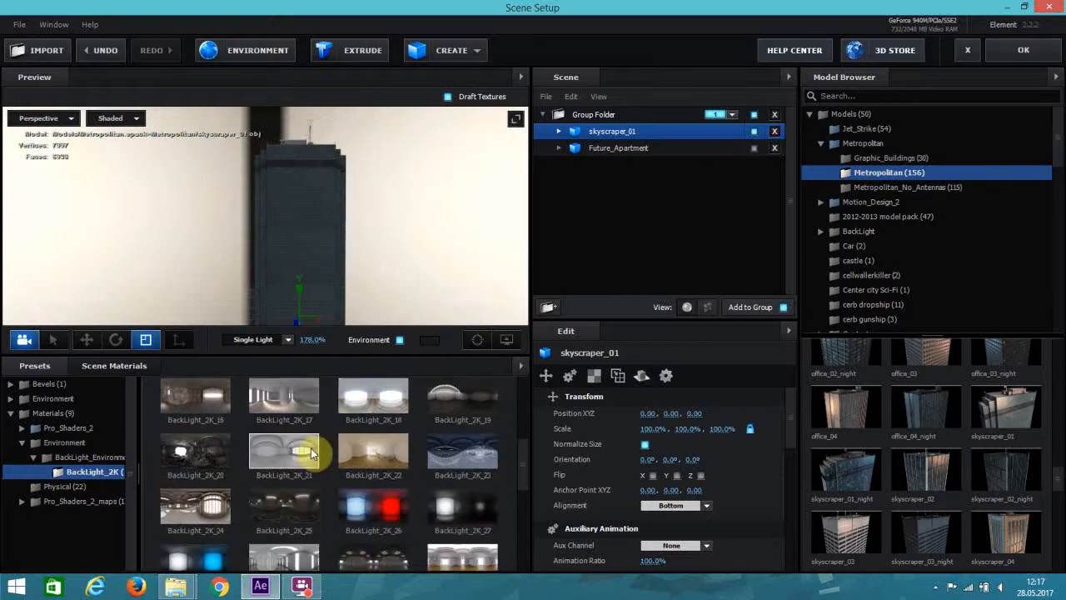
{"action": "left_click", "coordinate": [308, 451]}
{"action": "left_click", "coordinate": [1021, 54]}
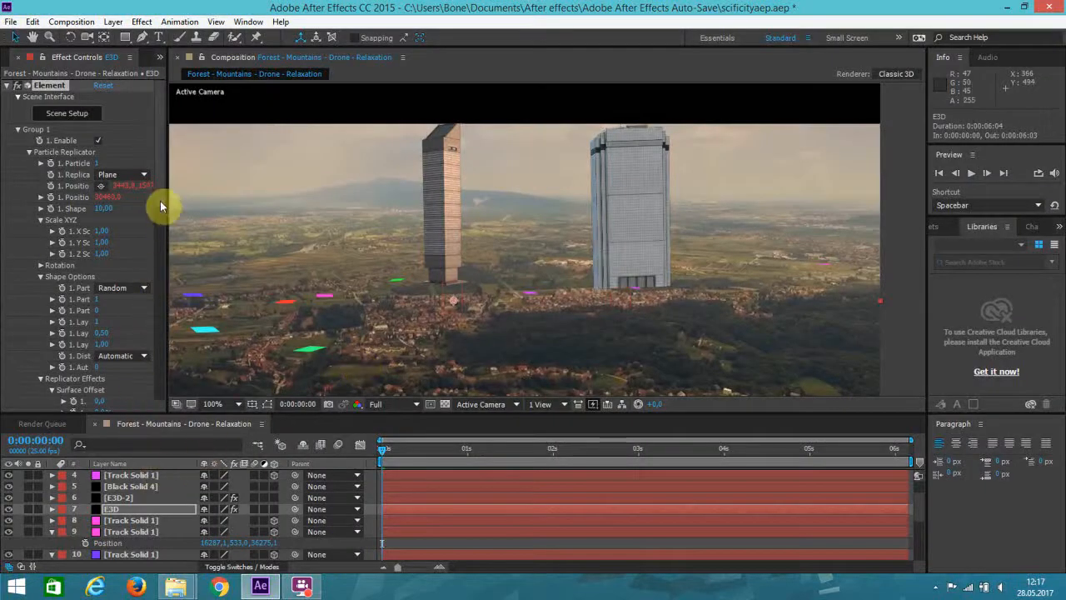
- Toggle Light 1 on and off to compare its effect on both towers, leaving it switched off
{"action": "scroll", "coordinate": [162, 241], "scroll_direction": "down", "scroll_amount": 2}
{"action": "scroll", "coordinate": [163, 241], "scroll_direction": "down", "scroll_amount": 1}
{"action": "scroll", "coordinate": [117, 525], "scroll_direction": "up", "scroll_amount": 2}
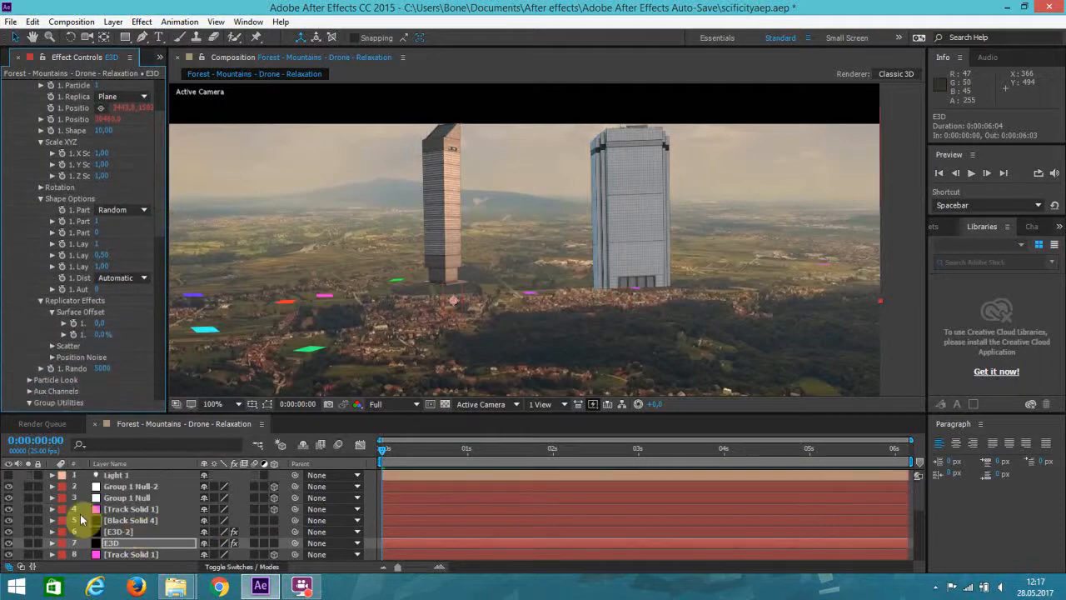
{"action": "left_click", "coordinate": [8, 476]}
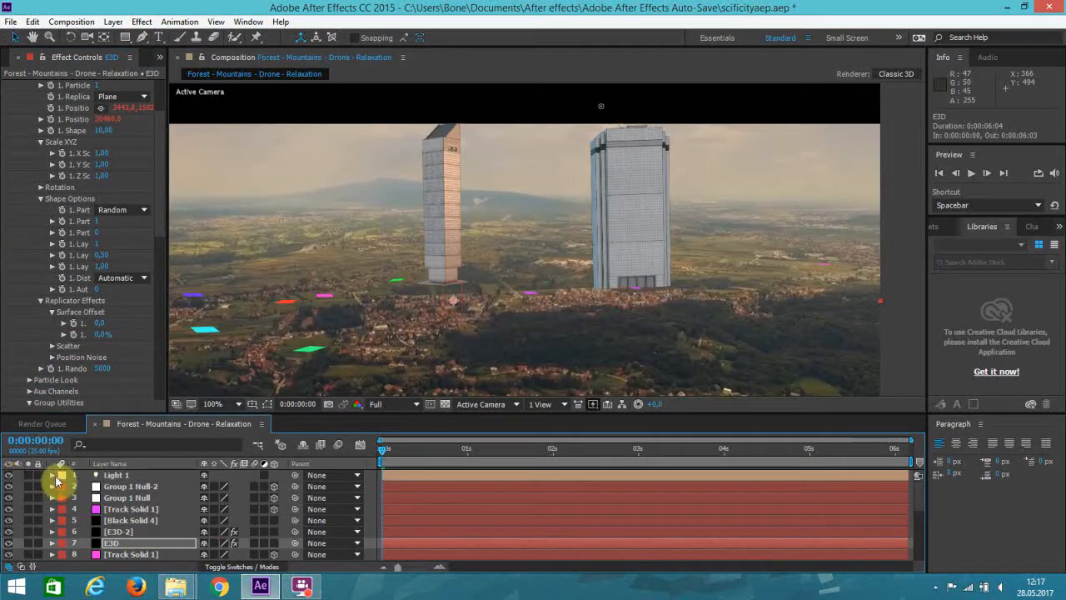
{"action": "left_click", "coordinate": [8, 475]}
{"action": "left_click", "coordinate": [8, 476]}
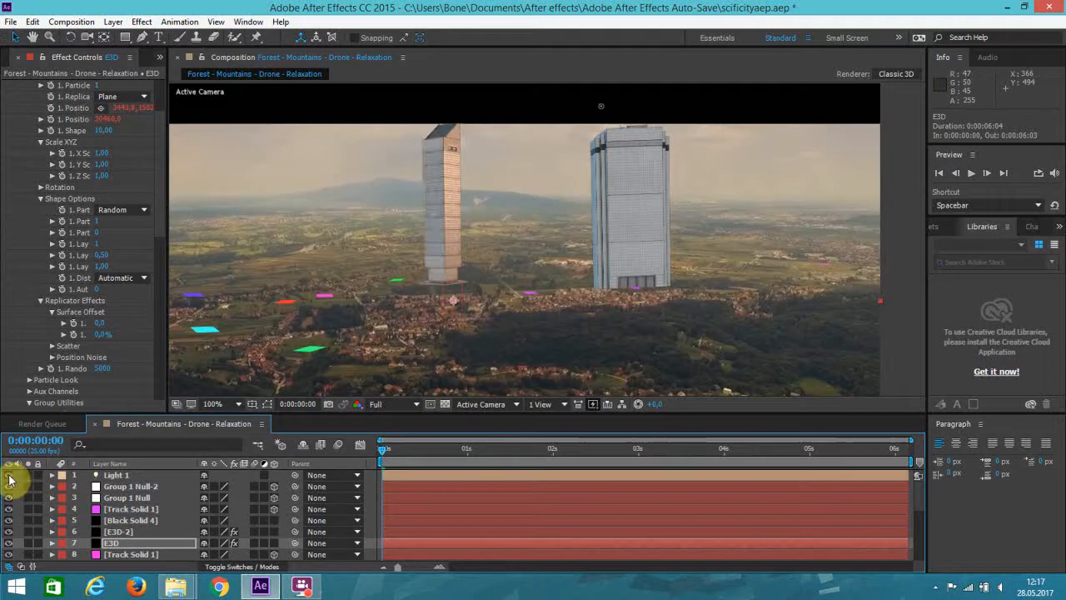
{"action": "left_click", "coordinate": [8, 477]}
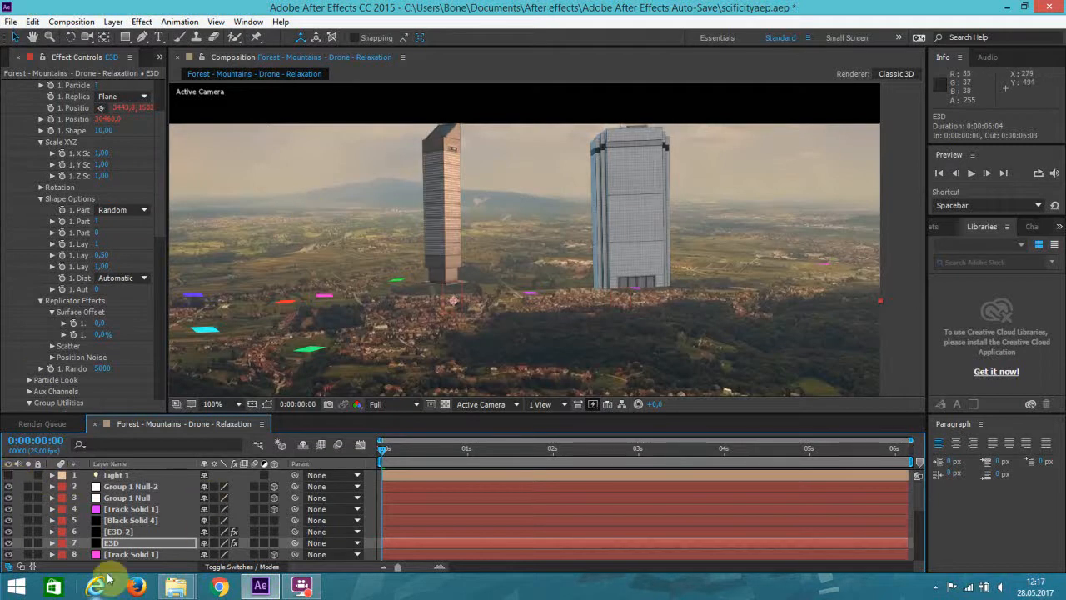
- Change the E3D layer's added lighting preset to Basic
{"action": "scroll", "coordinate": [159, 166], "scroll_direction": "down", "scroll_amount": 5}
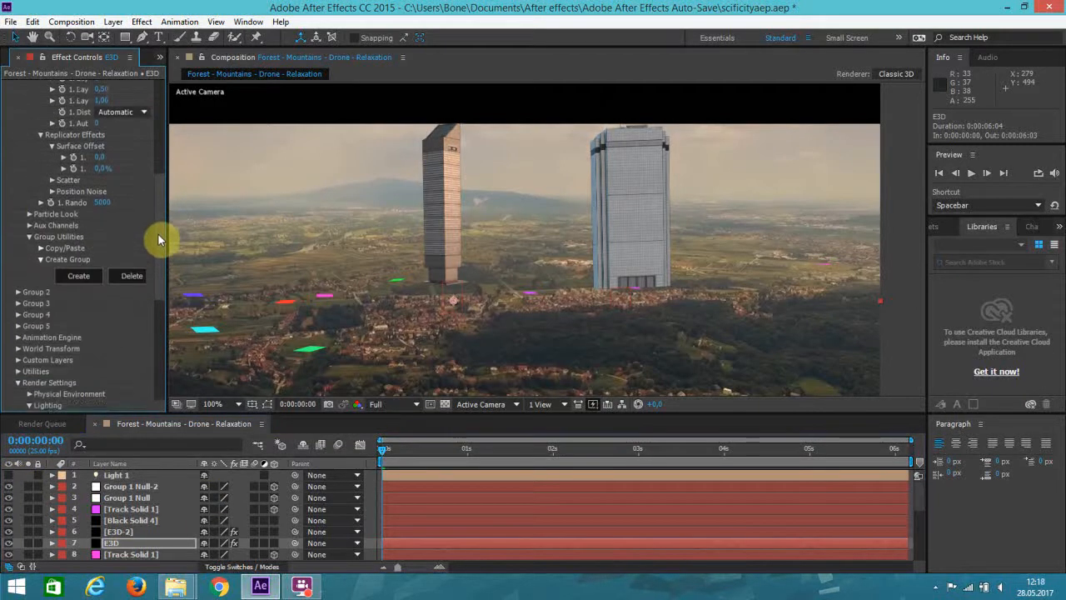
{"action": "scroll", "coordinate": [145, 333], "scroll_direction": "down", "scroll_amount": 7}
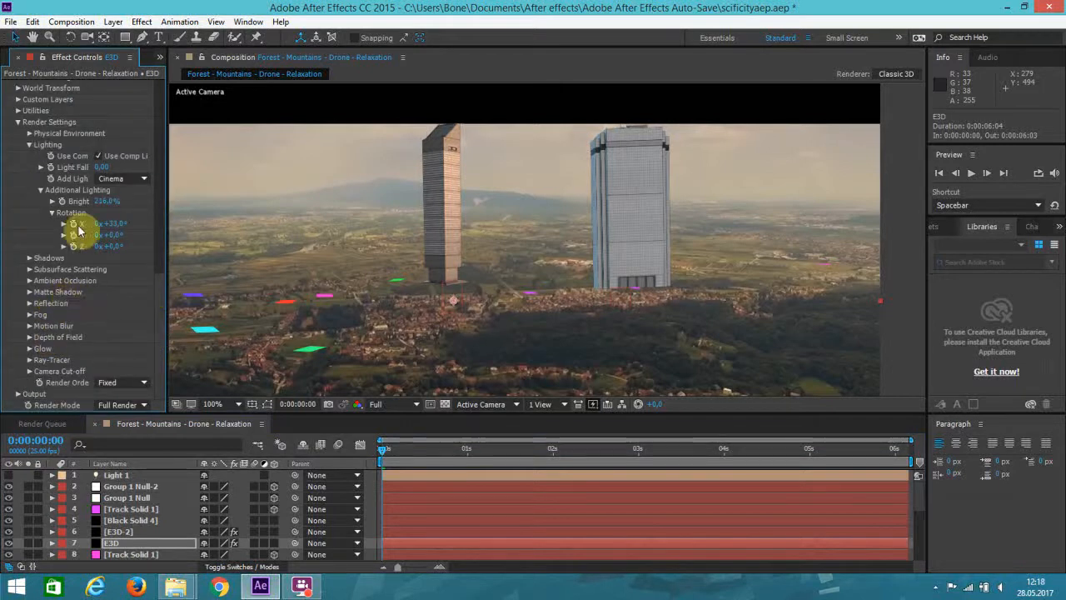
{"action": "left_click", "coordinate": [121, 181]}
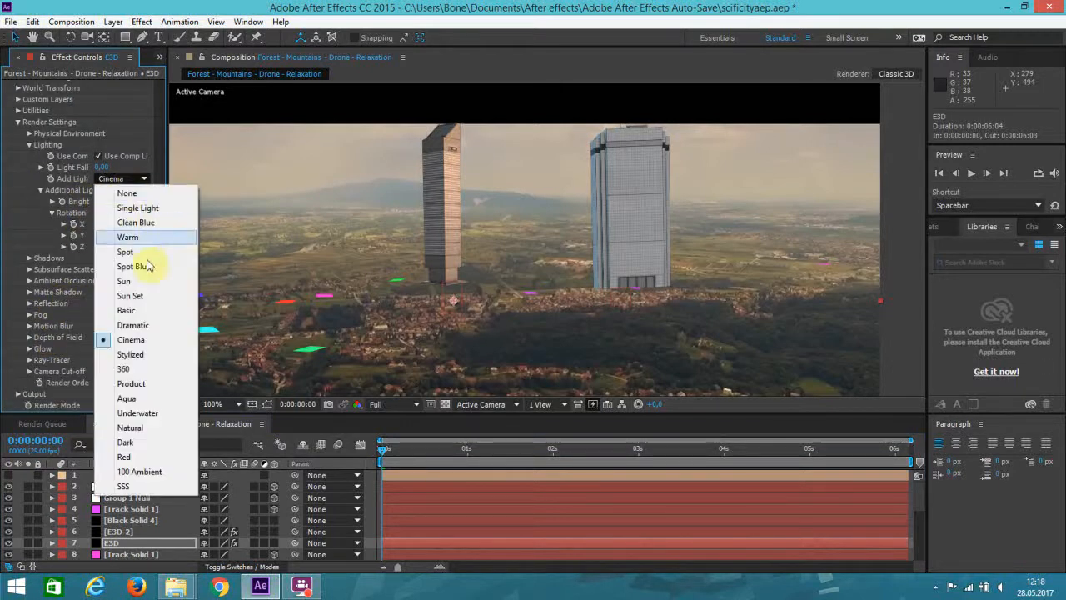
{"action": "left_click", "coordinate": [139, 309]}
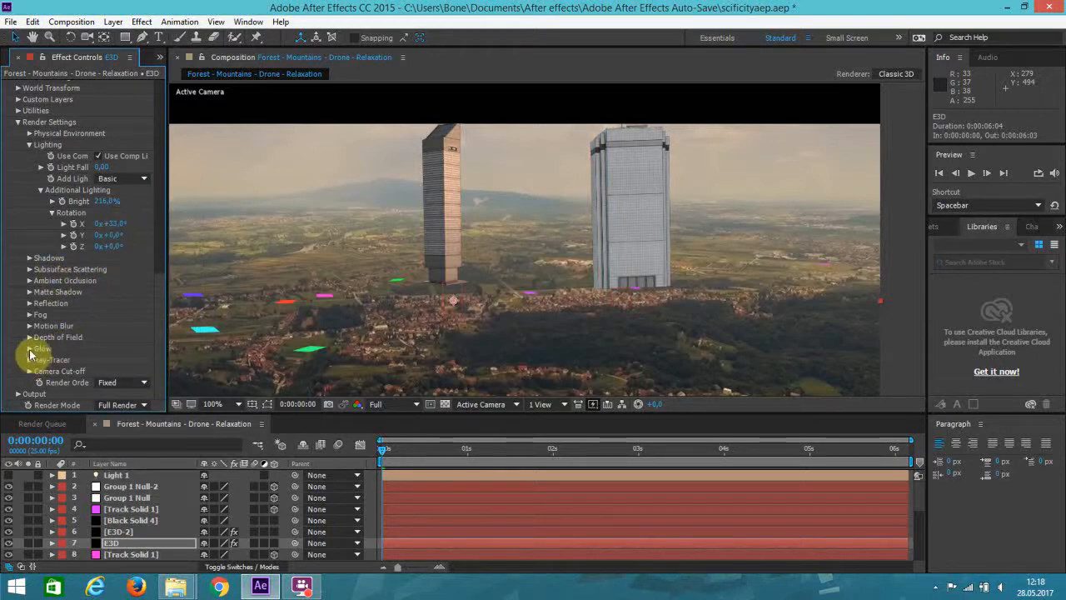
- Set up E3D's SSAO ambient occlusion with an intensity of 7.1, the second numeric dropdown at 4 and the last value at 0.73
{"action": "left_click", "coordinate": [29, 283]}
{"action": "scroll", "coordinate": [102, 259], "scroll_direction": "down", "scroll_amount": 2}
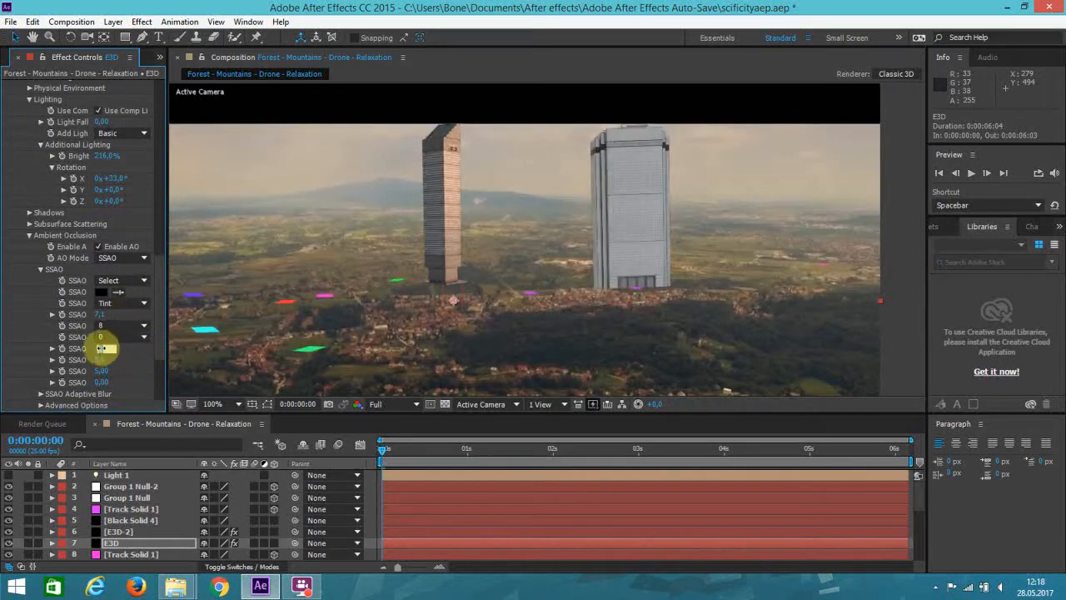
{"action": "left_click", "coordinate": [123, 336]}
{"action": "left_click", "coordinate": [125, 395]}
{"action": "scroll", "coordinate": [127, 383], "scroll_direction": "down", "scroll_amount": 2}
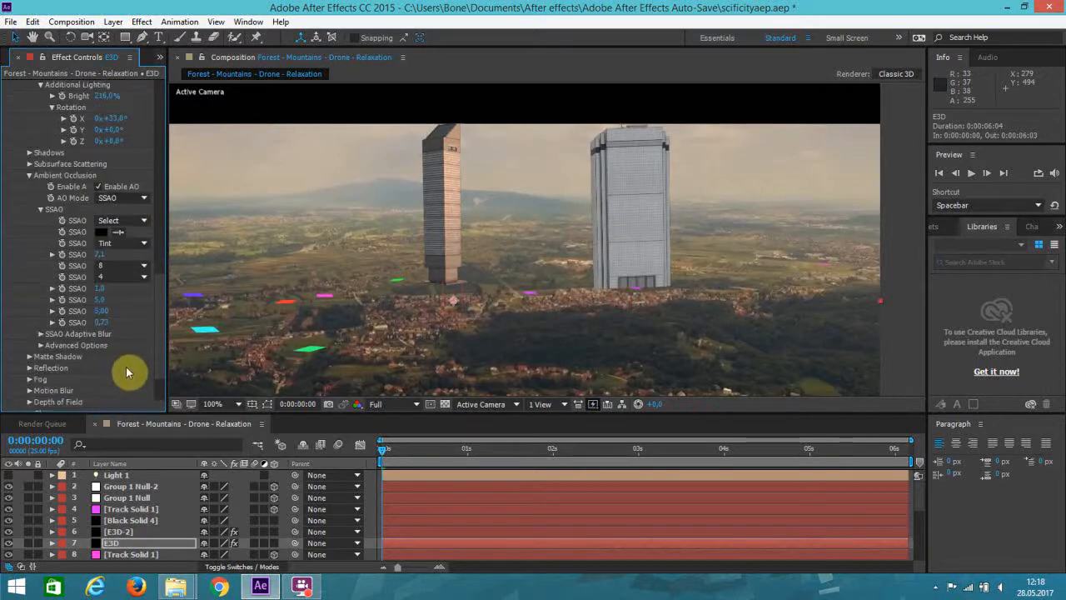
{"action": "left_click", "coordinate": [40, 345]}
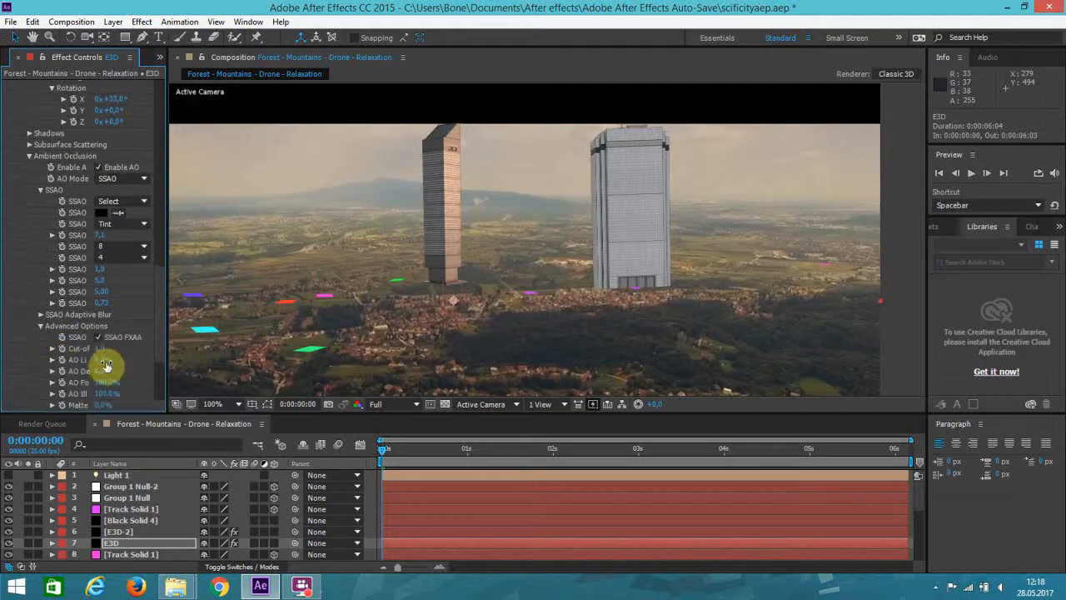
{"action": "scroll", "coordinate": [119, 364], "scroll_direction": "down", "scroll_amount": 3}
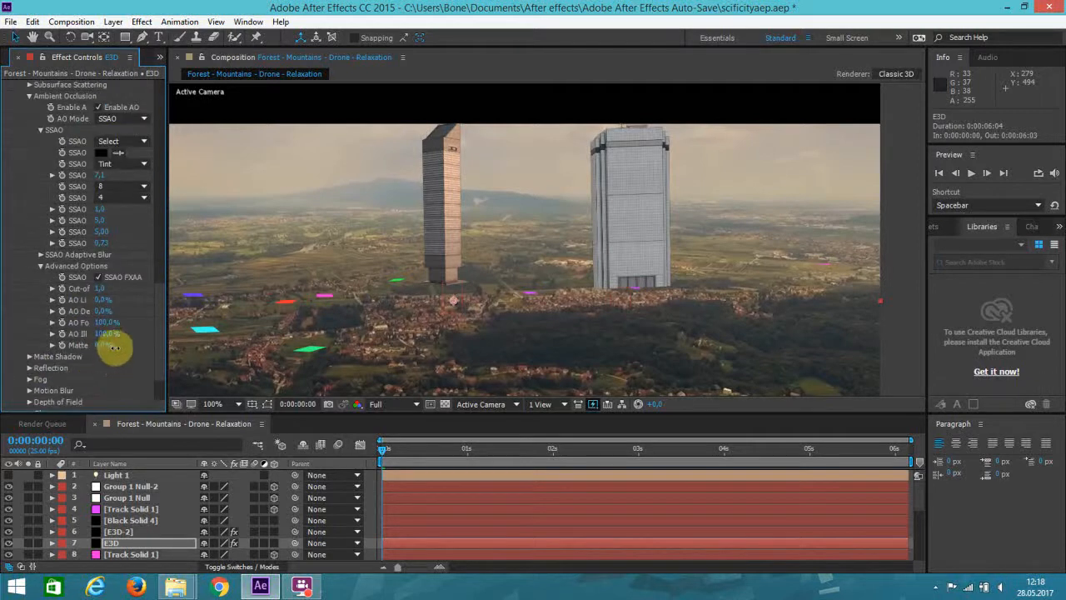
{"action": "left_click", "coordinate": [40, 266]}
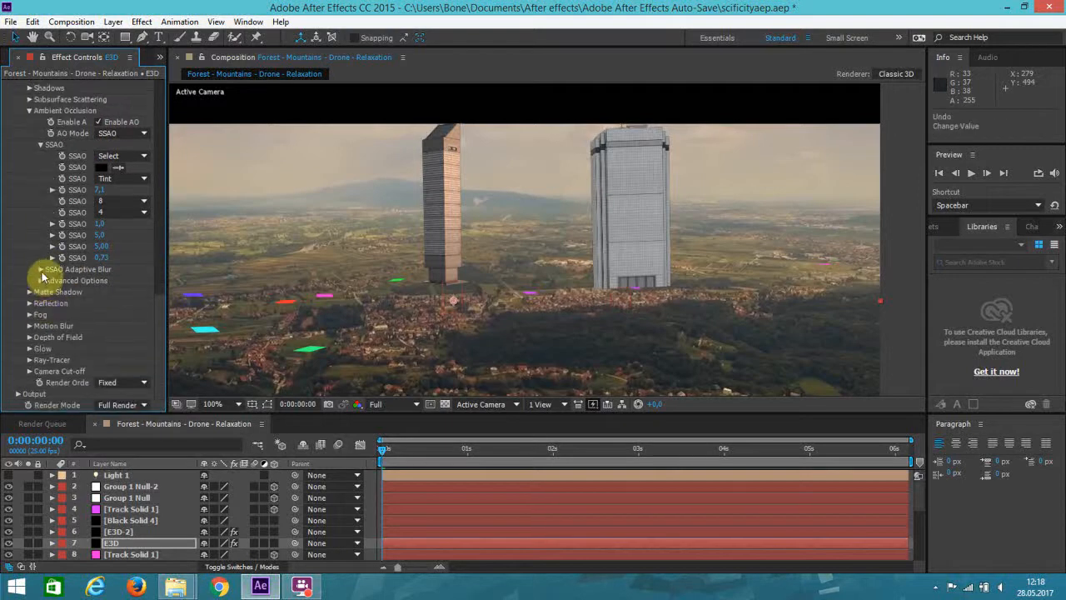
- In E3D's SSAO Adaptive Blur settings, set the dropdown option to 2 and lower the last value
{"action": "left_click", "coordinate": [42, 271]}
{"action": "left_click", "coordinate": [114, 305]}
{"action": "left_click", "coordinate": [118, 349]}
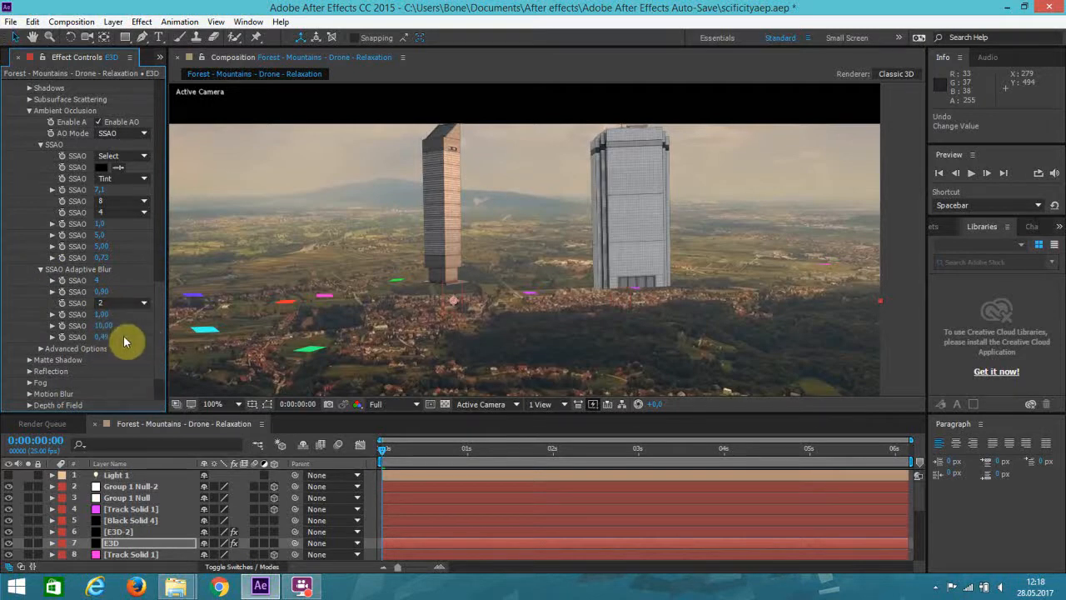
{"action": "left_click_drag", "start_coordinate": [98, 339], "coordinate": [94, 348]}
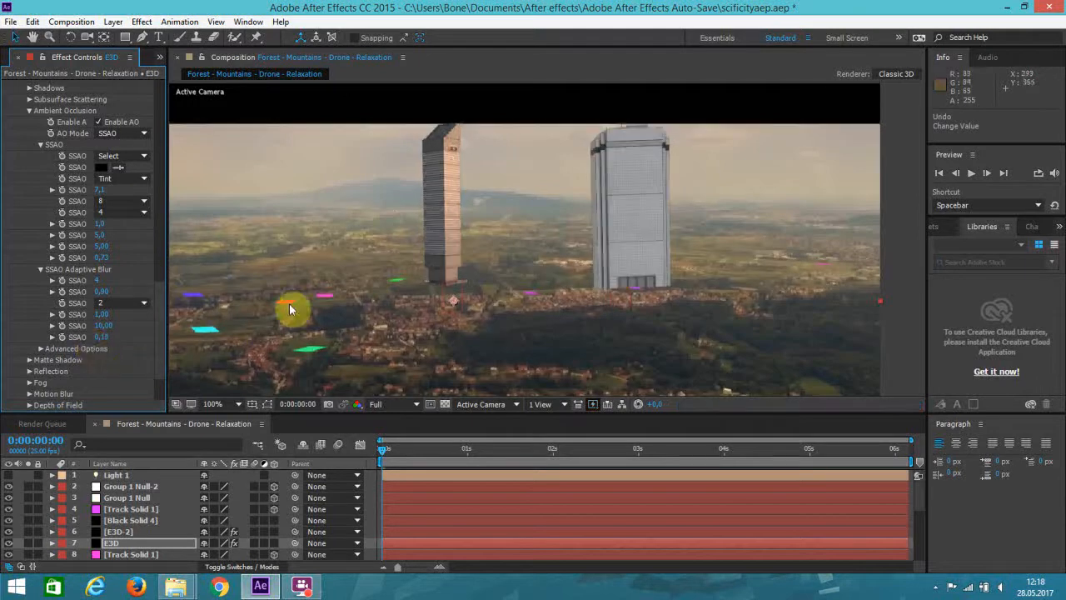
- Open E3D's Scene Setup and remove the skyscraper_01 and Future_Apartment models from the Group Folder
{"action": "left_click_drag", "start_coordinate": [159, 297], "coordinate": [169, 78]}
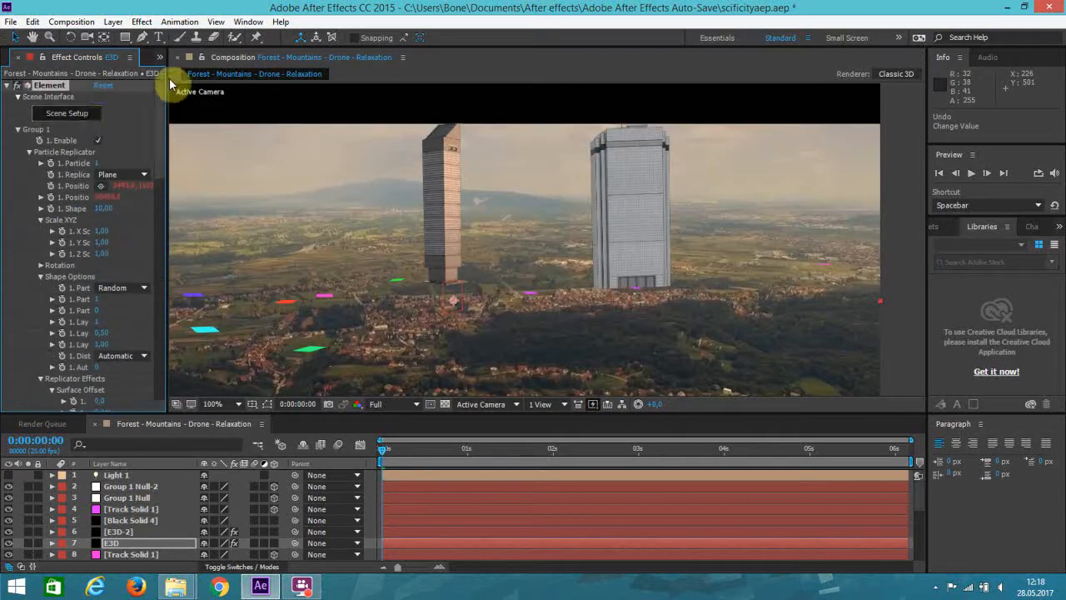
{"action": "left_click", "coordinate": [94, 121]}
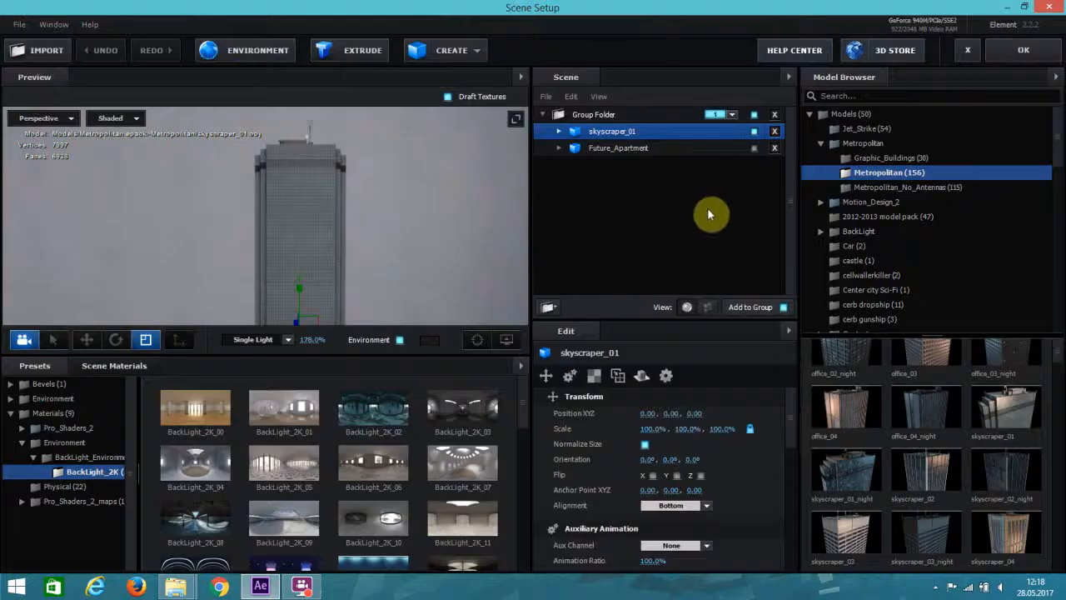
{"action": "left_click", "coordinate": [774, 132]}
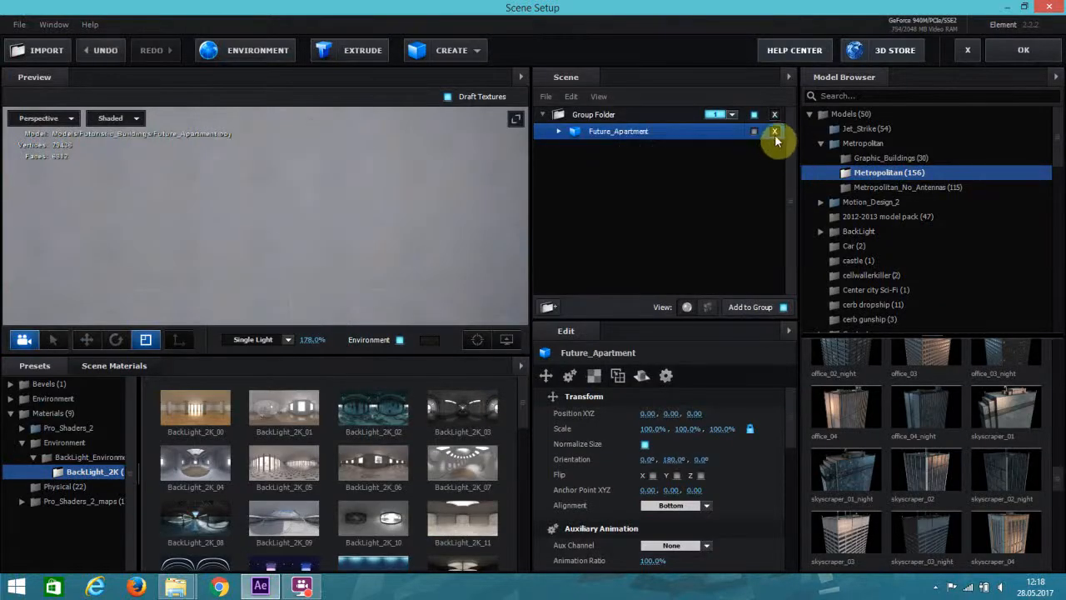
{"action": "left_click", "coordinate": [775, 132]}
- Add the office_02 model from the Metropolitan collection and apply the Scene Setup
{"action": "scroll", "coordinate": [993, 450], "scroll_direction": "down", "scroll_amount": 2}
{"action": "scroll", "coordinate": [991, 442], "scroll_direction": "up", "scroll_amount": 3}
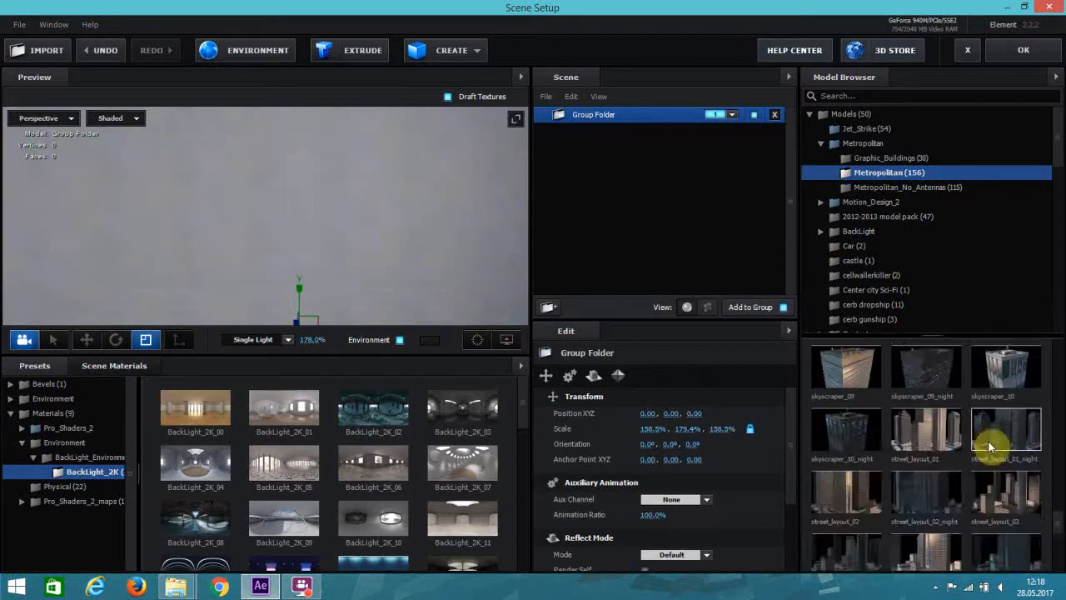
{"action": "scroll", "coordinate": [987, 436], "scroll_direction": "up", "scroll_amount": 2}
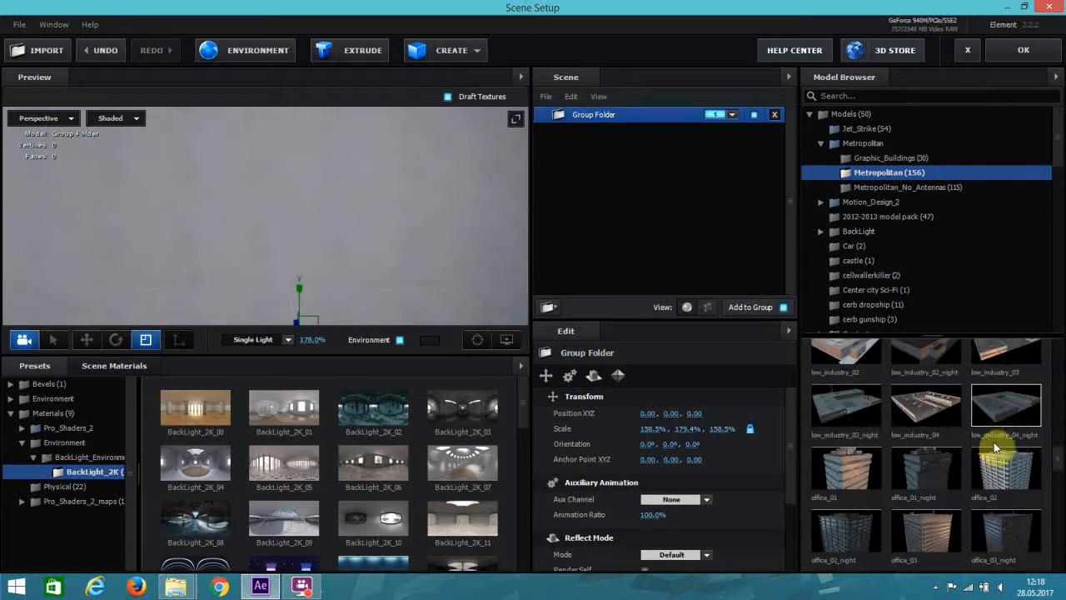
{"action": "left_click", "coordinate": [1003, 467]}
{"action": "left_click", "coordinate": [1042, 57]}
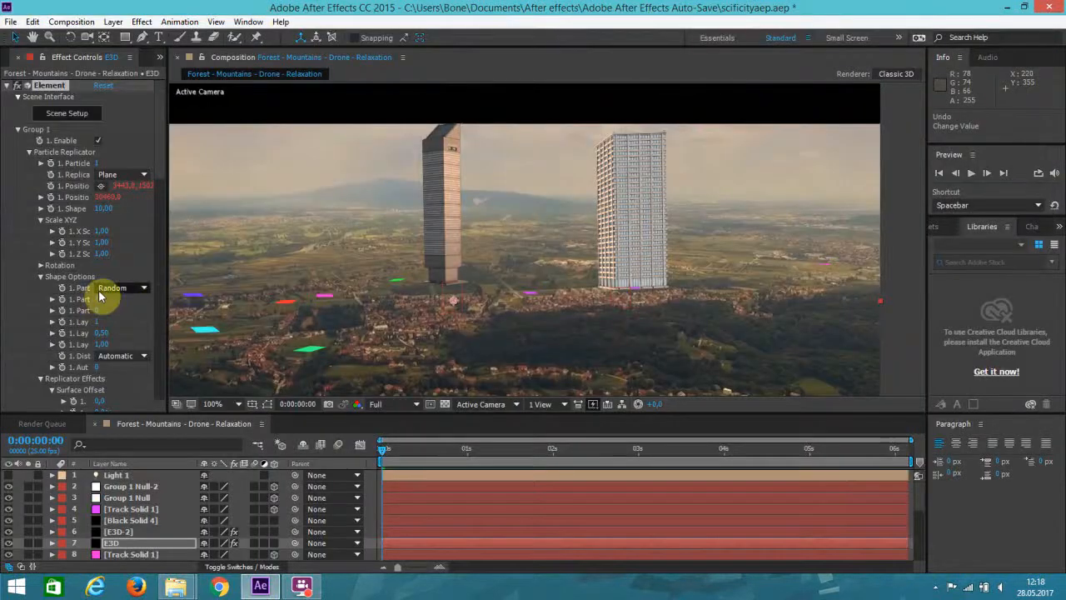
- Set Group 1 Null's Orientation to 357°, 153°, 0° and its X Rotation to -3.5°
{"action": "scroll", "coordinate": [132, 268], "scroll_direction": "down", "scroll_amount": 9}
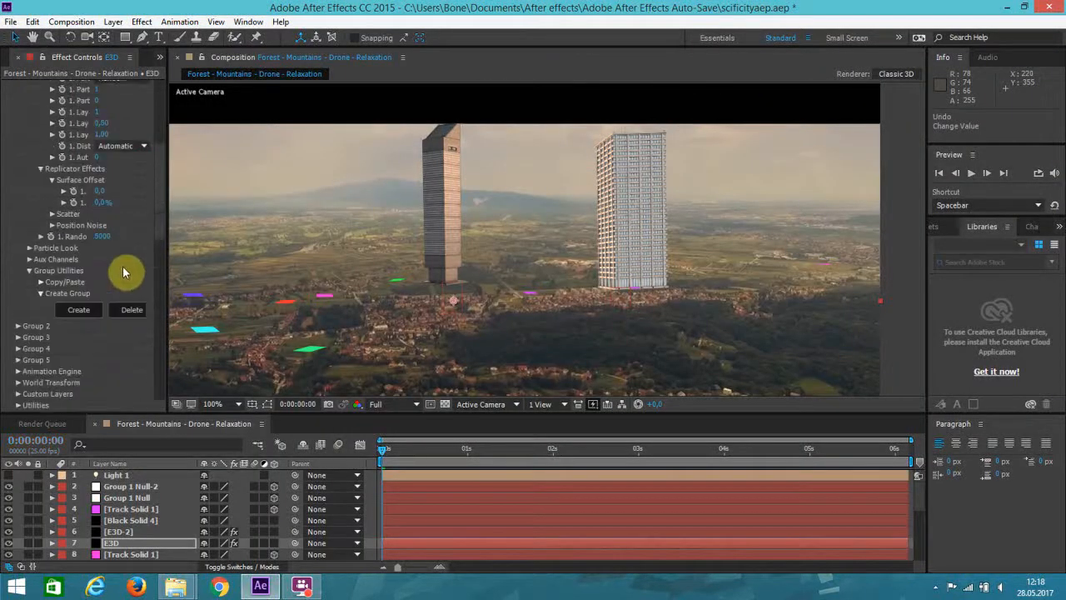
{"action": "scroll", "coordinate": [133, 283], "scroll_direction": "down", "scroll_amount": 3}
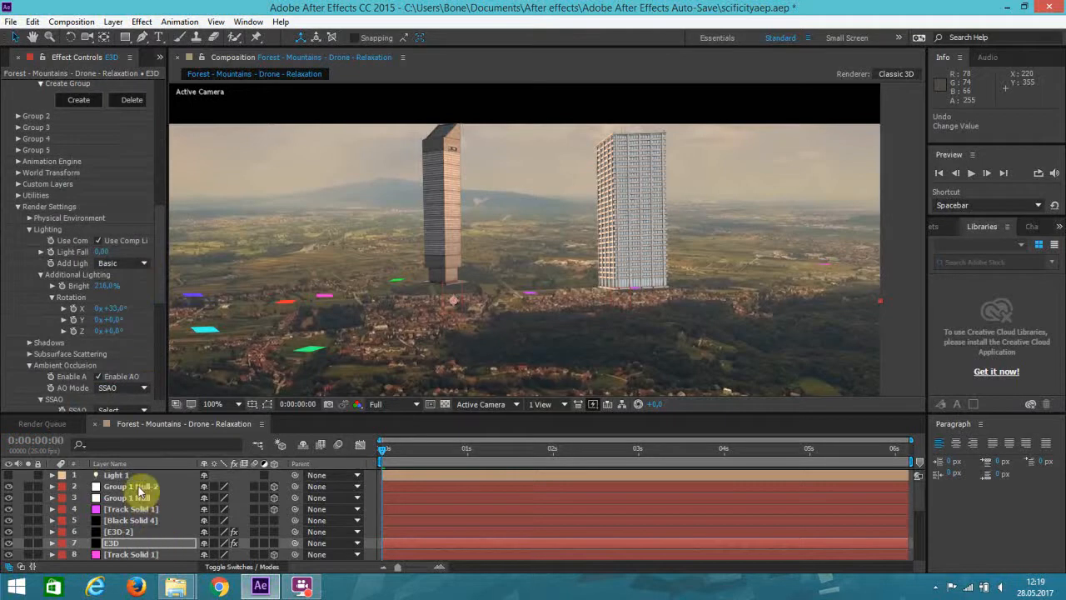
{"action": "left_click", "coordinate": [133, 486]}
{"action": "left_click", "coordinate": [137, 498]}
{"action": "key", "text": "r"}
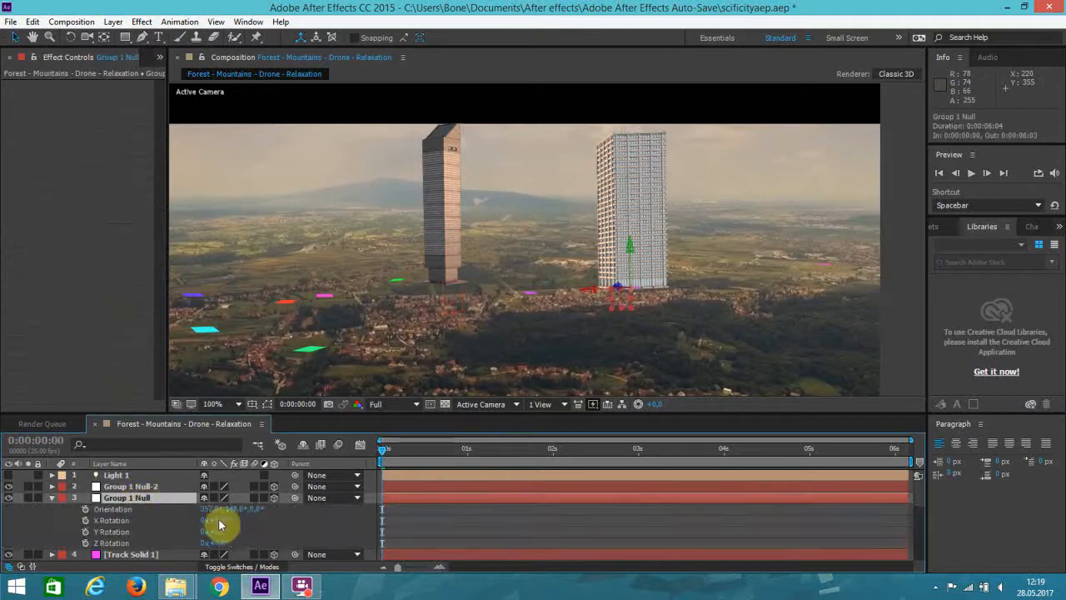
{"action": "left_click_drag", "start_coordinate": [253, 511], "coordinate": [220, 527]}
{"action": "key", "text": "ctrl+z"}
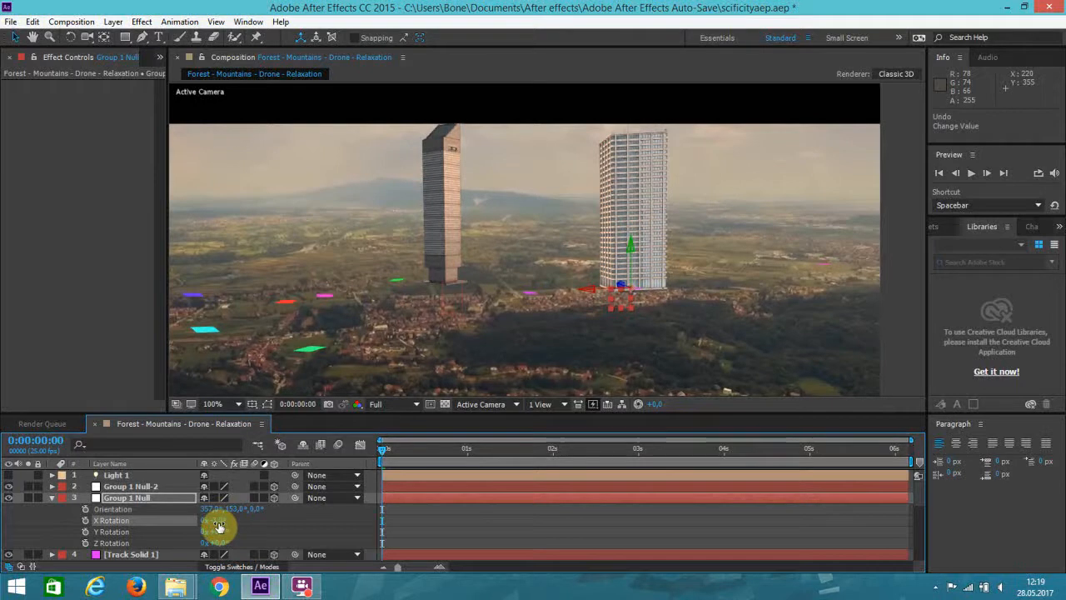
{"action": "left_click", "coordinate": [217, 521]}
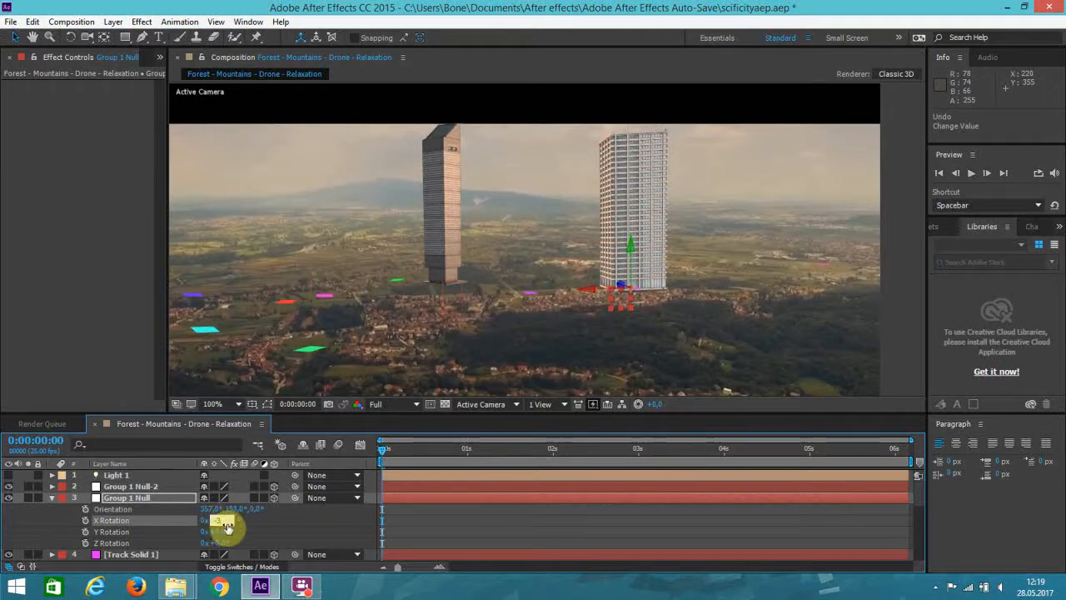
{"action": "key", "text": "Return"}
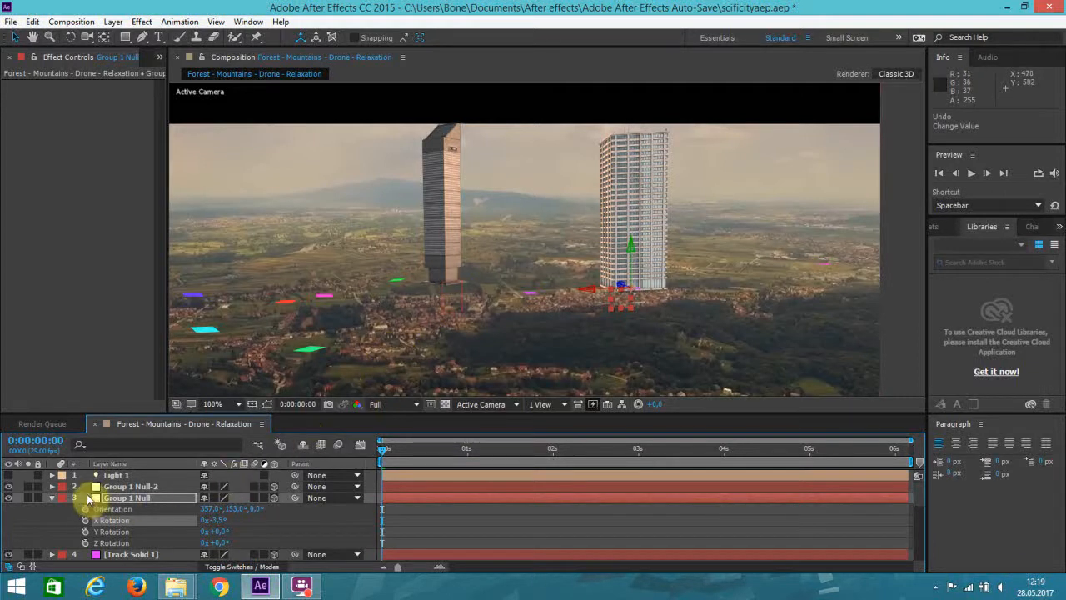
- Show Group 1 Null-2's rotation properties and set its Y Rotation to 13°
{"action": "left_click", "coordinate": [114, 489]}
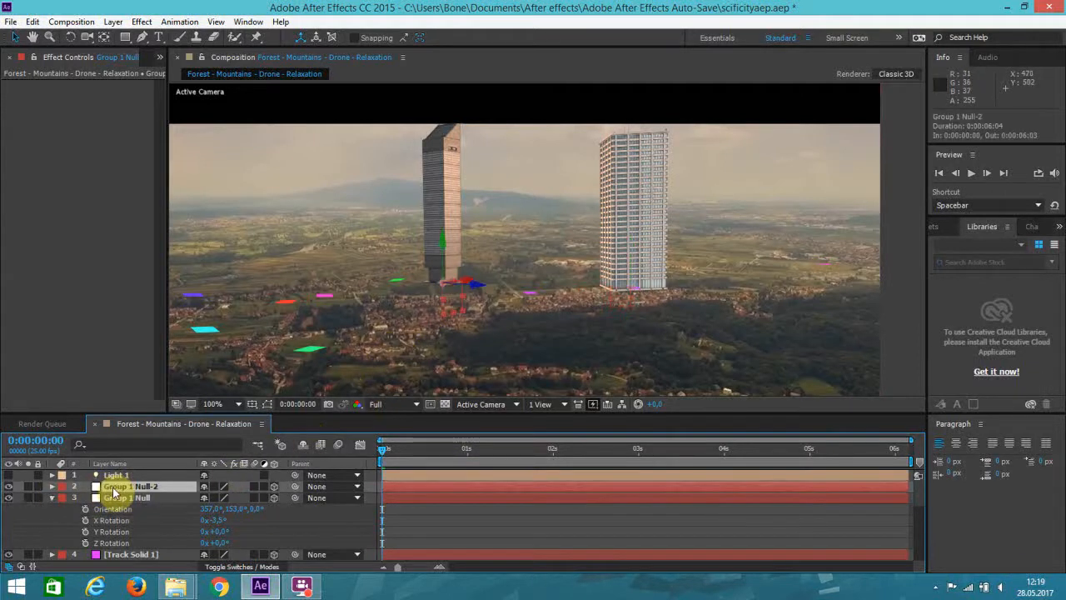
{"action": "key", "text": "r"}
{"action": "mouse_move", "coordinate": [220, 522]}
{"action": "left_mouse_down"}
{"action": "mouse_move", "coordinate": [230, 531]}
{"action": "mouse_move", "coordinate": [220, 535]}
{"action": "mouse_move", "coordinate": [225, 522]}
{"action": "left_mouse_up"}
{"action": "key", "text": "ctrl+z"}
{"action": "key", "text": "ctrl+z"}
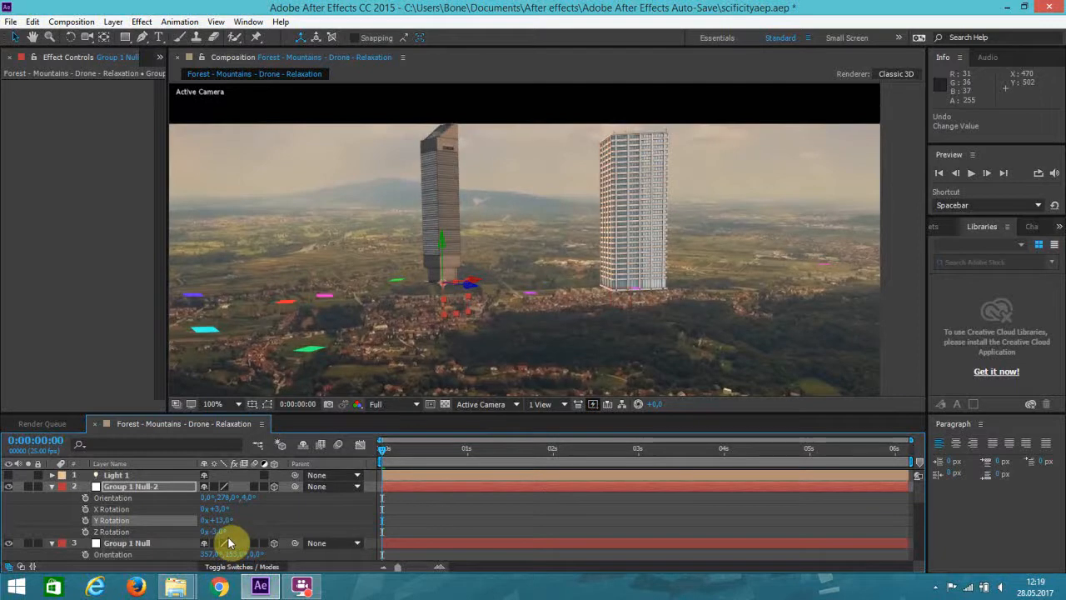
- Try -3.5° for Group 1 Null-2's Z Rotation, finally setting it to -2°
{"action": "type", "text": "-3.5"}
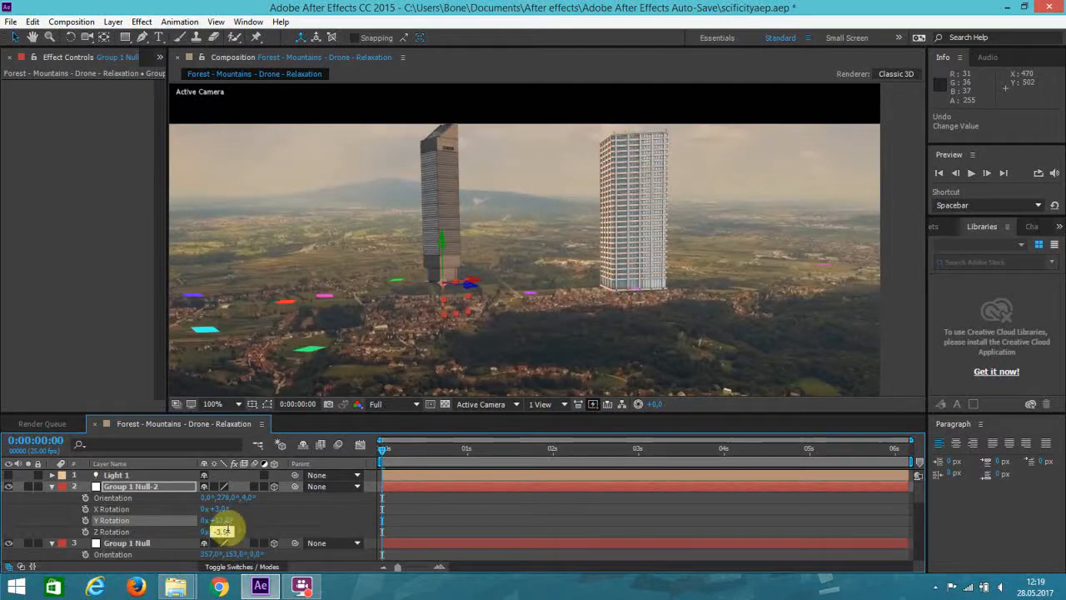
{"action": "key", "text": "Return"}
{"action": "left_click", "coordinate": [221, 533]}
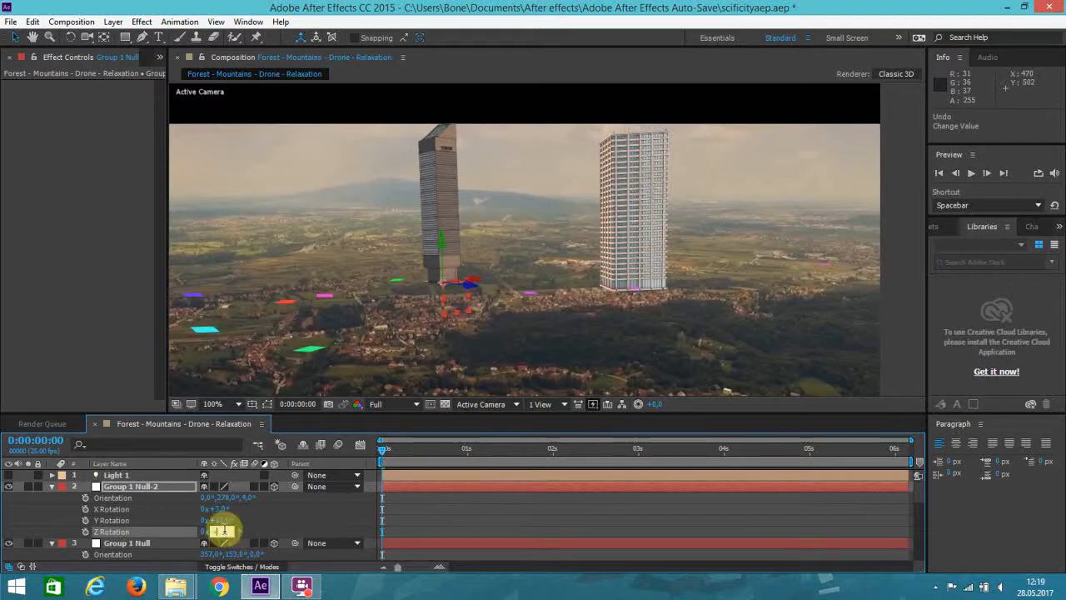
{"action": "type", "text": "-2"}
{"action": "key", "text": "Return"}
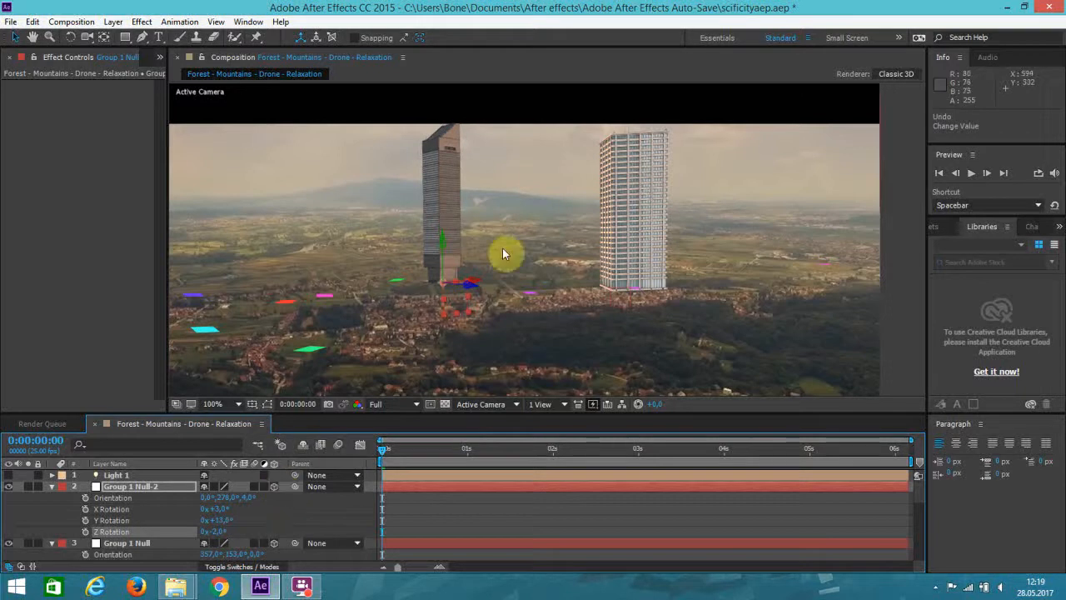
- Hide and show the E3D-2 and E3D layers in turn to identify which tower each one renders
{"action": "scroll", "coordinate": [812, 239], "scroll_direction": "down", "scroll_amount": 2}
{"action": "left_click", "coordinate": [812, 239]}
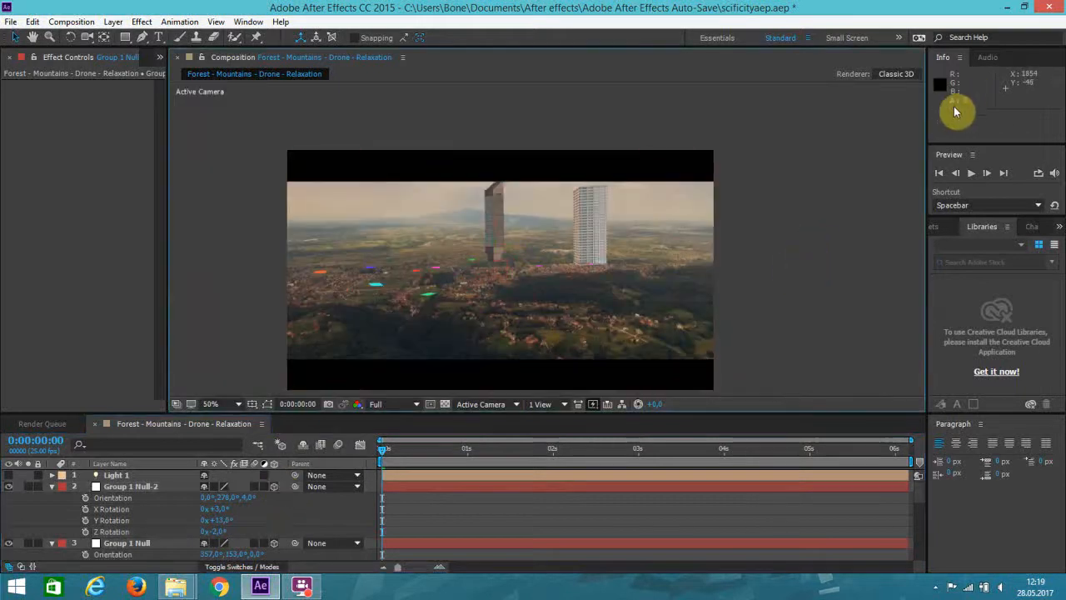
{"action": "left_click", "coordinate": [52, 486]}
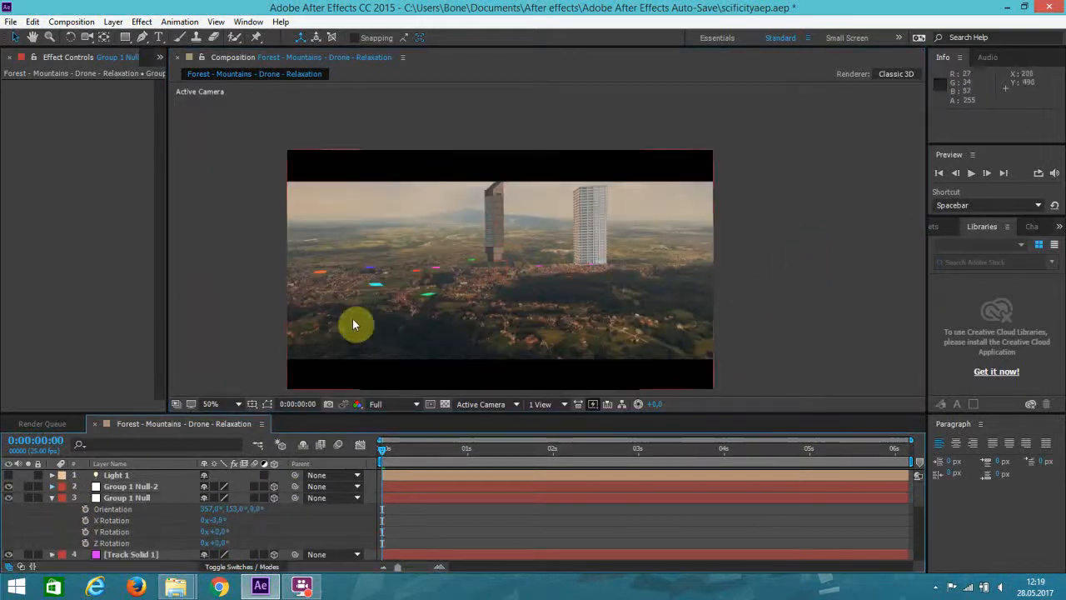
{"action": "scroll", "coordinate": [122, 506], "scroll_direction": "down", "scroll_amount": 2}
{"action": "left_click", "coordinate": [123, 509]}
{"action": "left_click", "coordinate": [9, 509]}
{"action": "left_click", "coordinate": [9, 509]}
{"action": "left_click", "coordinate": [9, 520]}
{"action": "left_click", "coordinate": [9, 520]}
- Lower the E3D layer's additional lighting brightness to 118%
{"action": "left_click", "coordinate": [131, 521]}
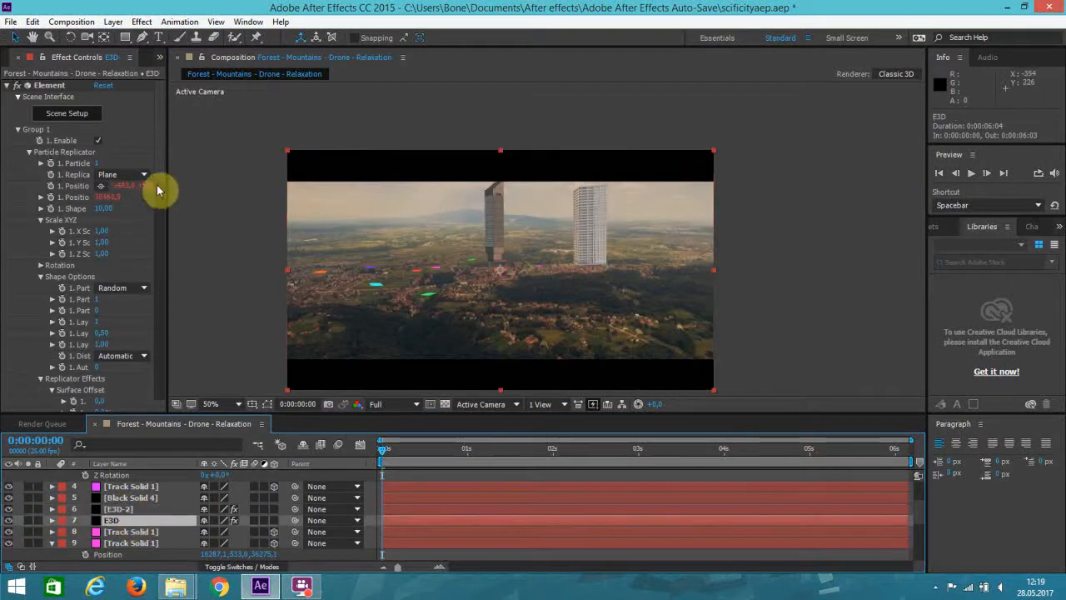
{"action": "left_click_drag", "start_coordinate": [162, 160], "coordinate": [174, 294]}
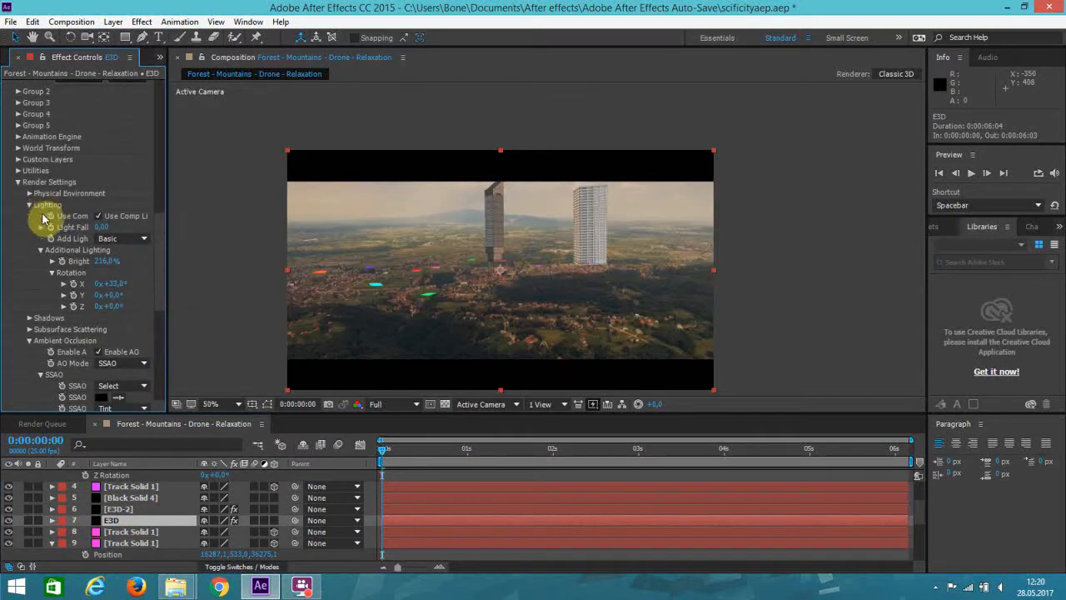
{"action": "left_click_drag", "start_coordinate": [103, 262], "coordinate": [139, 250]}
{"action": "scroll", "coordinate": [490, 246], "scroll_direction": "up", "scroll_amount": 2}
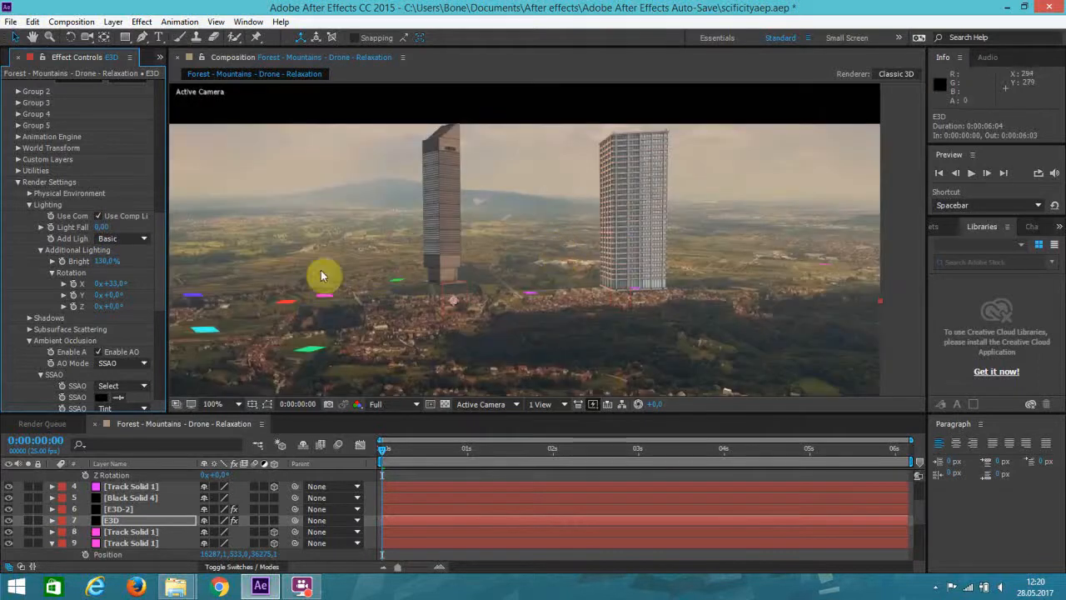
{"action": "left_click_drag", "start_coordinate": [103, 261], "coordinate": [95, 261]}
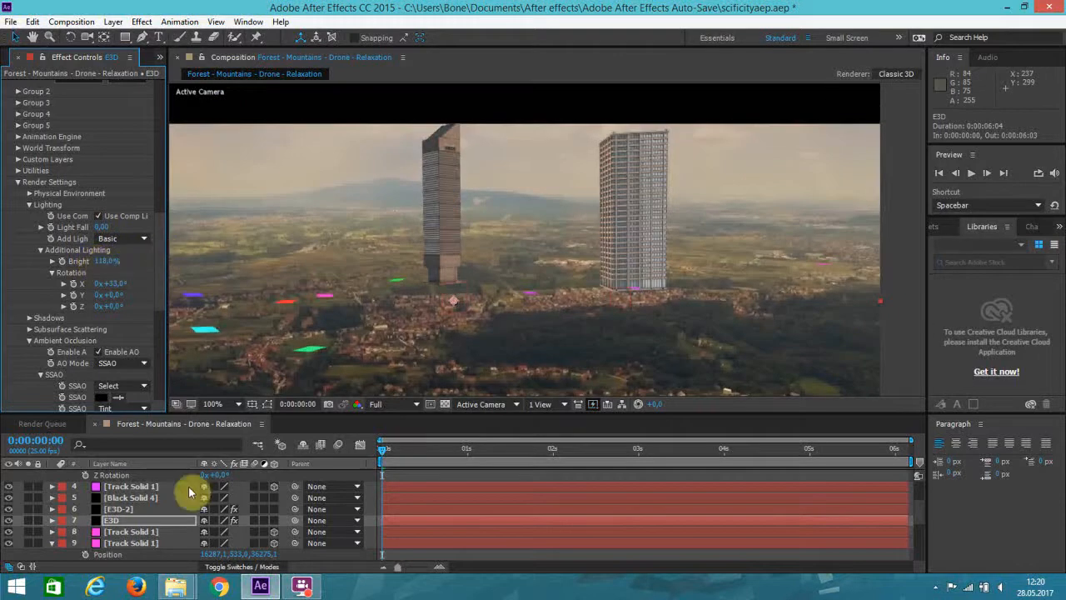
- Adjust E3D-2's additional lighting brightness to about 150% and rotate that lighting around X and Y
{"action": "left_click", "coordinate": [124, 509]}
{"action": "left_click_drag", "start_coordinate": [160, 196], "coordinate": [173, 369]}
{"action": "scroll", "coordinate": [174, 371], "scroll_direction": "down", "scroll_amount": 3}
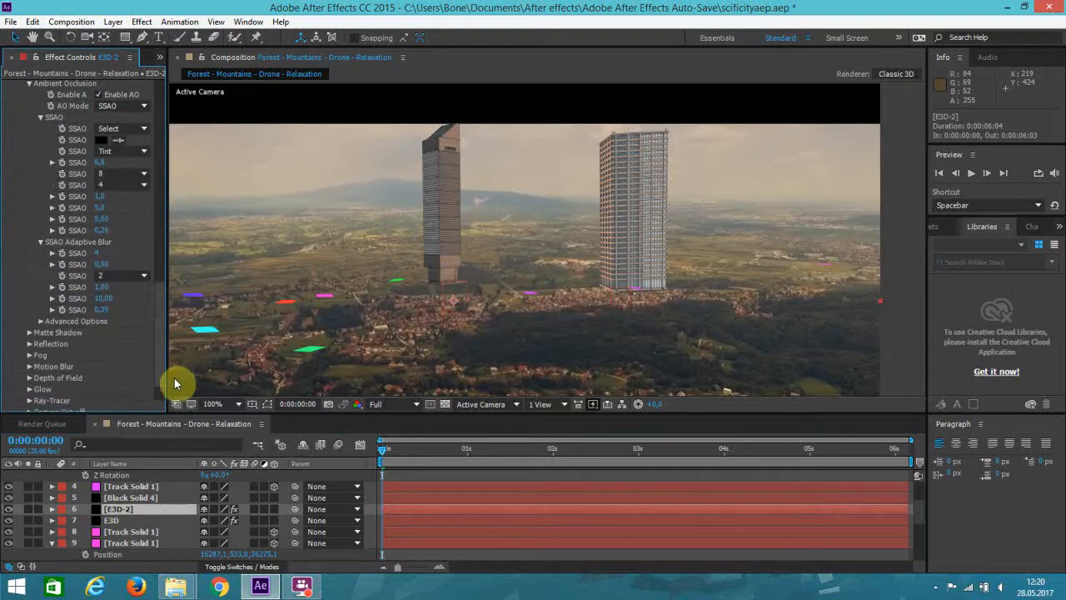
{"action": "scroll", "coordinate": [176, 336], "scroll_direction": "up", "scroll_amount": 6}
{"action": "scroll", "coordinate": [178, 333], "scroll_direction": "up", "scroll_amount": 5}
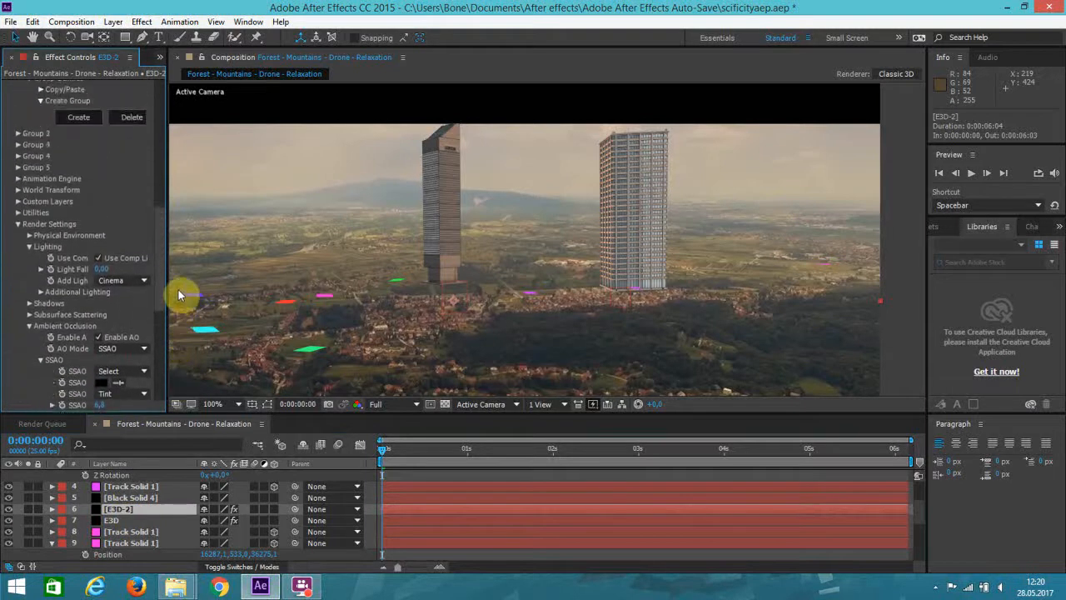
{"action": "left_click", "coordinate": [41, 293]}
{"action": "mouse_move", "coordinate": [112, 303]}
{"action": "left_mouse_down"}
{"action": "mouse_move", "coordinate": [131, 302]}
{"action": "mouse_move", "coordinate": [112, 307]}
{"action": "mouse_move", "coordinate": [121, 304]}
{"action": "left_mouse_up"}
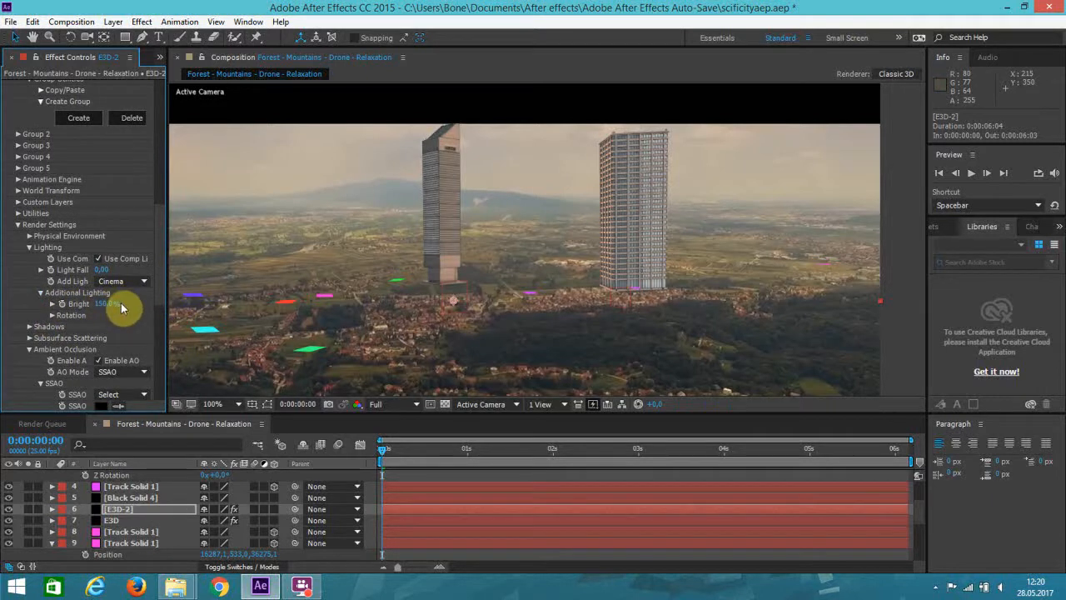
{"action": "left_click", "coordinate": [53, 315]}
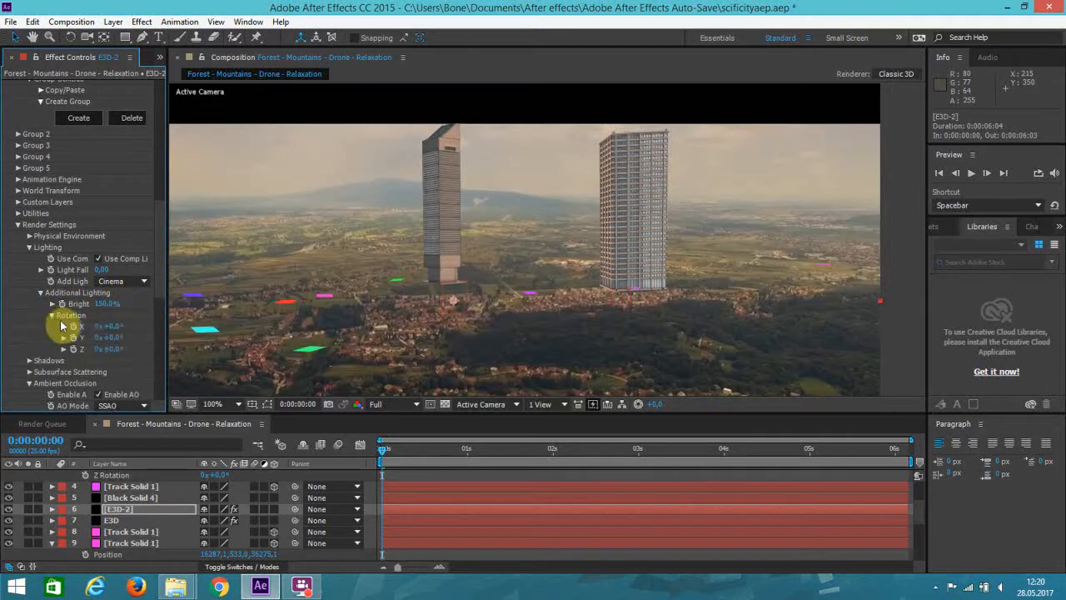
{"action": "mouse_move", "coordinate": [117, 327]}
{"action": "left_mouse_down"}
{"action": "mouse_move", "coordinate": [143, 338]}
{"action": "mouse_move", "coordinate": [107, 340]}
{"action": "left_mouse_up"}
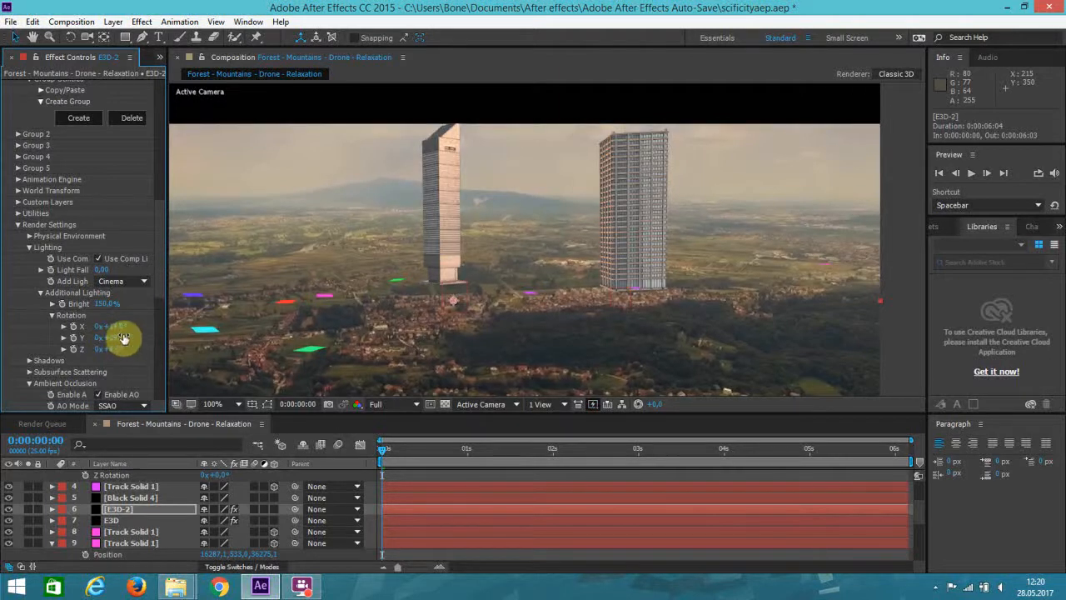
- In E3D-2's SSAO Adaptive Blur settings, set the last value to 0.33
{"action": "scroll", "coordinate": [125, 341], "scroll_direction": "down", "scroll_amount": 12}
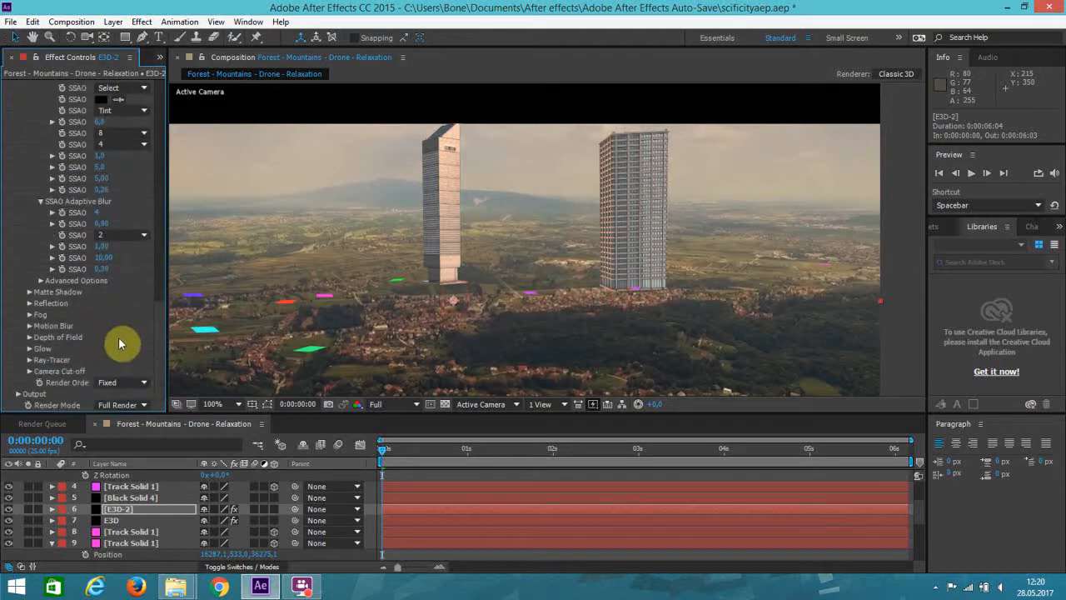
{"action": "scroll", "coordinate": [118, 337], "scroll_direction": "up", "scroll_amount": 1}
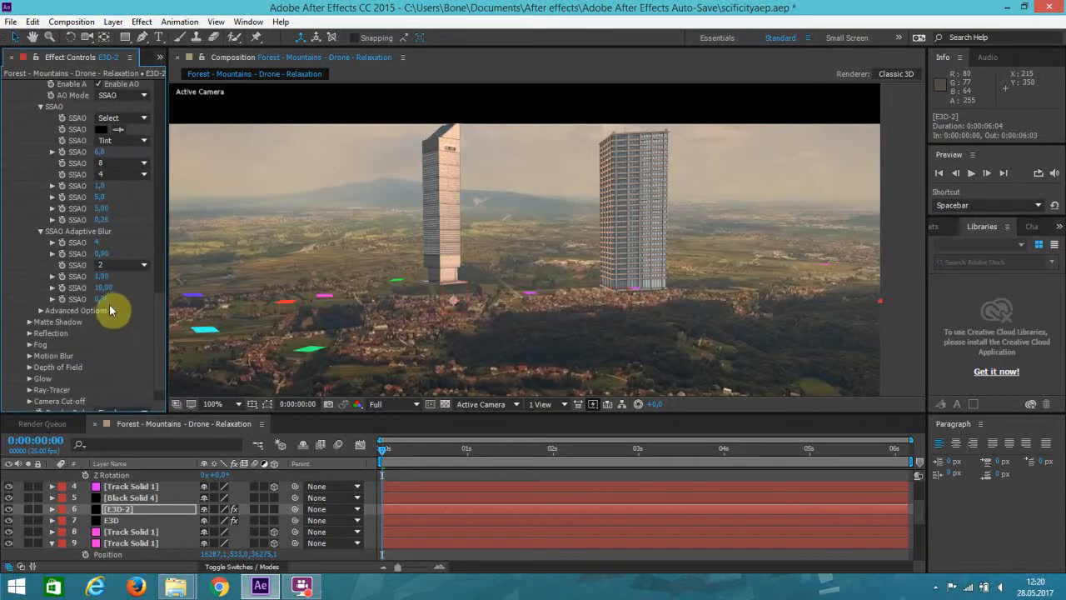
{"action": "left_click_drag", "start_coordinate": [104, 303], "coordinate": [95, 302]}
{"action": "scroll", "coordinate": [326, 273], "scroll_direction": "down", "scroll_amount": 1}
{"action": "scroll", "coordinate": [326, 272], "scroll_direction": "up", "scroll_amount": 1}
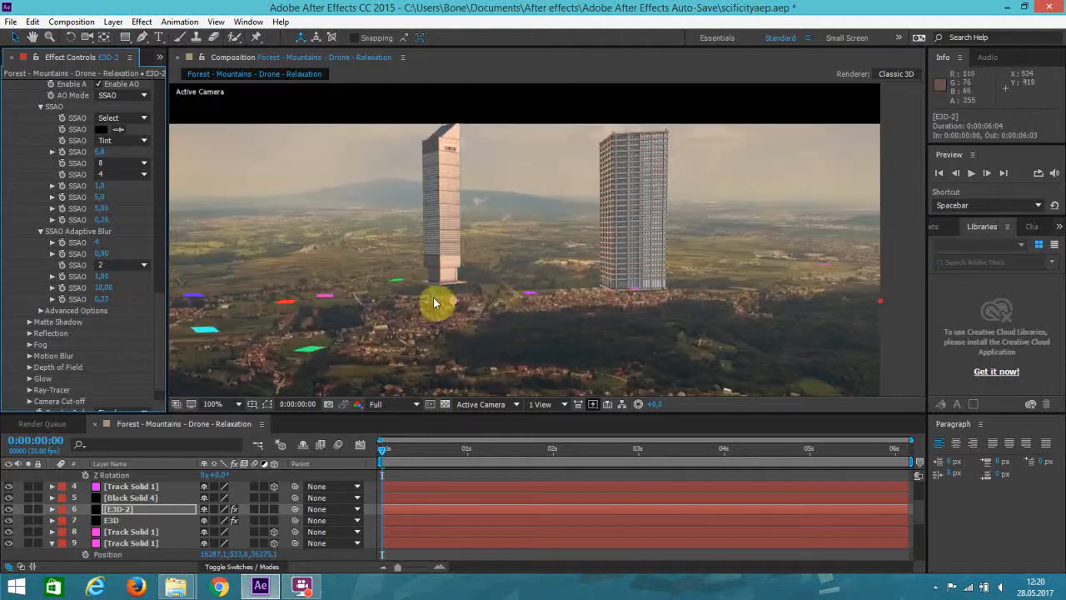
- Lower Group 1 Null-2 along its vertical axis to about -4307.7, -45.3, 15146.5 to seat its tower on the ground
{"action": "scroll", "coordinate": [142, 508], "scroll_direction": "up", "scroll_amount": 3}
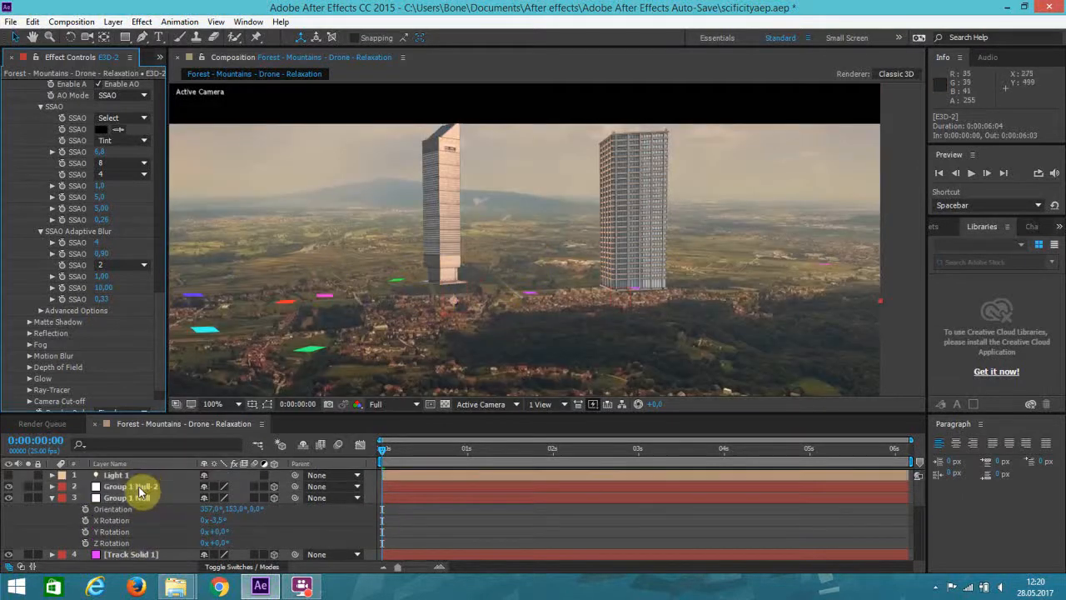
{"action": "left_click", "coordinate": [140, 487]}
{"action": "scroll", "coordinate": [454, 296], "scroll_direction": "up", "scroll_amount": 2}
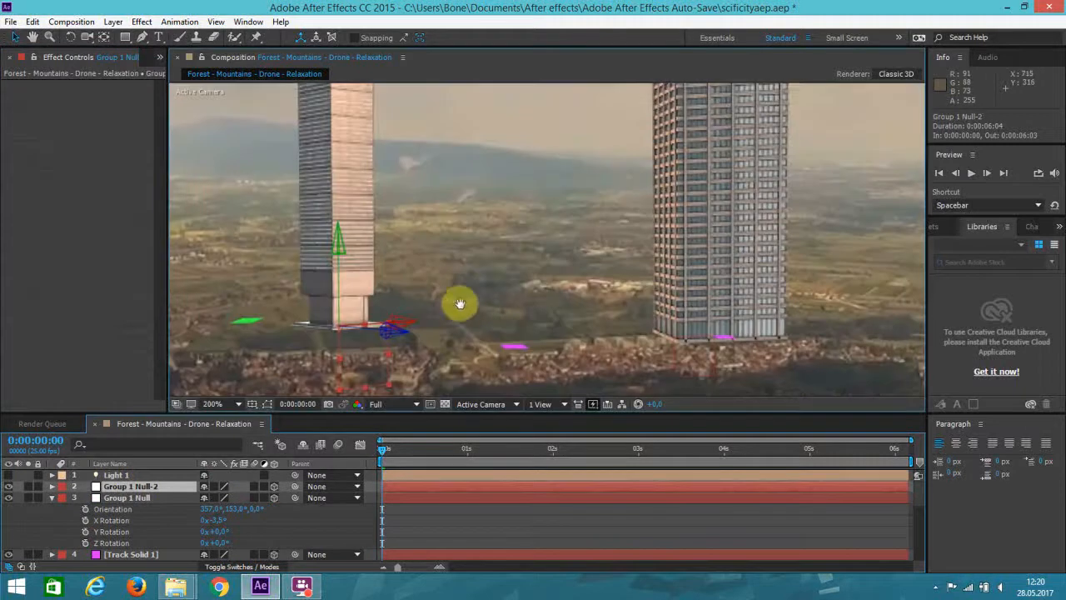
{"action": "left_click_drag", "start_coordinate": [379, 210], "coordinate": [442, 254]}
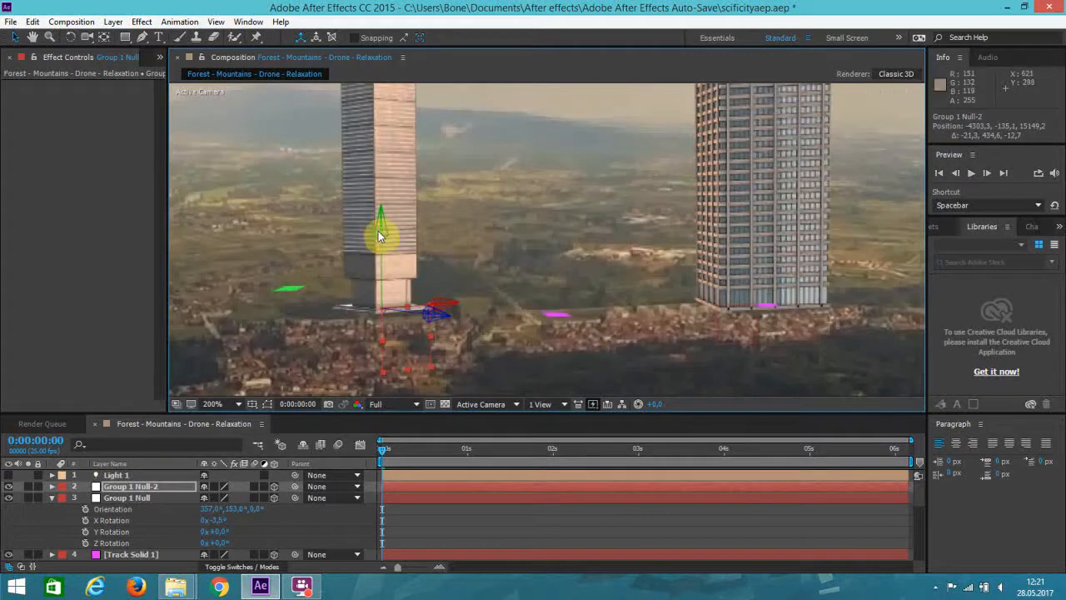
{"action": "left_click_drag", "start_coordinate": [380, 231], "coordinate": [399, 240]}
{"action": "scroll", "coordinate": [514, 251], "scroll_direction": "down", "scroll_amount": 3}
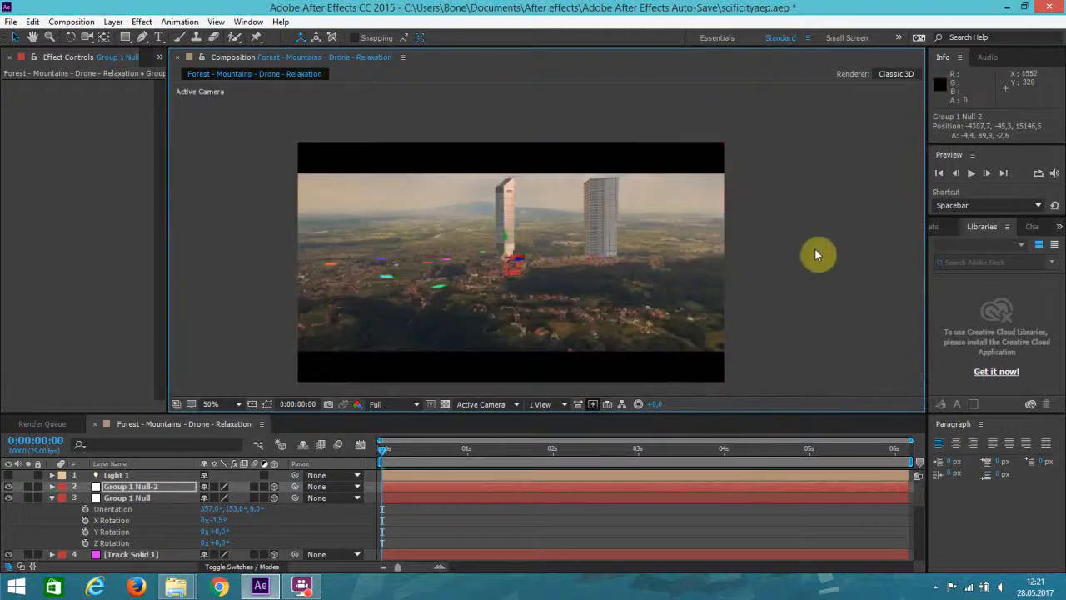
- Enlarge the composition view, fit it up to 100%, and preview the footage to check how both towers track
{"action": "left_click", "coordinate": [815, 254]}
{"action": "scroll", "coordinate": [673, 274], "scroll_direction": "up", "scroll_amount": 2}
{"action": "scroll", "coordinate": [673, 274], "scroll_direction": "down", "scroll_amount": 2}
{"action": "left_click_drag", "start_coordinate": [631, 412], "coordinate": [643, 537]}
{"action": "left_click_drag", "start_coordinate": [167, 467], "coordinate": [30, 492]}
{"action": "left_click", "coordinate": [75, 525]}
{"action": "left_click", "coordinate": [106, 305]}
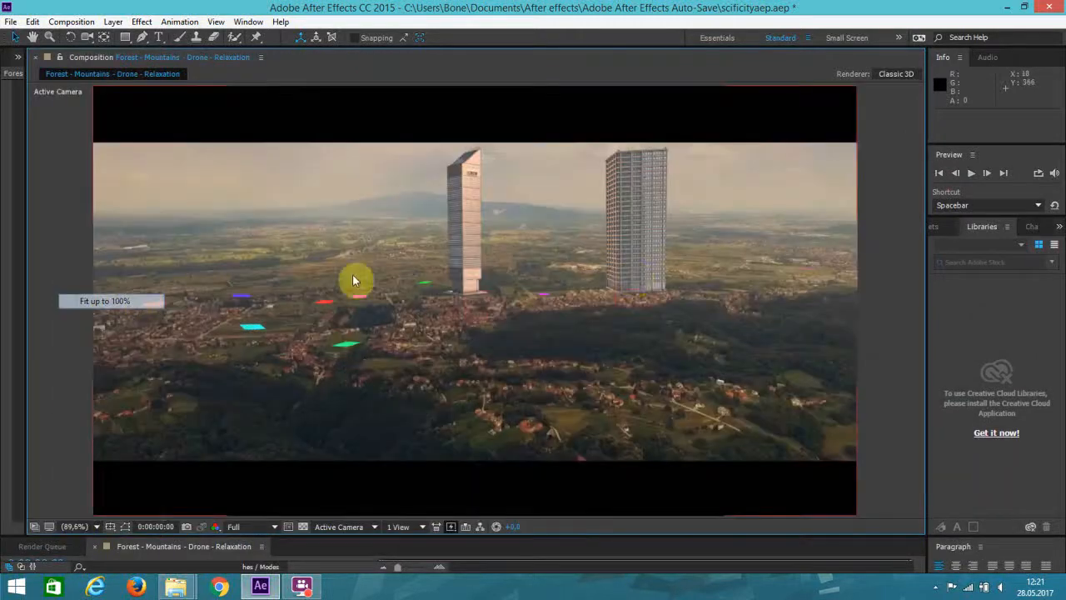
{"action": "left_click", "coordinate": [969, 175]}
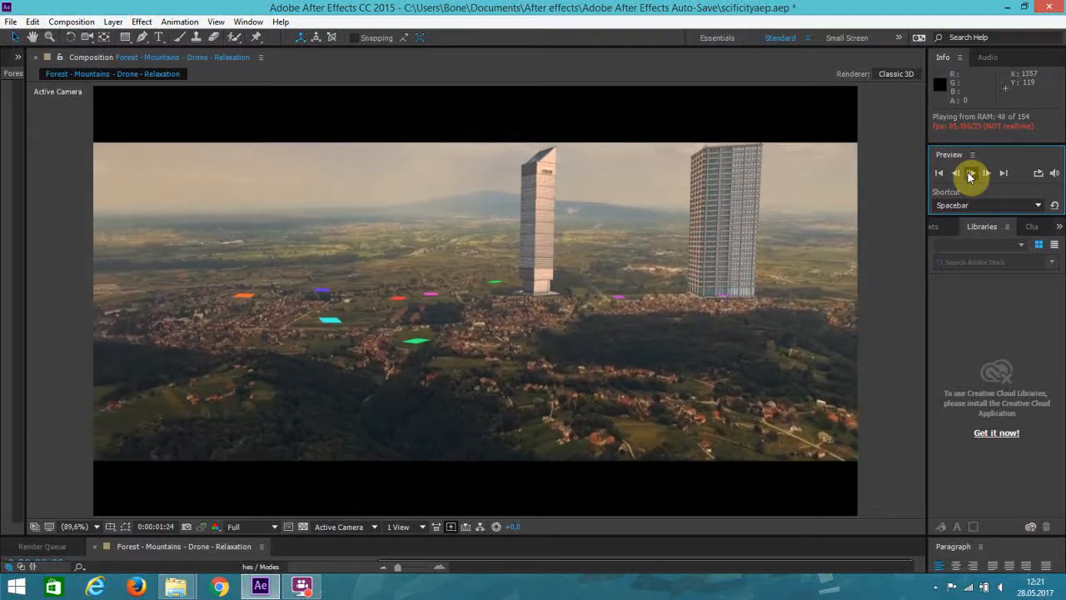
{"action": "left_click", "coordinate": [970, 173]}
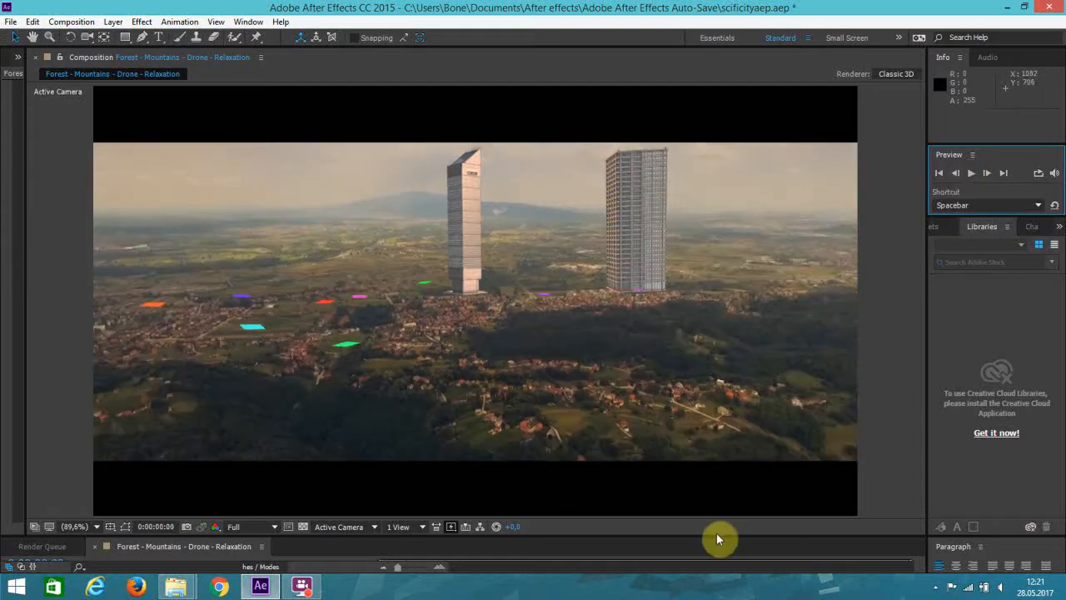
- Restore the timeline's height to show the layers and collapse Group 1 Null's properties
{"action": "left_click_drag", "start_coordinate": [710, 535], "coordinate": [709, 435]}
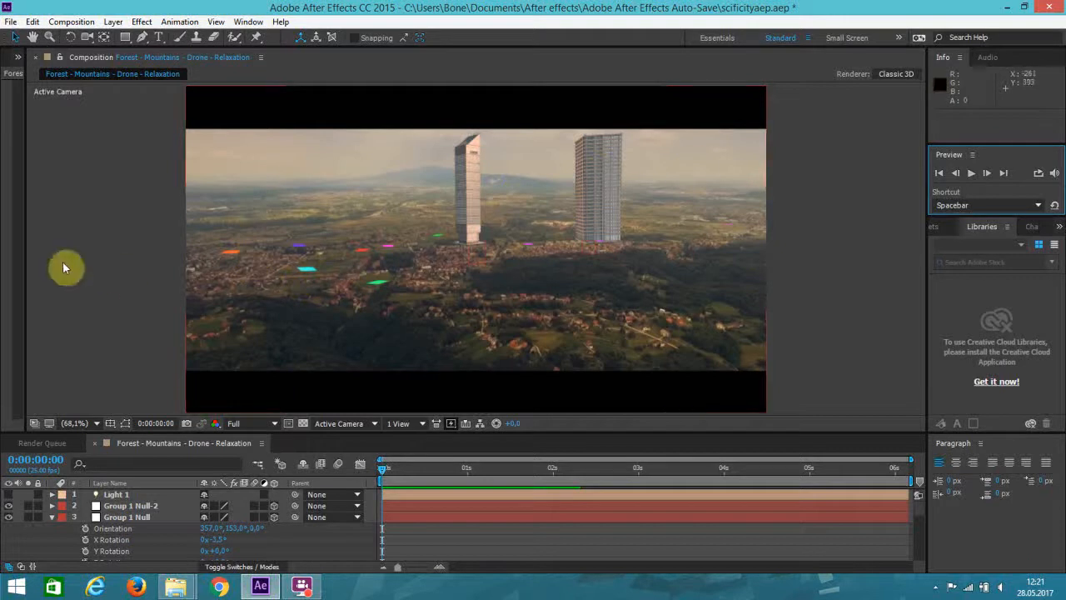
{"action": "scroll", "coordinate": [356, 264], "scroll_direction": "up", "scroll_amount": 1}
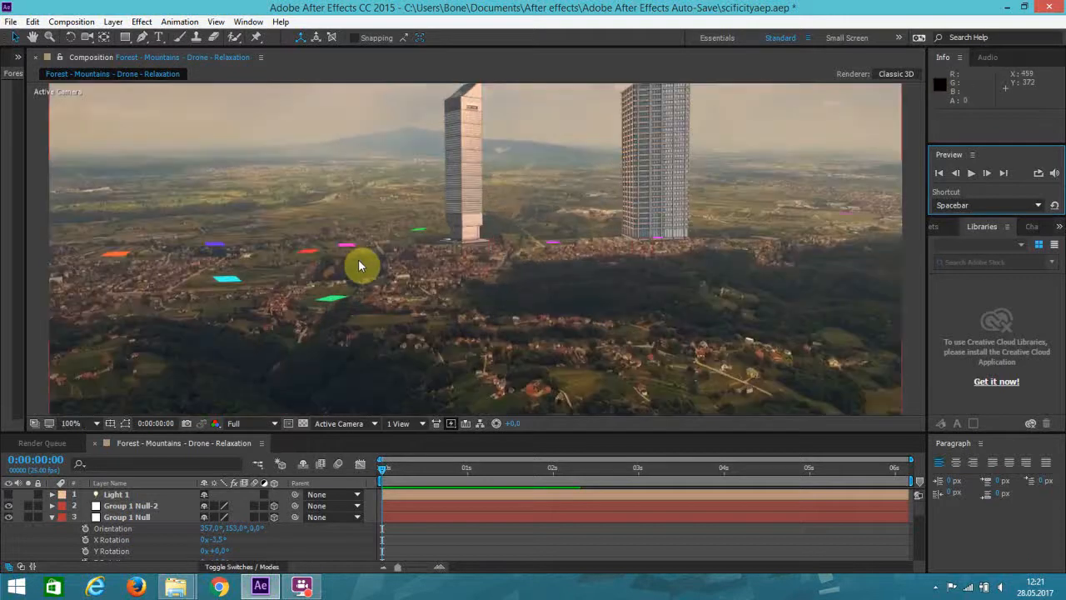
{"action": "scroll", "coordinate": [337, 250], "scroll_direction": "down", "scroll_amount": 1}
{"action": "scroll", "coordinate": [338, 260], "scroll_direction": "up", "scroll_amount": 1}
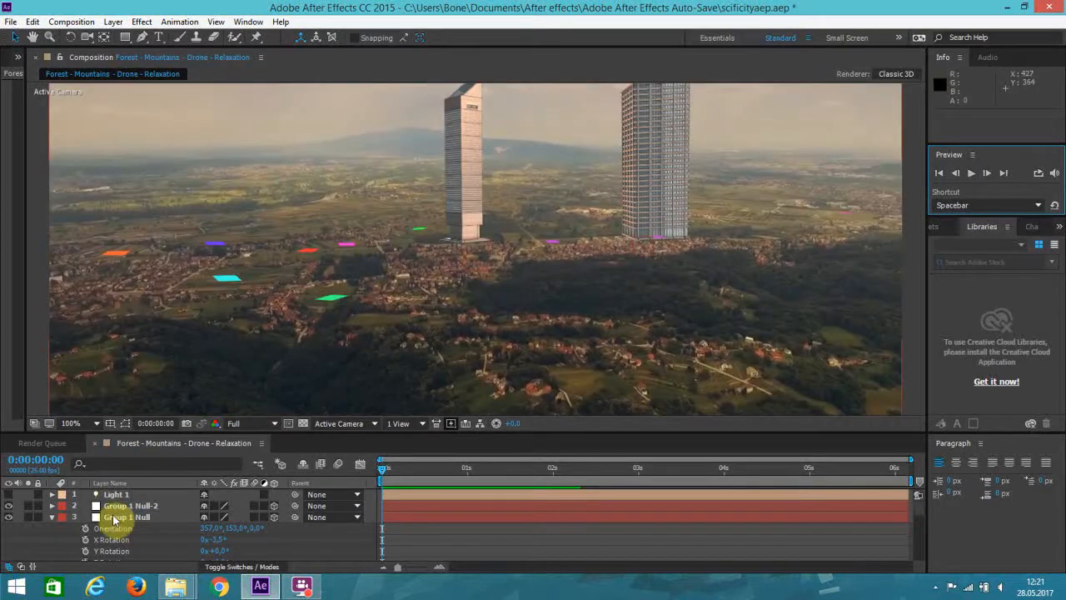
{"action": "left_click", "coordinate": [52, 517]}
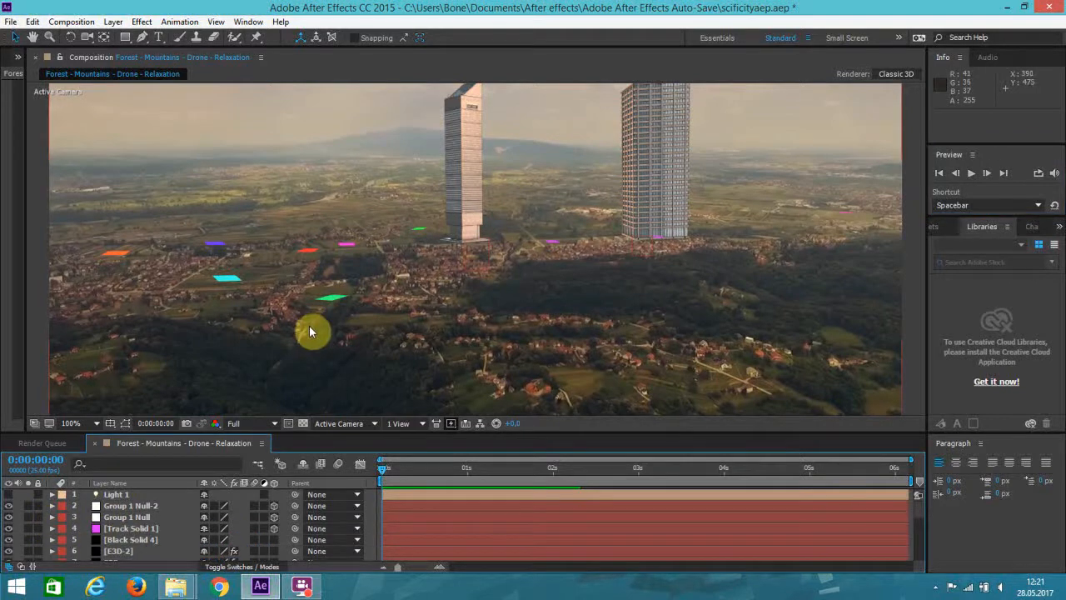
{"action": "scroll", "coordinate": [309, 332], "scroll_direction": "down", "scroll_amount": 1}
{"action": "scroll", "coordinate": [309, 332], "scroll_direction": "up", "scroll_amount": 1}
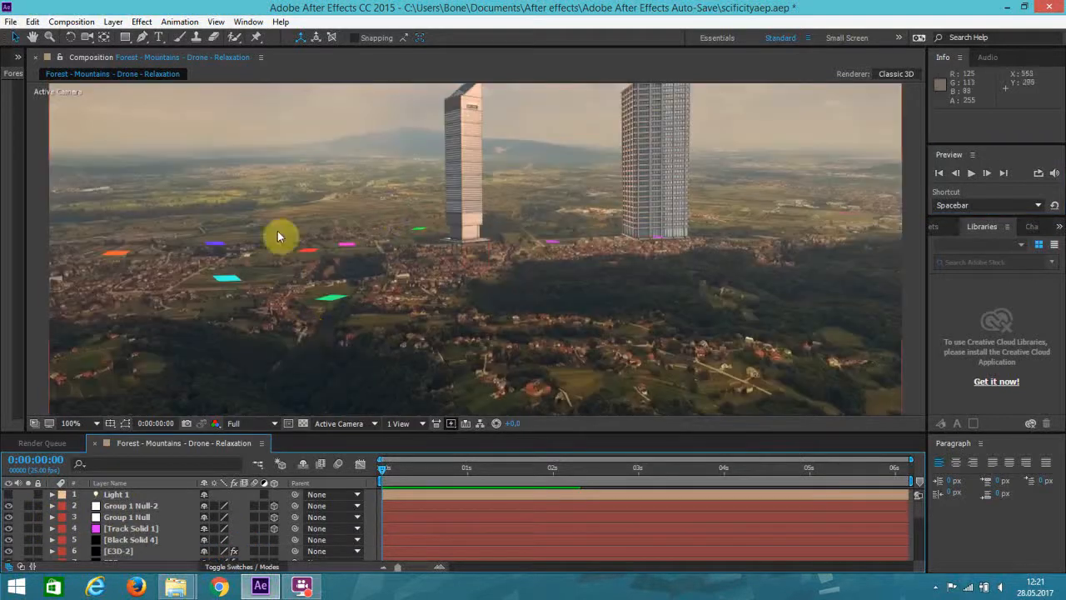